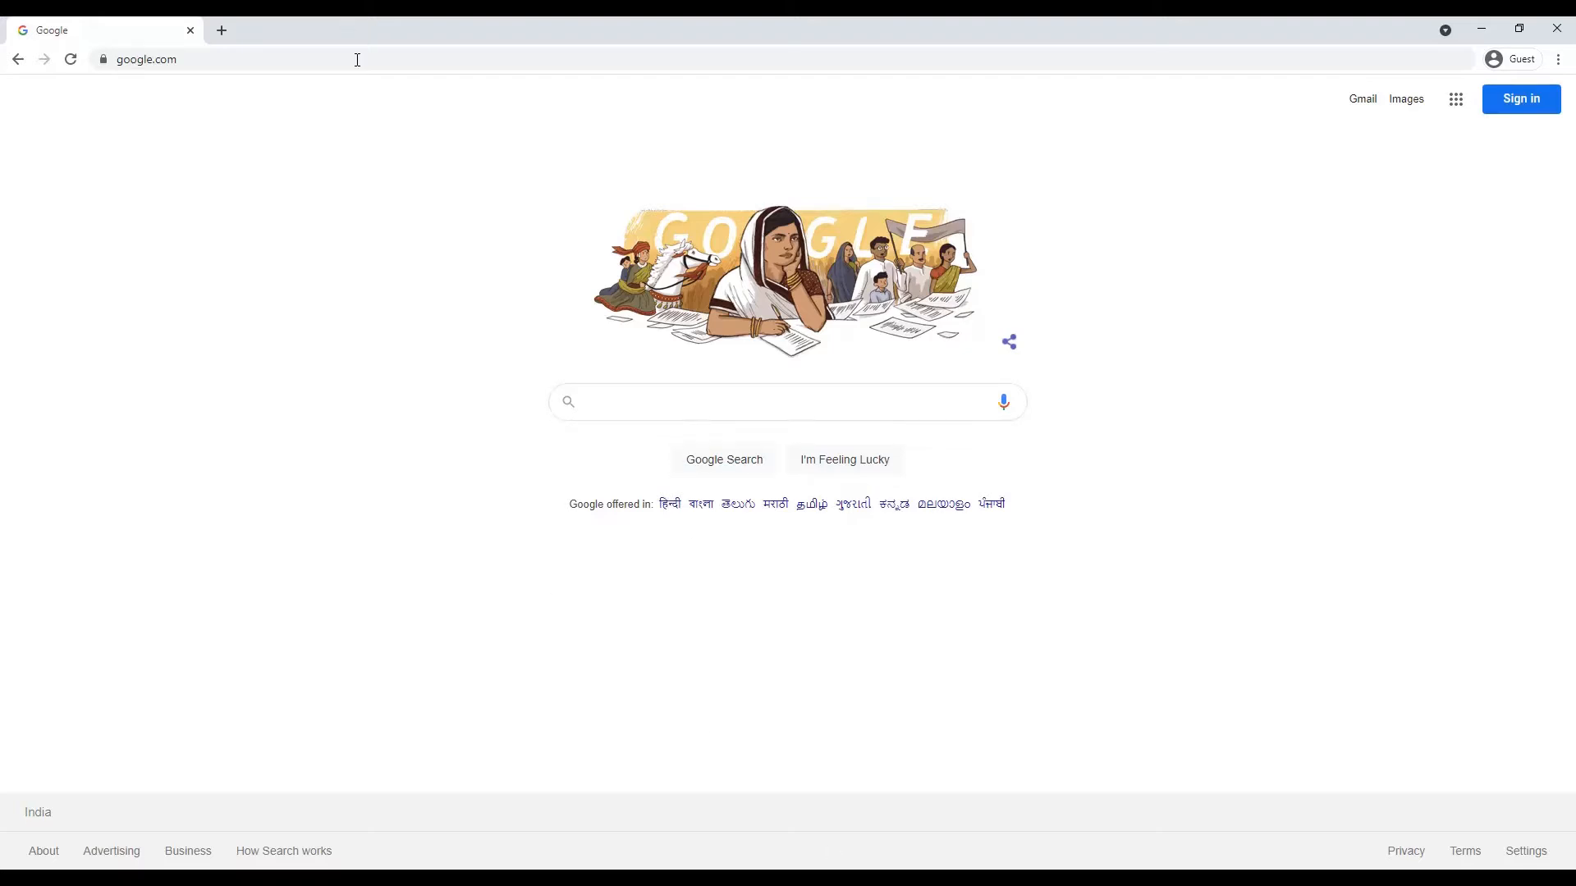
- Search Google for 'ceventify' and open Ceventify's official site from the top result
{"action": "left_click", "coordinate": [612, 391]}
{"action": "type", "text": "ceve"}
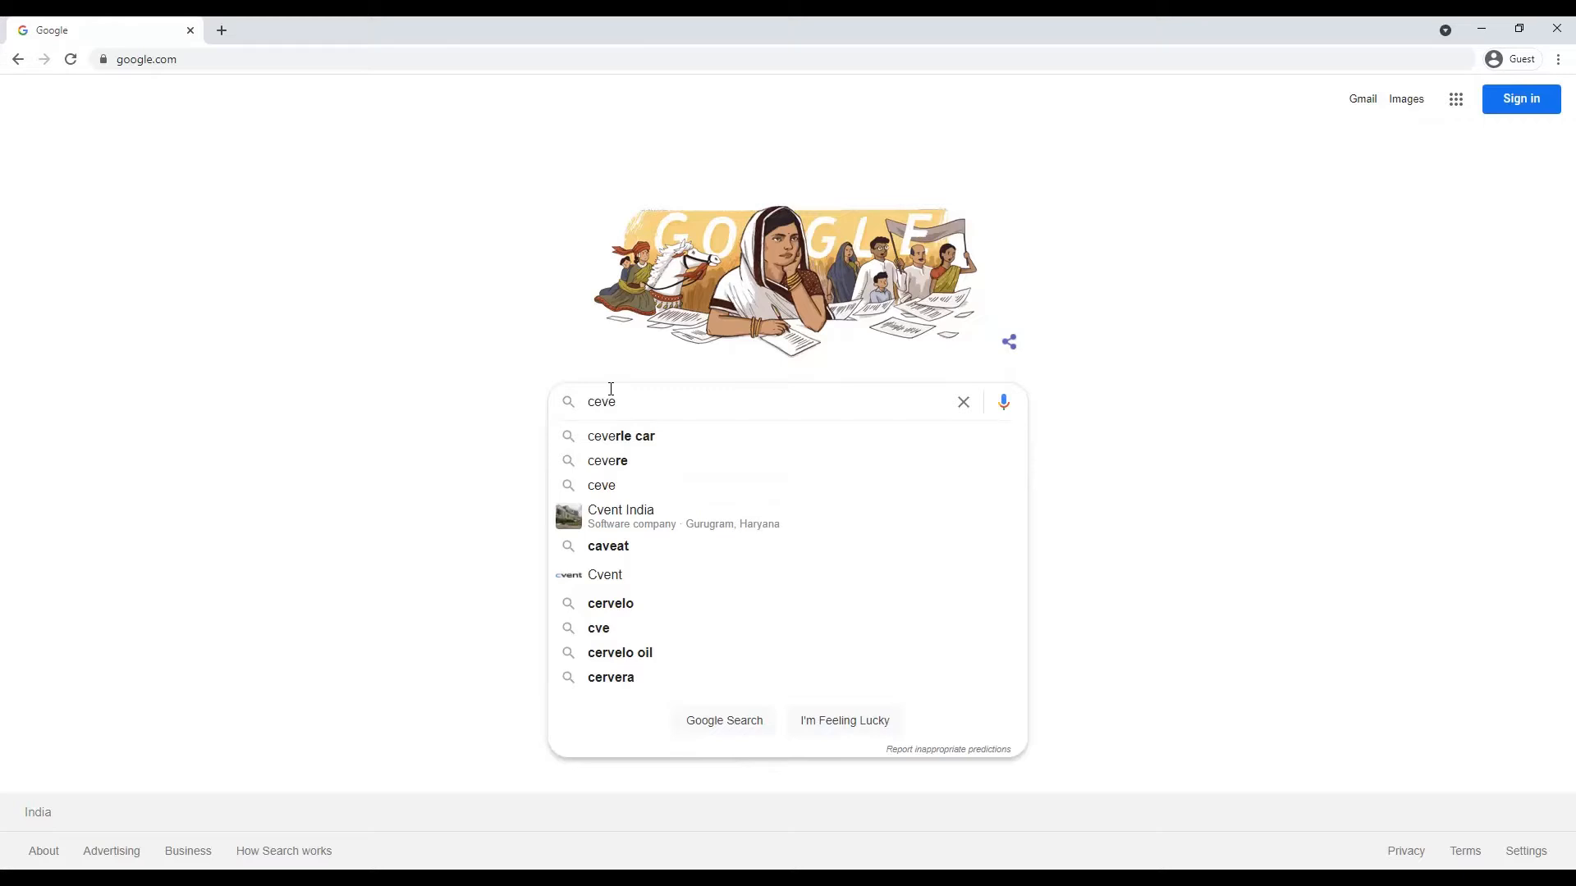
{"action": "type", "text": "ntify"}
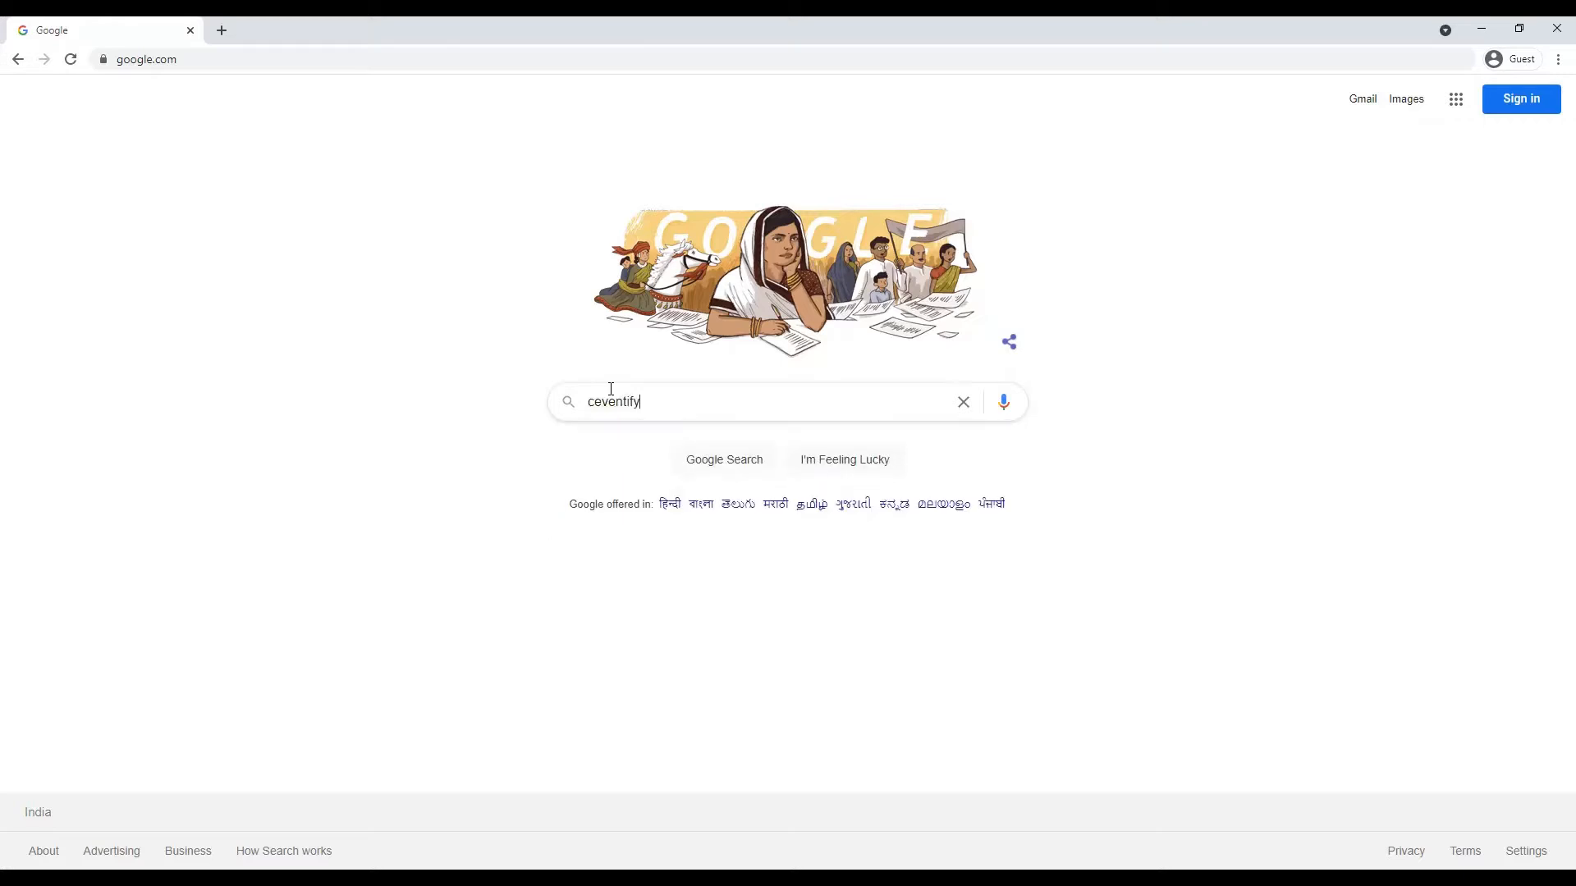
{"action": "key", "text": "Return"}
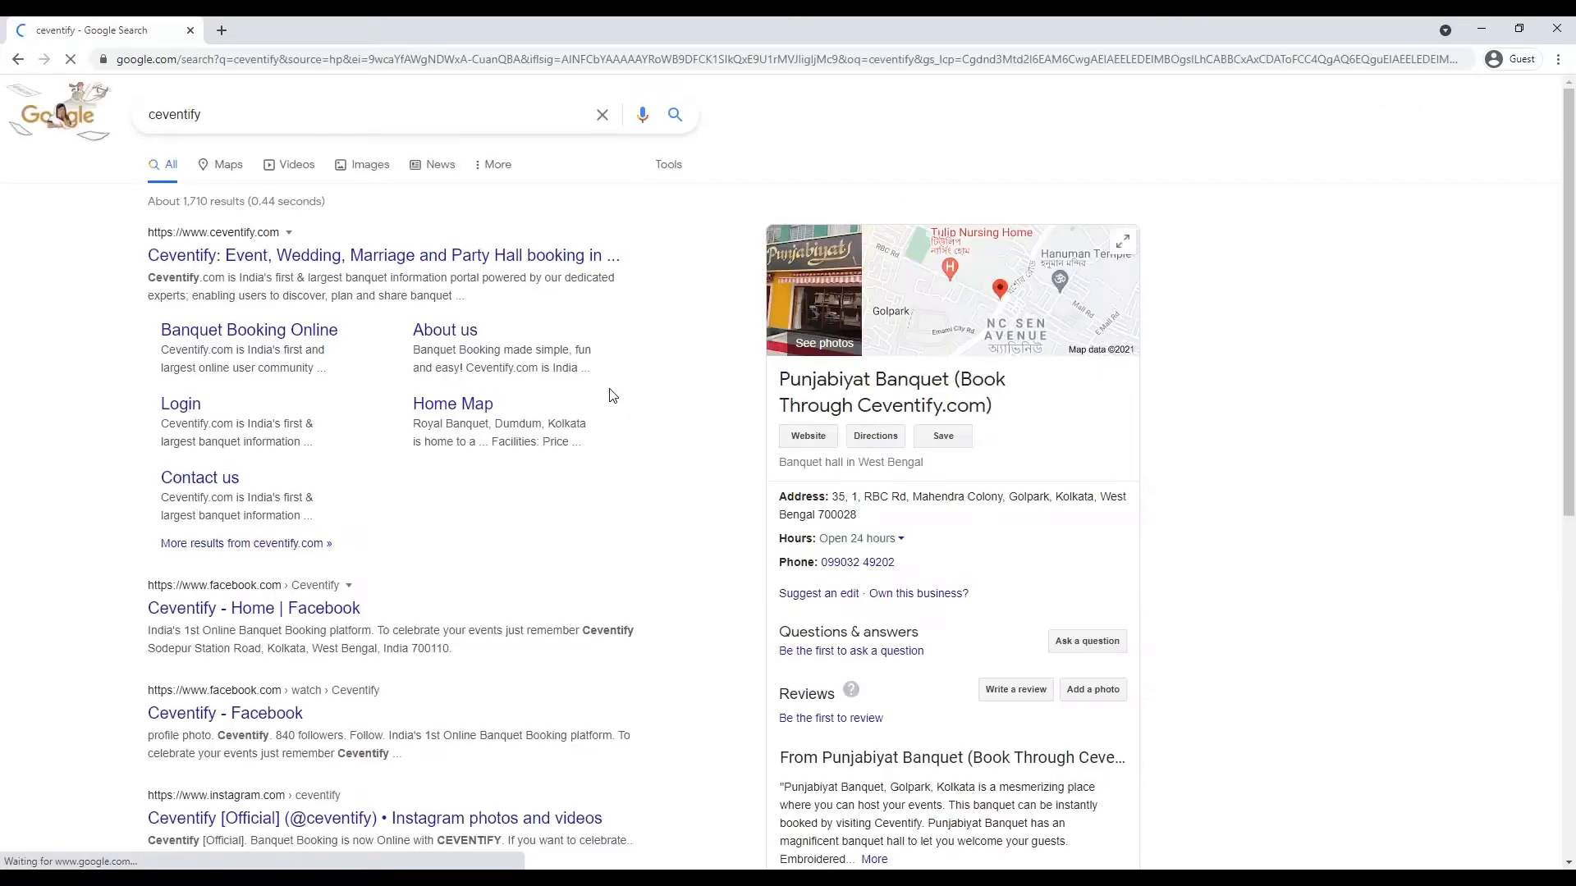
{"action": "left_click", "coordinate": [380, 262]}
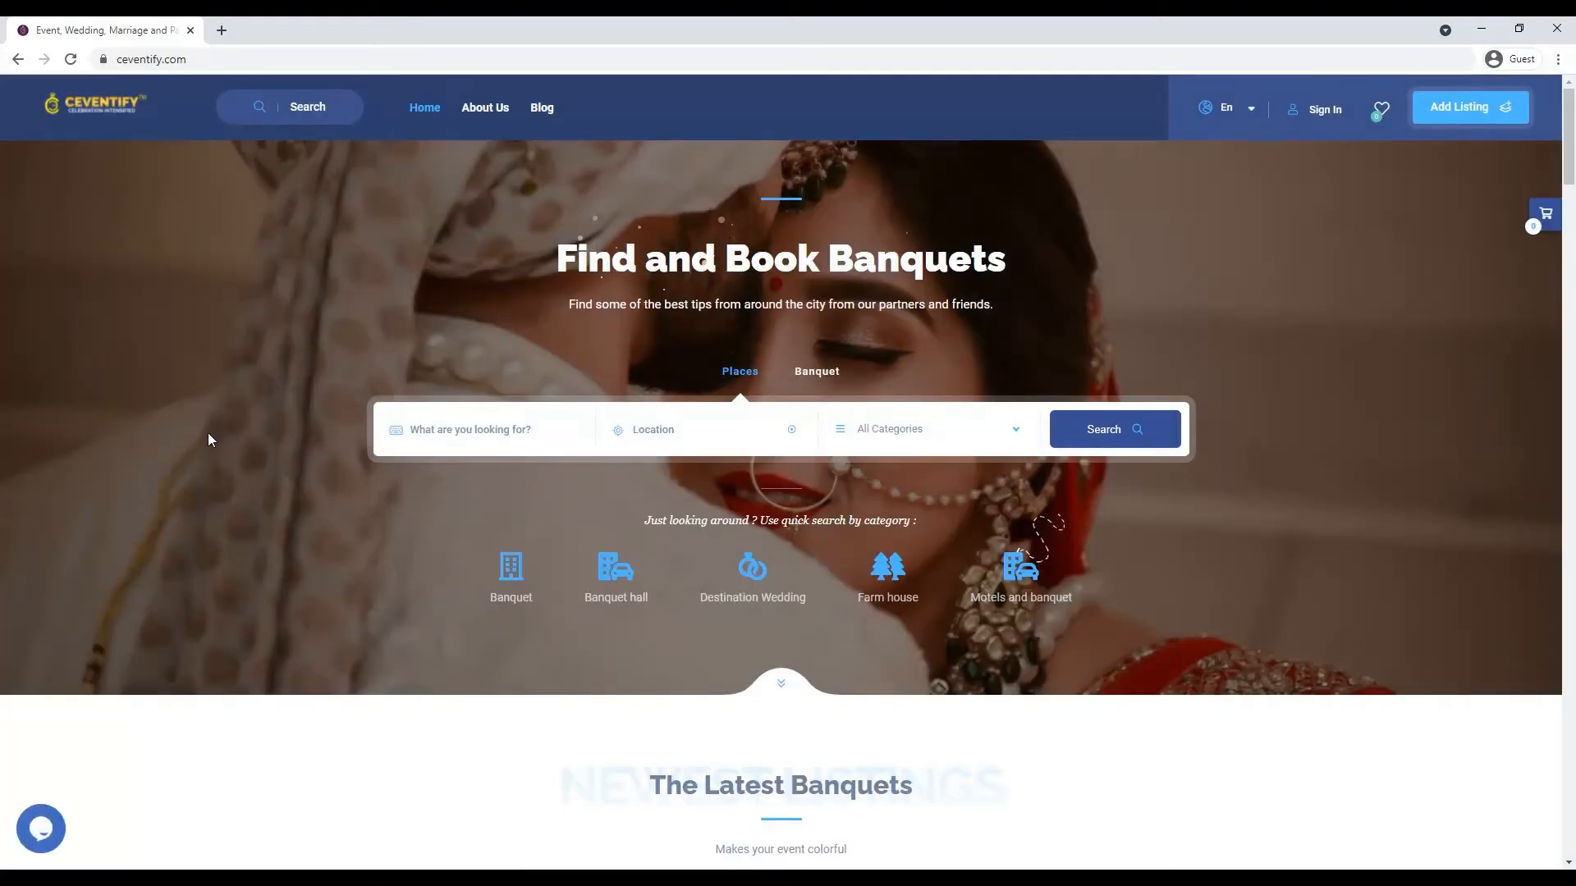
- Browse the Ceventify home page, advancing the banquet carousel by one card
{"action": "scroll", "coordinate": [209, 439], "scroll_direction": "down", "scroll_amount": 9}
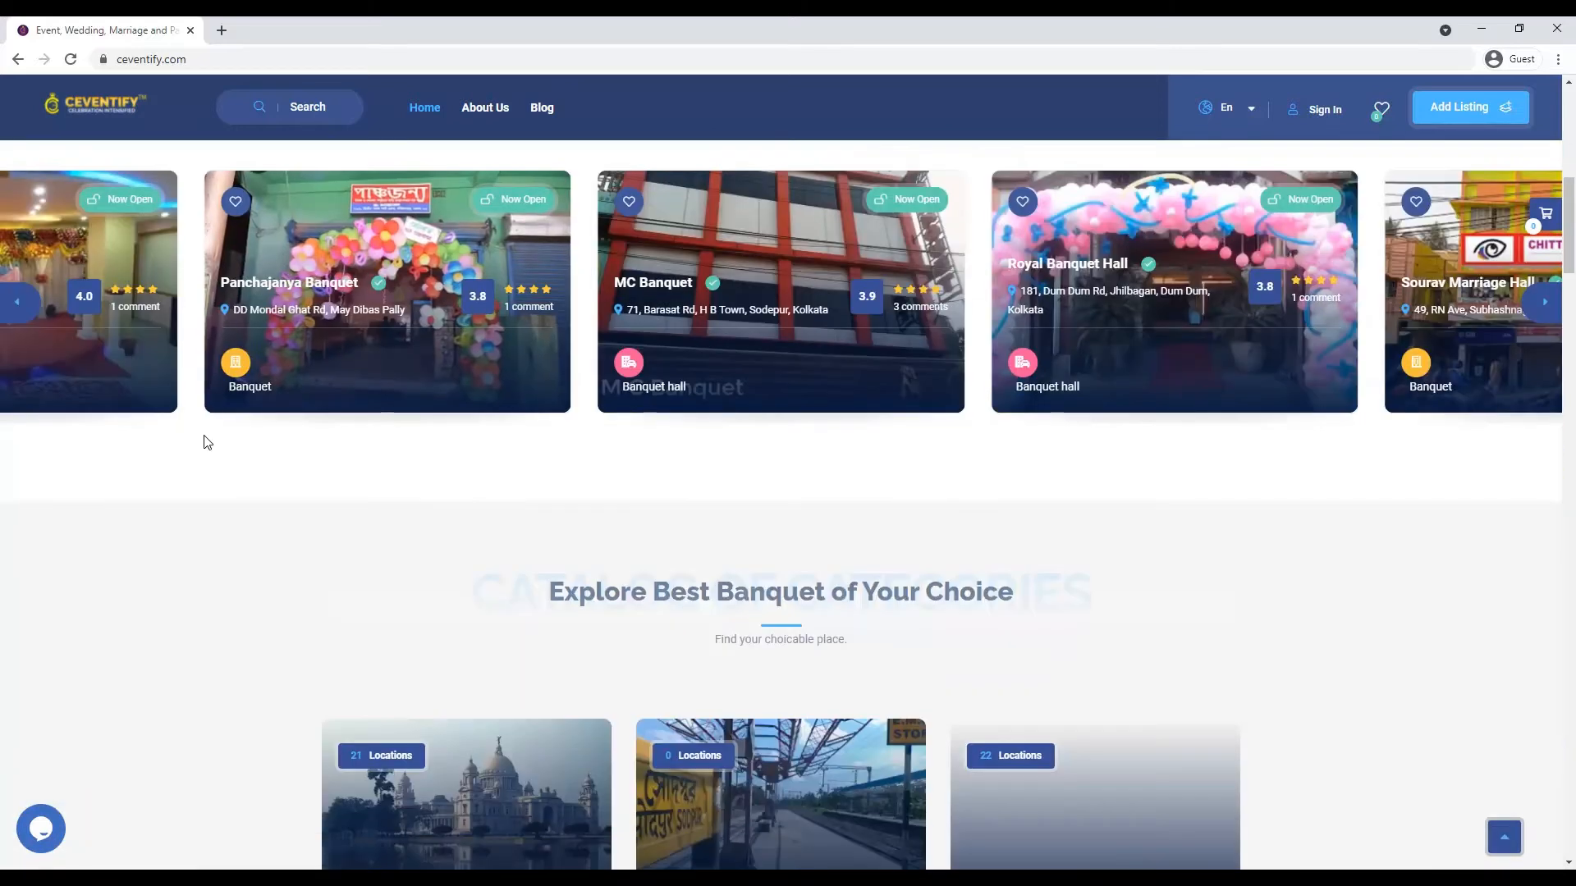
{"action": "left_click", "coordinate": [1537, 305]}
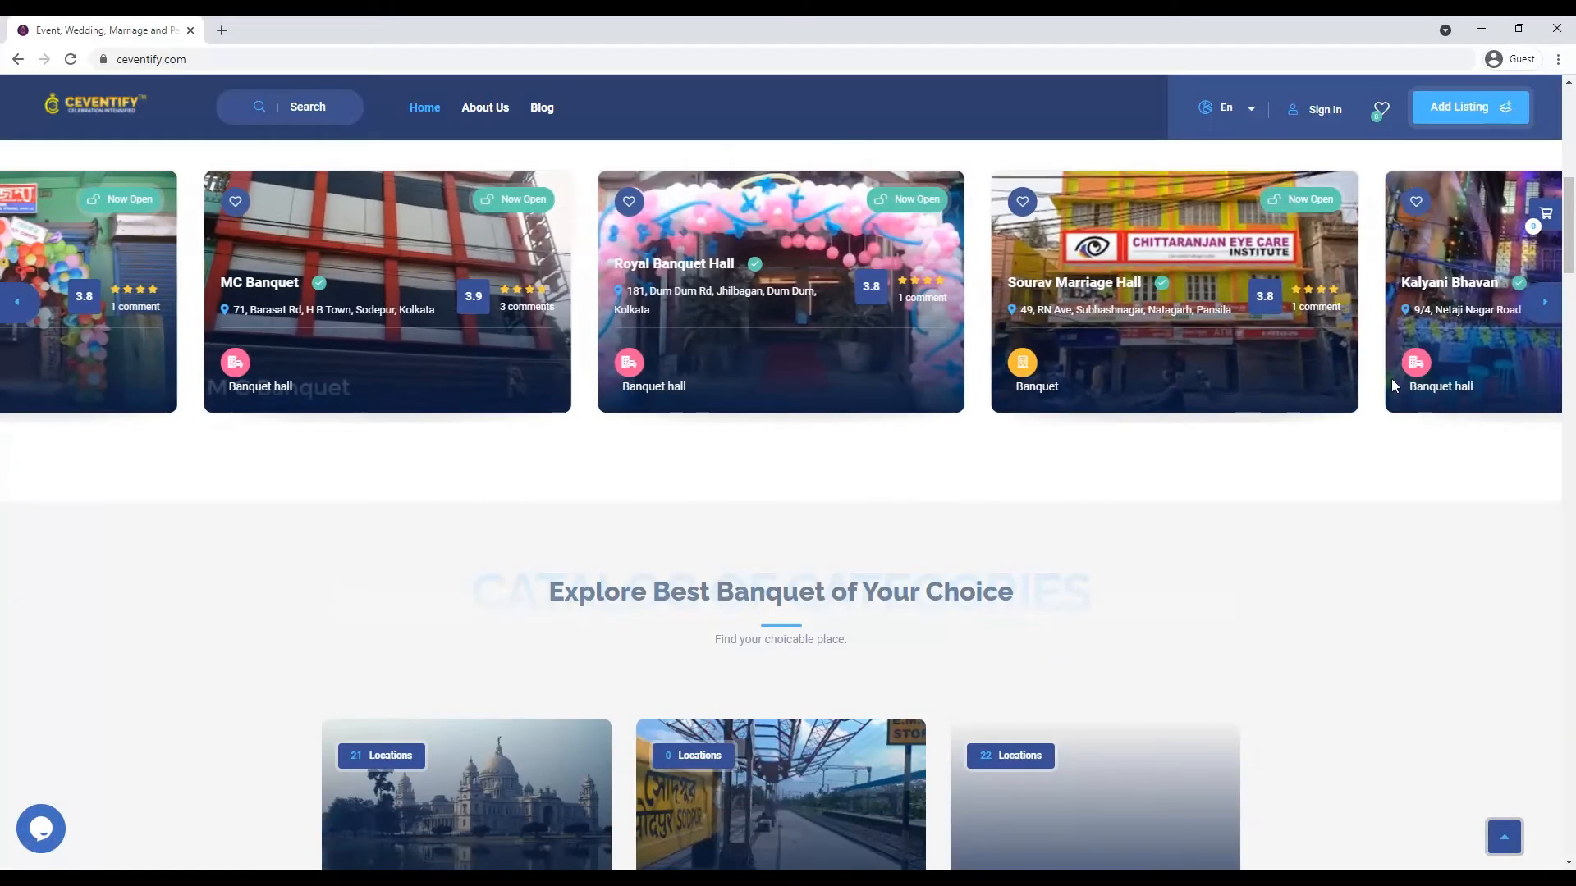
{"action": "scroll", "coordinate": [1363, 411], "scroll_direction": "down", "scroll_amount": 15}
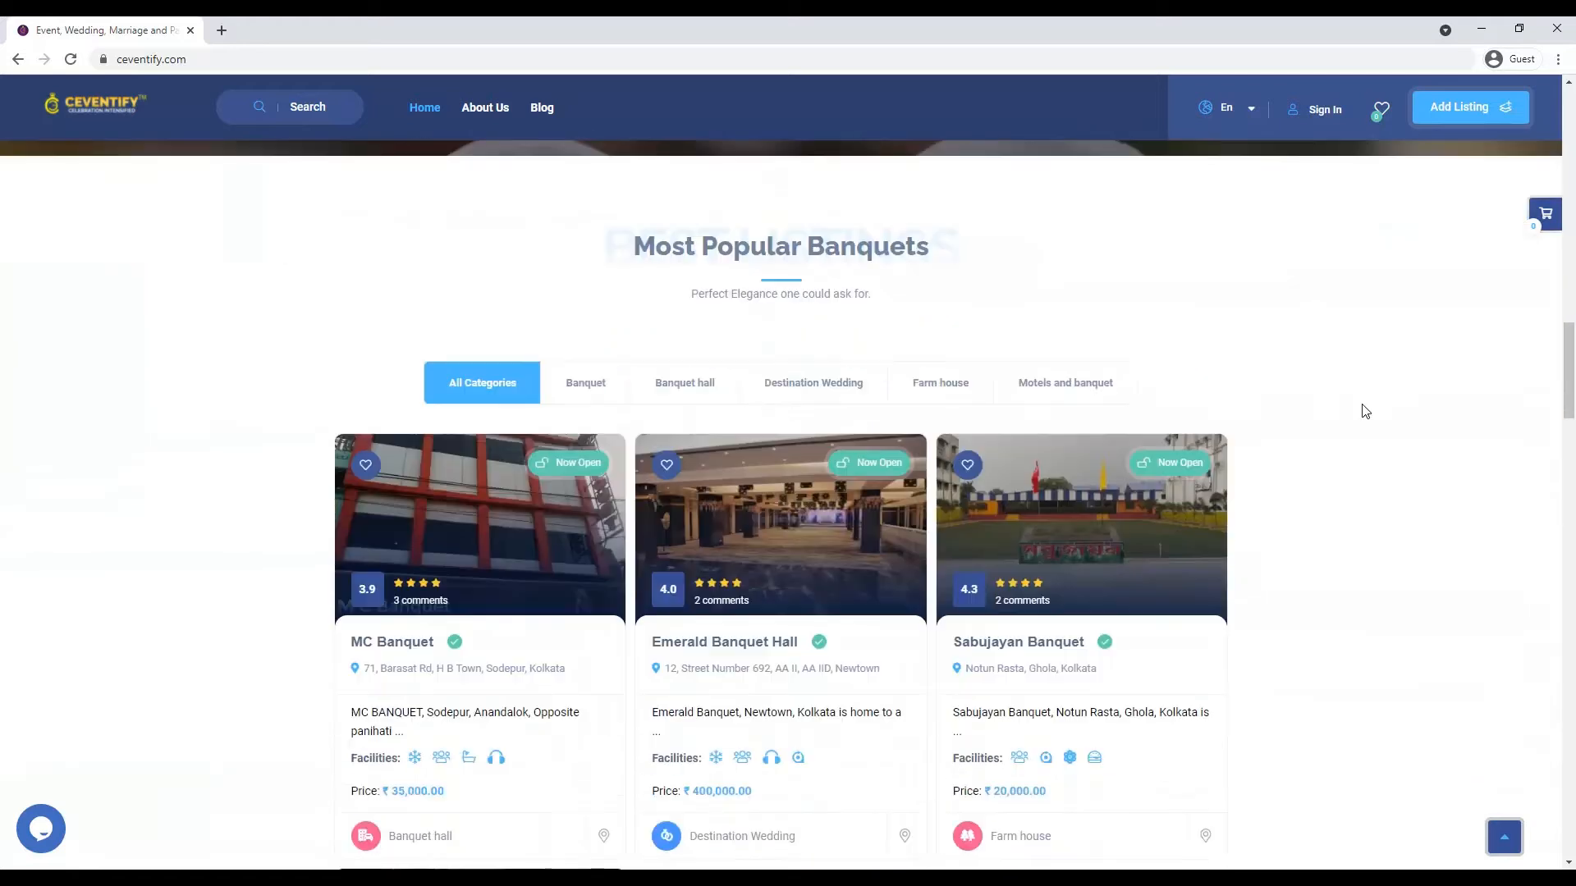
{"action": "scroll", "coordinate": [1365, 409], "scroll_direction": "down", "scroll_amount": 1}
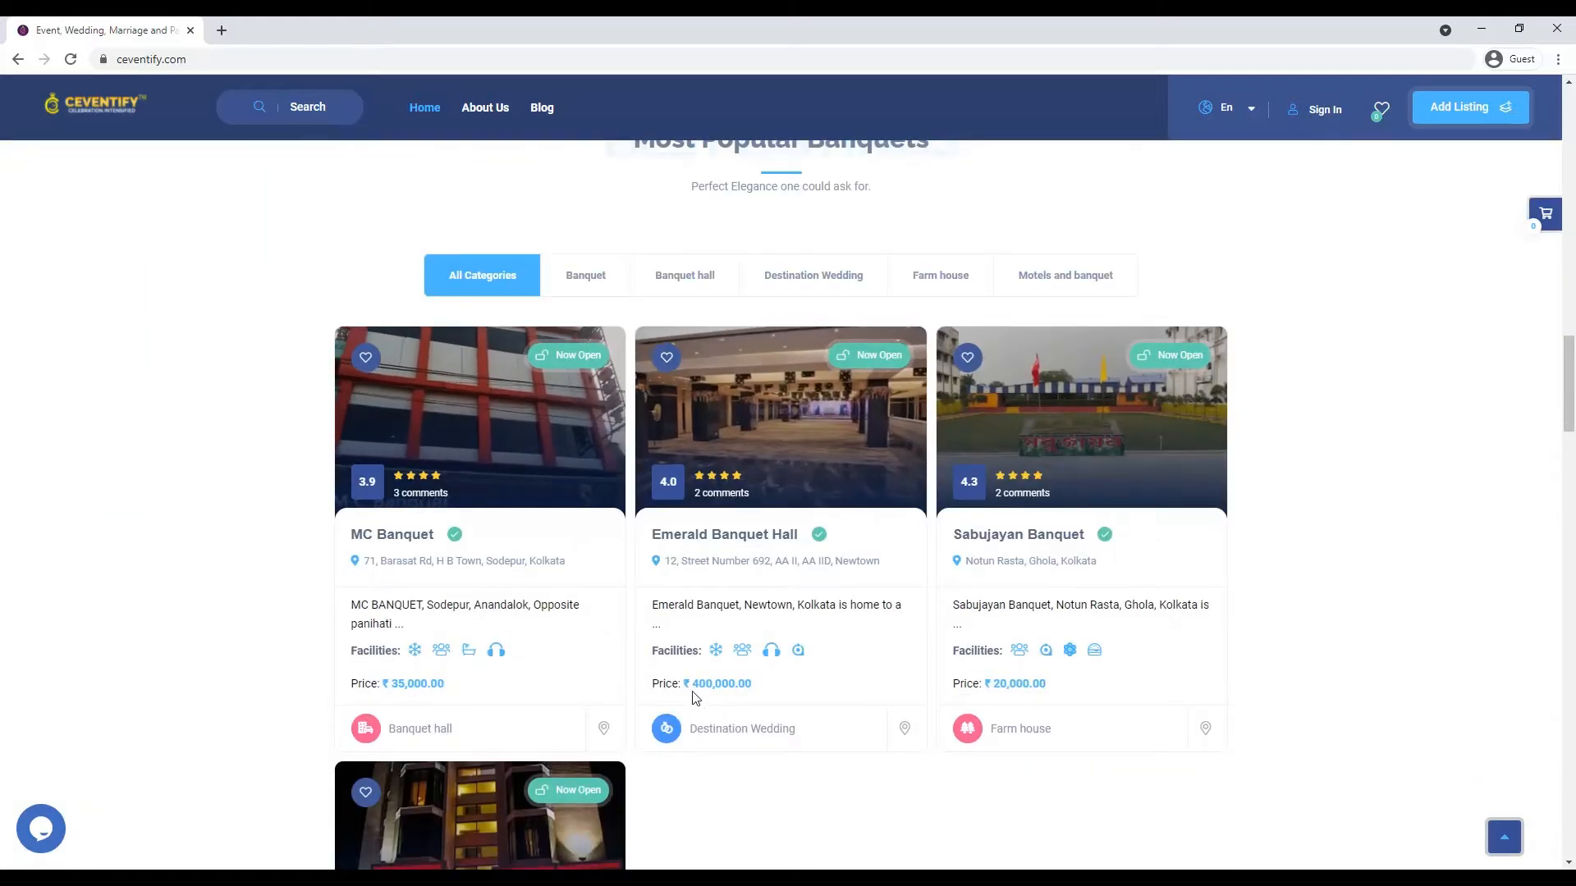
{"action": "scroll", "coordinate": [774, 696], "scroll_direction": "down", "scroll_amount": 7}
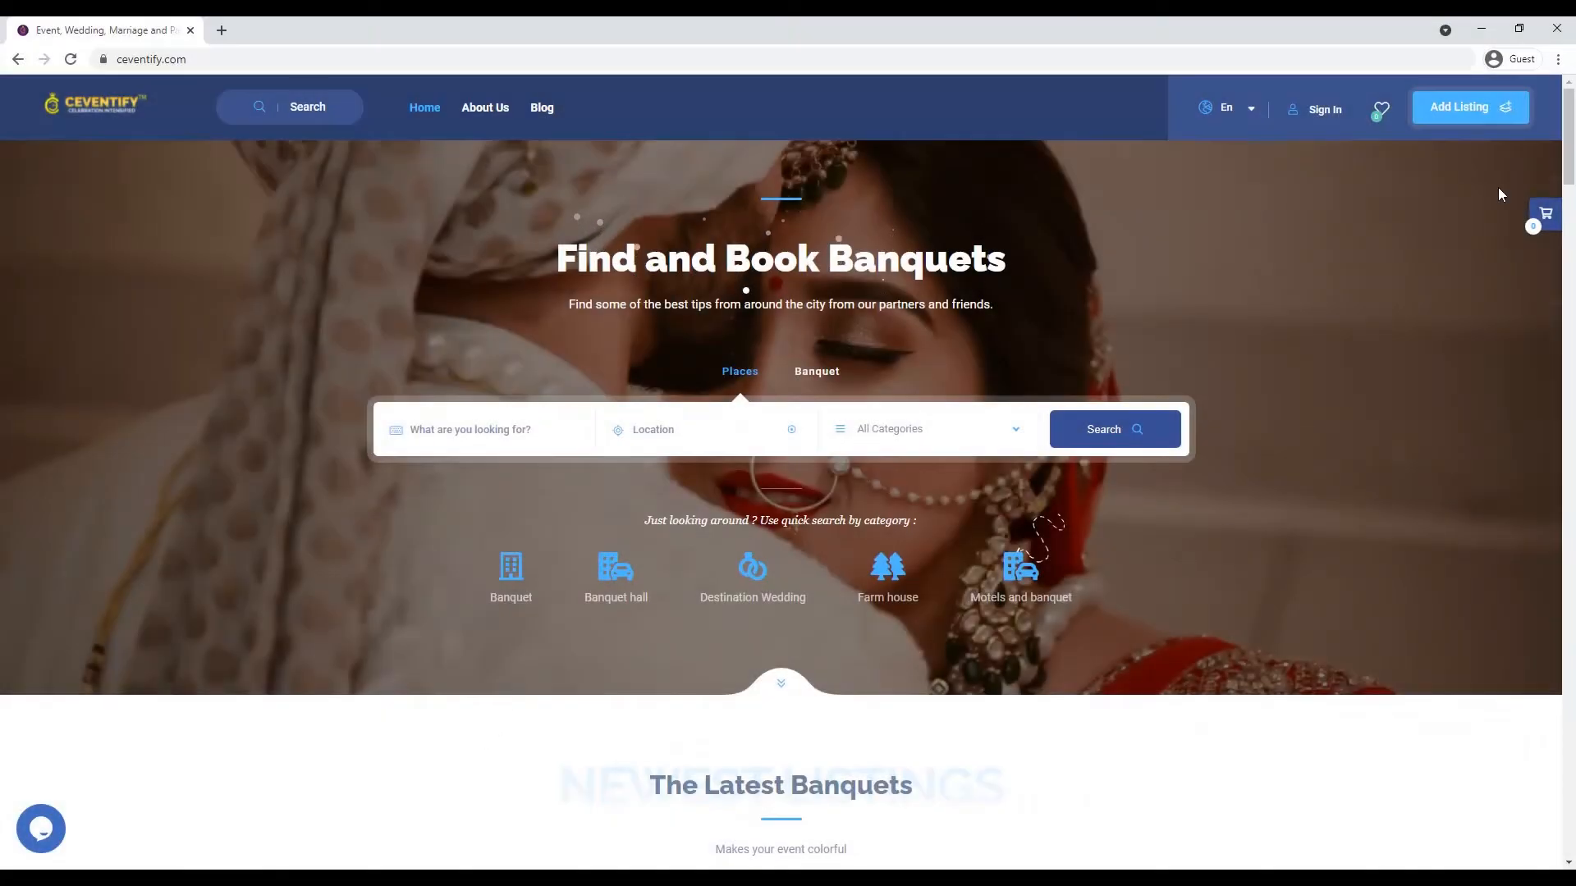
- Start a new listing and fill the registration form with a username, e-mail address and password
{"action": "left_click", "coordinate": [1485, 105]}
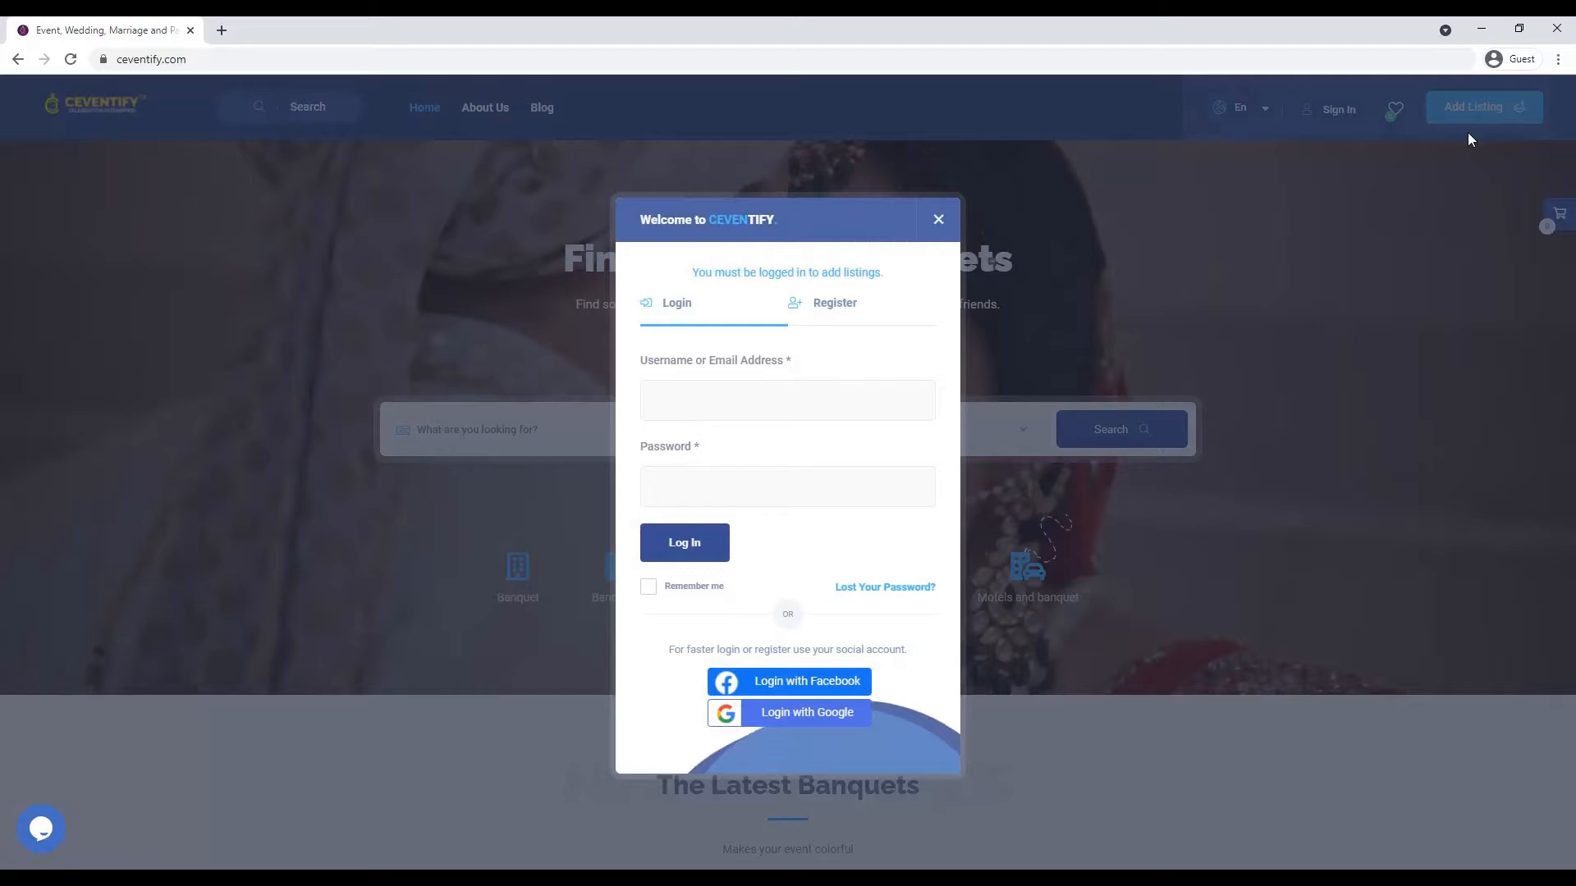
{"action": "left_click", "coordinate": [849, 318]}
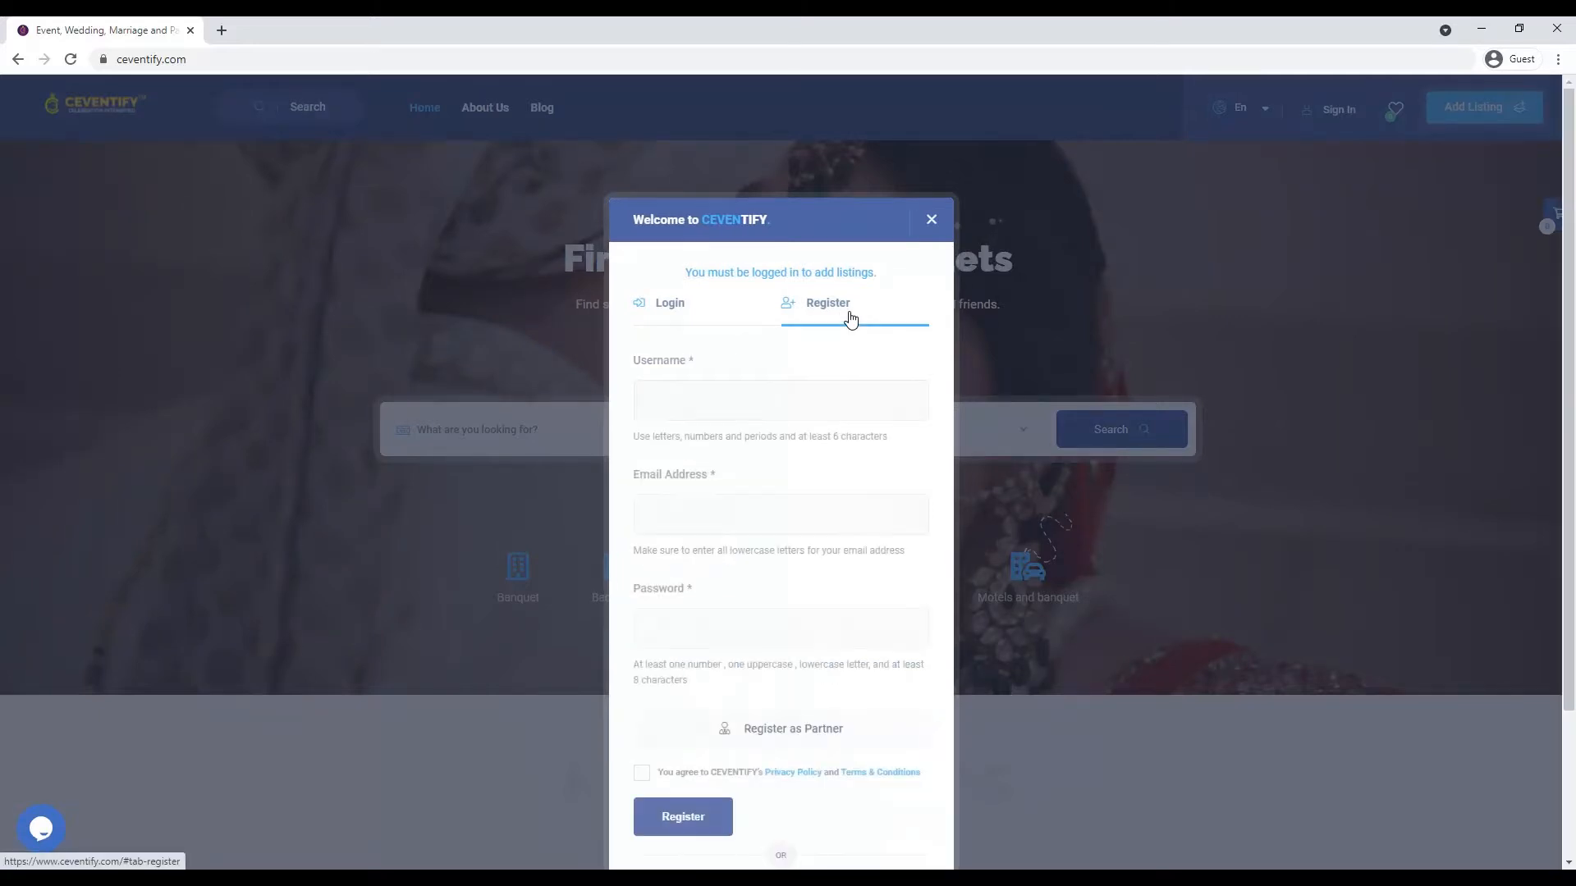
{"action": "left_click", "coordinate": [747, 403]}
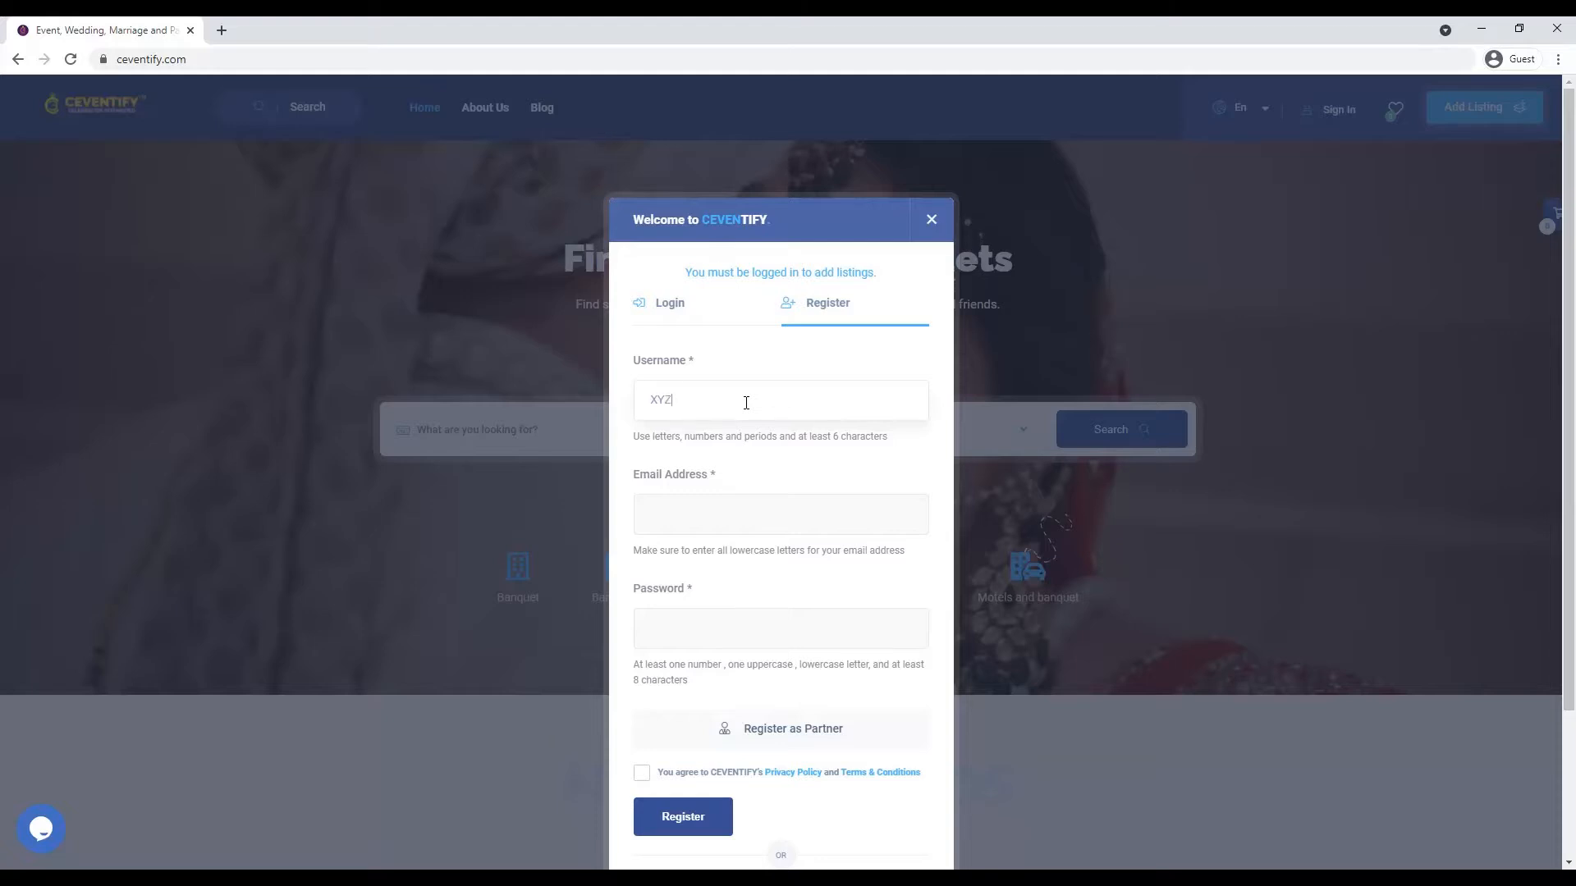
{"action": "type", "text": "XYZbanquet"}
{"action": "key", "text": "Tab"}
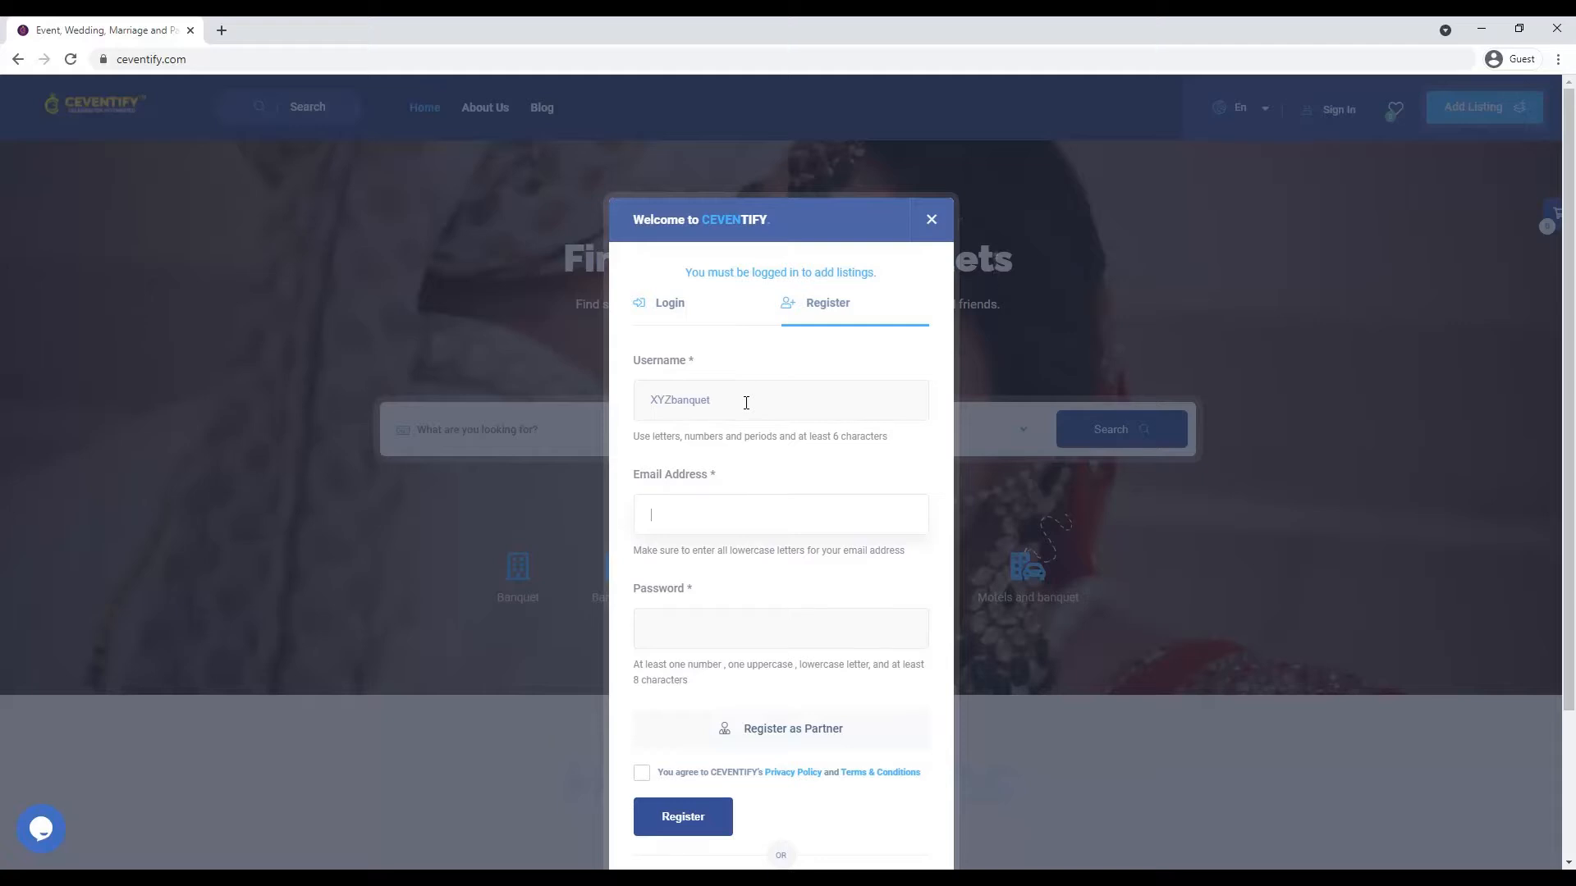
{"action": "key", "text": "Tab"}
{"action": "type", "text": "X"}
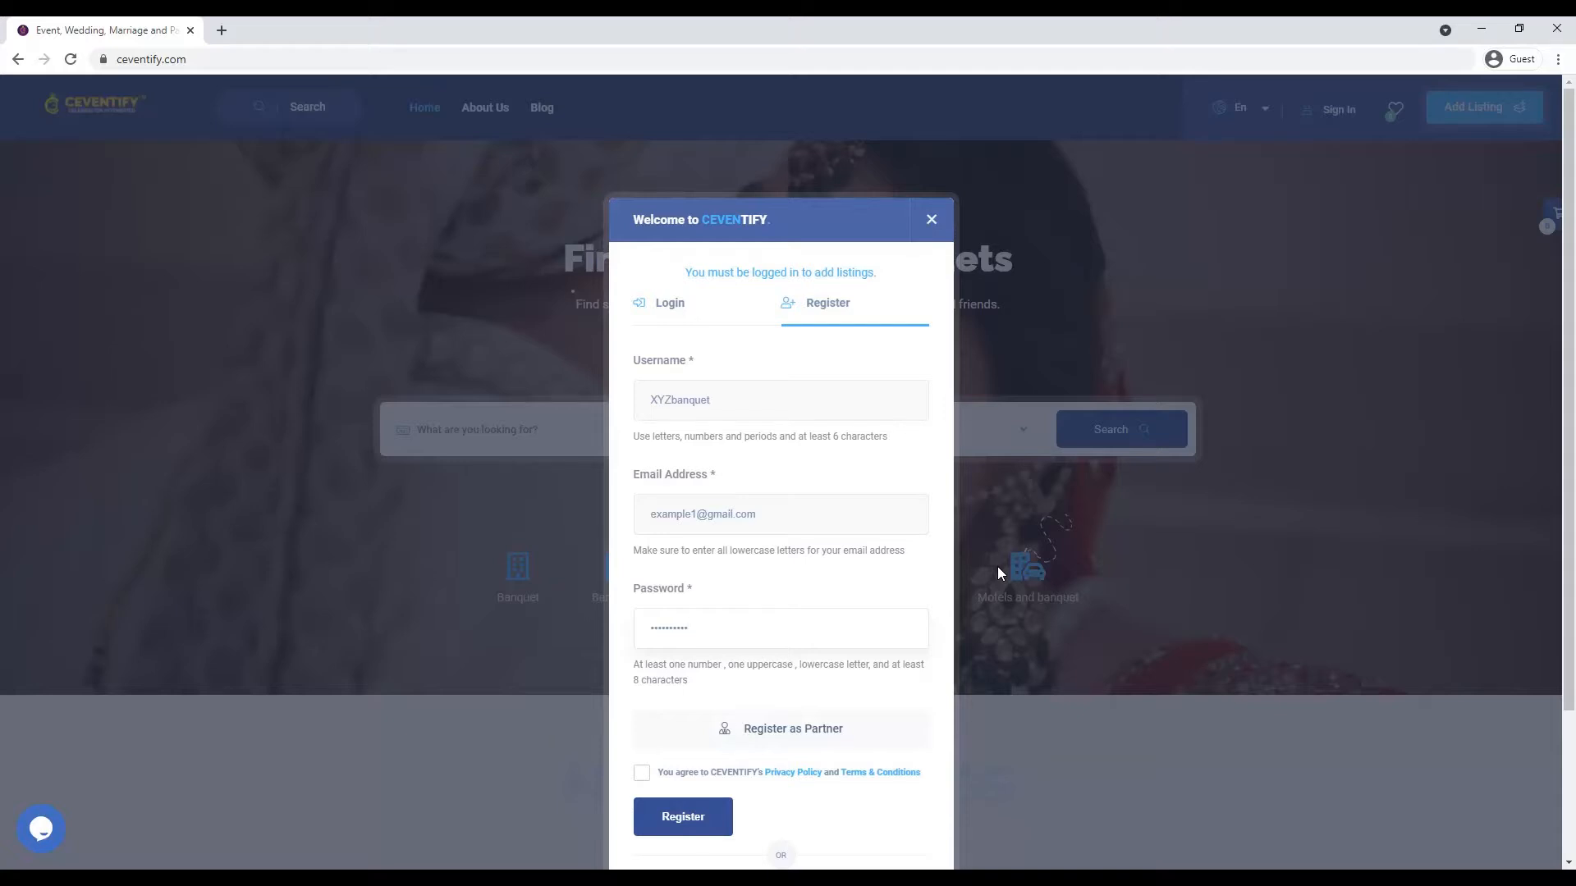
- Register as a partner after accepting the privacy policy and terms
{"action": "left_click", "coordinate": [788, 736]}
{"action": "left_click", "coordinate": [642, 775]}
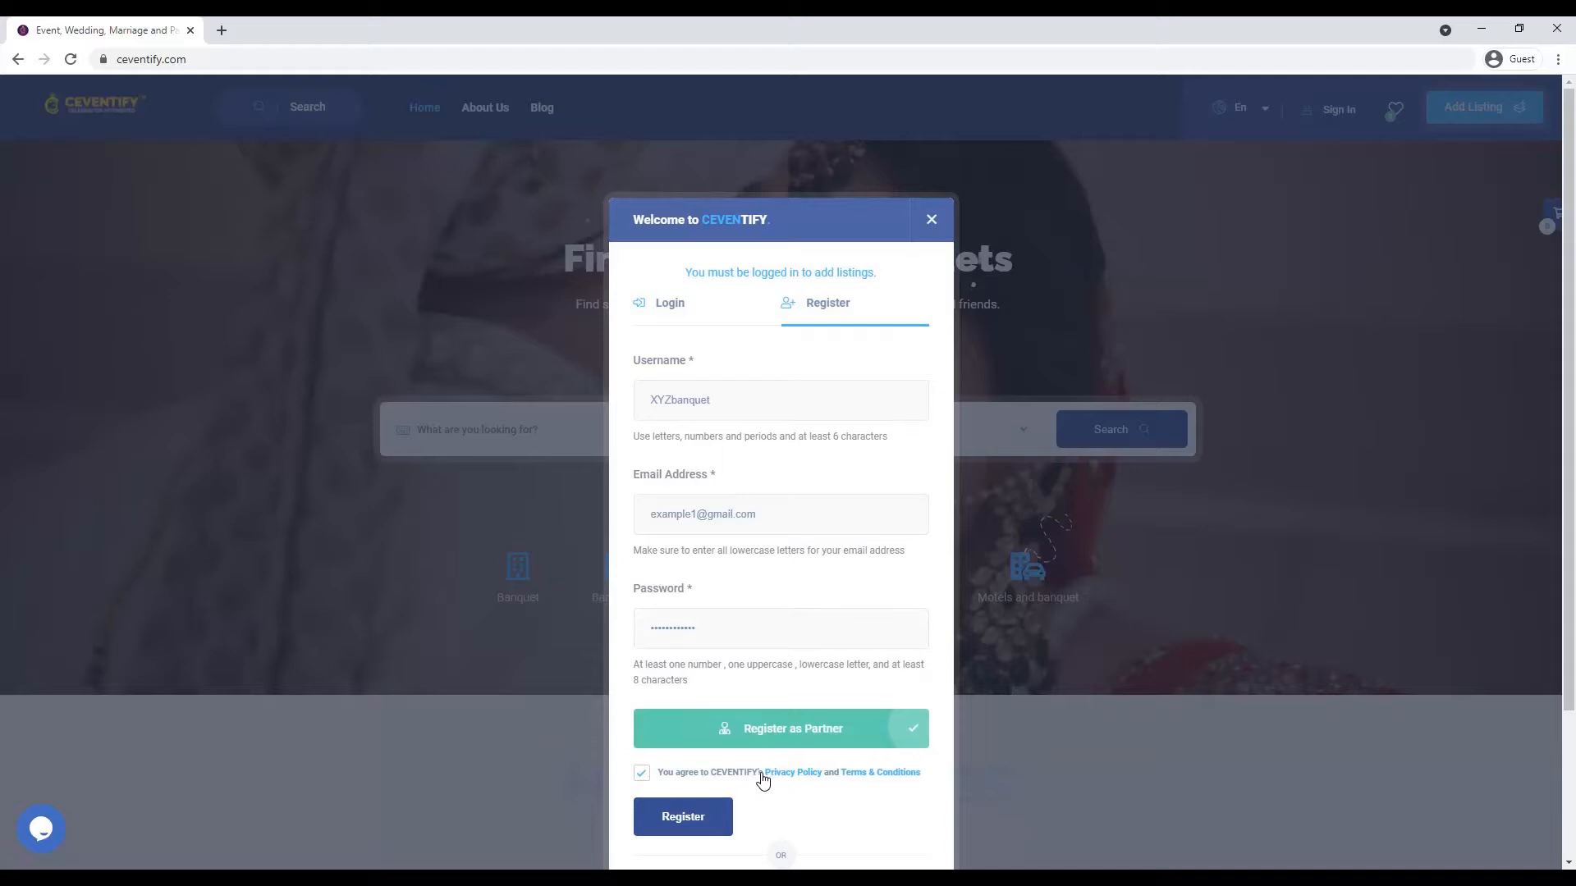
{"action": "left_click", "coordinate": [683, 817]}
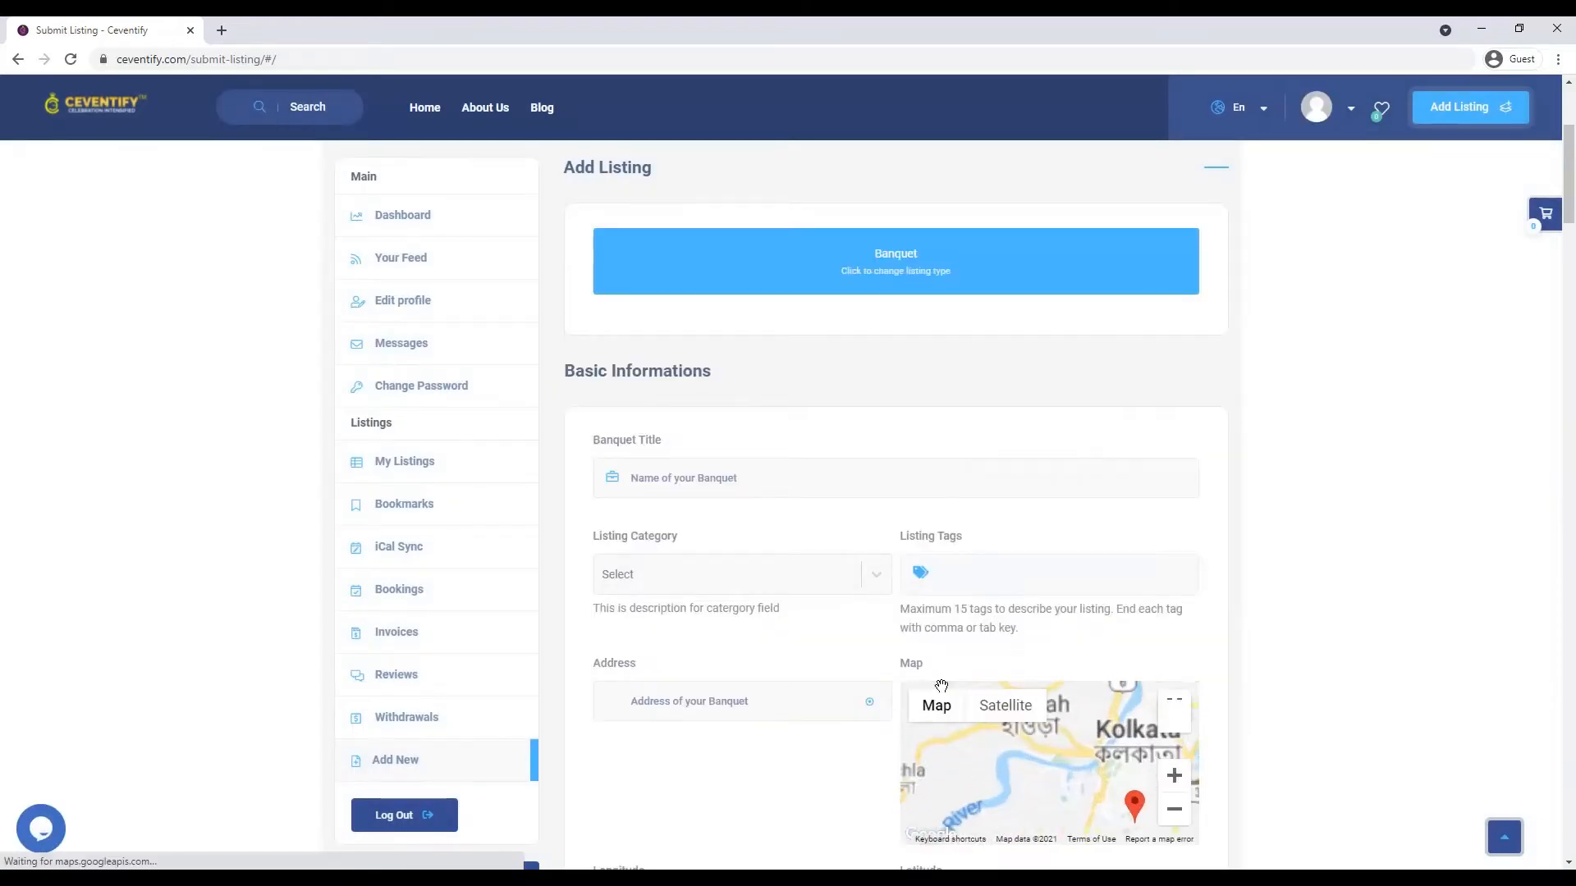
- Enter 'XYZ Banquet Hall' as the banquet title
{"action": "scroll", "coordinate": [995, 689], "scroll_direction": "down", "scroll_amount": 1}
{"action": "scroll", "coordinate": [1252, 672], "scroll_direction": "up", "scroll_amount": 5}
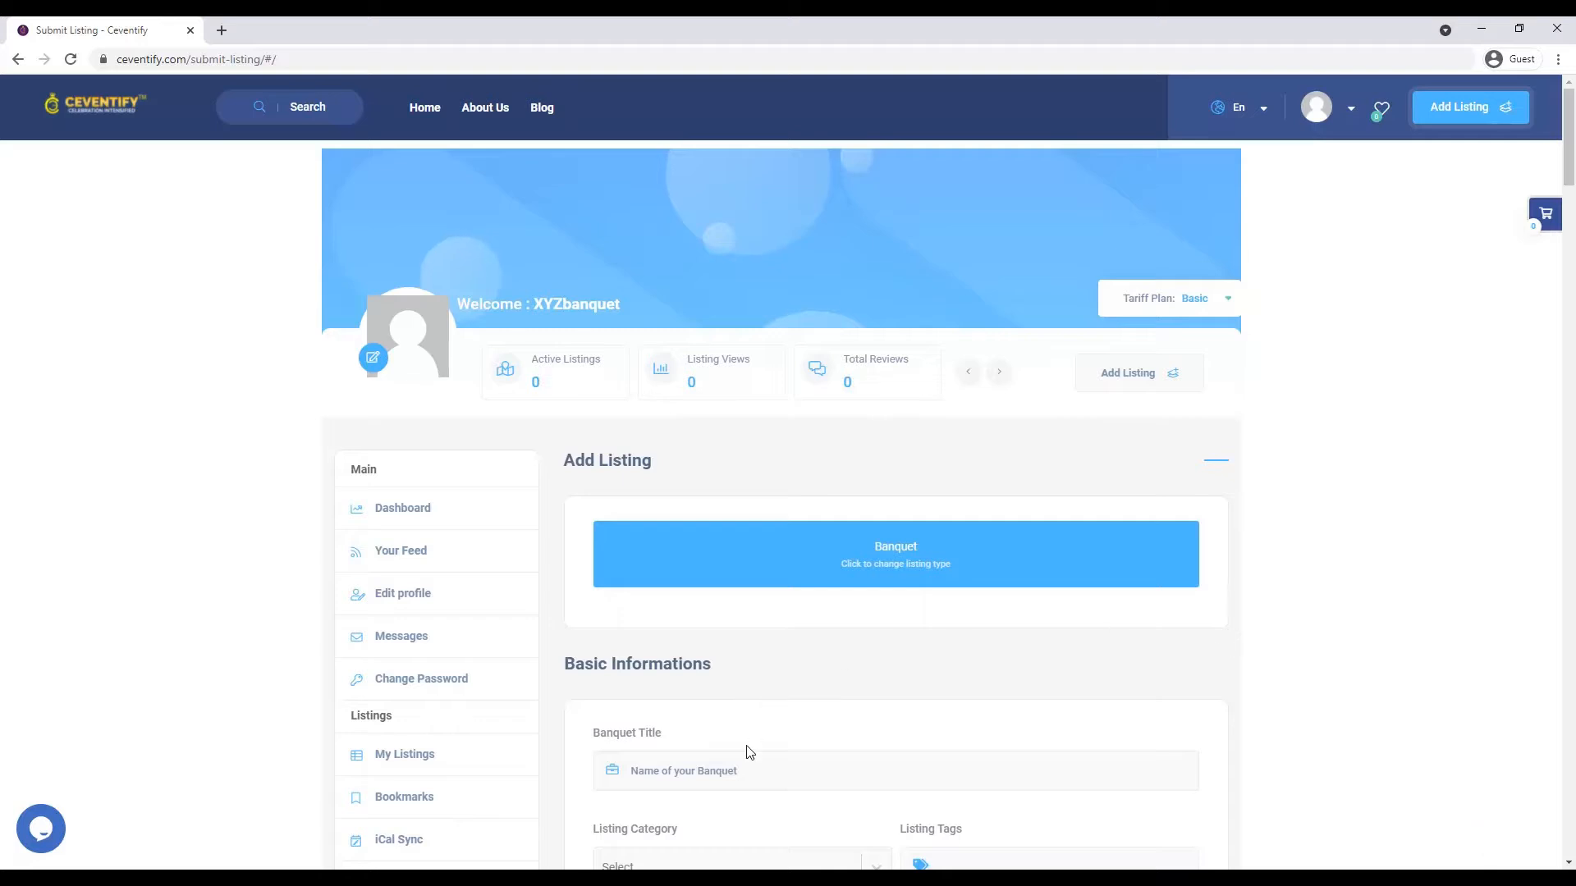
{"action": "scroll", "coordinate": [1127, 681], "scroll_direction": "down", "scroll_amount": 1}
{"action": "scroll", "coordinate": [1127, 681], "scroll_direction": "down", "scroll_amount": 1}
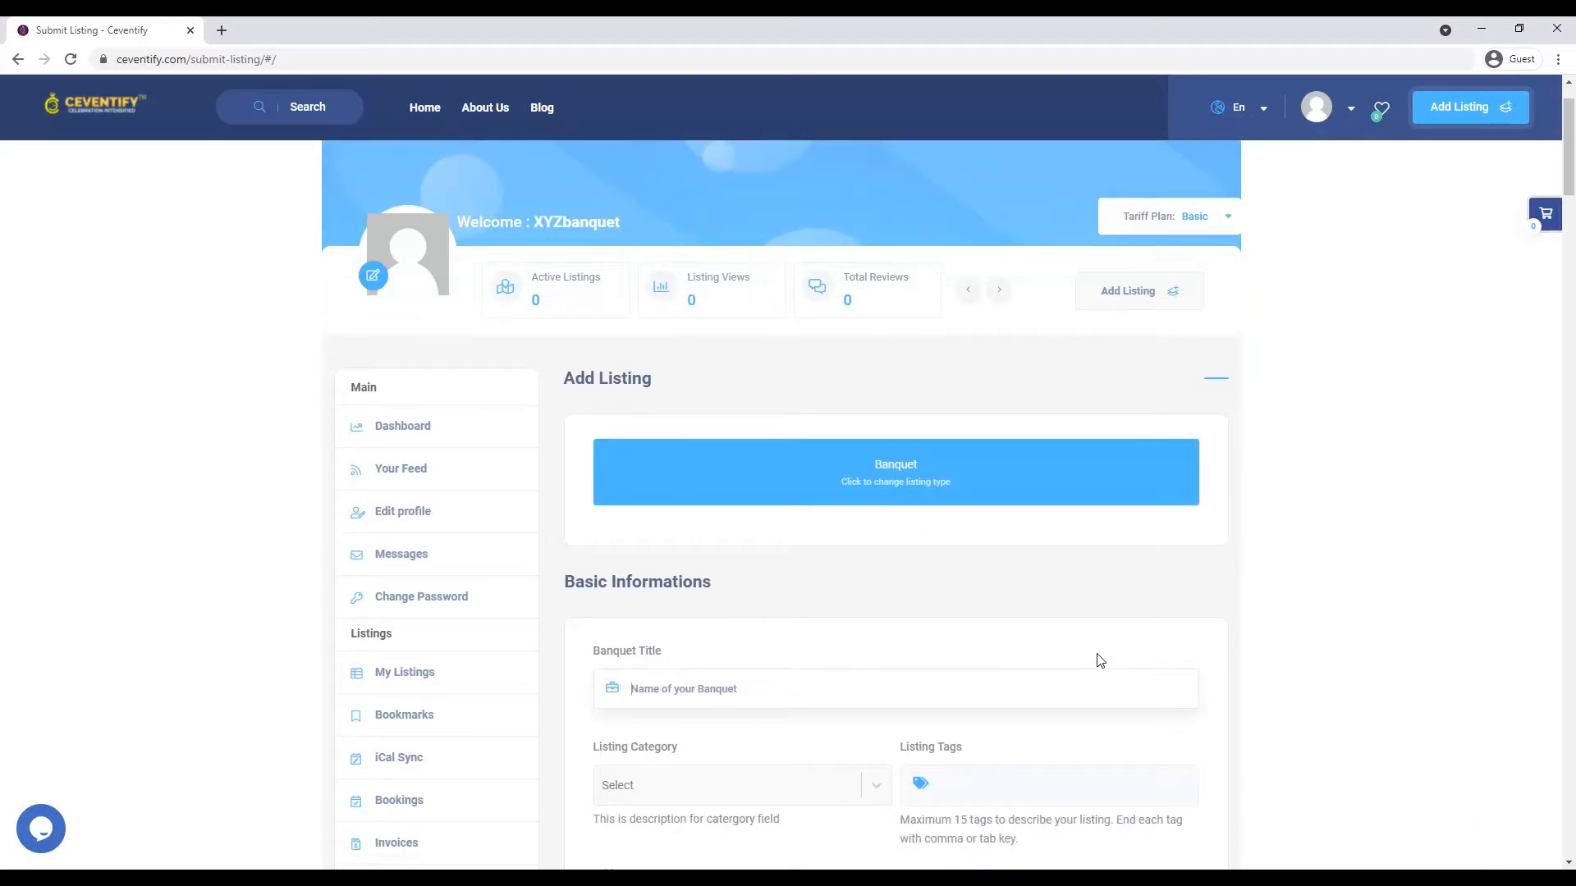
{"action": "type", "text": "XYZ Banquaet"}
{"action": "key", "text": "BackSpace"}
{"action": "key", "text": "BackSpace"}
{"action": "type", "text": "et HA"}
- Set the listing category to Banquet hall
{"action": "left_click", "coordinate": [759, 766]}
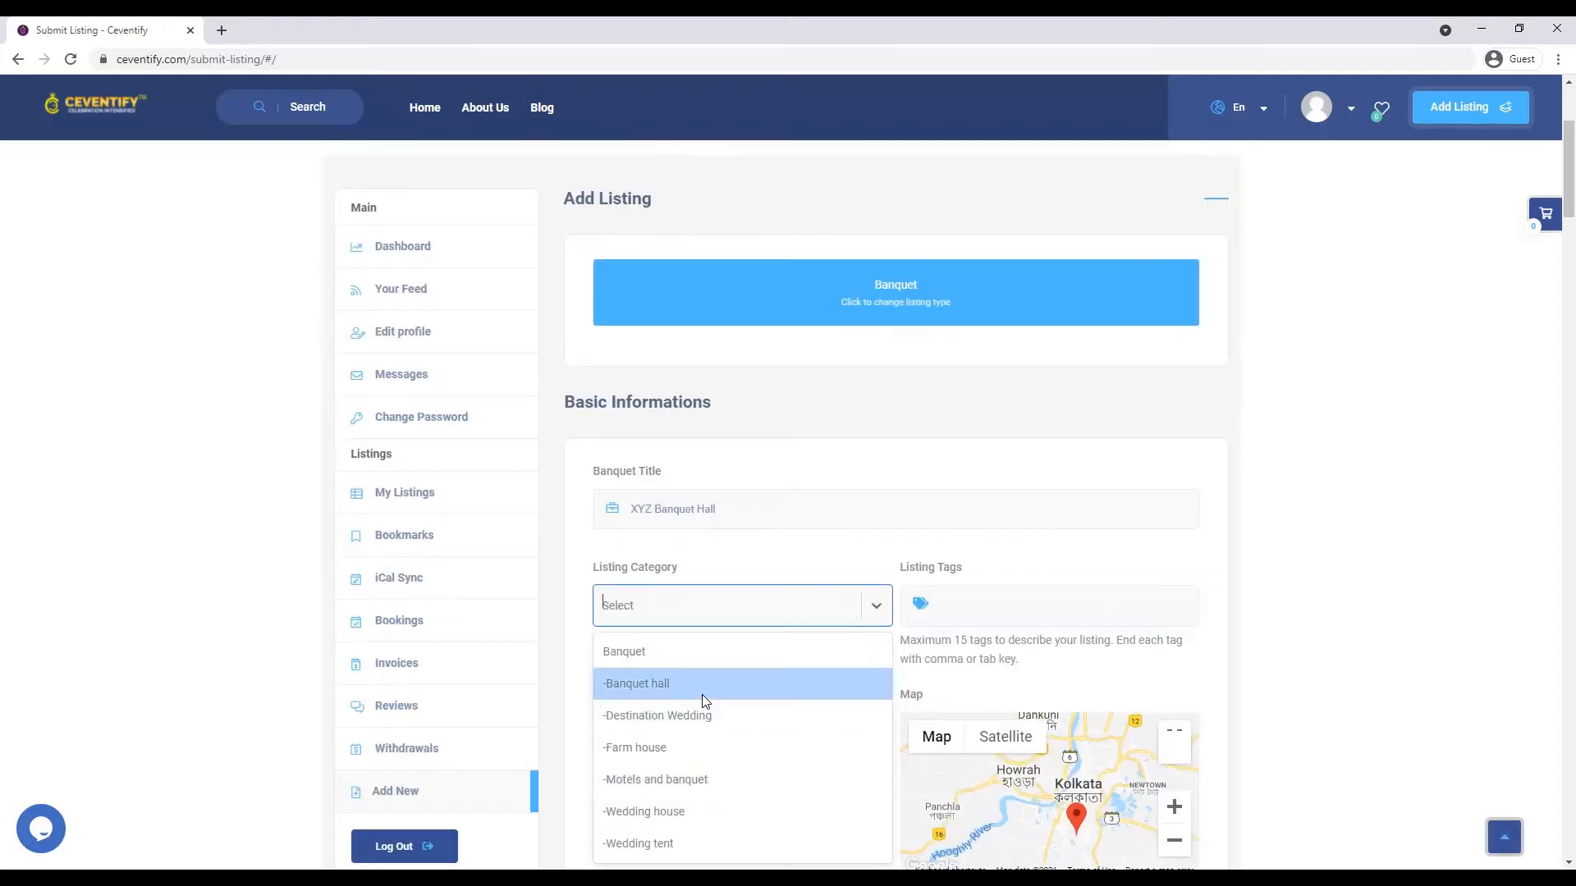
{"action": "left_click", "coordinate": [703, 695]}
{"action": "scroll", "coordinate": [702, 695], "scroll_direction": "down", "scroll_amount": 2}
{"action": "left_click", "coordinate": [720, 581]}
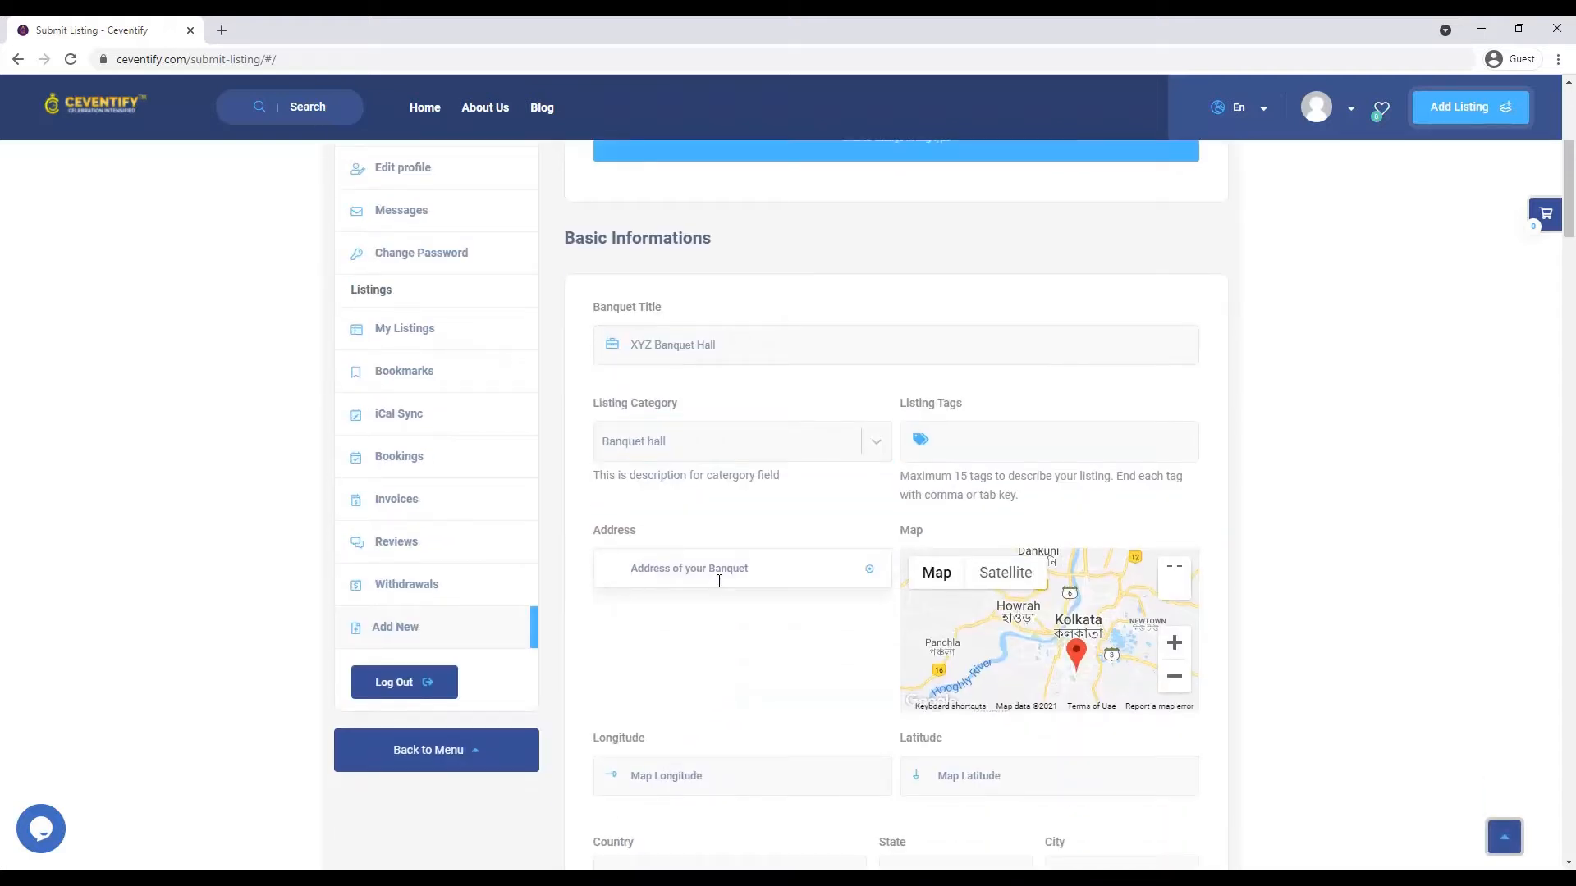
- Enter the street address and pick the matching place suggestion to set the map location
{"action": "type", "text": "rabinf"}
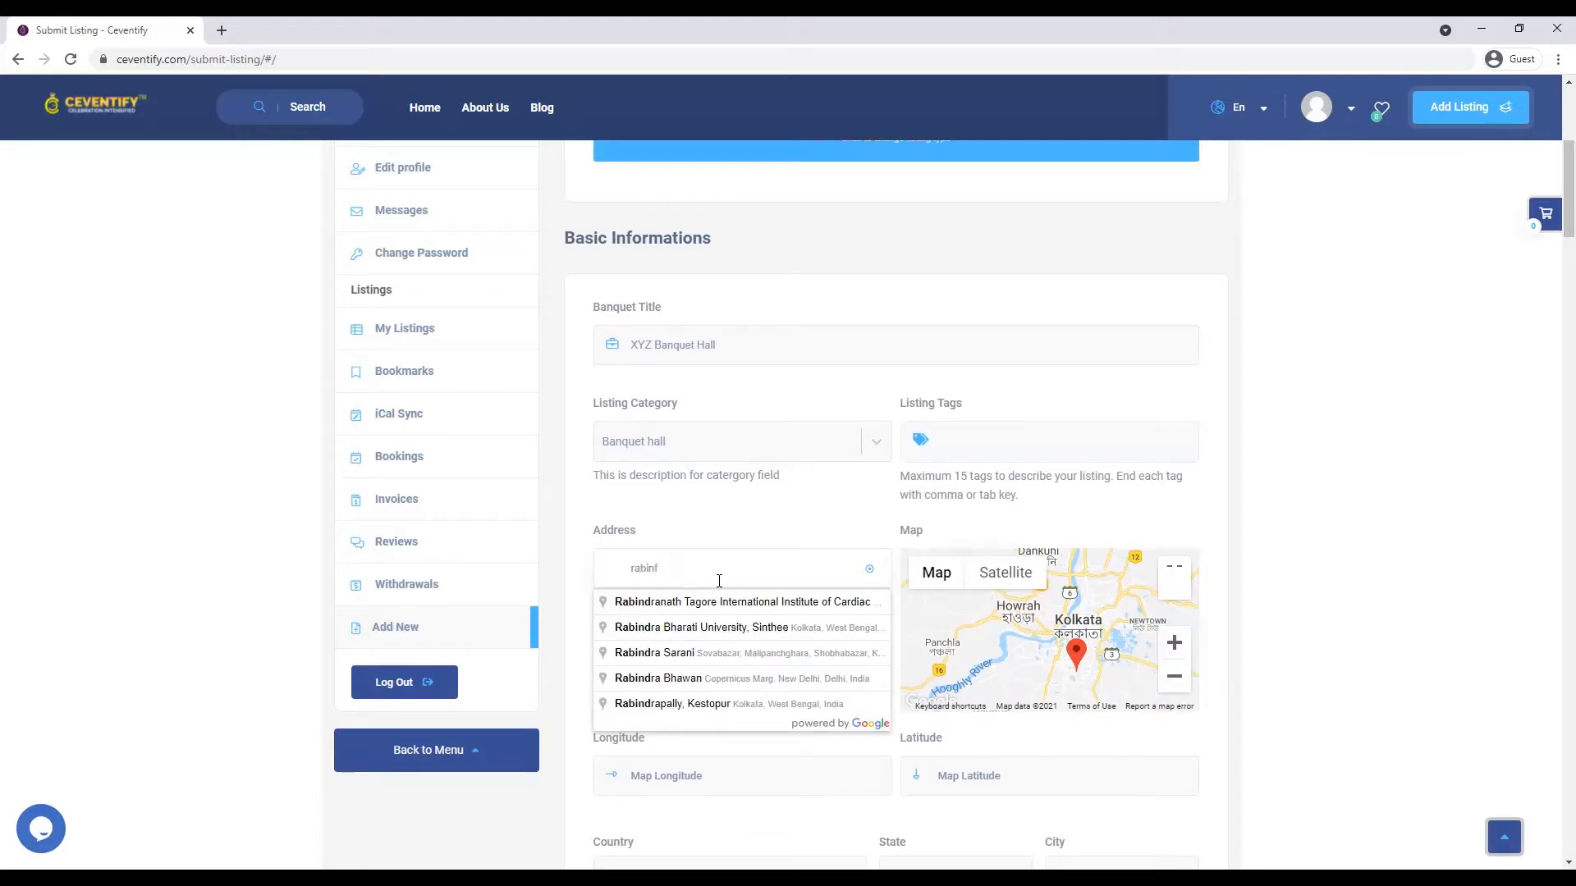
{"action": "key", "text": "BackSpace"}
{"action": "type", "text": "dra sa"}
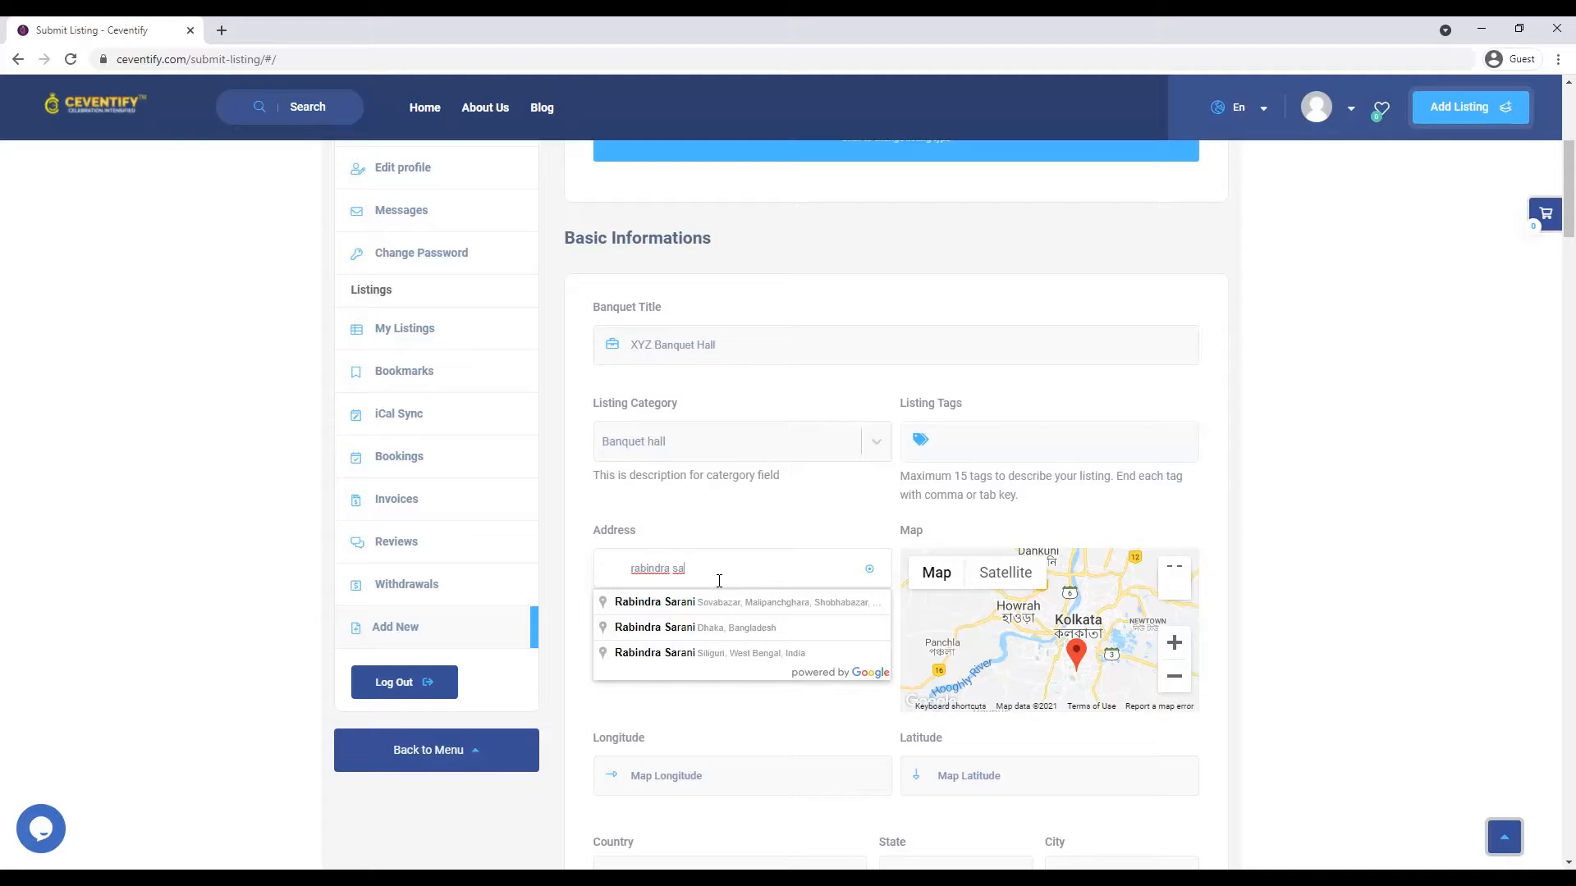
{"action": "type", "text": "rani ni"}
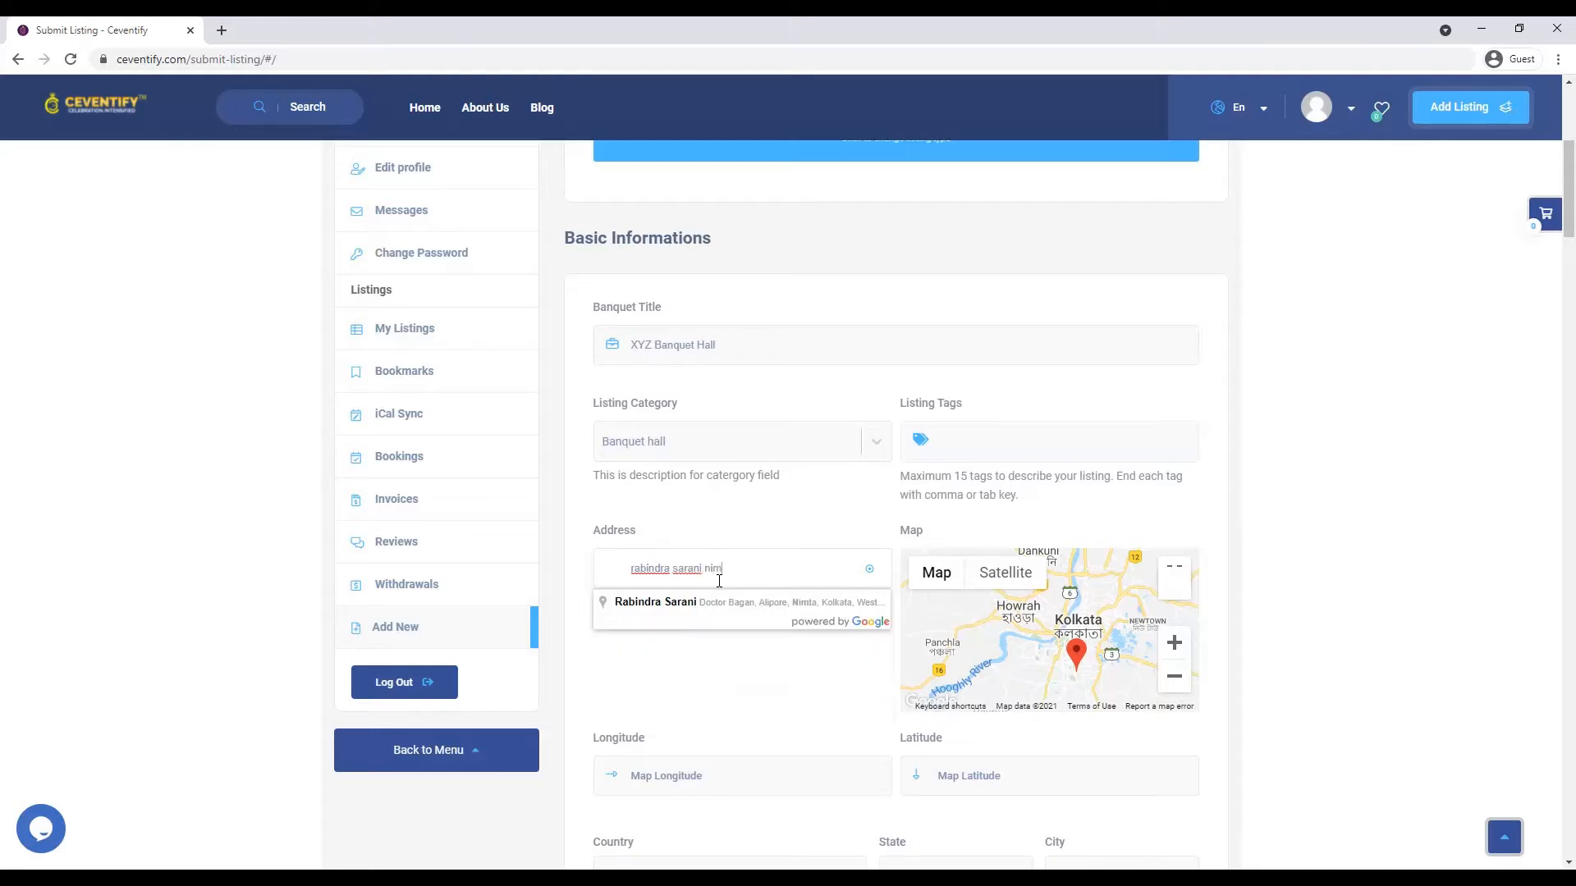
{"action": "type", "text": "m"}
{"action": "left_click", "coordinate": [720, 604]}
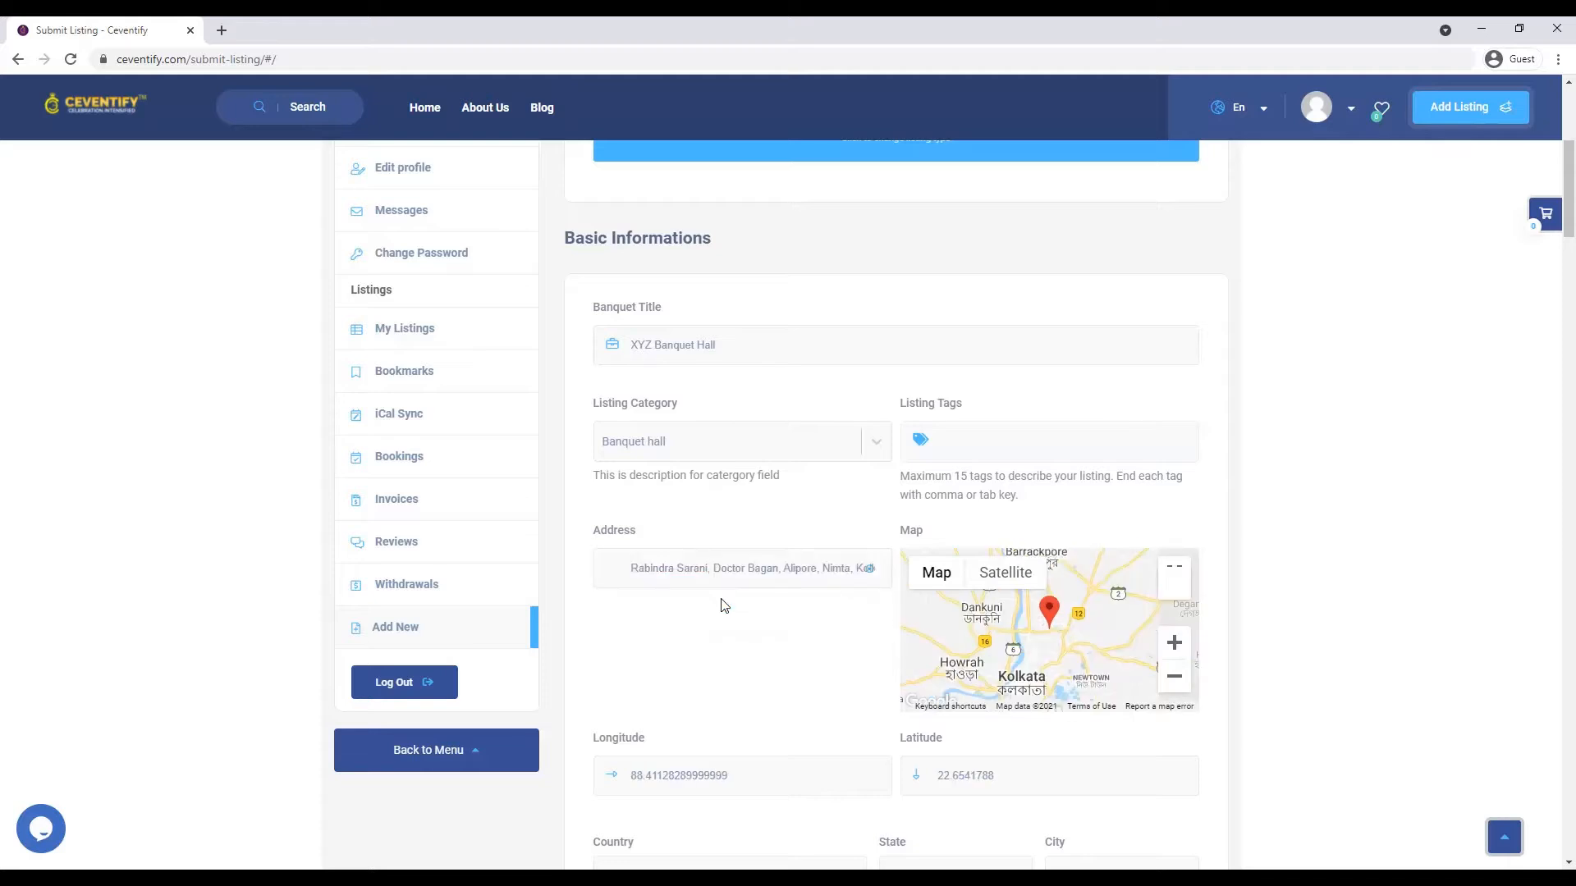
{"action": "scroll", "coordinate": [727, 770], "scroll_direction": "down", "scroll_amount": 2}
- Set the city to Kolkata and fill in the contact e-mail and phone number
{"action": "left_click", "coordinate": [1069, 701]}
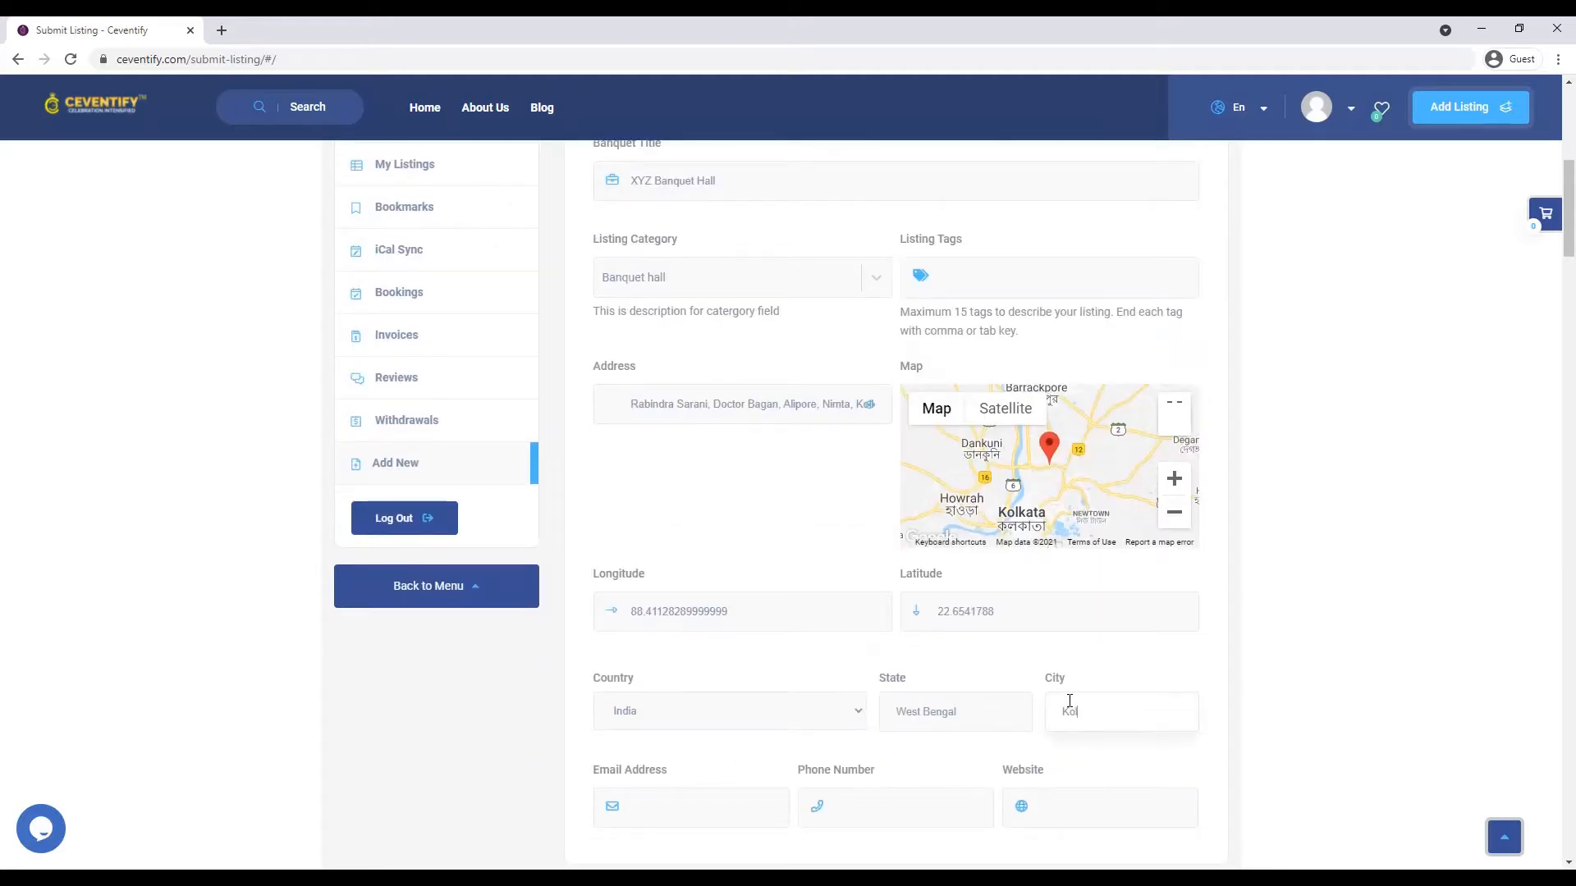
{"action": "type", "text": "Kolkata"}
{"action": "left_click", "coordinate": [721, 826]}
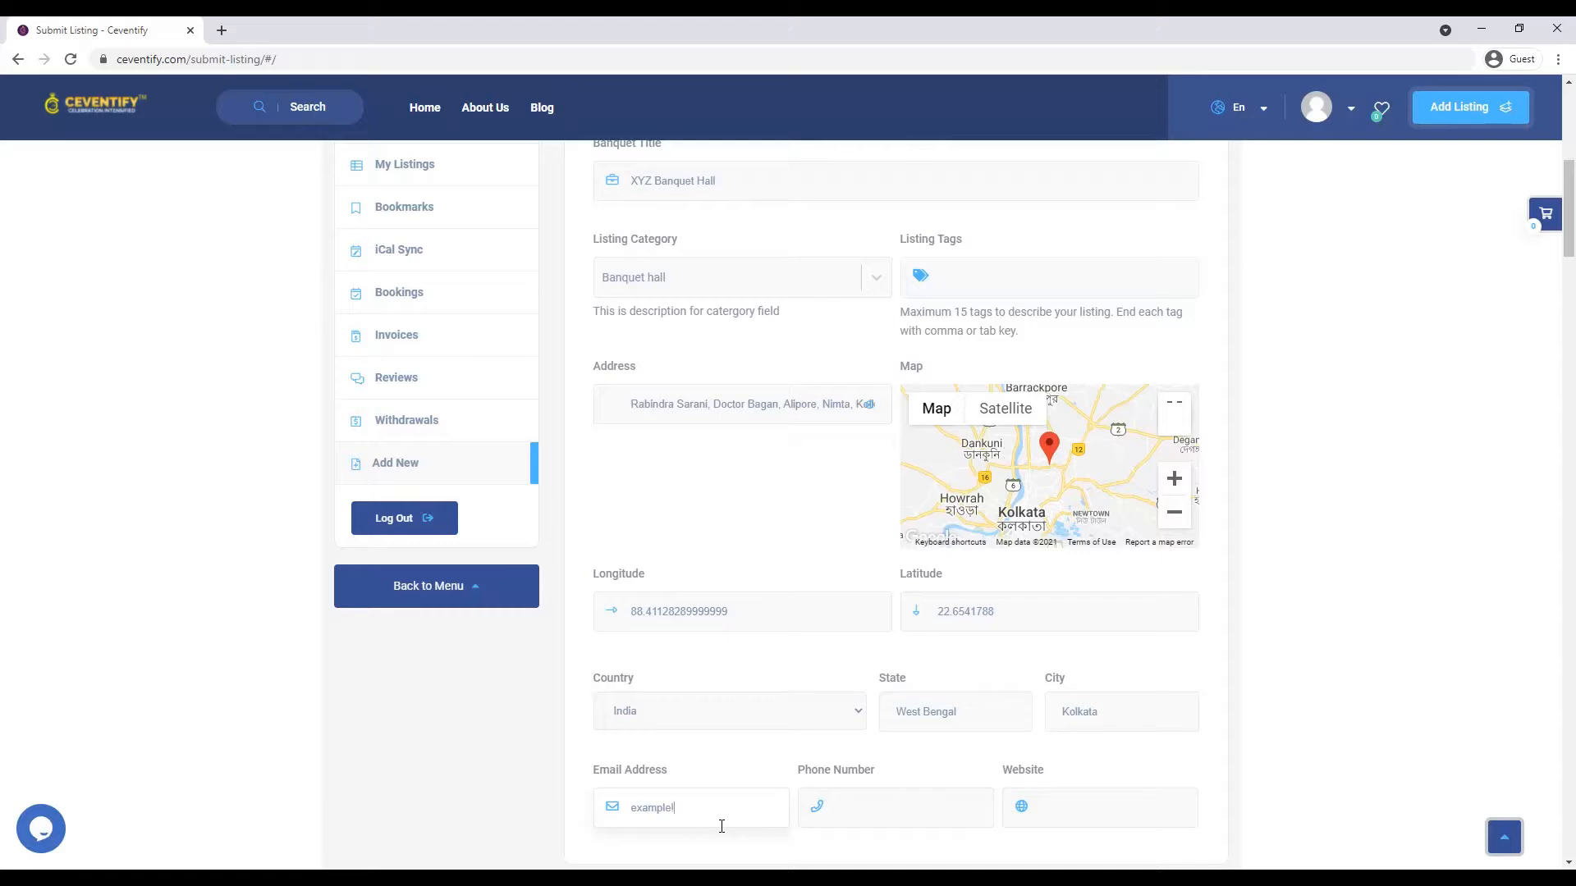
{"action": "left_click", "coordinate": [875, 805]}
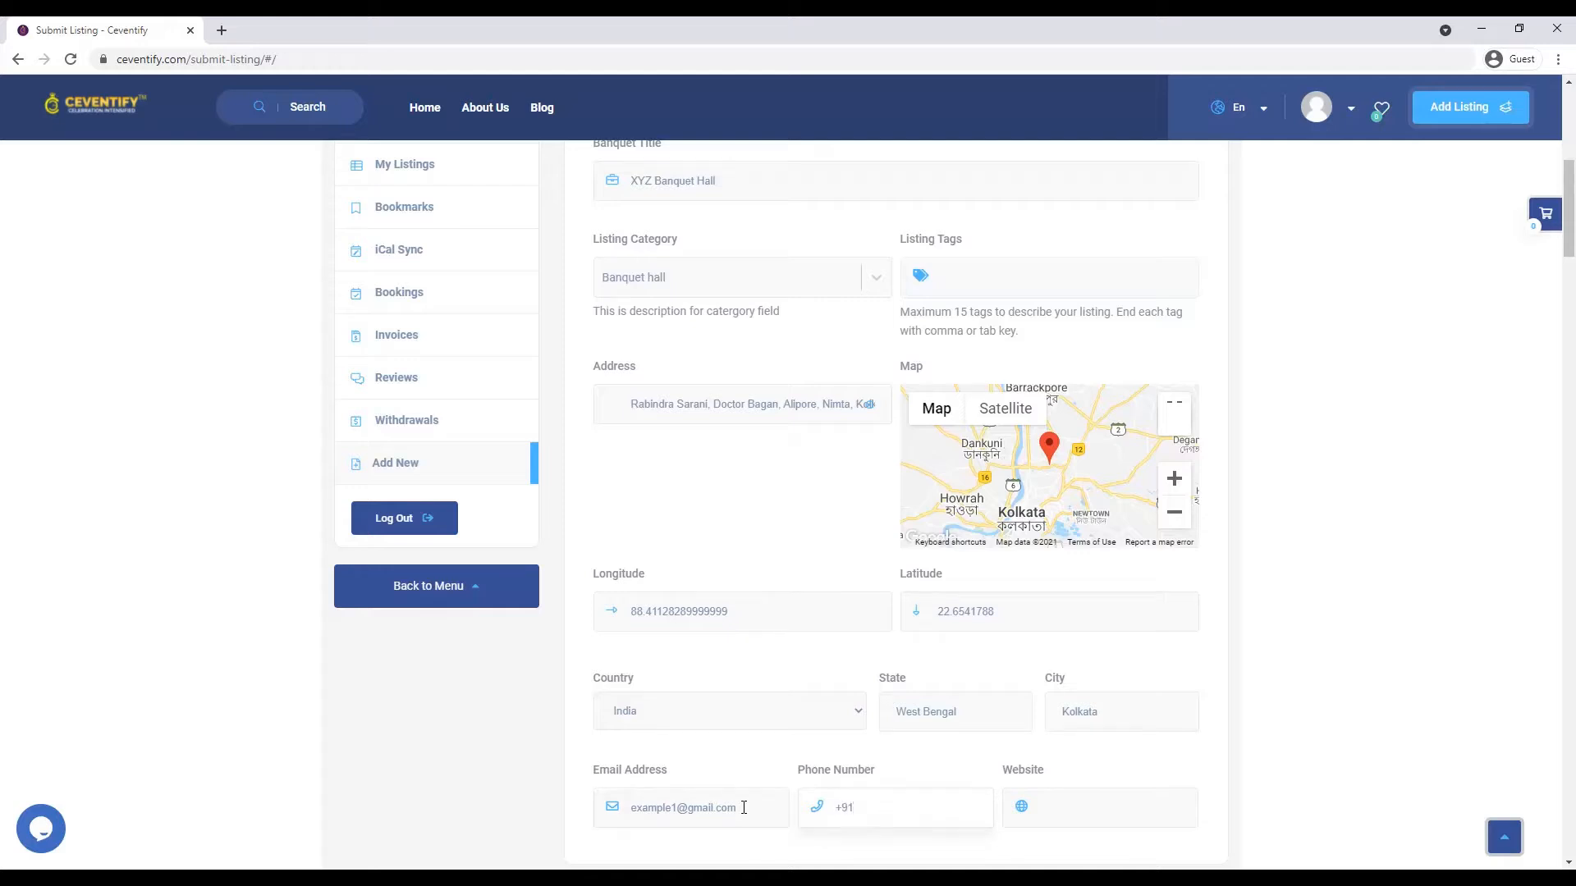
{"action": "scroll", "coordinate": [1032, 808], "scroll_direction": "down", "scroll_amount": 1}
{"action": "scroll", "coordinate": [1032, 808], "scroll_direction": "down", "scroll_amount": 2}
{"action": "left_click", "coordinate": [1001, 656]}
{"action": "scroll", "coordinate": [961, 715], "scroll_direction": "down", "scroll_amount": 3}
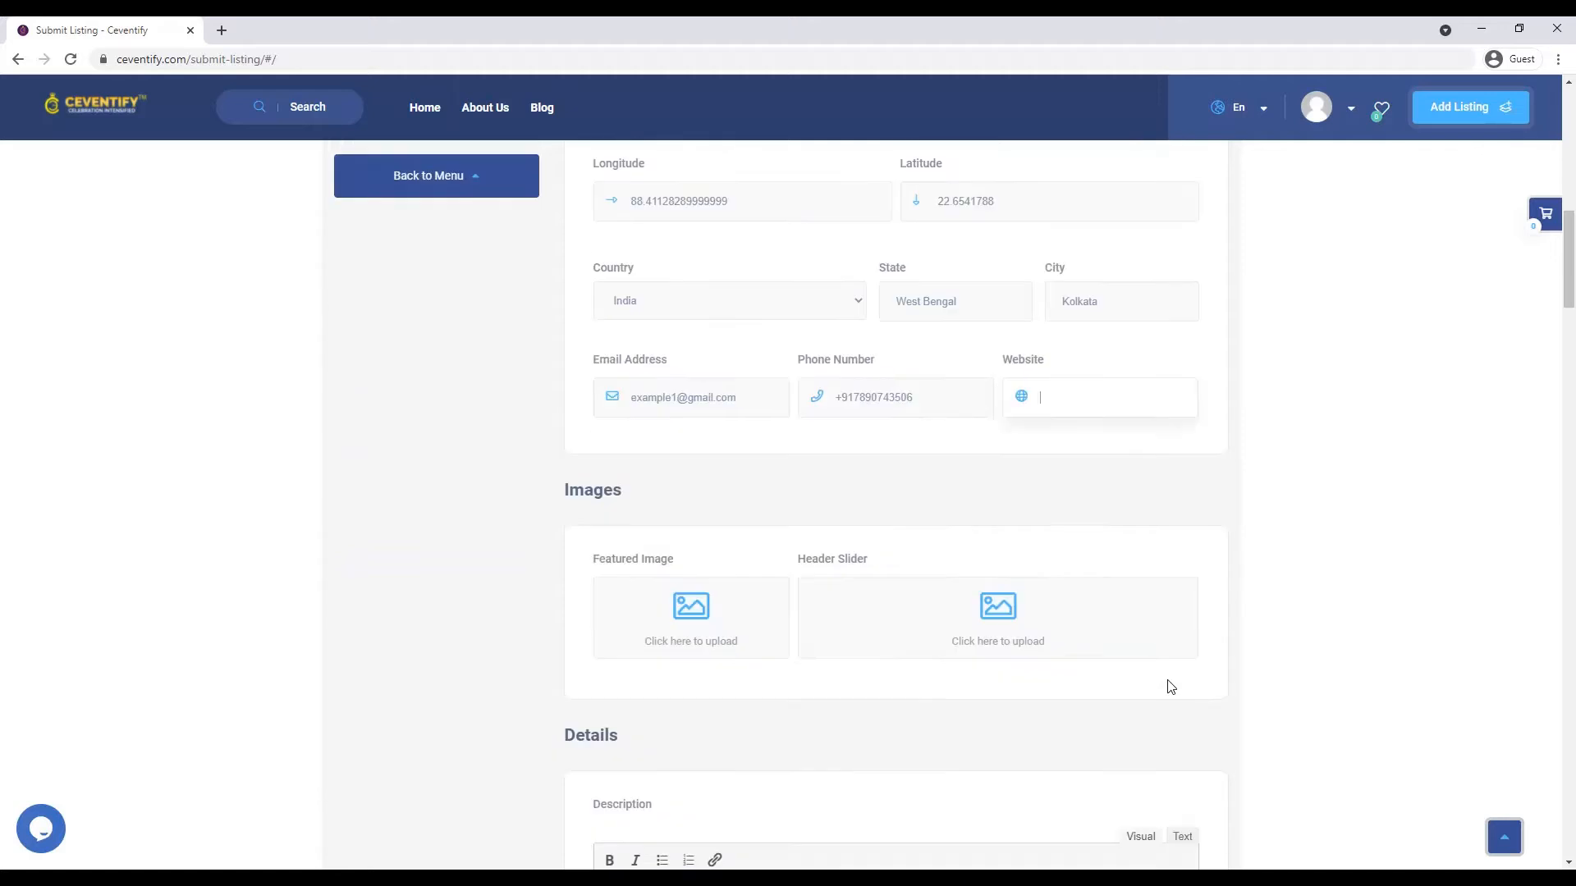
- Upload the L Terrace 01, L Terrace and larica 5 photos from the picture folder
{"action": "left_click", "coordinate": [766, 648]}
{"action": "left_click", "coordinate": [788, 458]}
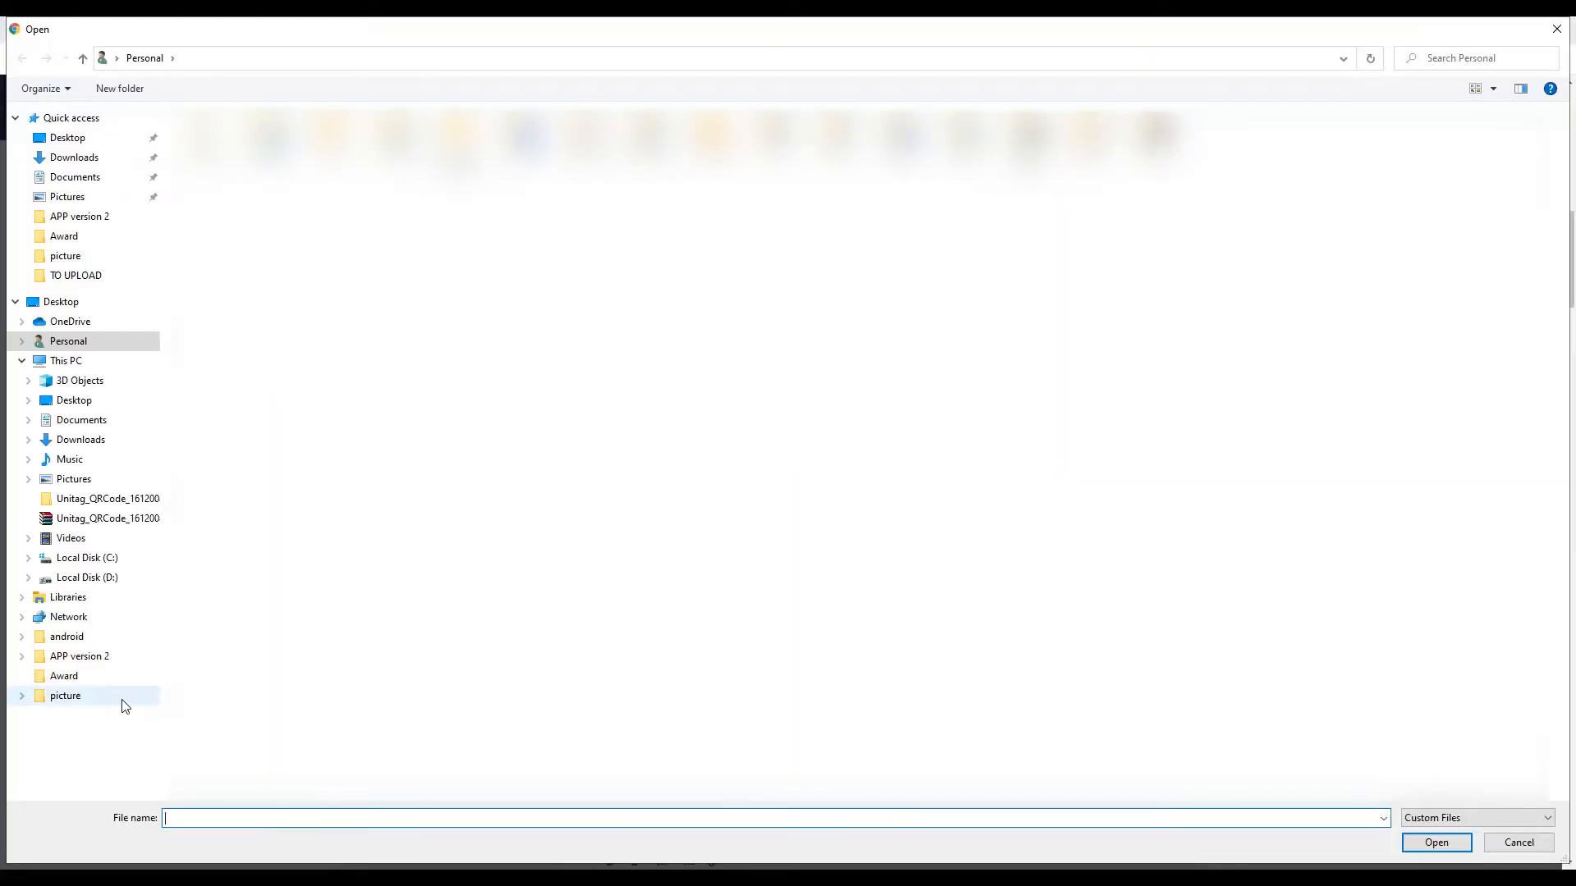
{"action": "left_click", "coordinate": [123, 699]}
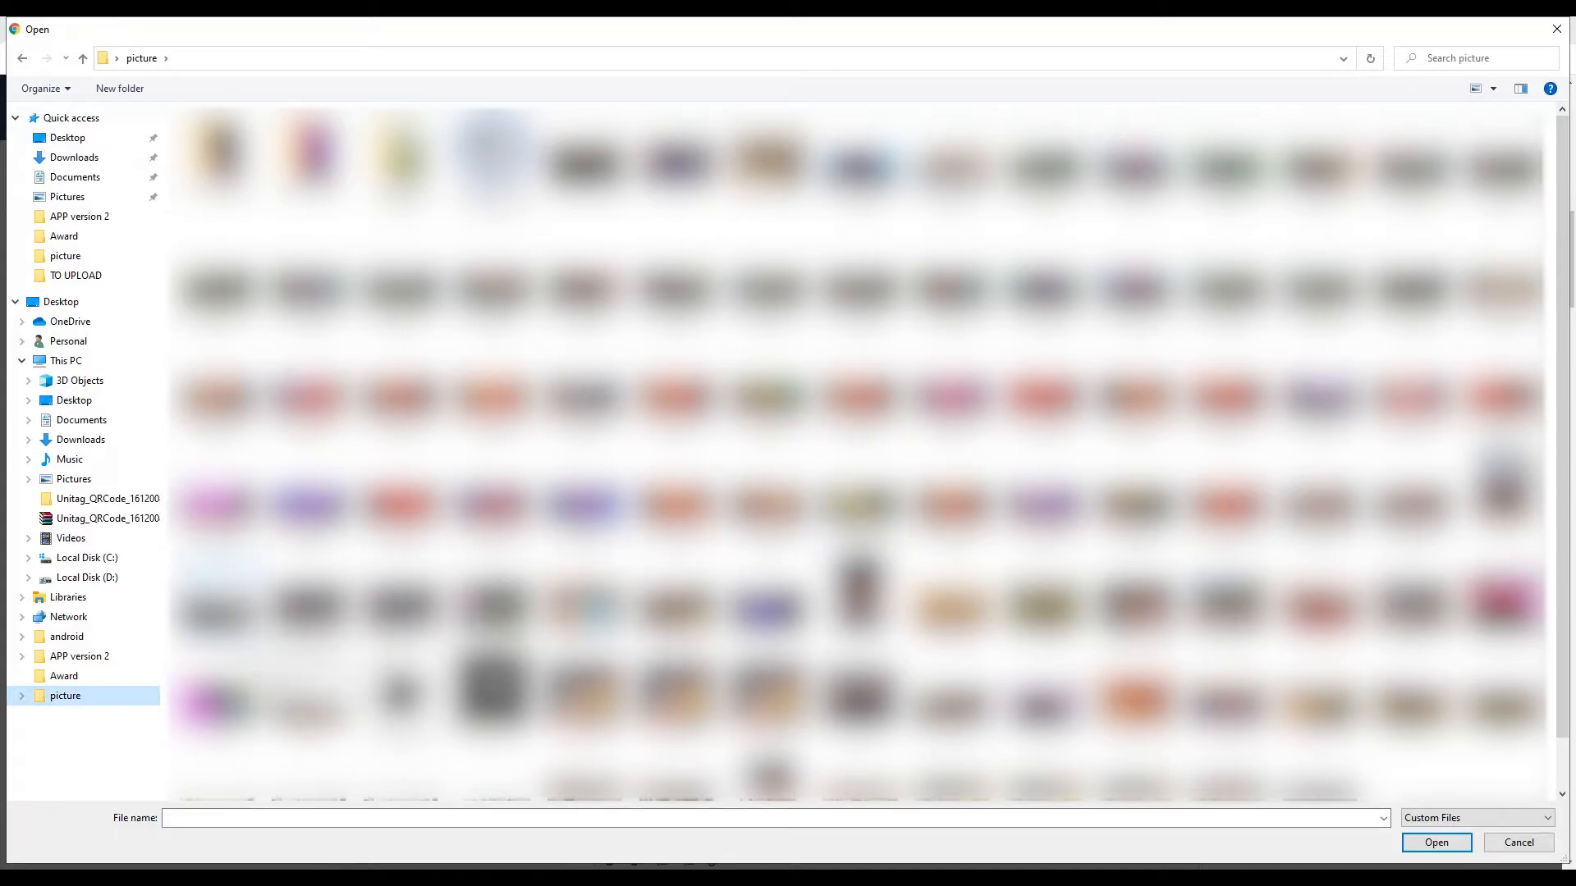
{"action": "left_click", "coordinate": [216, 592]}
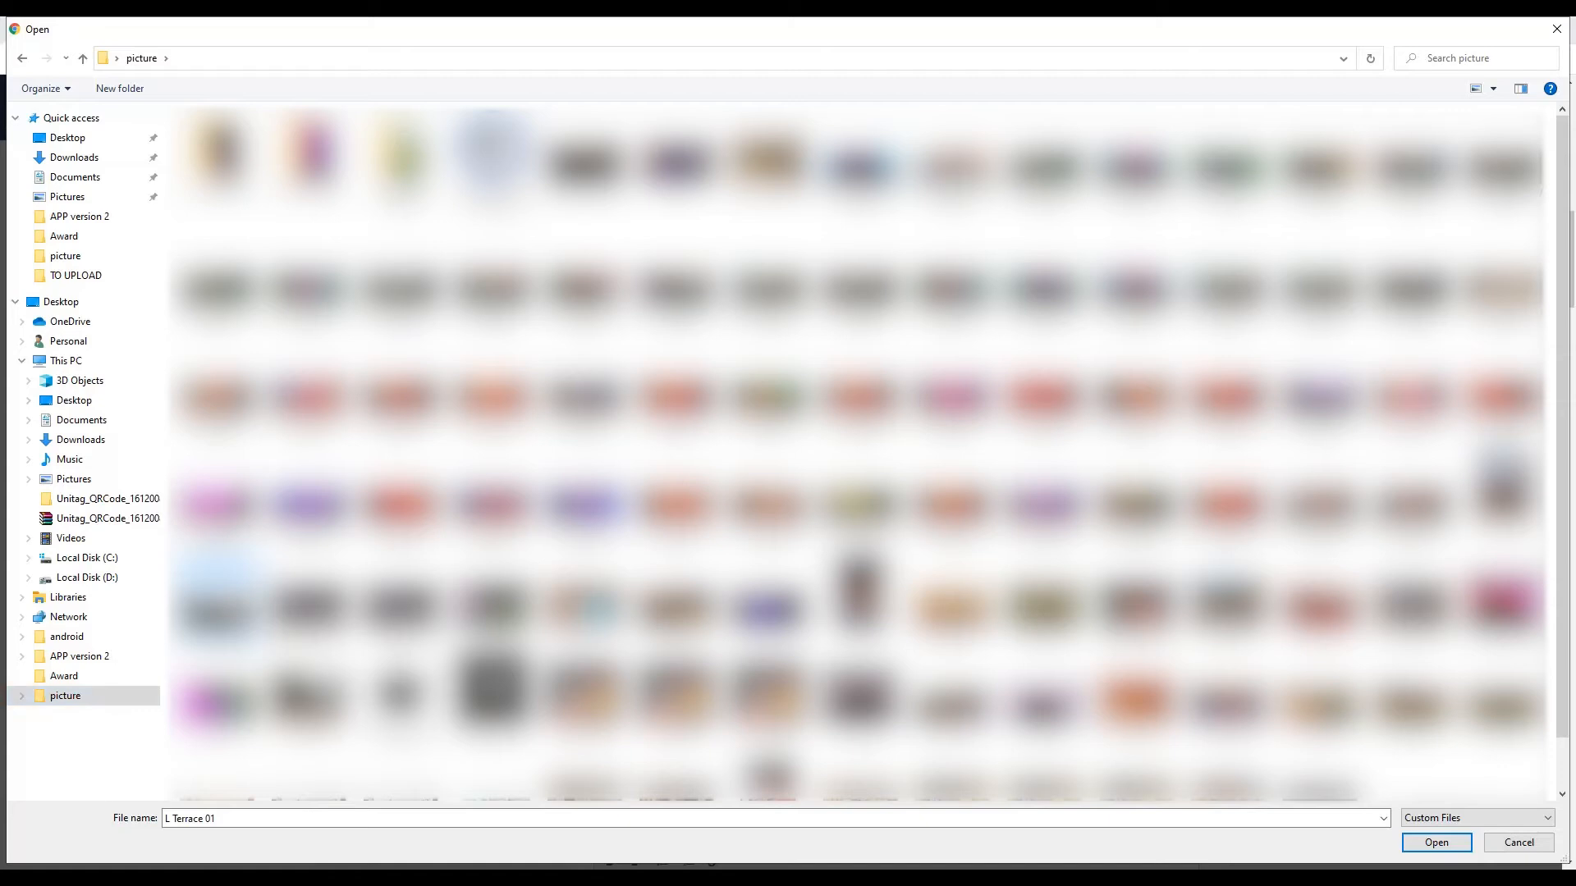
{"action": "left_click", "coordinate": [495, 587], "text": "ctrl"}
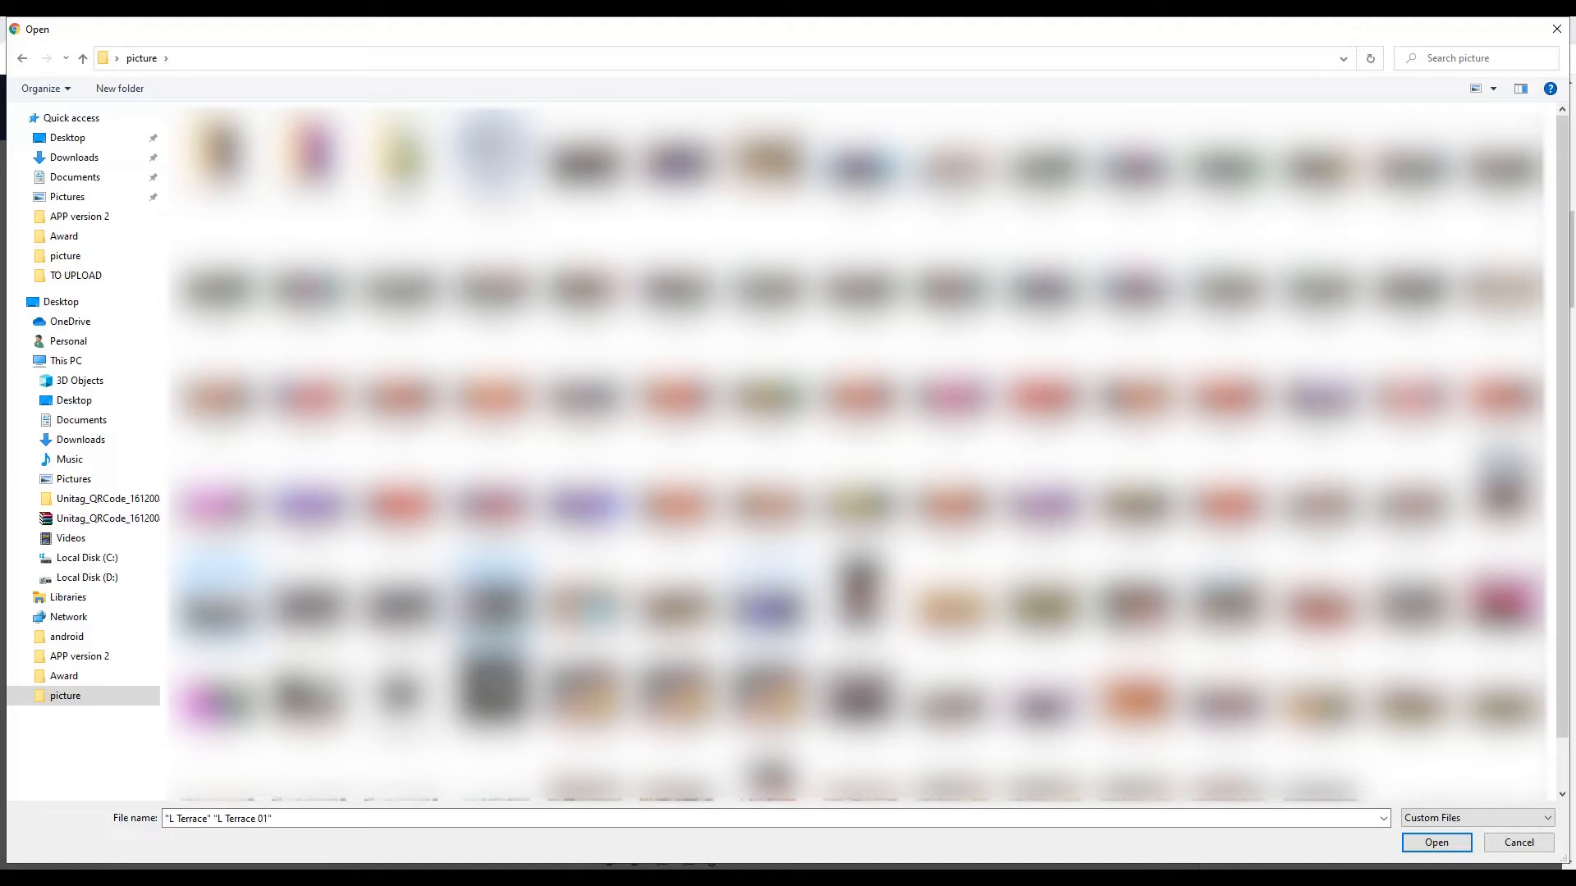
{"action": "left_click", "coordinate": [771, 607], "text": "ctrl"}
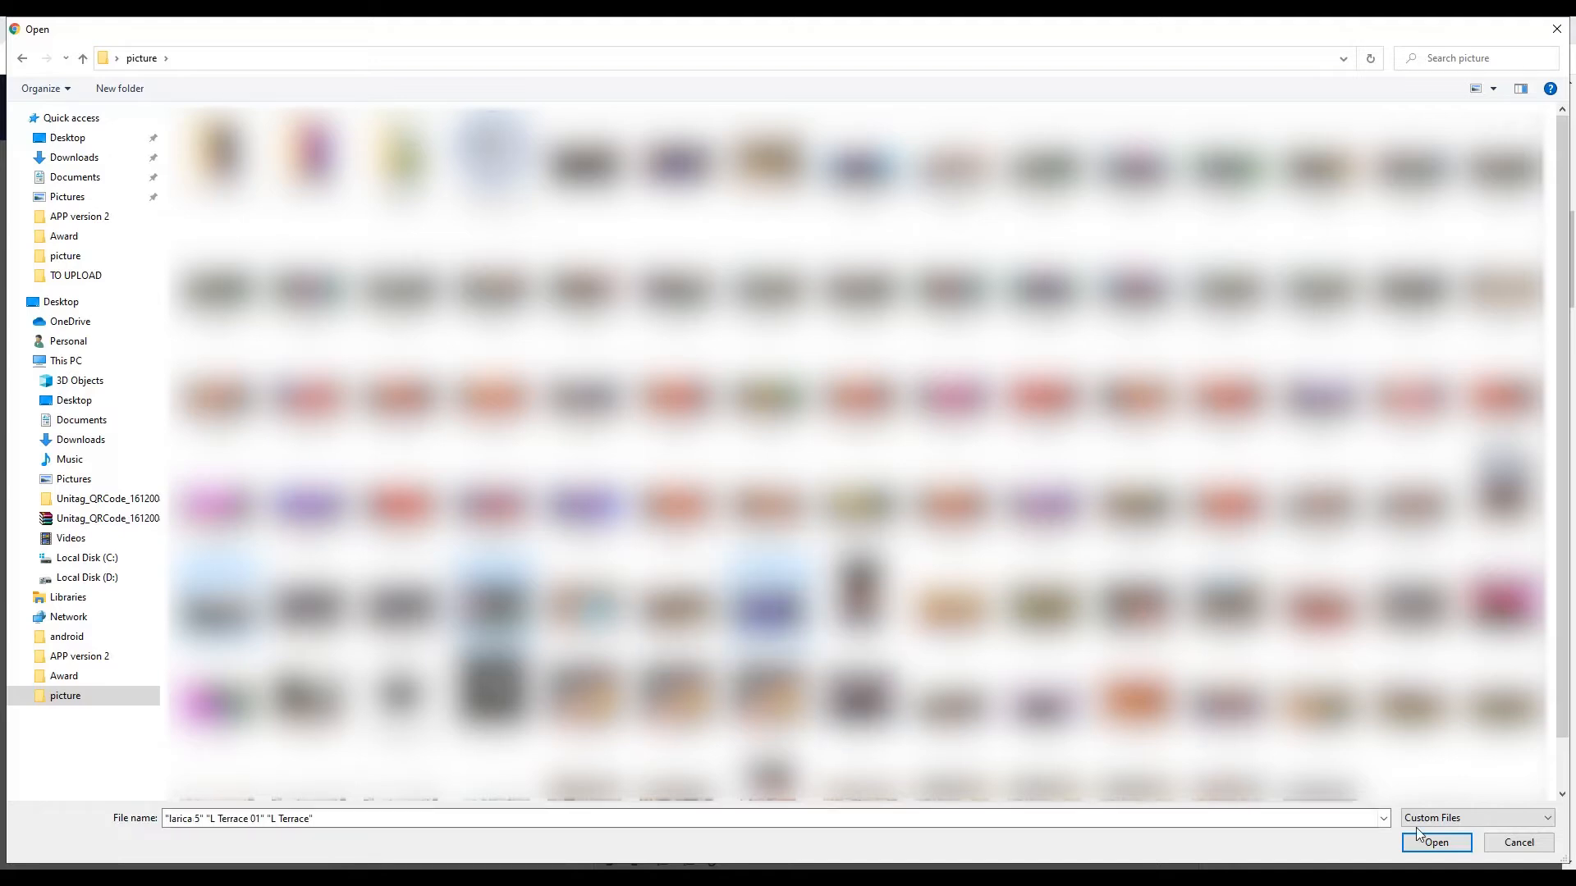
{"action": "left_click", "coordinate": [1434, 843]}
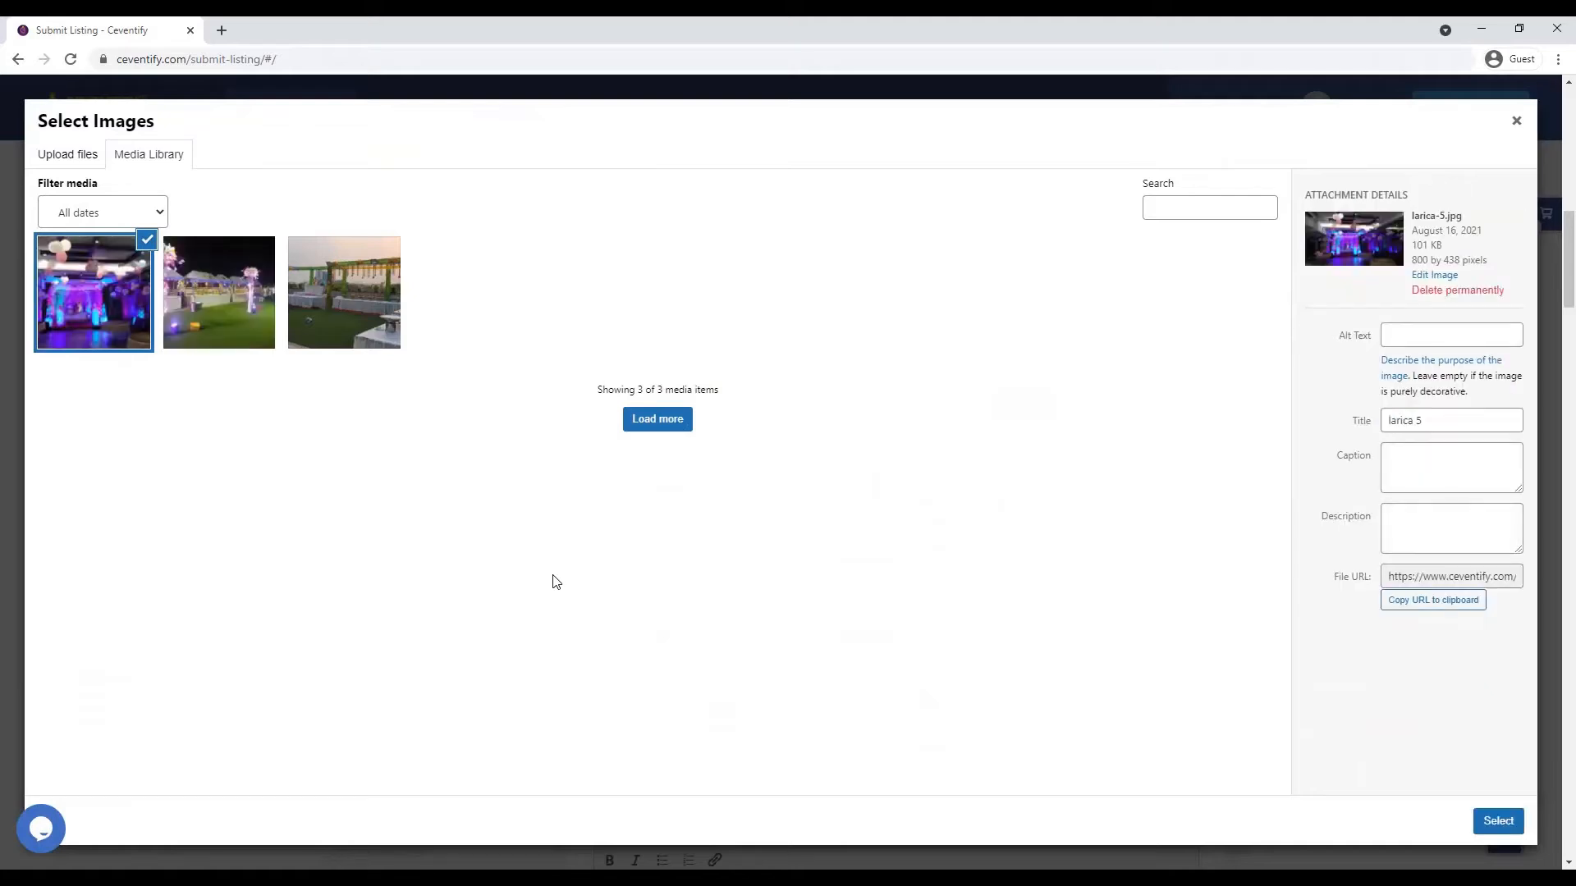
- Set the L-Terrace-01 photo as the listing's featured image
{"action": "left_click", "coordinate": [250, 351]}
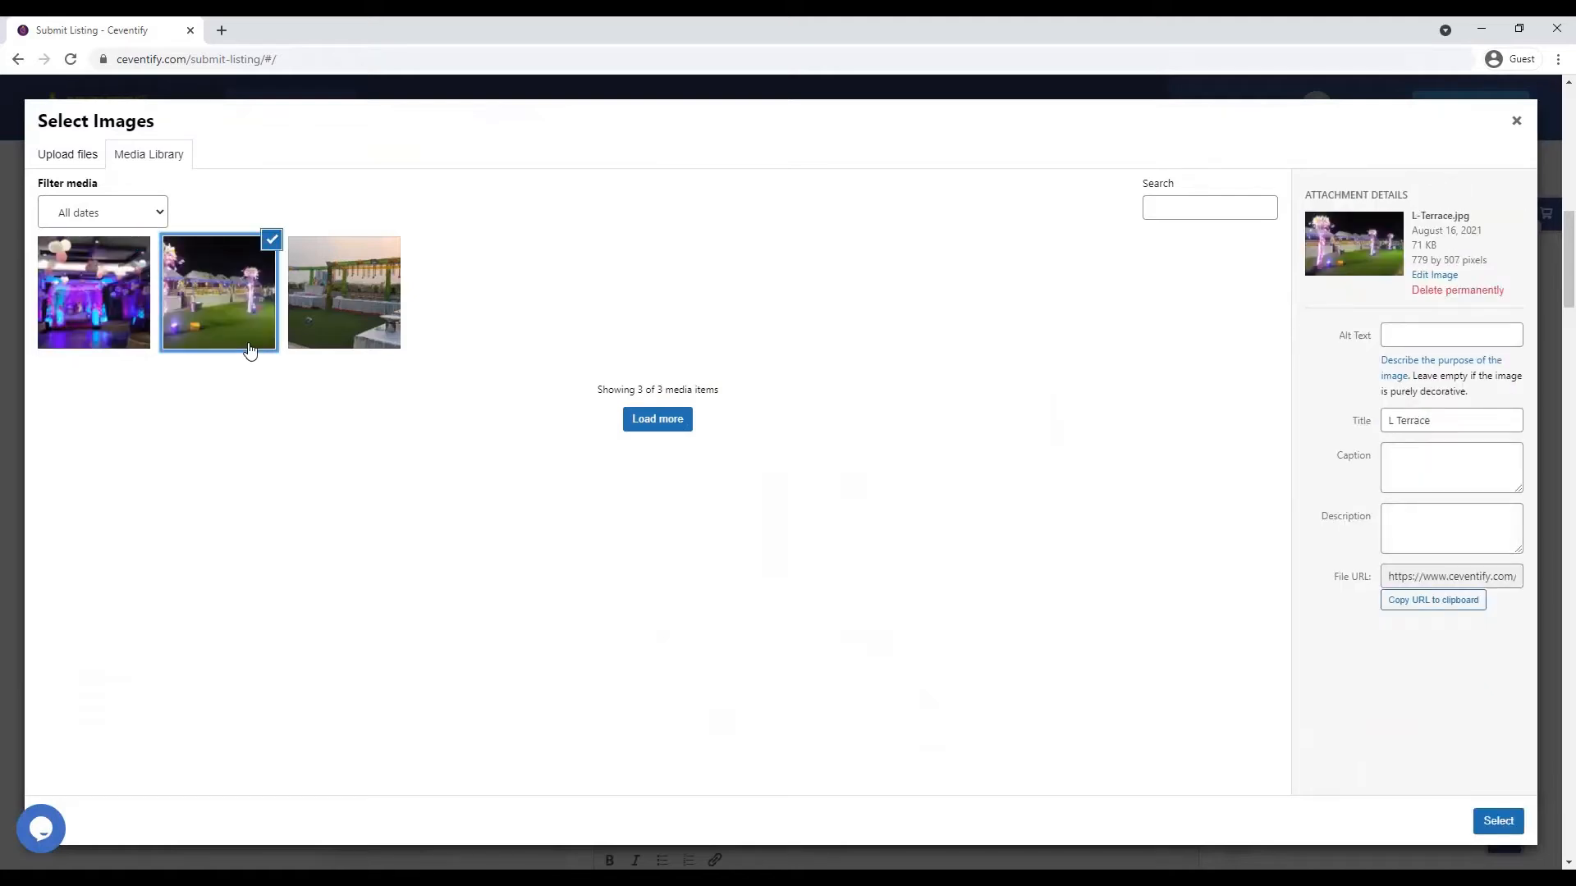
{"action": "left_click", "coordinate": [347, 329]}
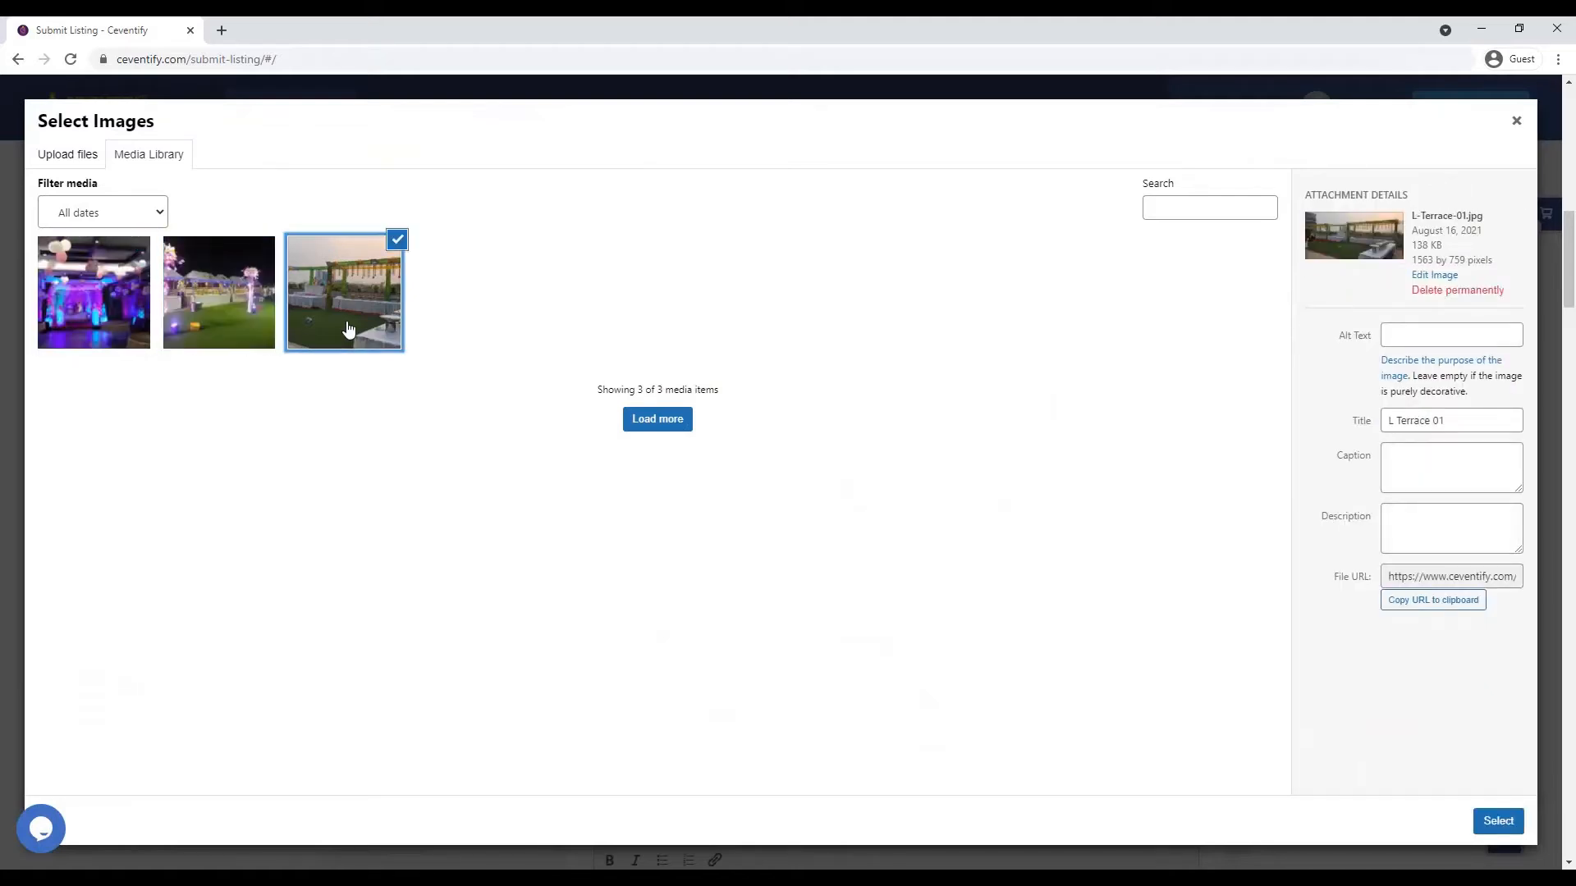
{"action": "left_click", "coordinate": [73, 332]}
{"action": "left_click", "coordinate": [399, 324]}
{"action": "left_click", "coordinate": [1496, 820]}
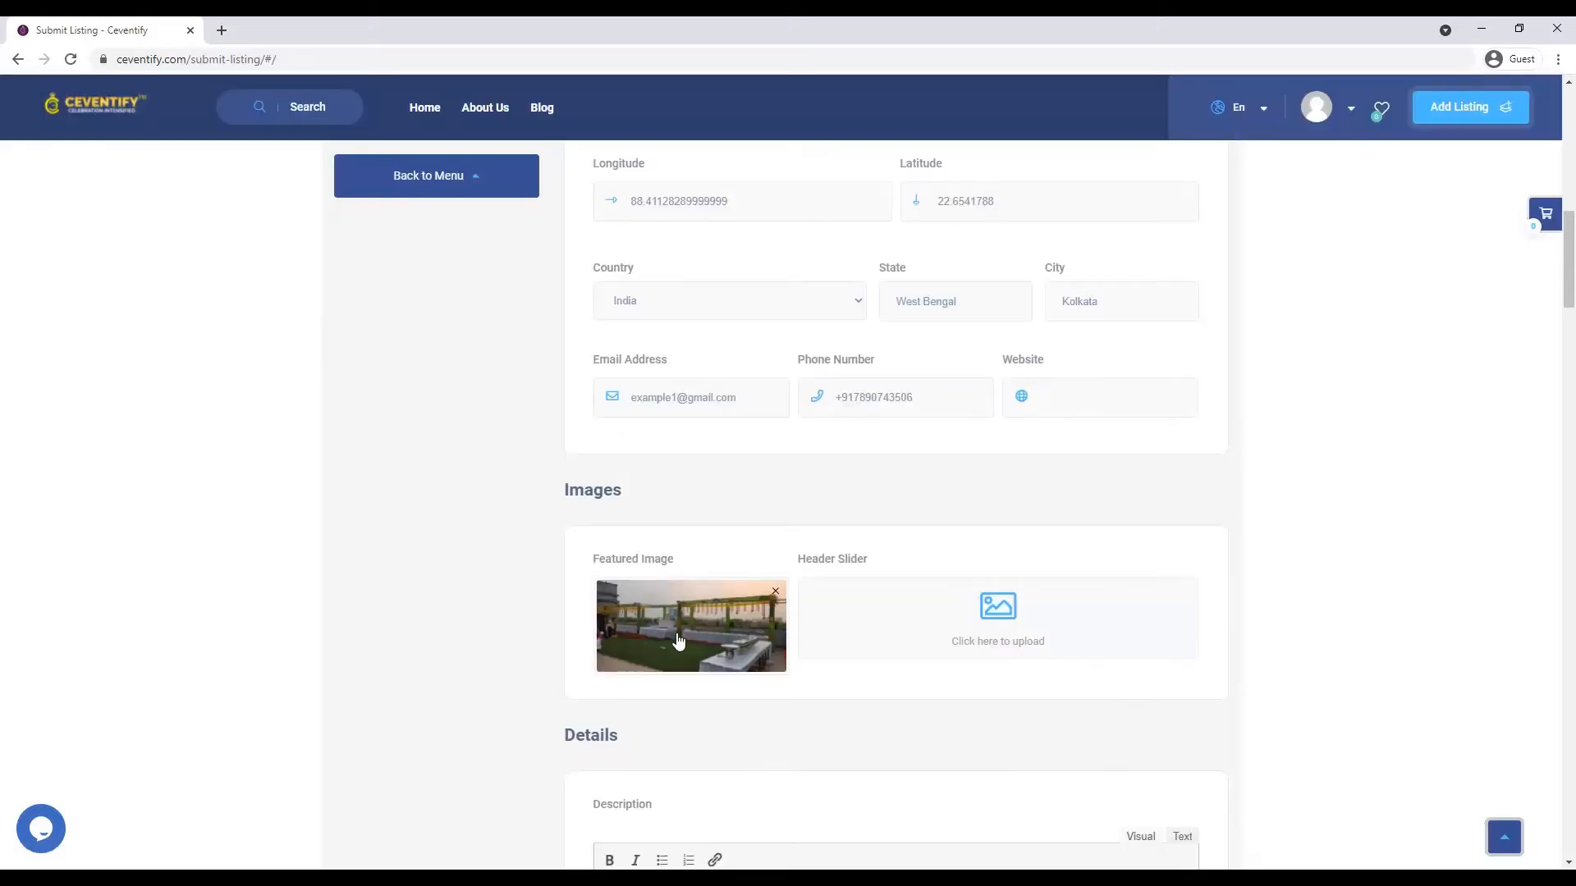
- Add the L-Terrace, larica-5 and L-Terrace-01 photos to the header slider
{"action": "left_click", "coordinate": [883, 637]}
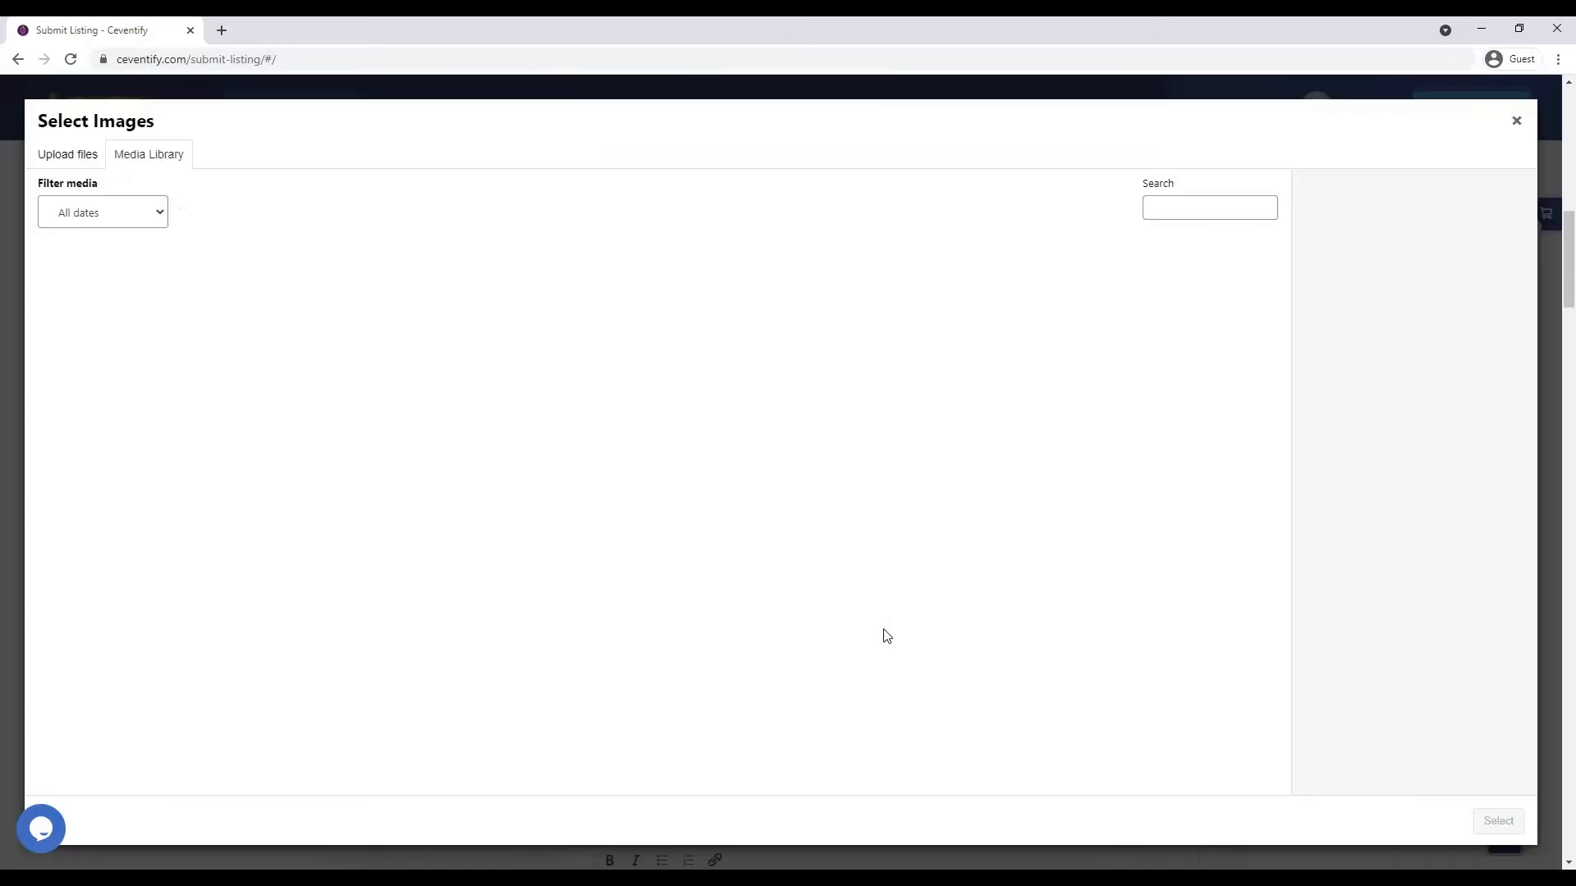
{"action": "left_click", "coordinate": [210, 277]}
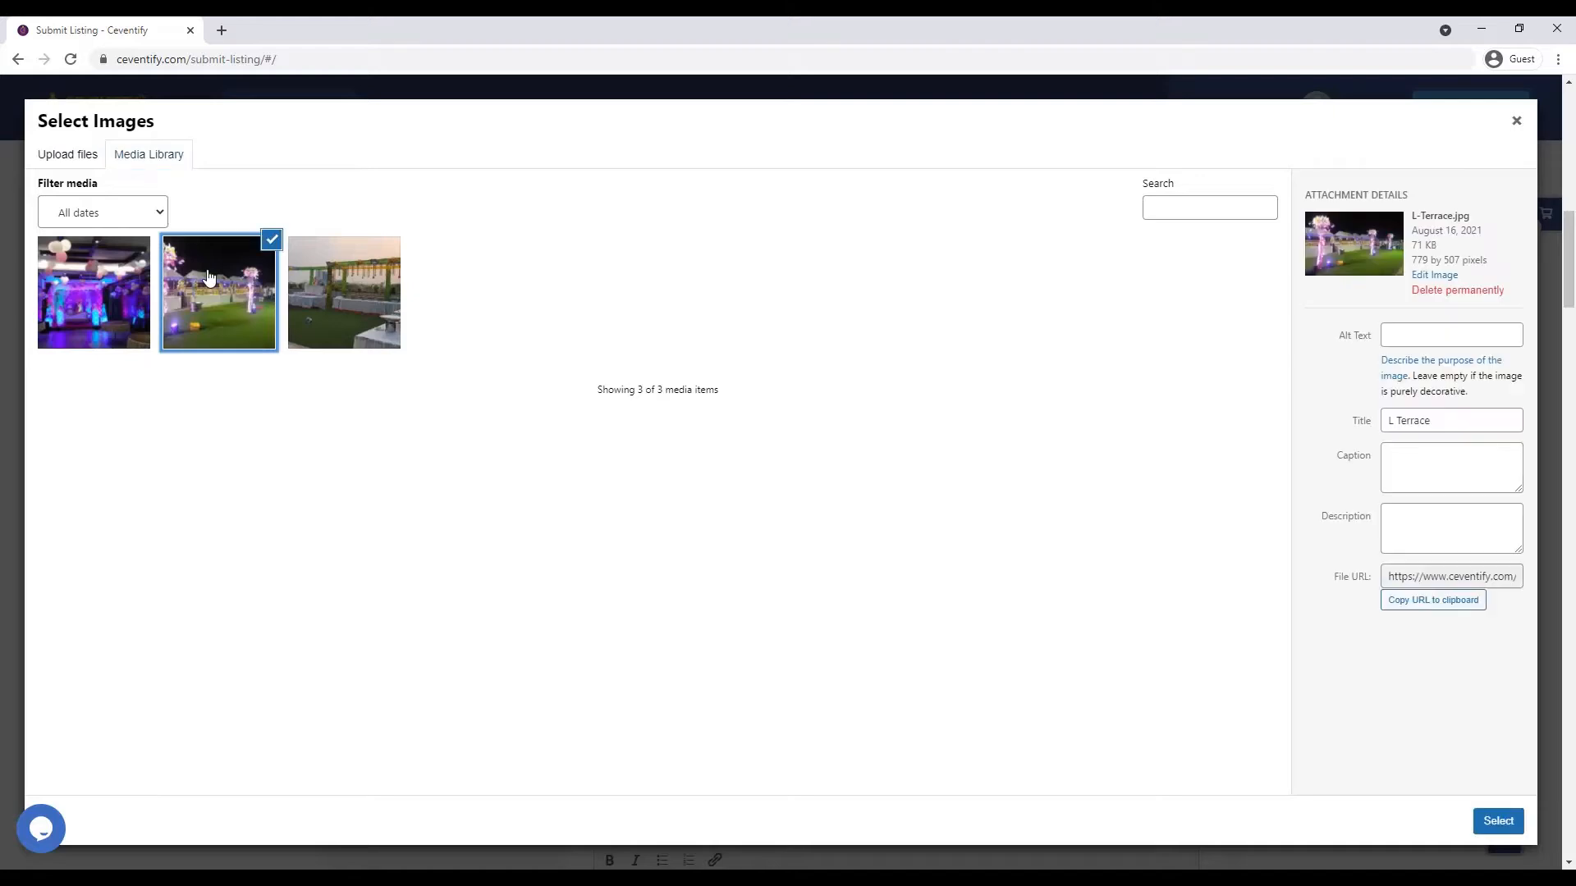
{"action": "left_click", "coordinate": [125, 311]}
{"action": "left_click", "coordinate": [342, 319]}
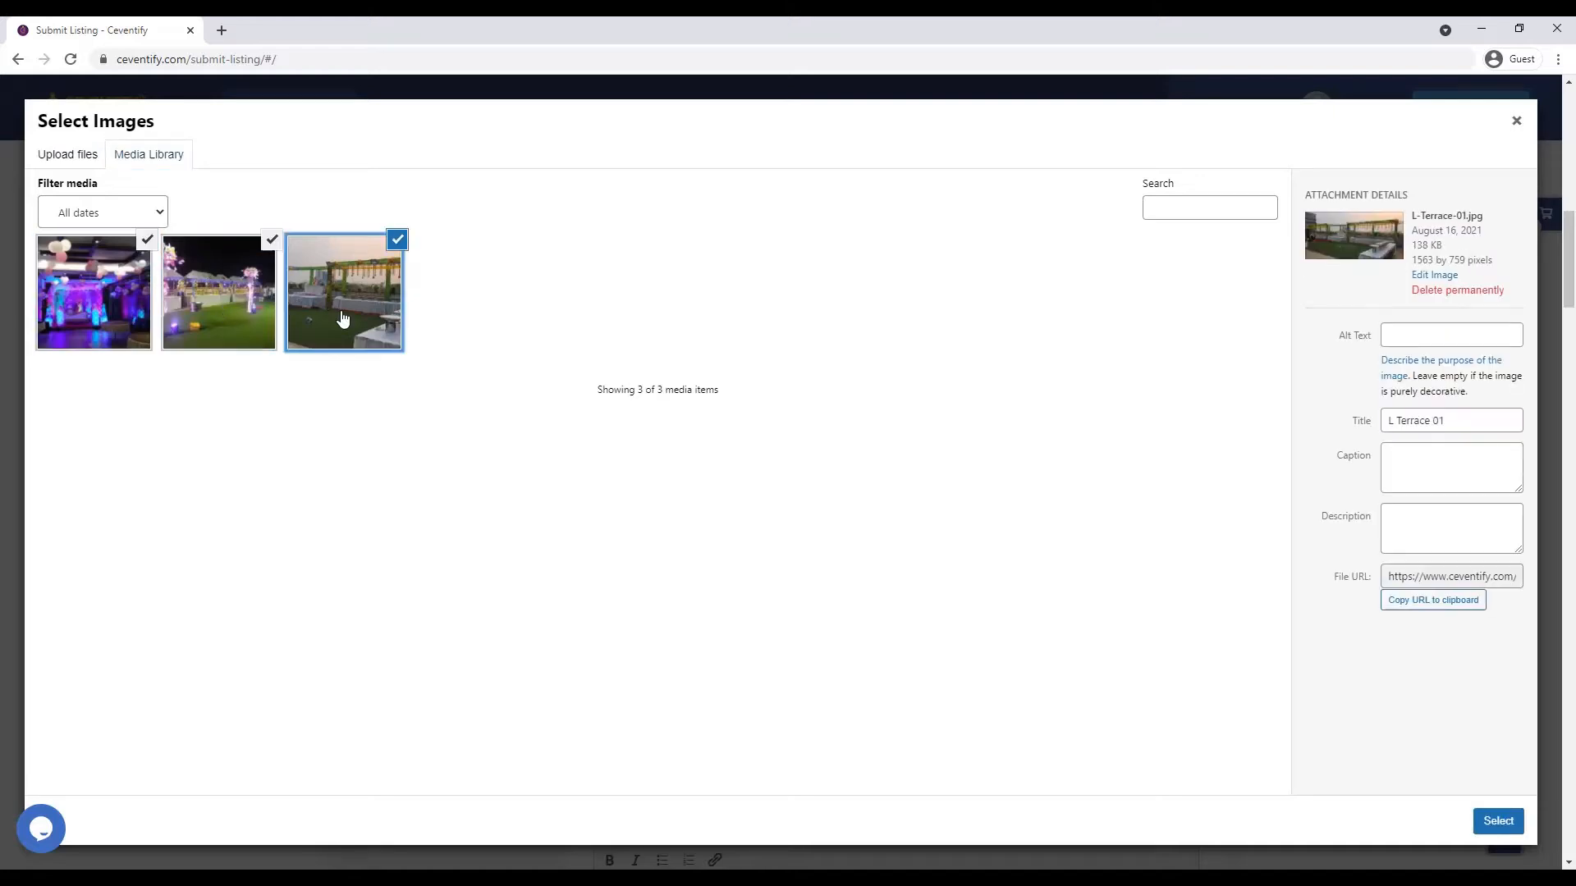
{"action": "left_click", "coordinate": [1493, 822]}
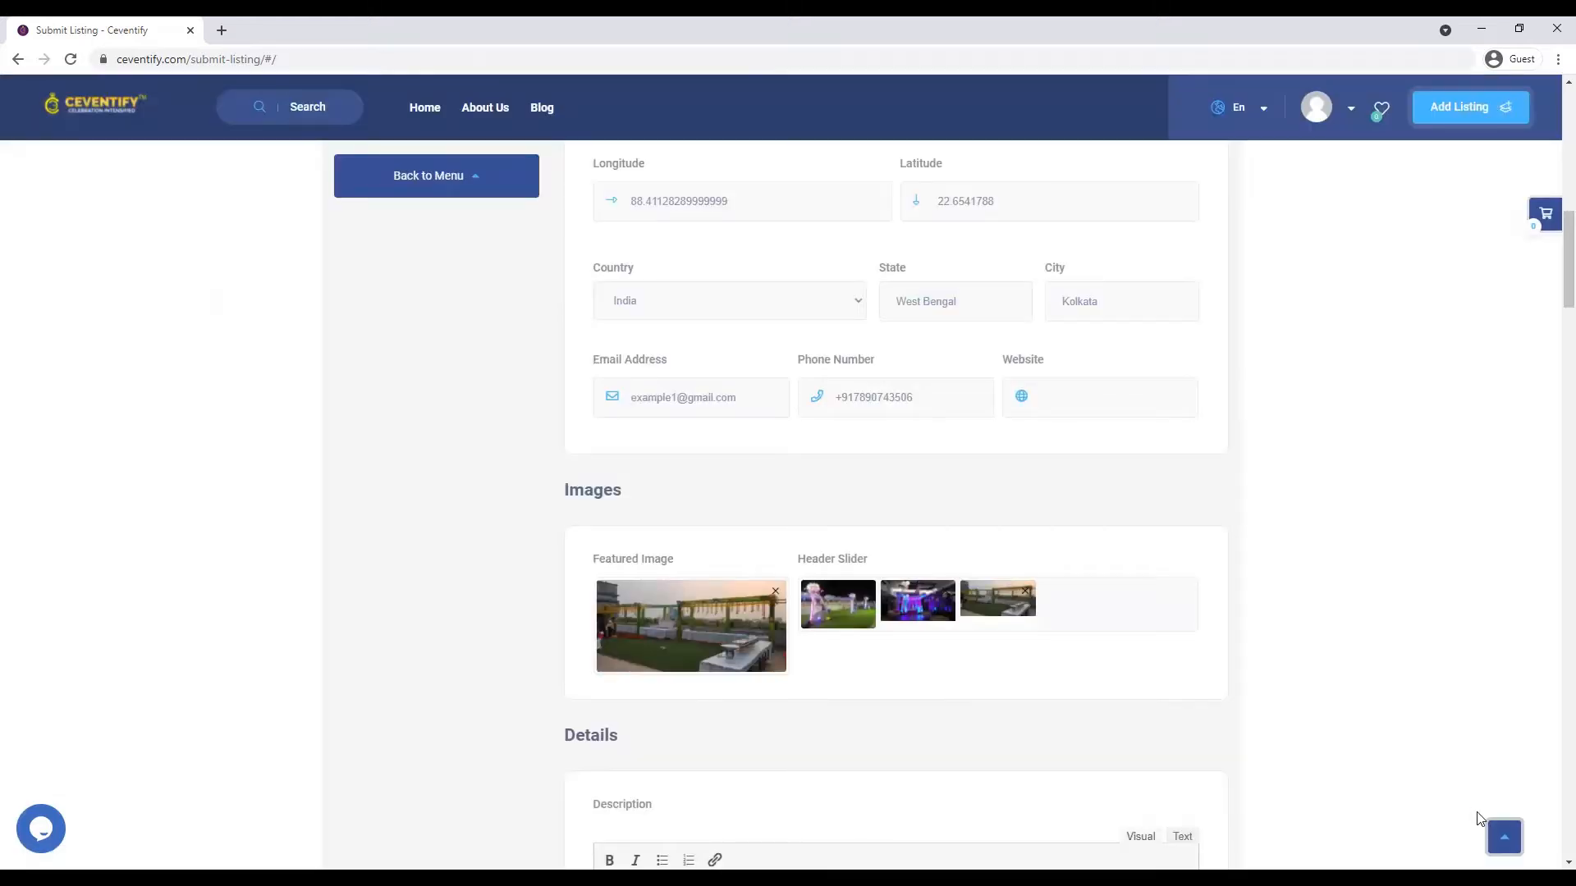
{"action": "scroll", "coordinate": [873, 669], "scroll_direction": "down", "scroll_amount": 4}
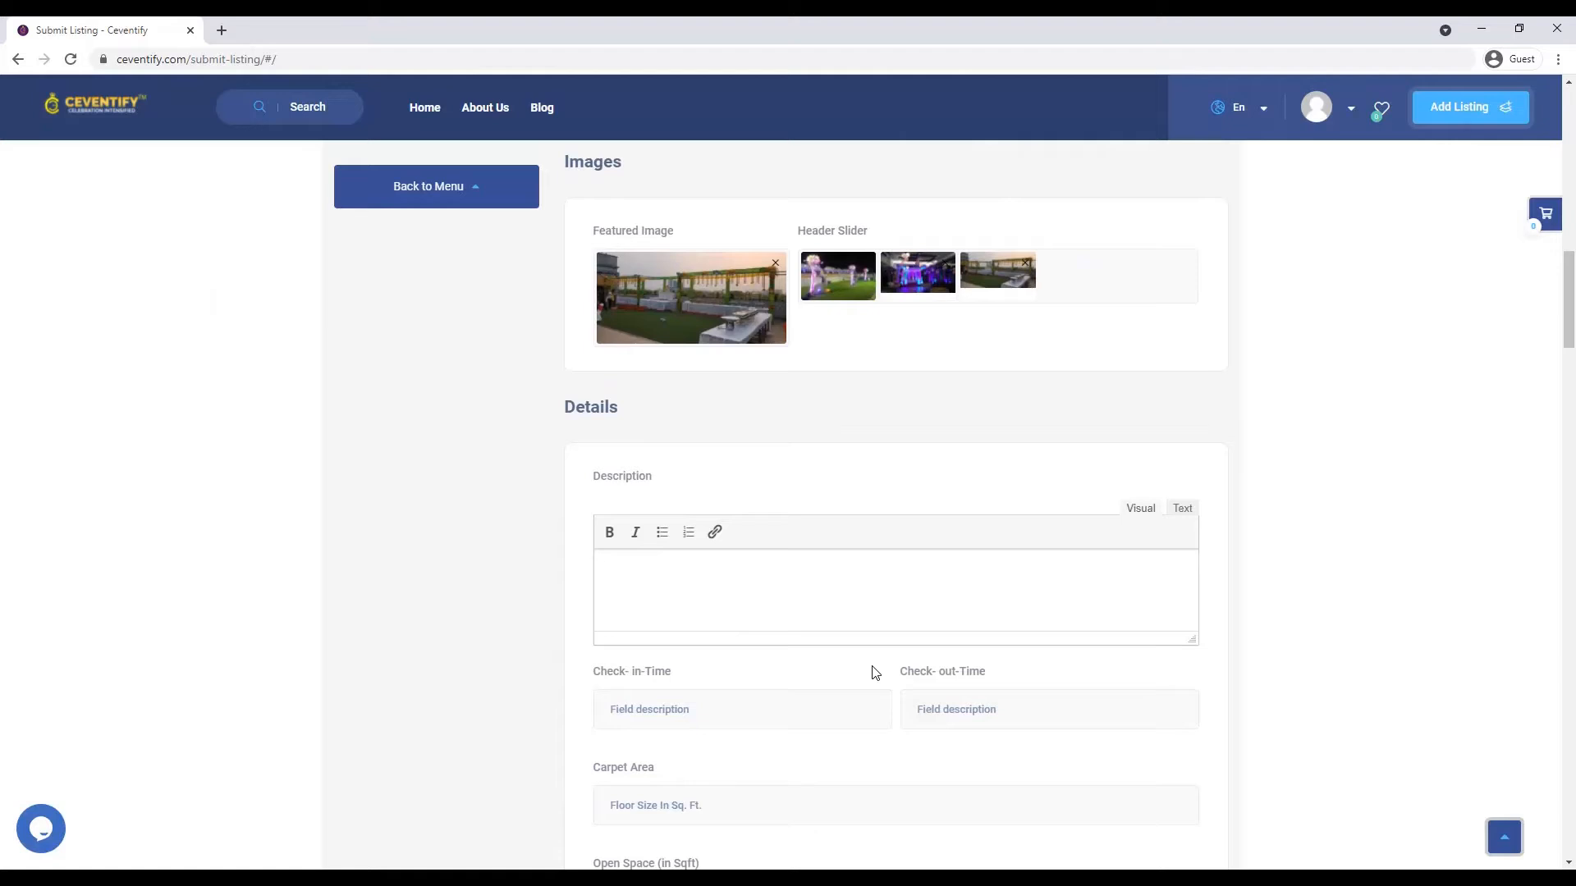
- Write the banquet description and set check-in 06:00 AM and check-out 01:00 AM
{"action": "type", "text": "Banquet has a large view and open spac"}
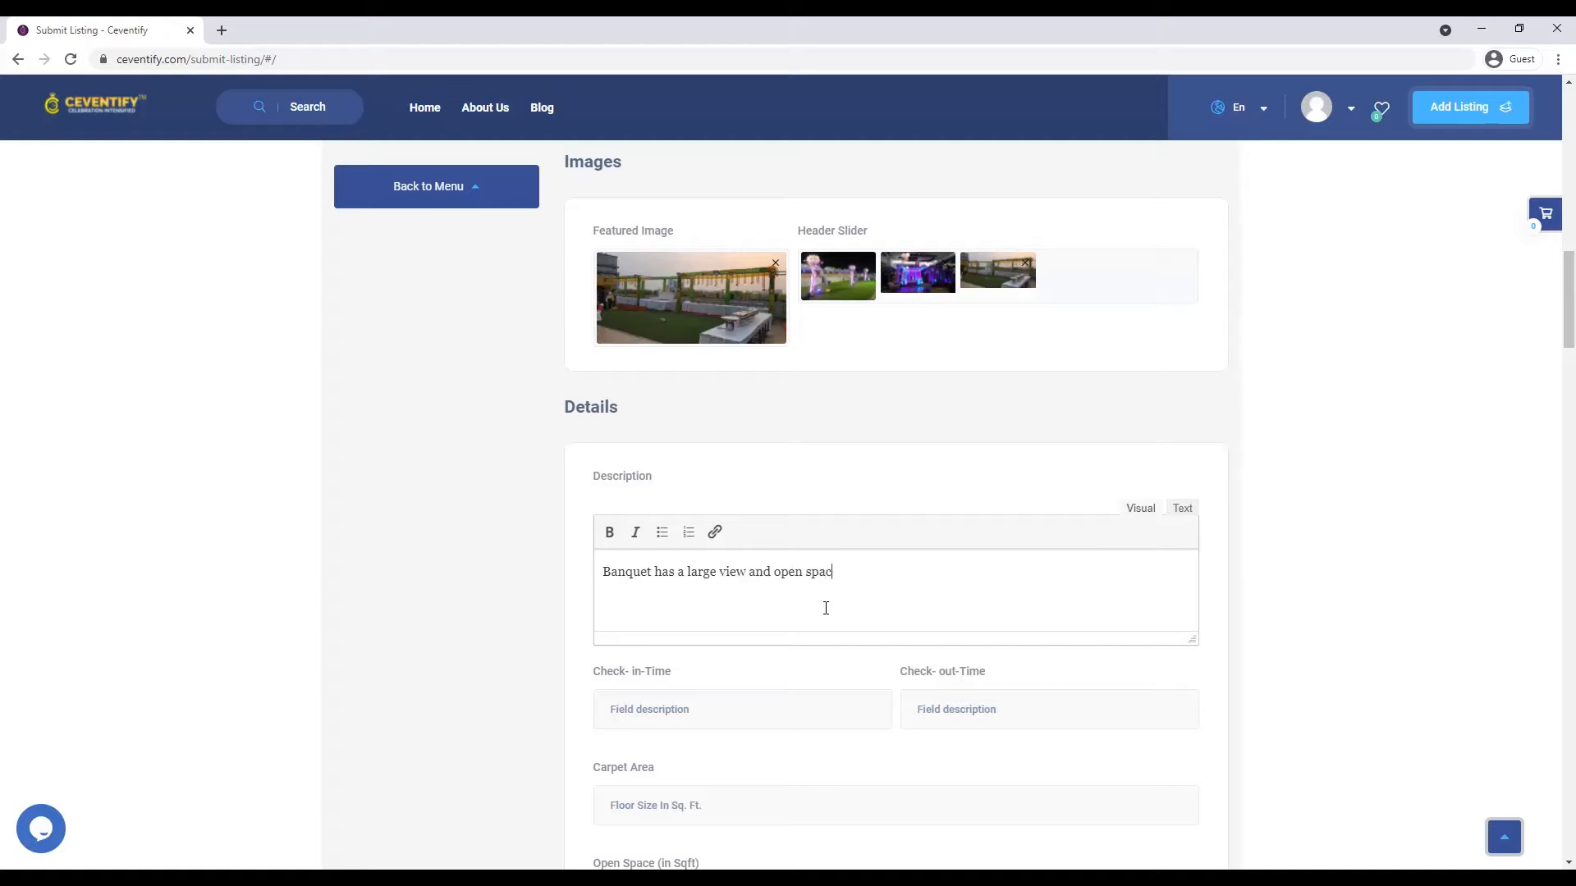
{"action": "type", "text": "...."}
{"action": "type", "text": "06:00 AM"}
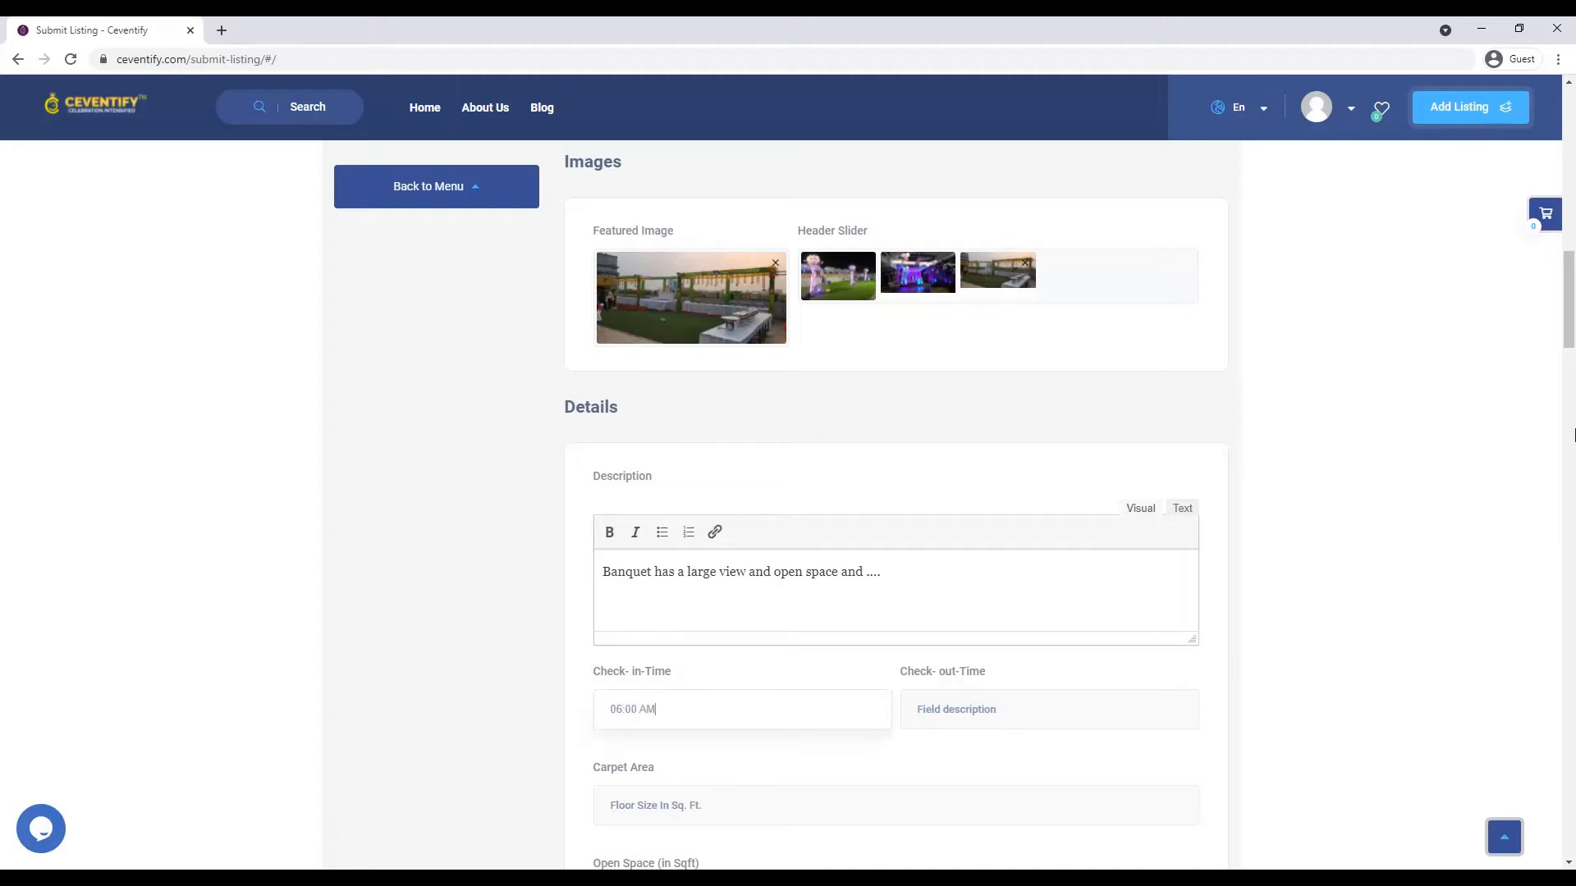
{"action": "key", "text": "Tab"}
{"action": "type", "text": "0"}
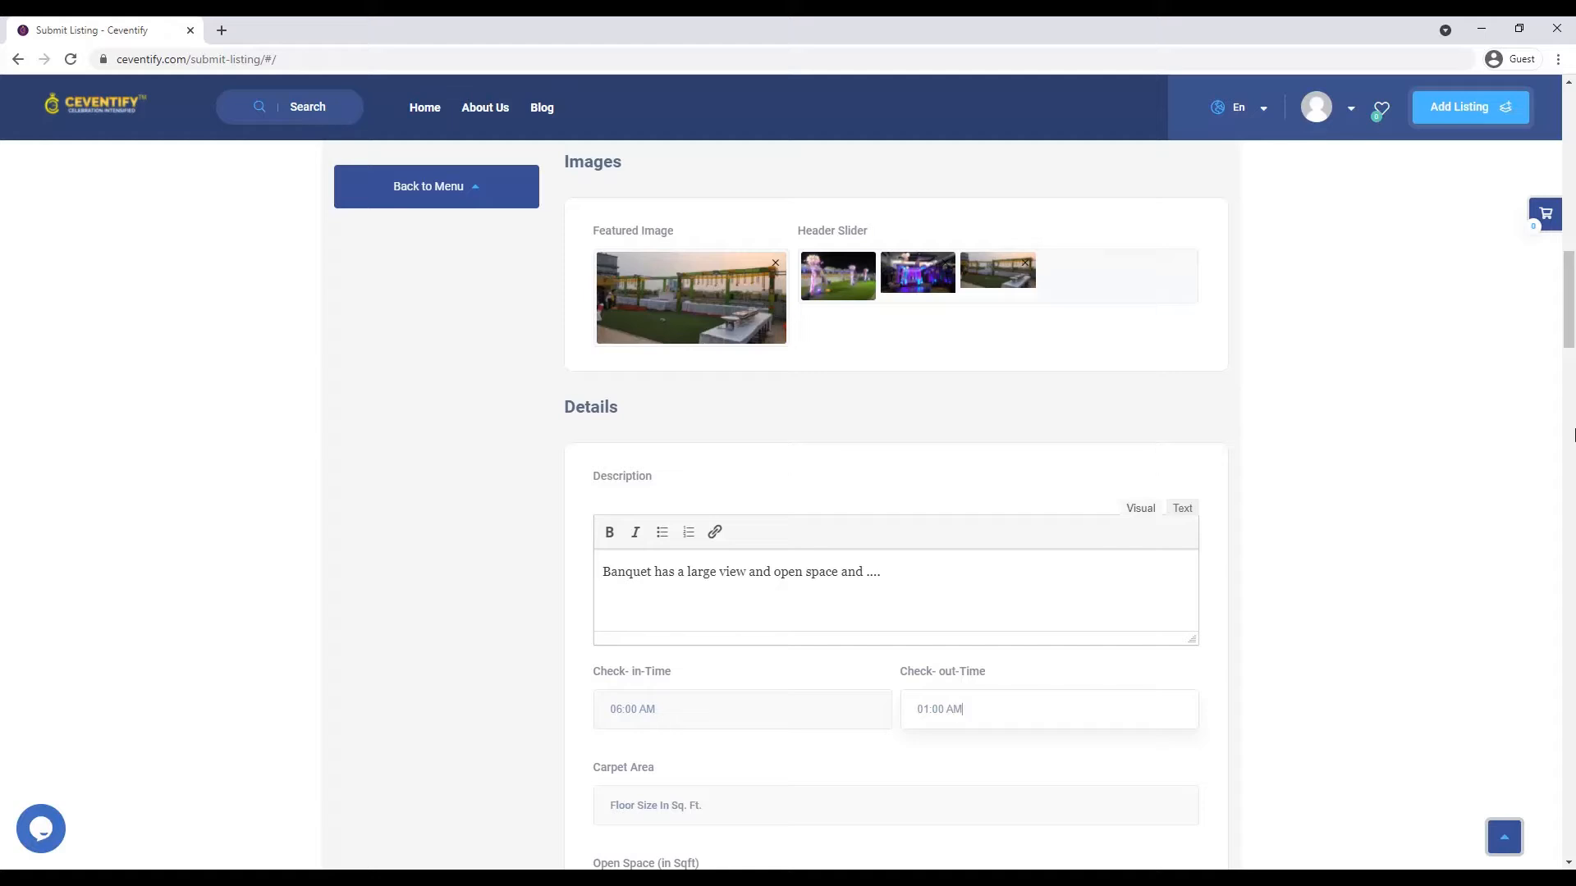
- Enter a carpet area of 7500 and an open space of 1500
{"action": "scroll", "coordinate": [967, 703], "scroll_direction": "down", "scroll_amount": 2}
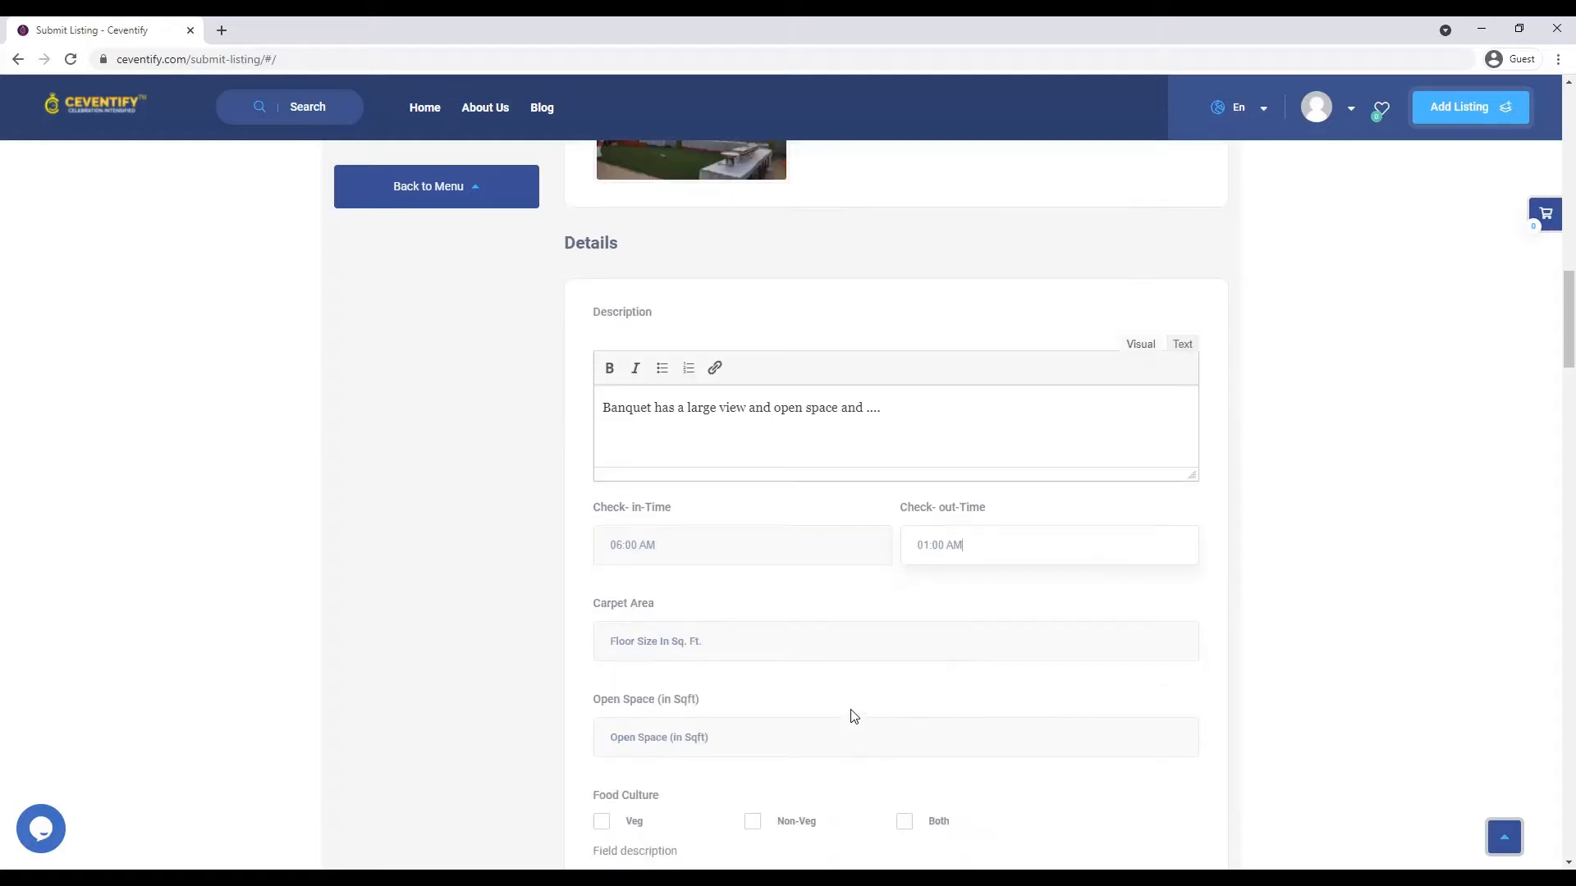
{"action": "left_click", "coordinate": [830, 657]}
{"action": "type", "text": "7500"}
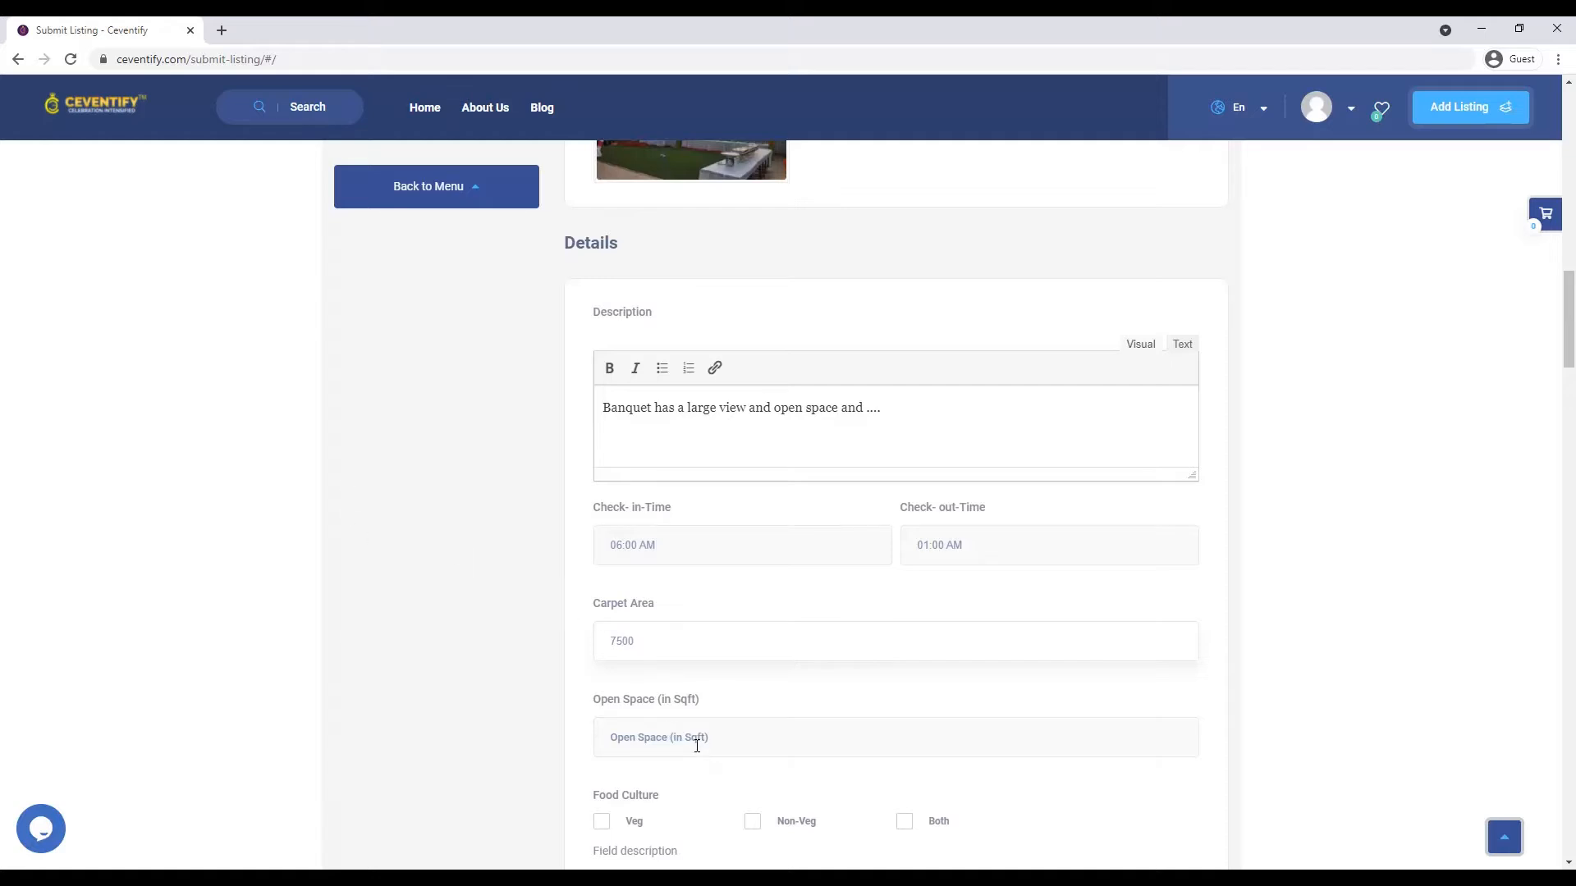
{"action": "left_click", "coordinate": [688, 730]}
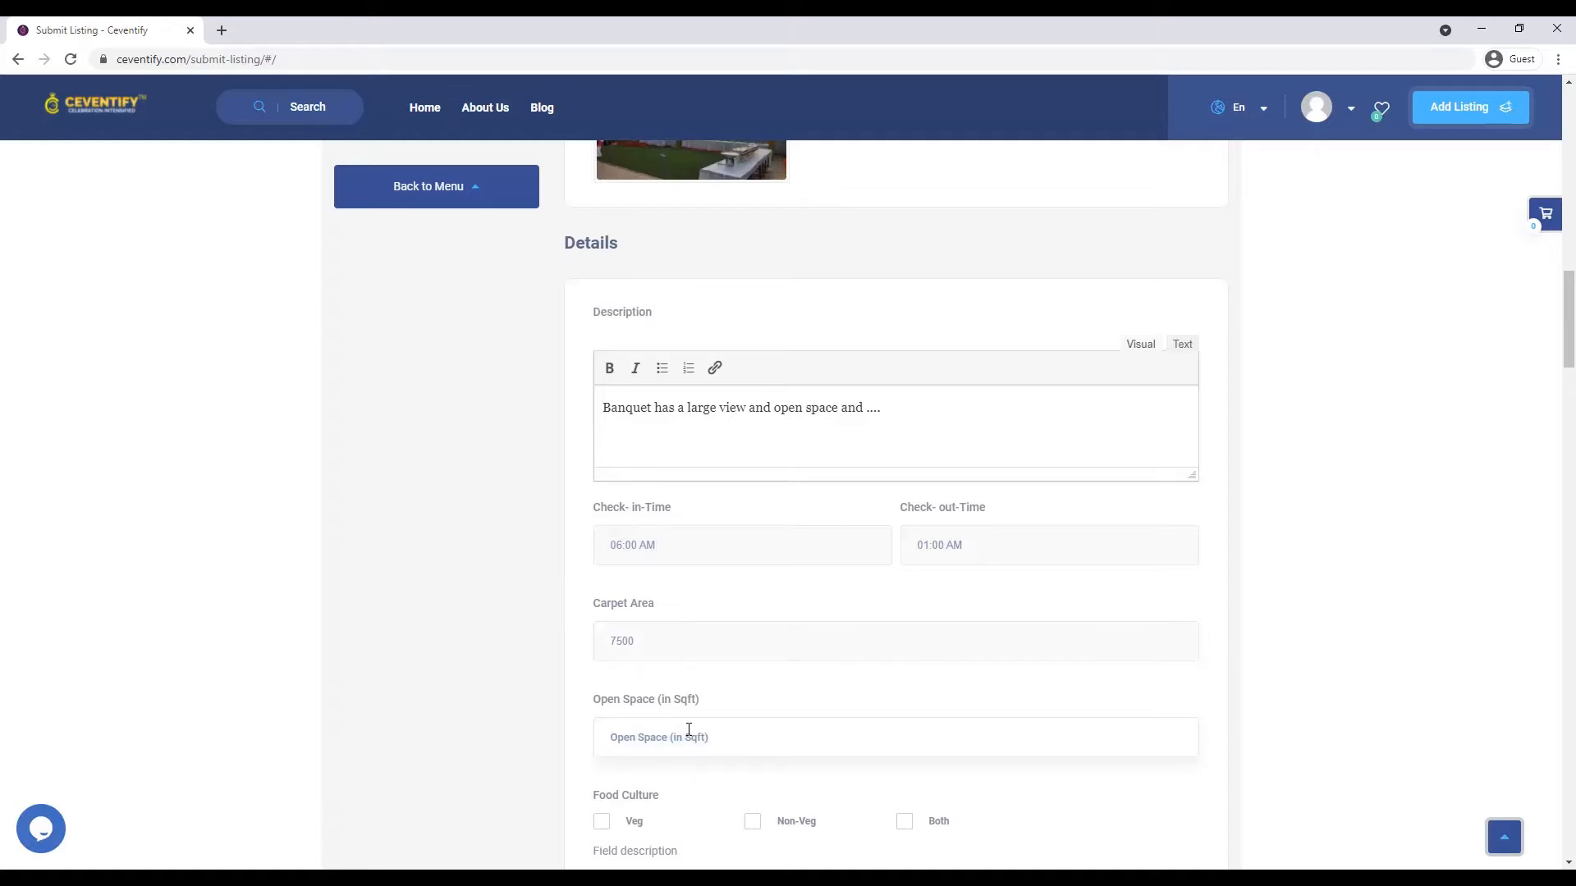
{"action": "type", "text": "1500"}
{"action": "scroll", "coordinate": [626, 731], "scroll_direction": "down", "scroll_amount": 2}
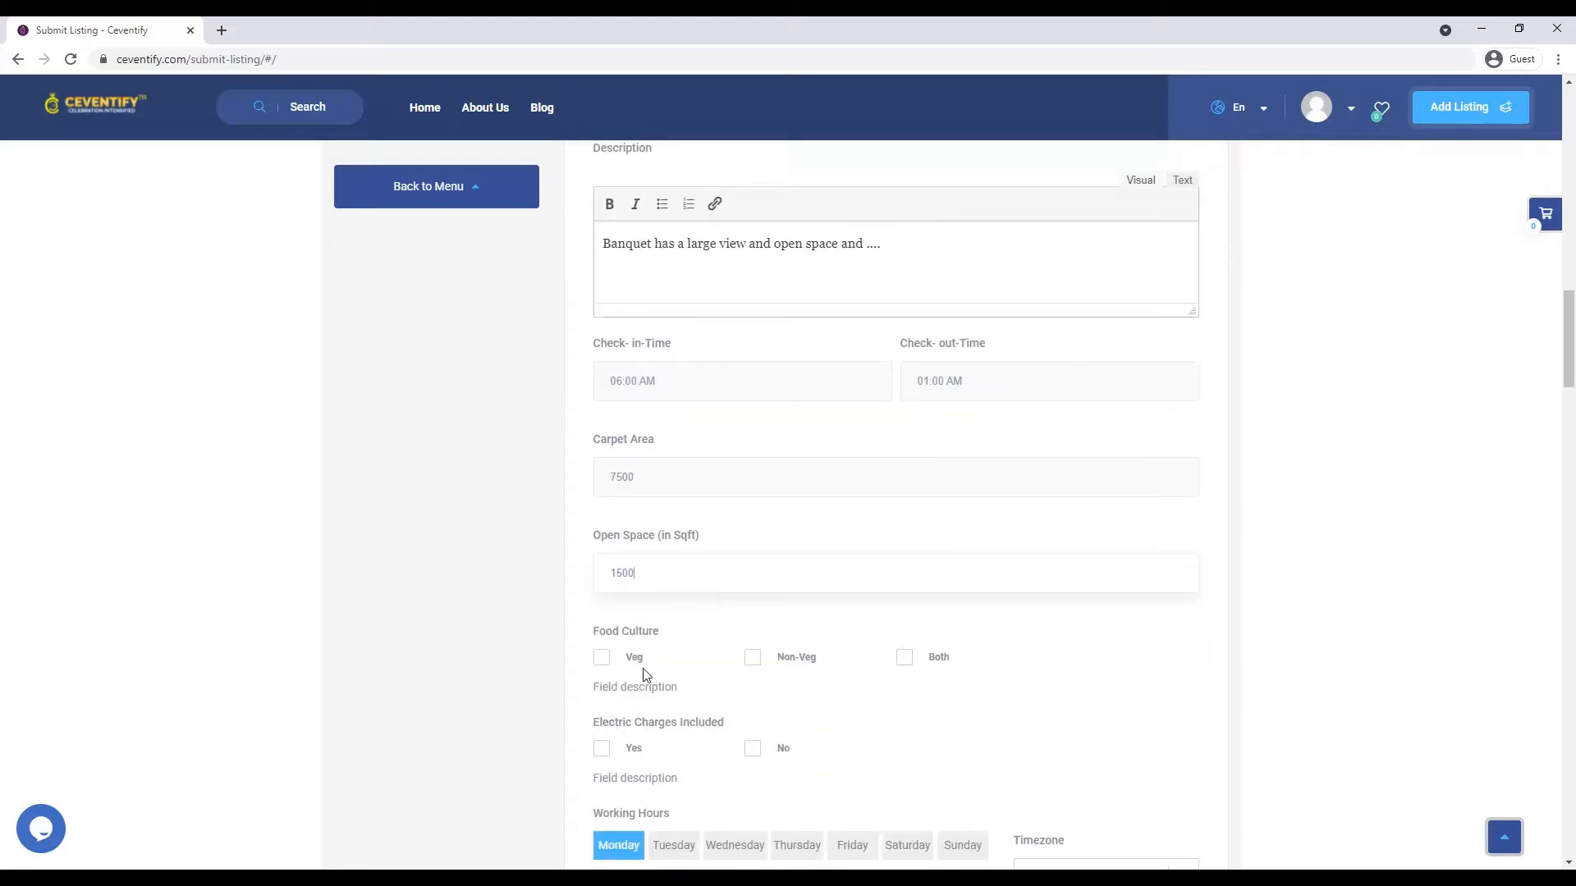
- Set food culture to Both, mark electric charges as included, and make Monday open all day
{"action": "left_click", "coordinate": [905, 658]}
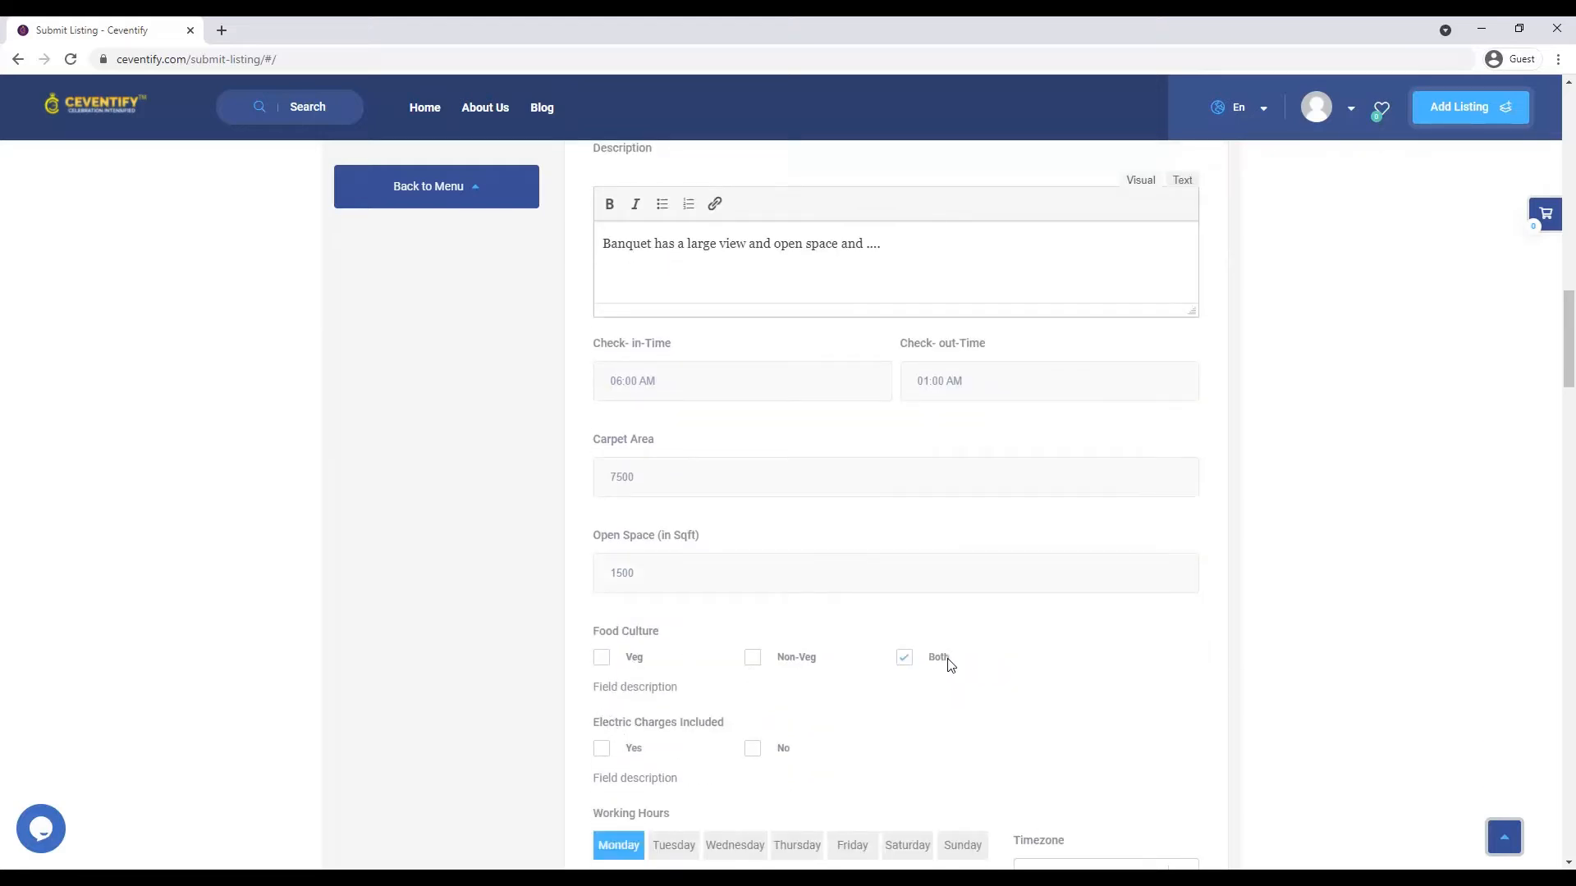
{"action": "left_click", "coordinate": [902, 663]}
{"action": "left_click", "coordinate": [601, 658]}
{"action": "left_click", "coordinate": [603, 657]}
{"action": "left_click", "coordinate": [906, 658]}
{"action": "left_click", "coordinate": [605, 757]}
{"action": "scroll", "coordinate": [641, 743], "scroll_direction": "down", "scroll_amount": 2}
{"action": "left_click", "coordinate": [602, 727]}
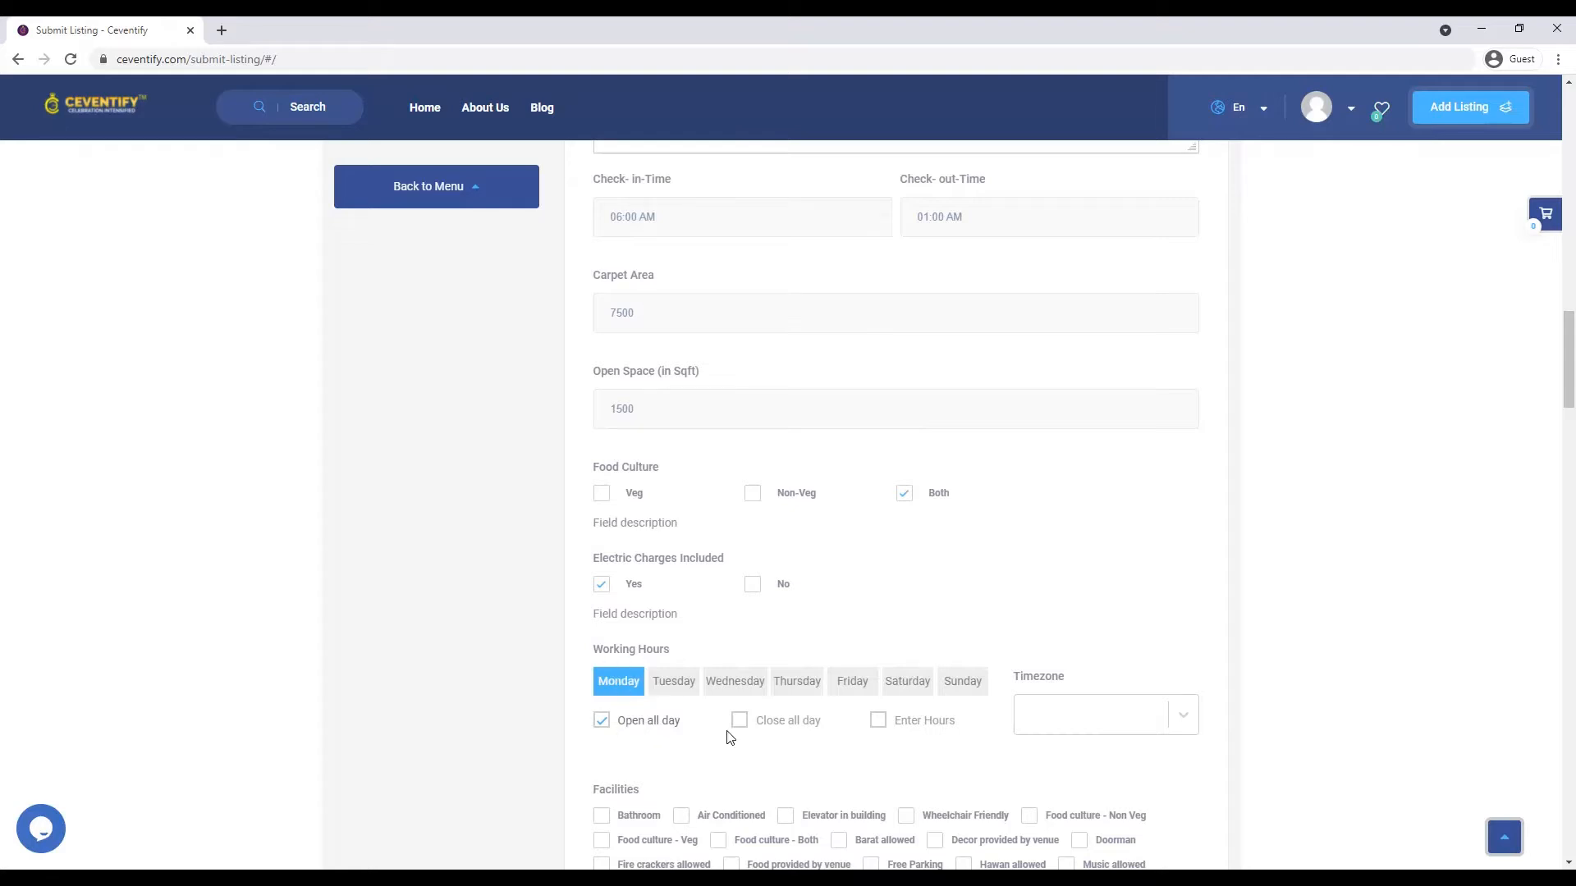
- Set the timezone to Asia/Kolkata and Monday's hours to 10:00 AM–5:00 PM
{"action": "left_click", "coordinate": [878, 721]}
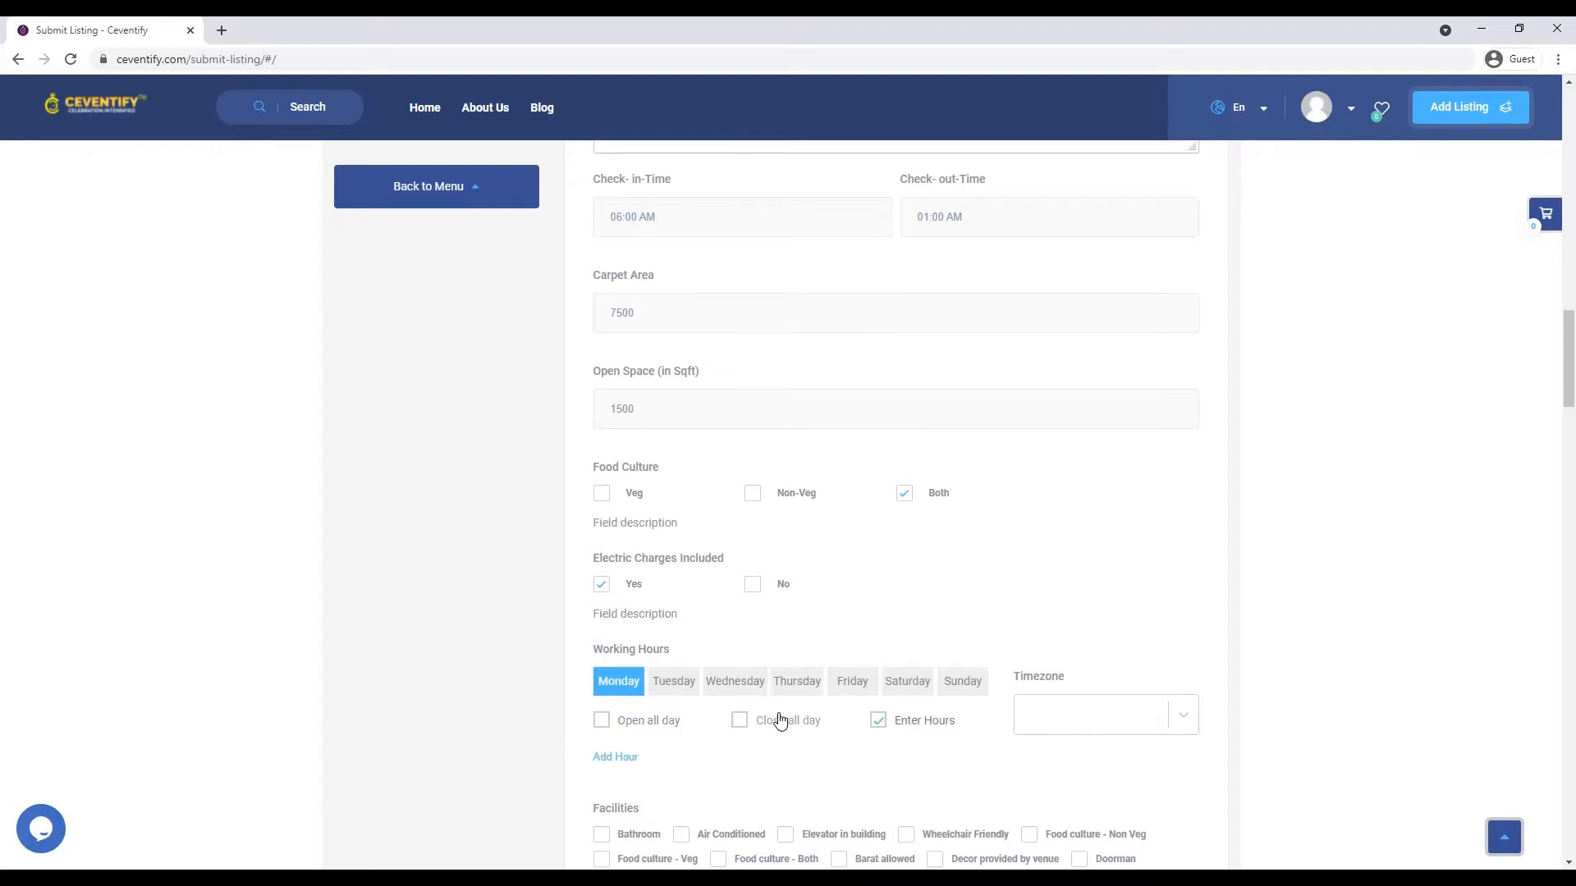
{"action": "left_click", "coordinate": [1121, 715]}
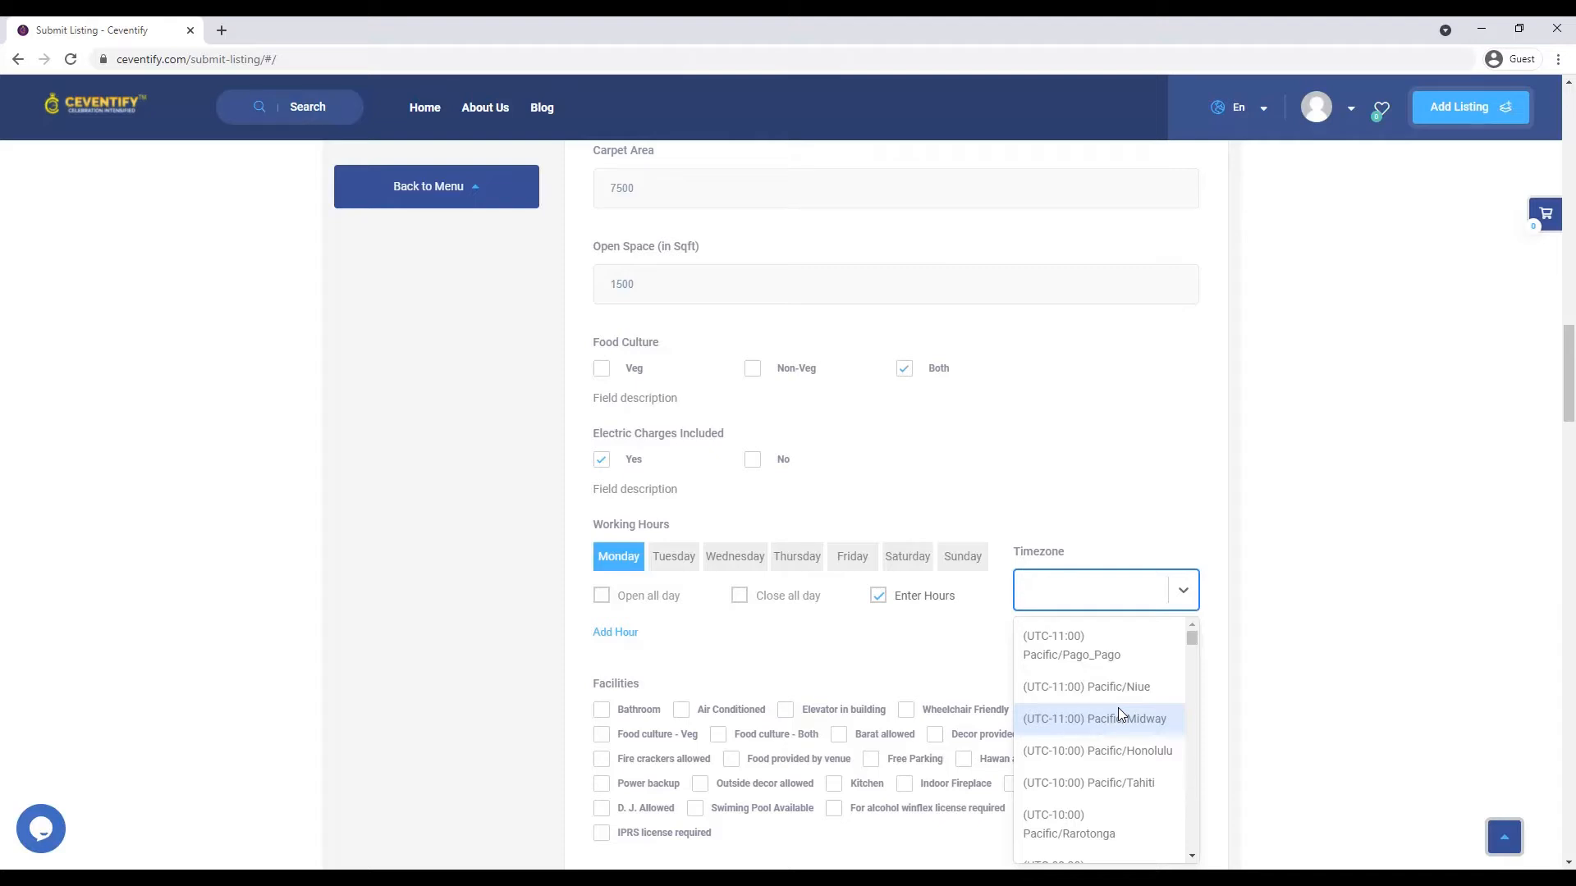
{"action": "type", "text": "KOLKA"}
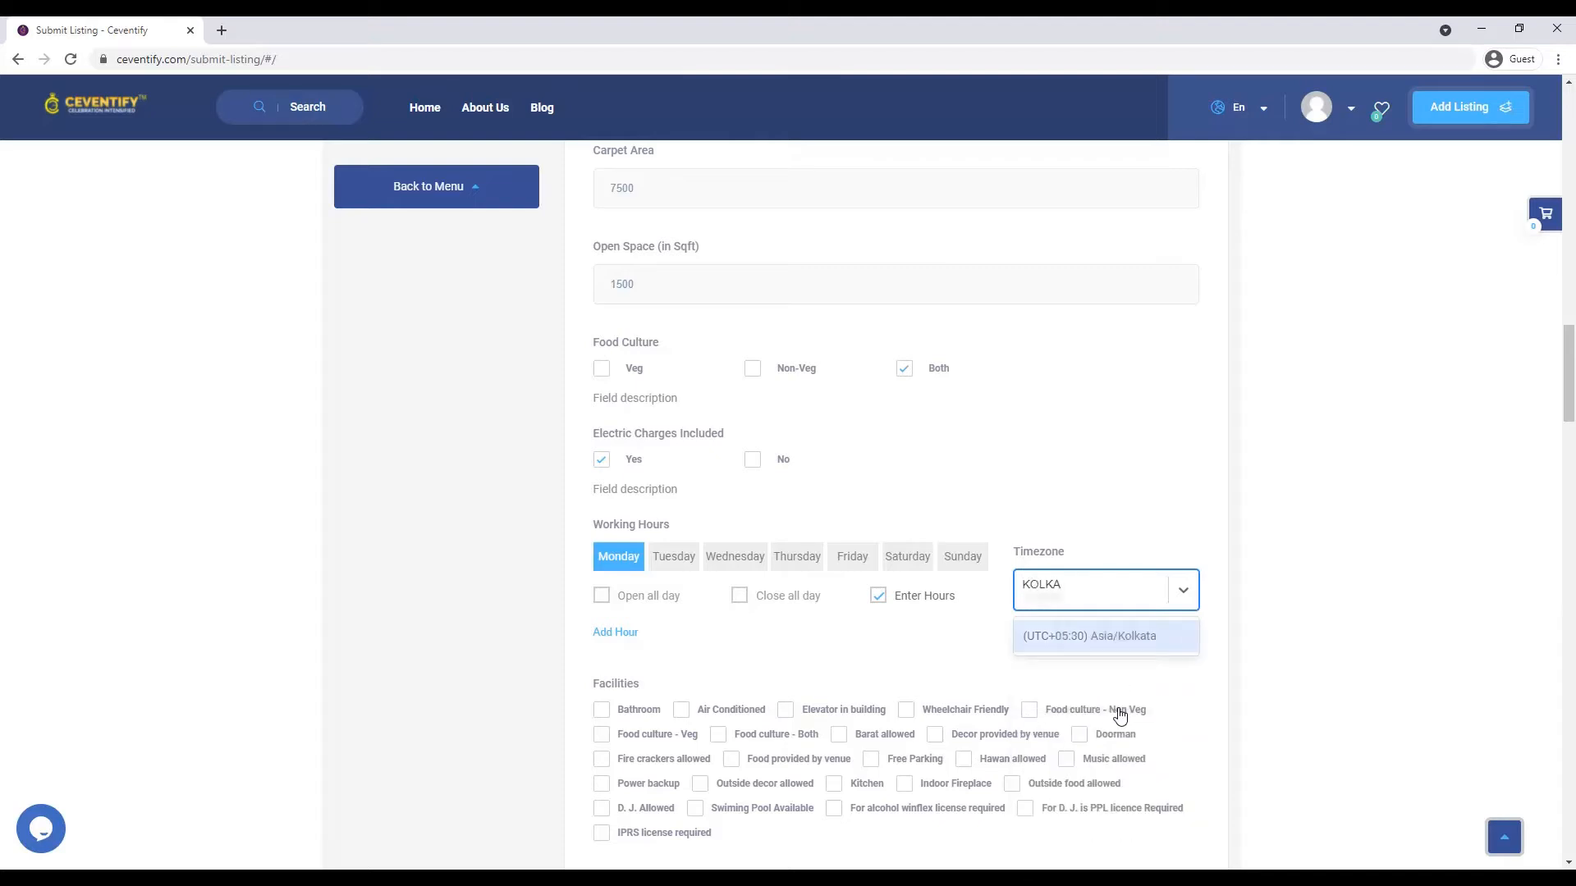
{"action": "left_click", "coordinate": [1096, 647]}
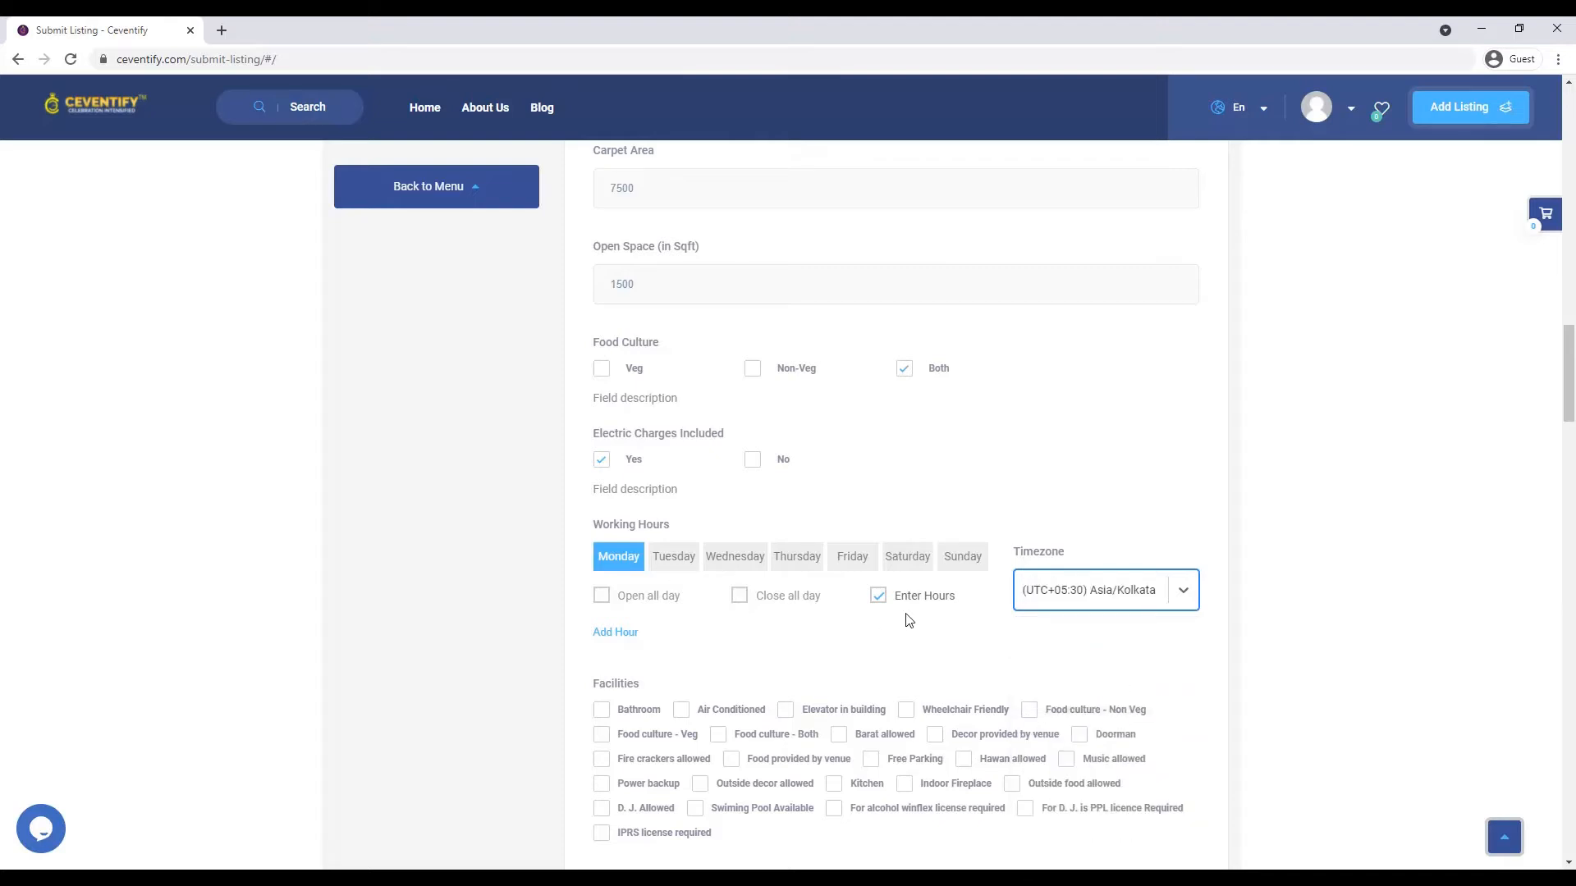
{"action": "left_click", "coordinate": [622, 634]}
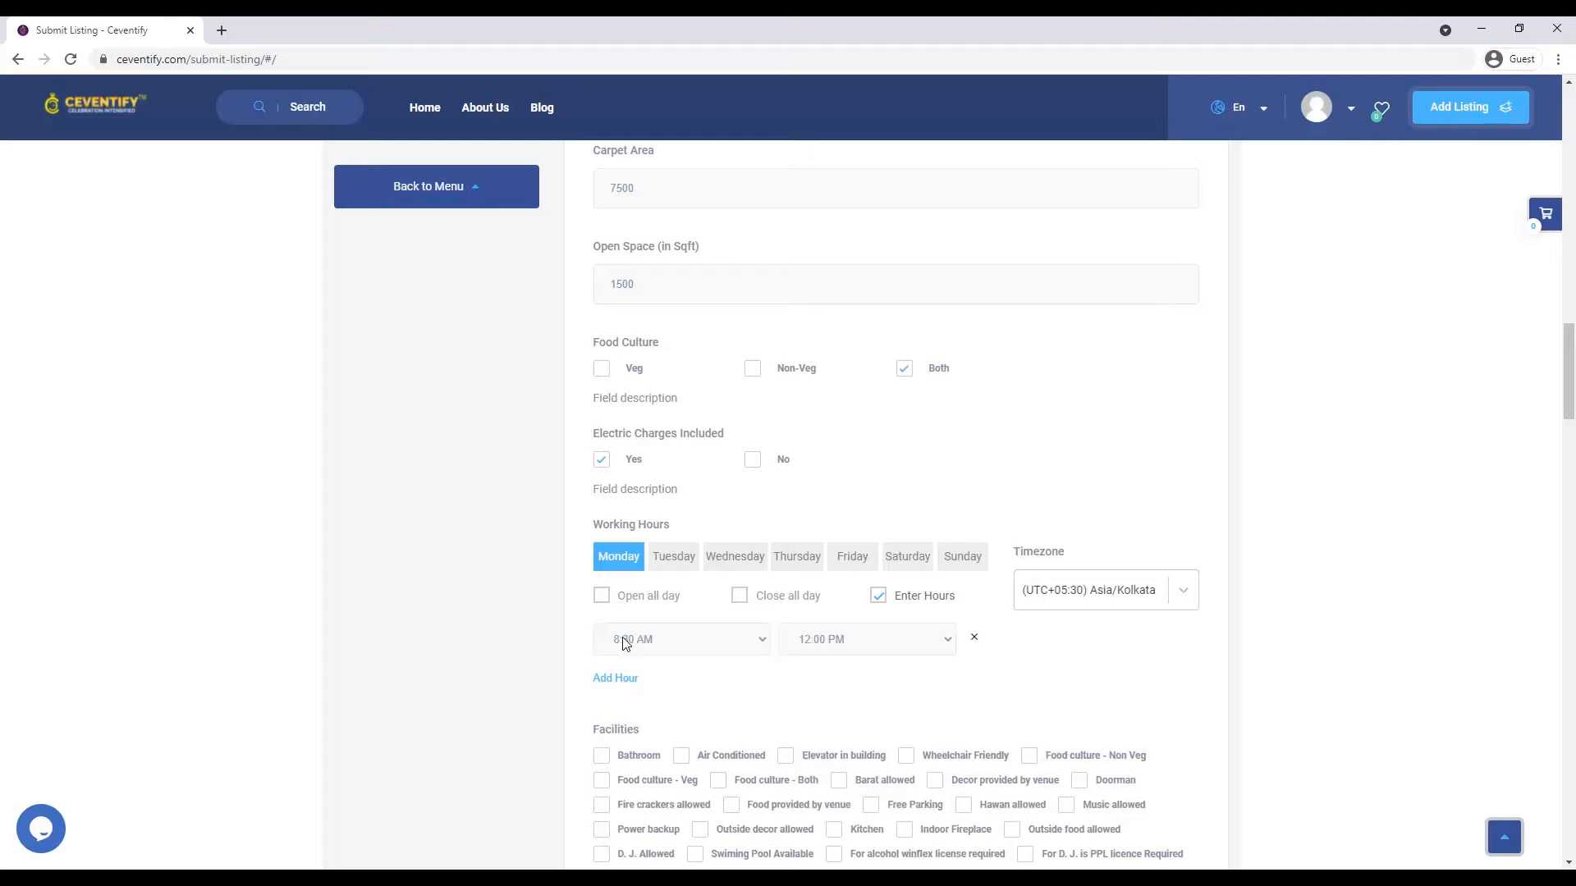
{"action": "left_click", "coordinate": [628, 642]}
{"action": "scroll", "coordinate": [669, 598], "scroll_direction": "down", "scroll_amount": 3}
{"action": "scroll", "coordinate": [669, 597], "scroll_direction": "down", "scroll_amount": 2}
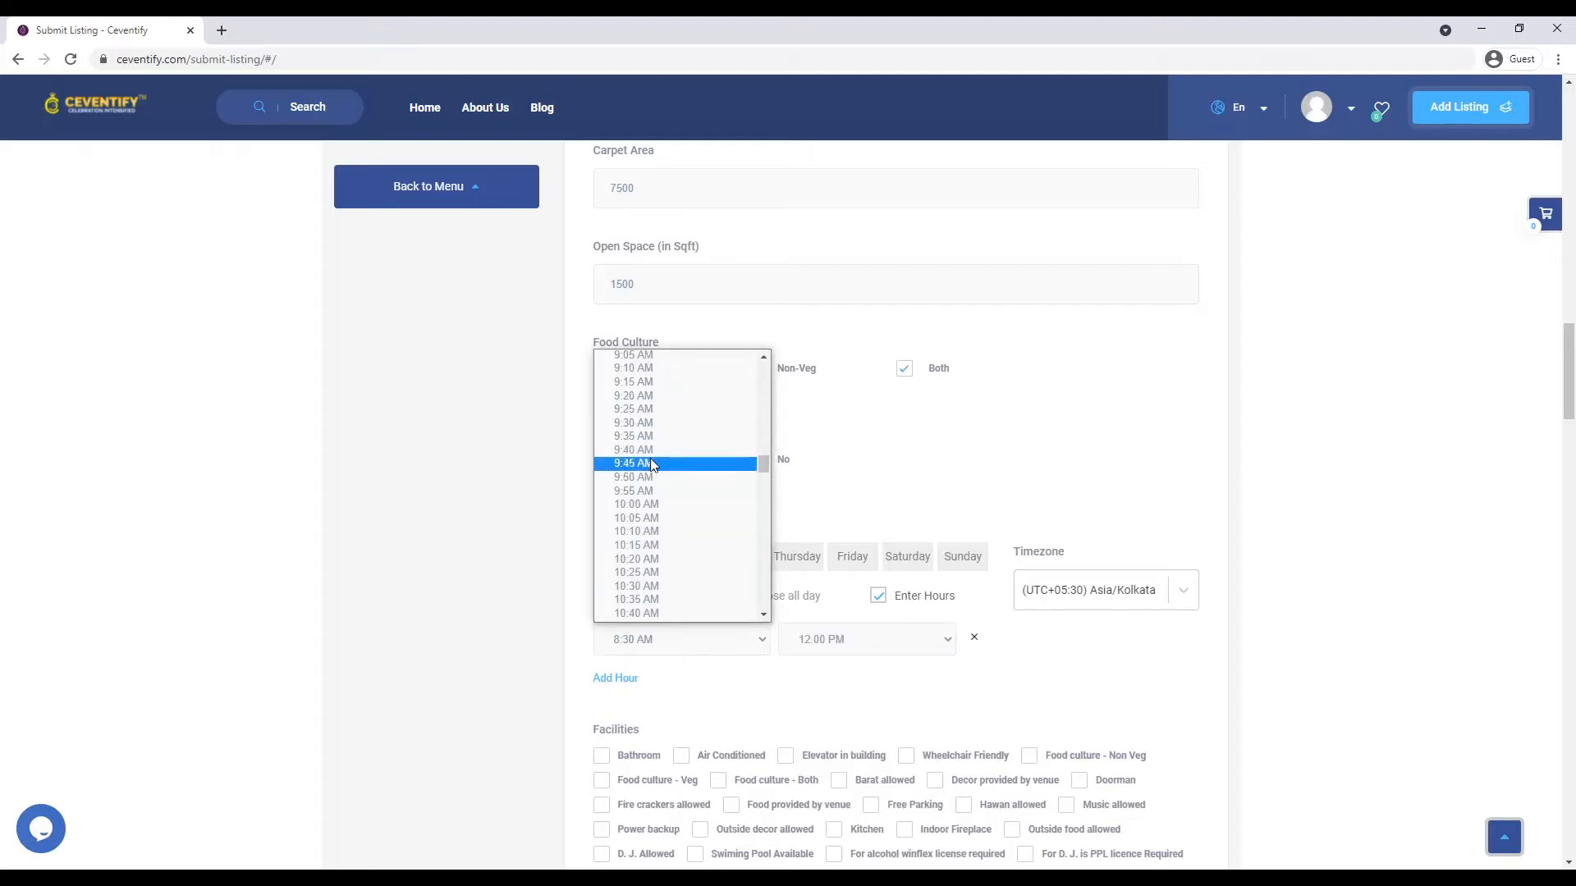
{"action": "left_click", "coordinate": [649, 504]}
{"action": "left_click", "coordinate": [842, 629]}
{"action": "scroll", "coordinate": [844, 523], "scroll_direction": "down", "scroll_amount": 10}
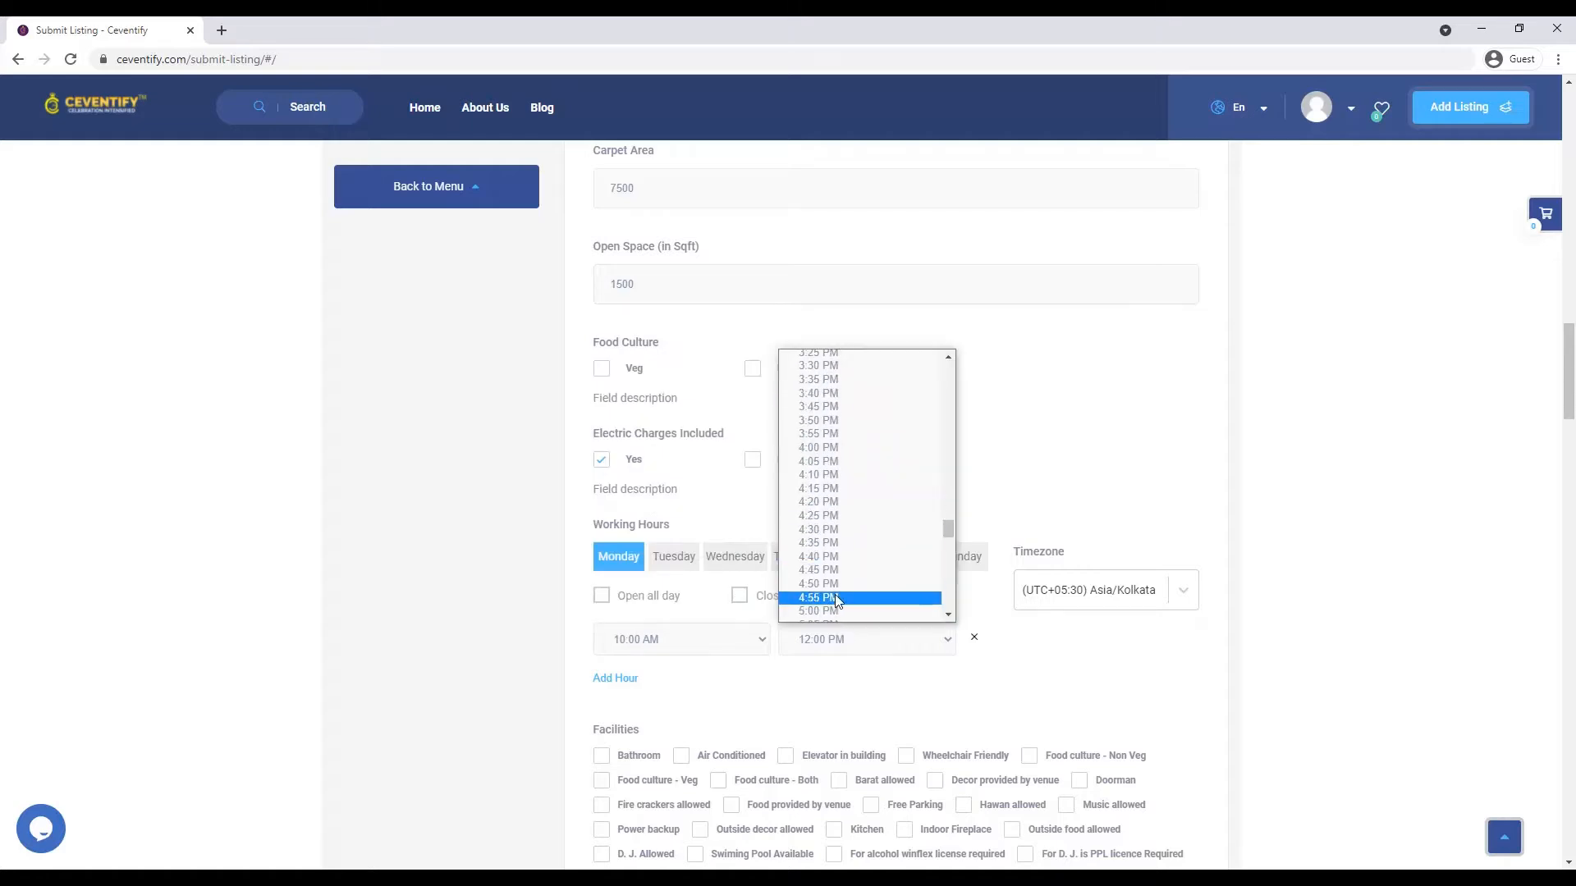
{"action": "left_click", "coordinate": [835, 612]}
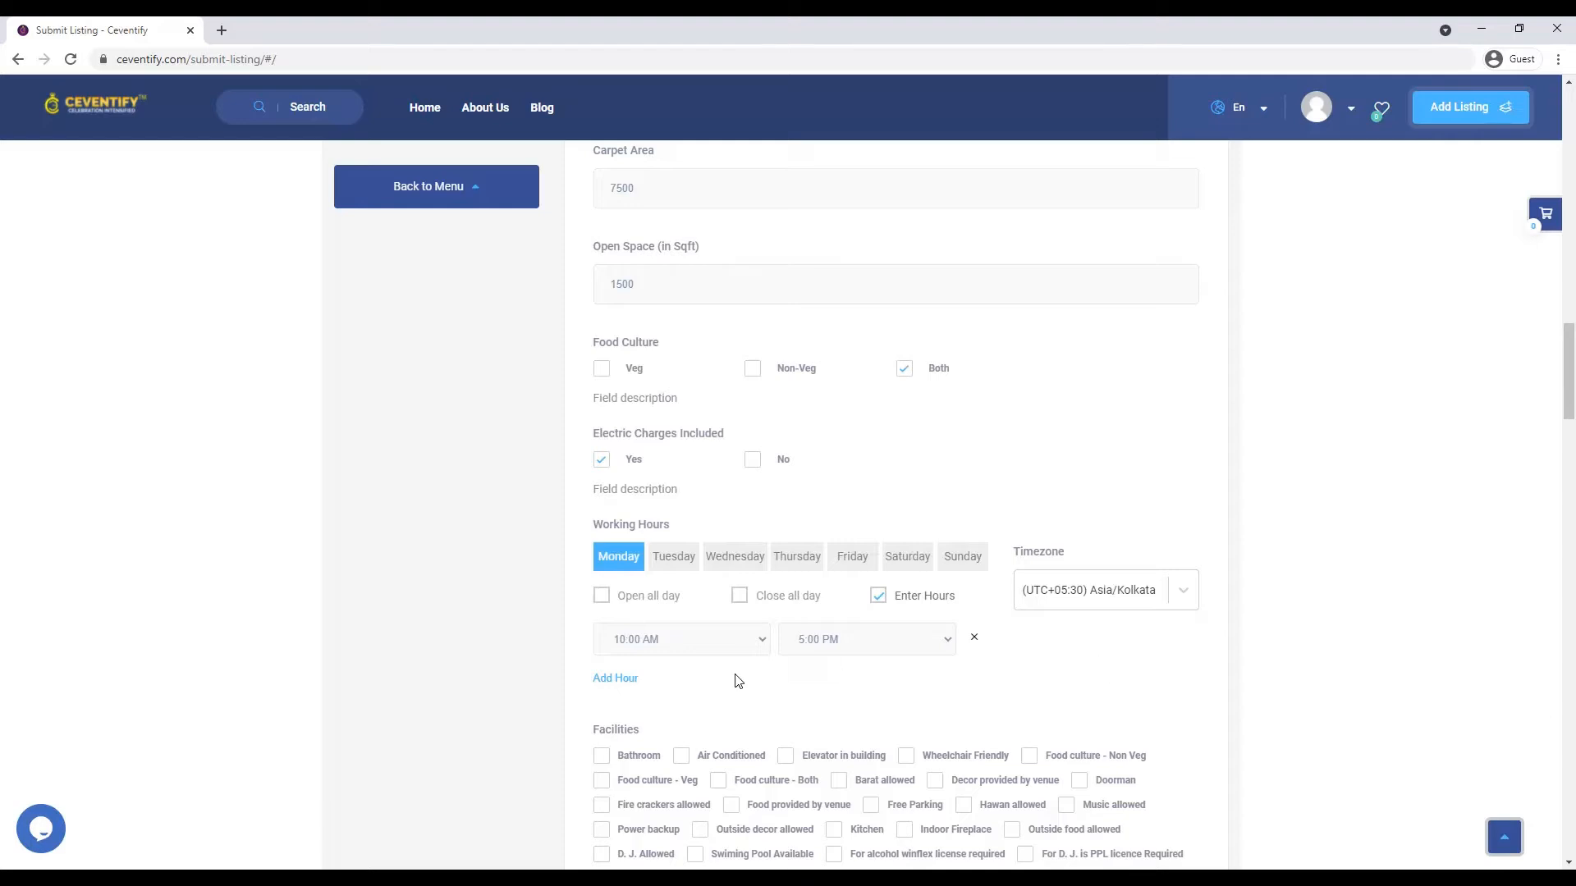
- Give Tuesday specific working hours from 10:00 AM to 5:00 PM
{"action": "left_click", "coordinate": [672, 557]}
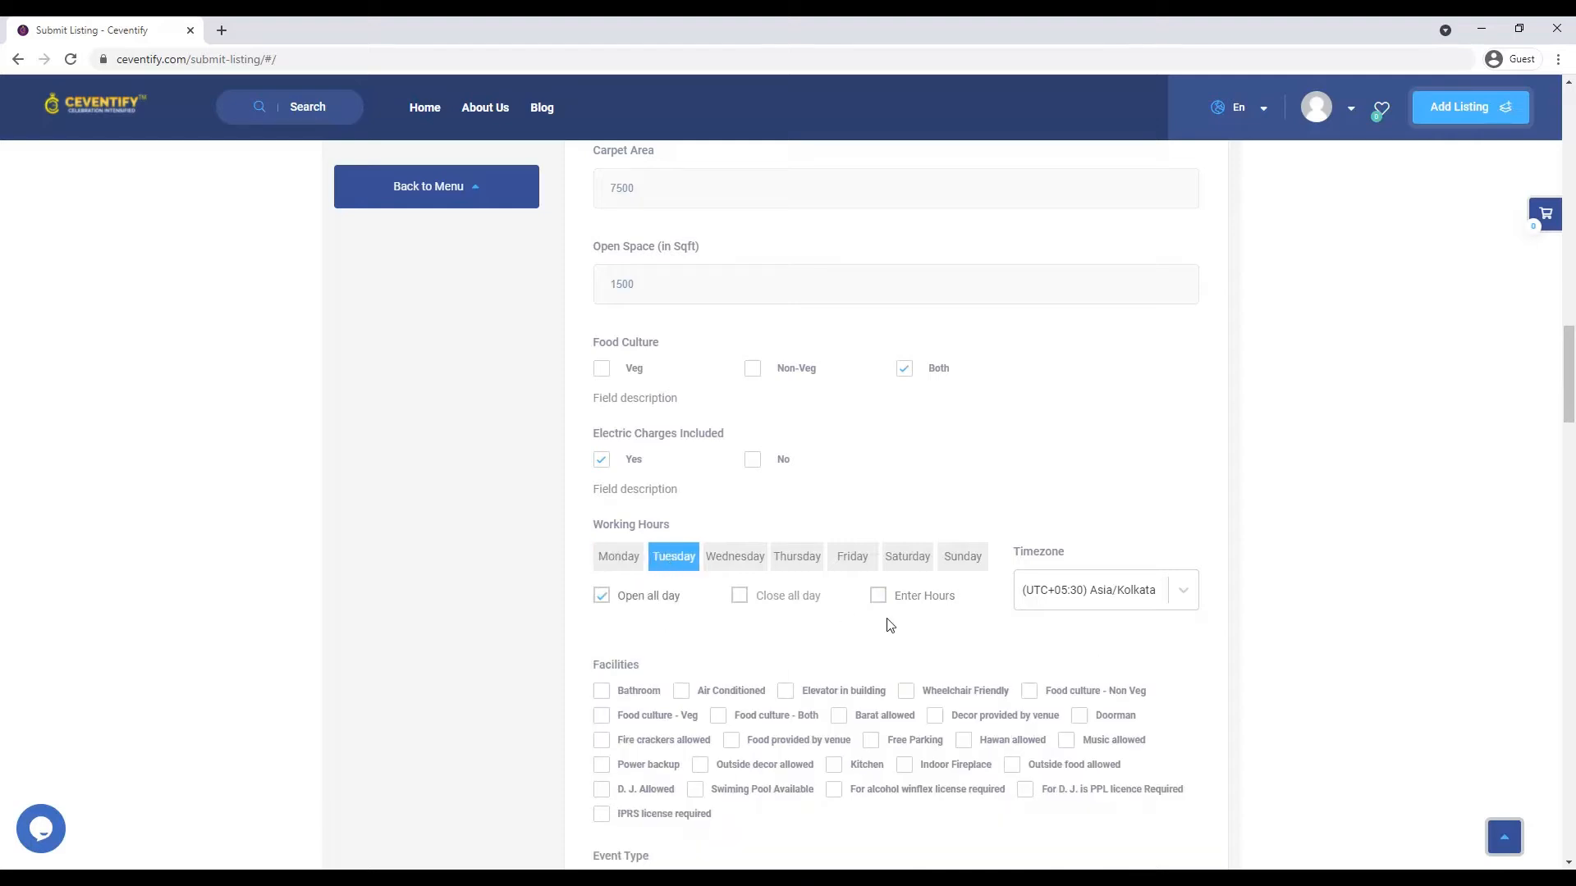
{"action": "left_click", "coordinate": [878, 597]}
{"action": "left_click", "coordinate": [638, 640]}
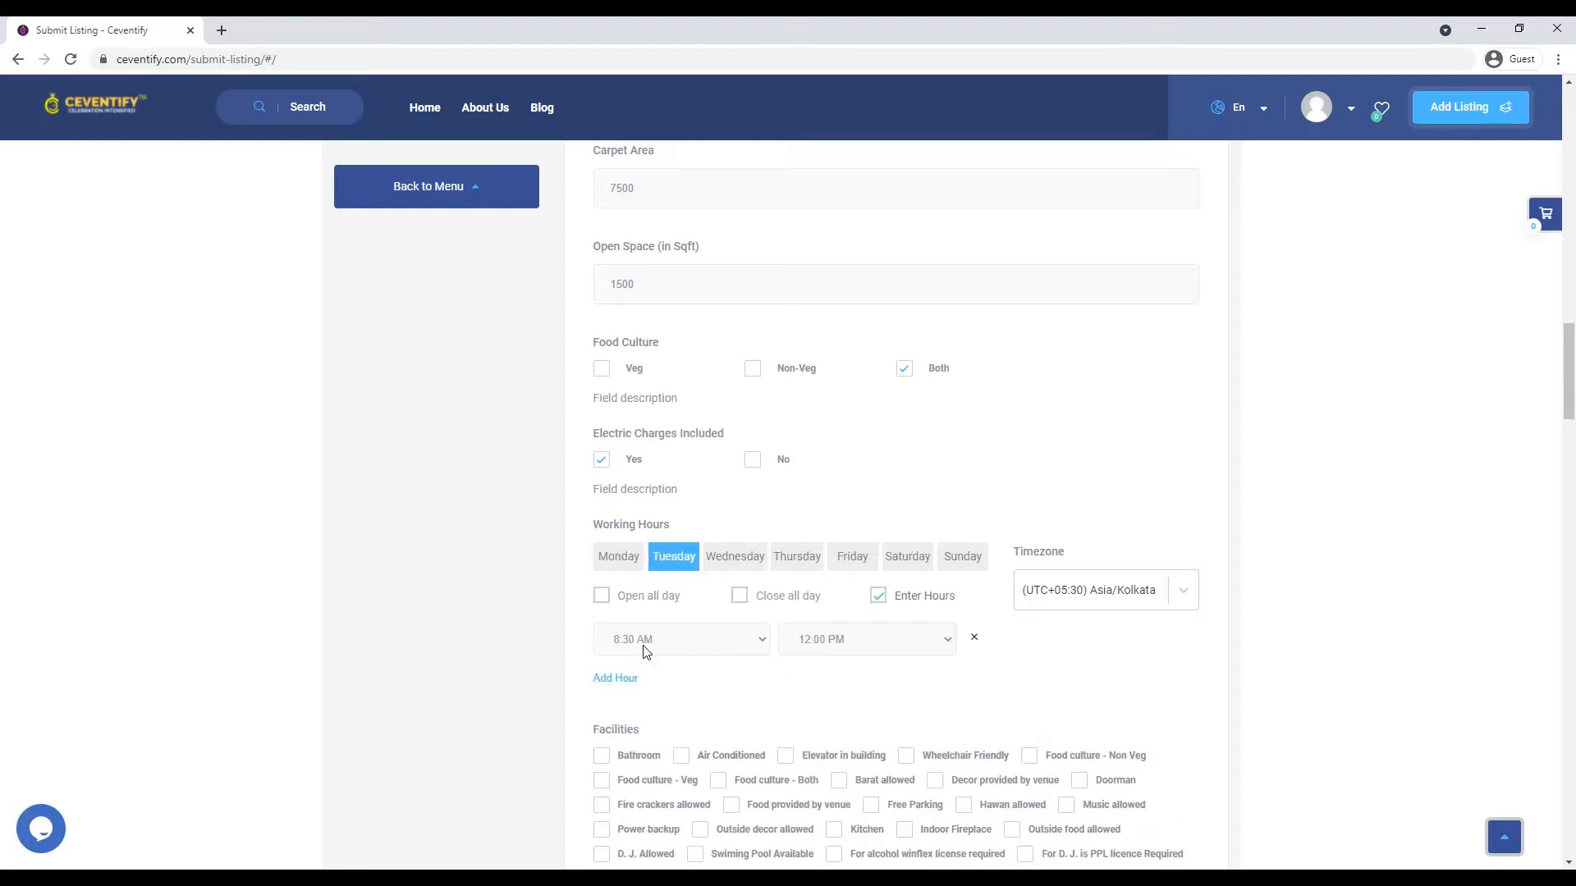
{"action": "left_click", "coordinate": [644, 648]}
{"action": "scroll", "coordinate": [657, 569], "scroll_direction": "down", "scroll_amount": 5}
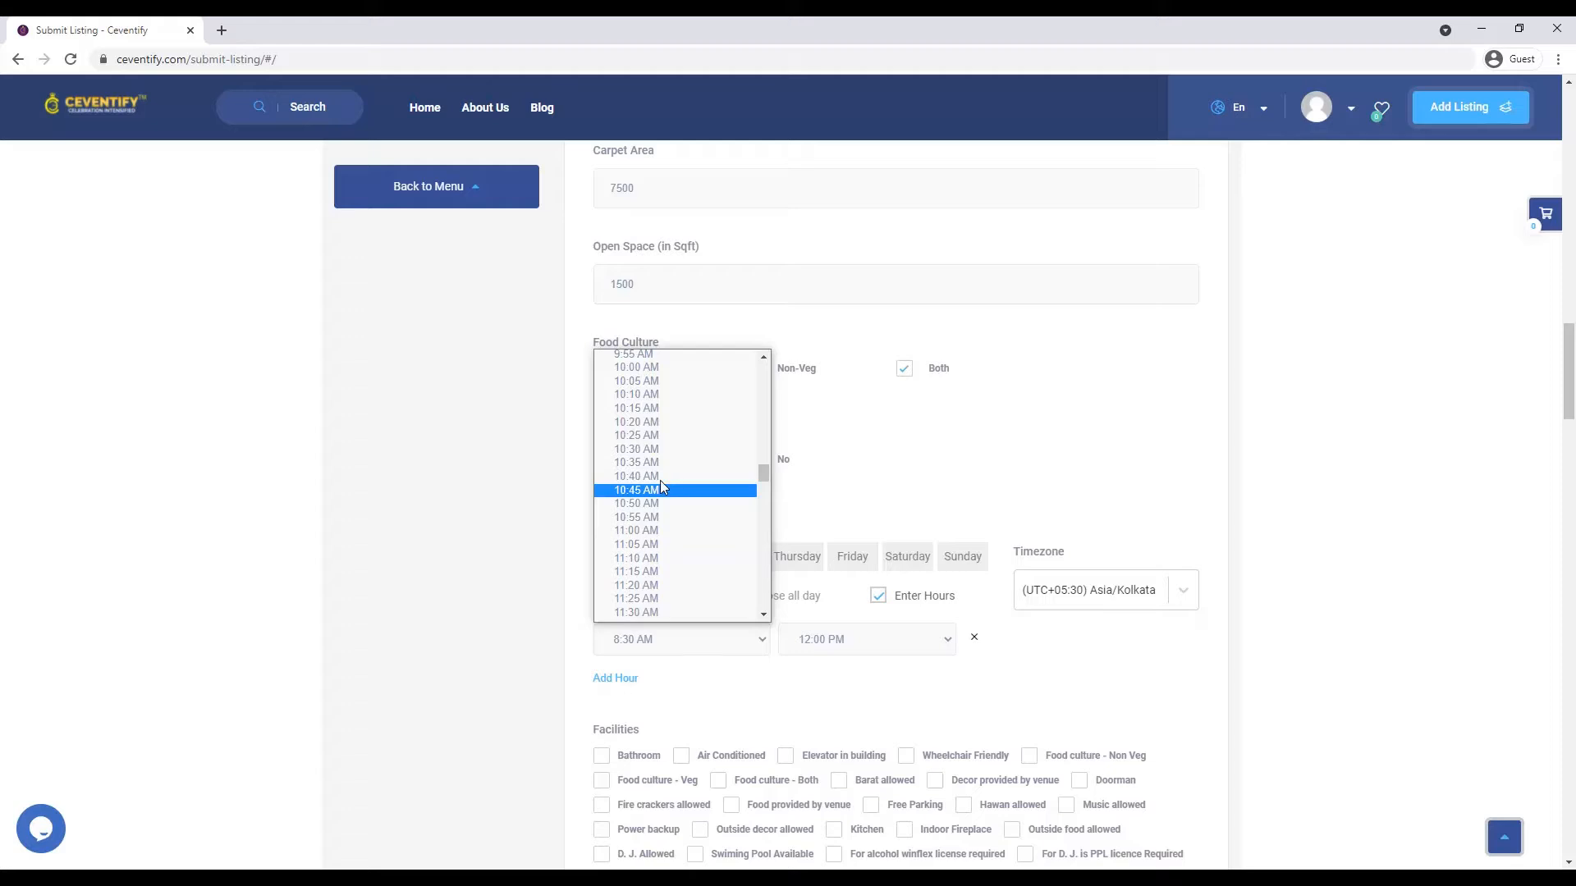
{"action": "left_click", "coordinate": [666, 369]}
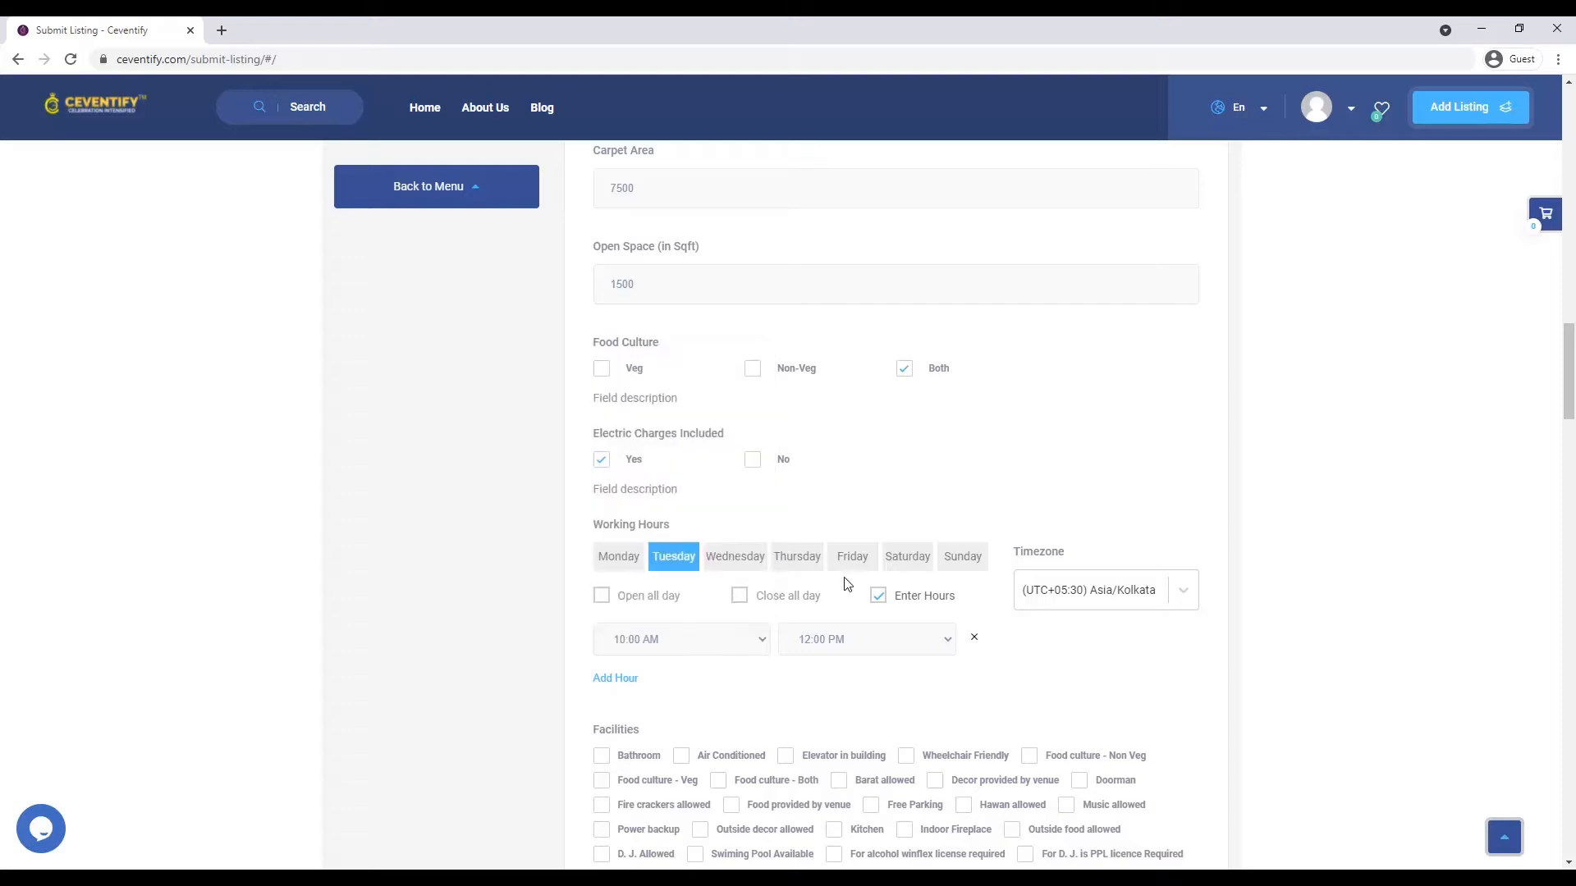
{"action": "left_click", "coordinate": [850, 637]}
{"action": "scroll", "coordinate": [841, 608], "scroll_direction": "down", "scroll_amount": 4}
{"action": "scroll", "coordinate": [841, 608], "scroll_direction": "up", "scroll_amount": 3}
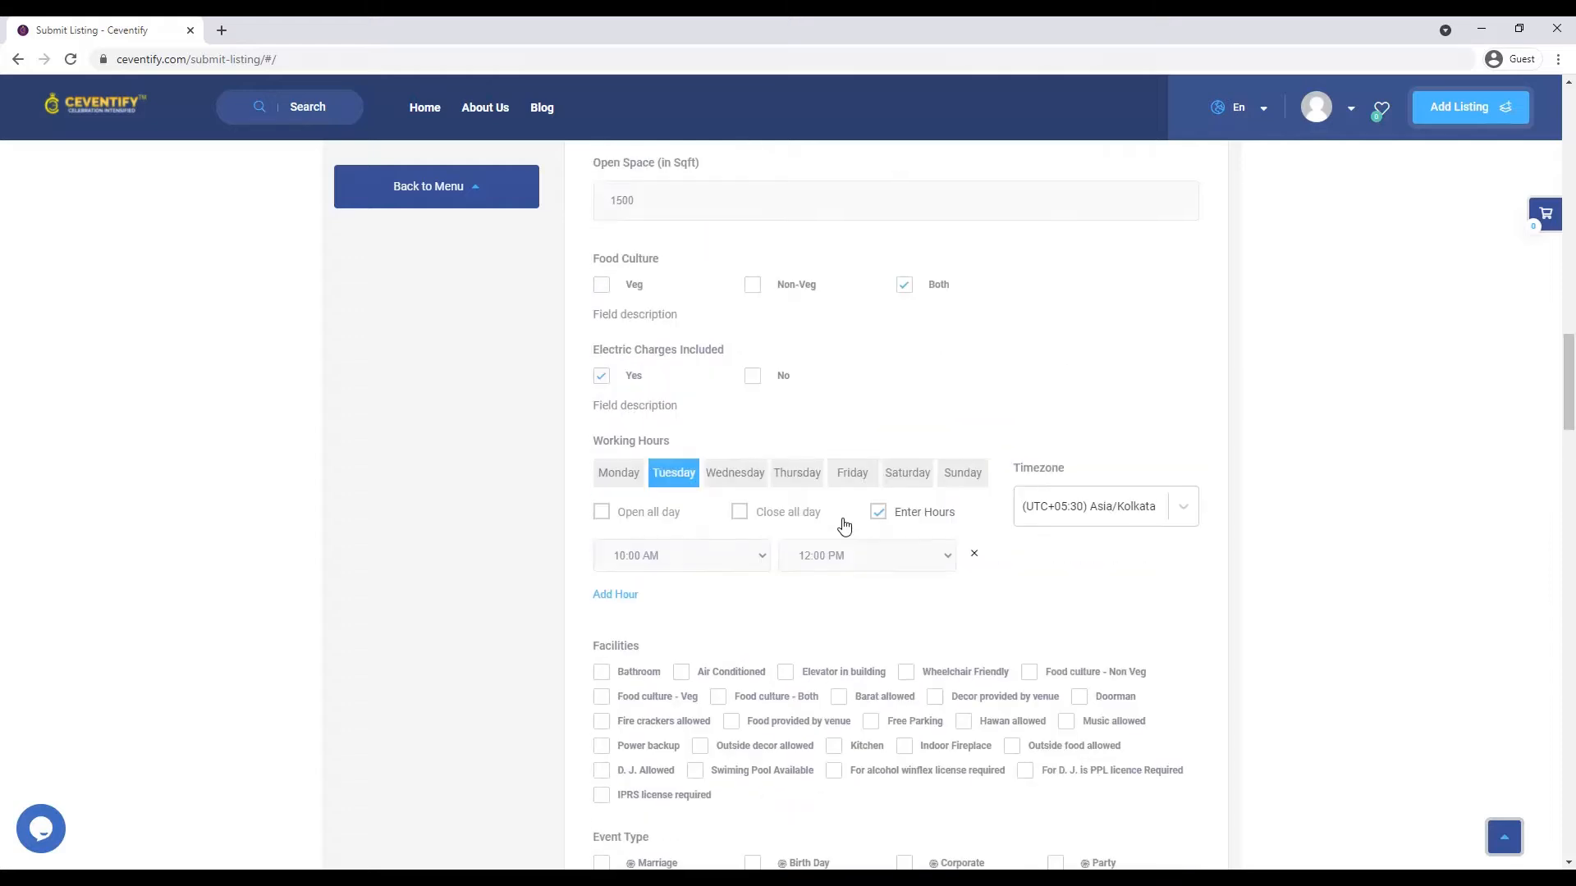
{"action": "left_click", "coordinate": [856, 557]}
{"action": "scroll", "coordinate": [859, 718], "scroll_direction": "down", "scroll_amount": 5}
{"action": "scroll", "coordinate": [857, 715], "scroll_direction": "down", "scroll_amount": 4}
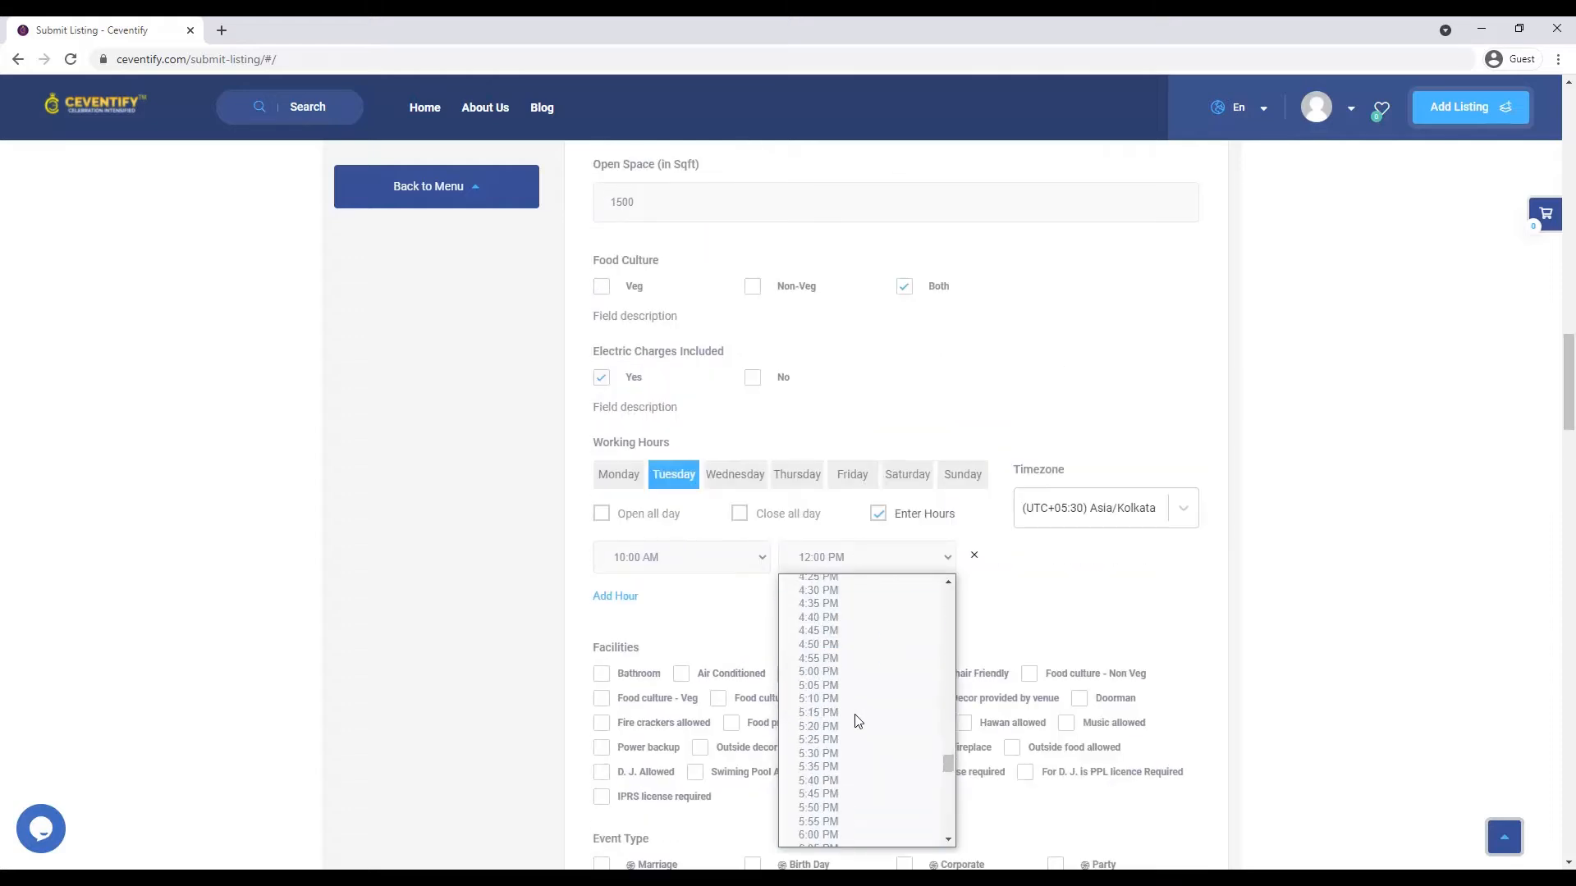
{"action": "left_click", "coordinate": [817, 673]}
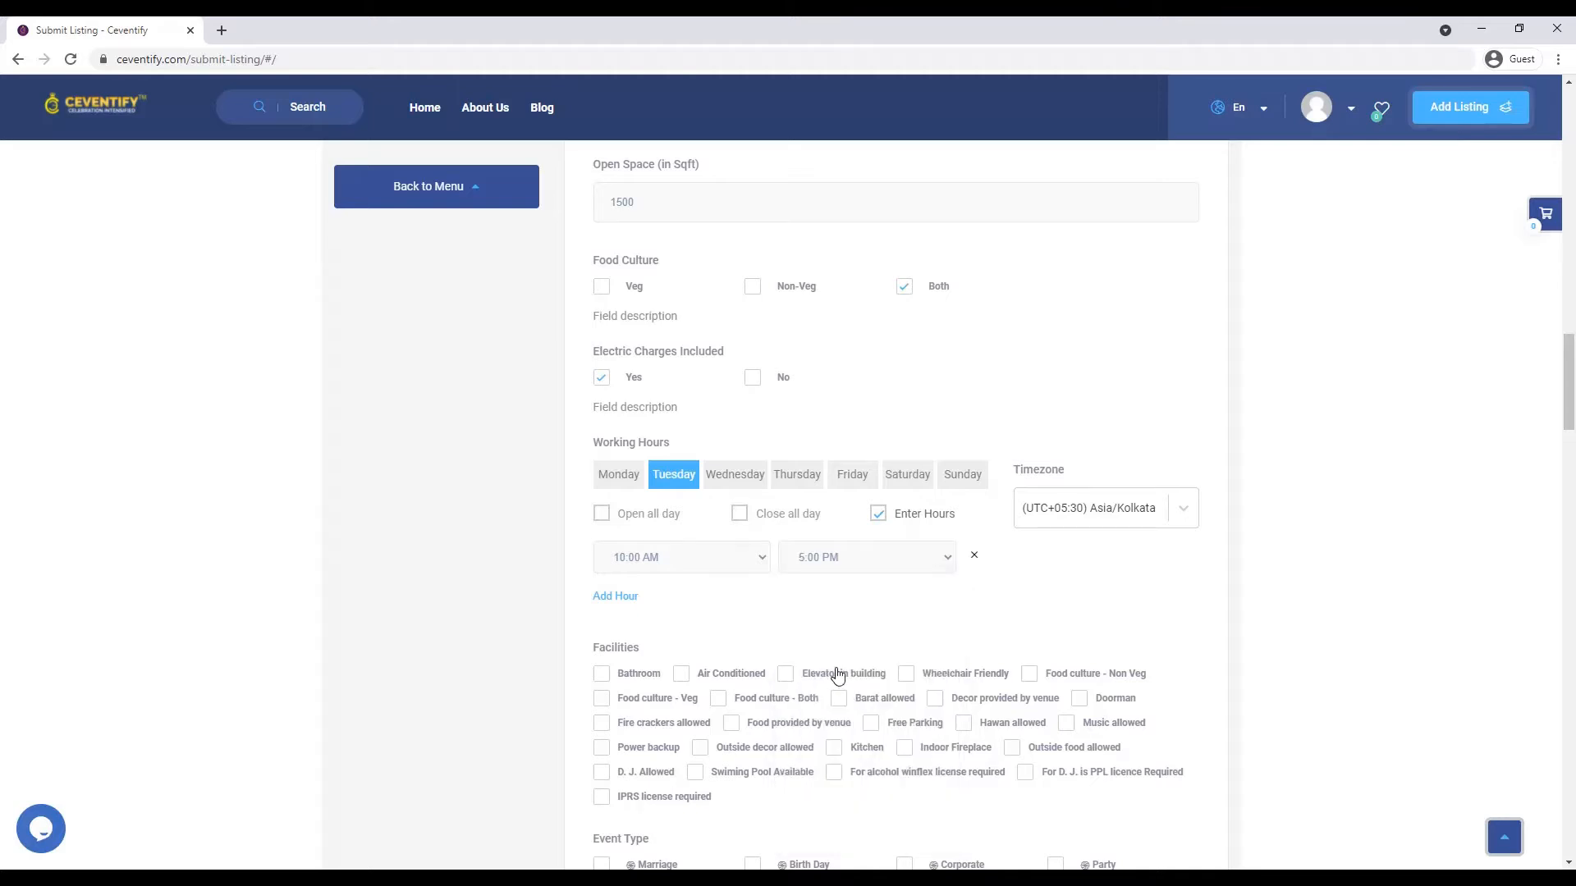
- Mark Thursday closed all day and give Wednesday specific hours starting at 10:00 AM
{"action": "left_click", "coordinate": [724, 485]}
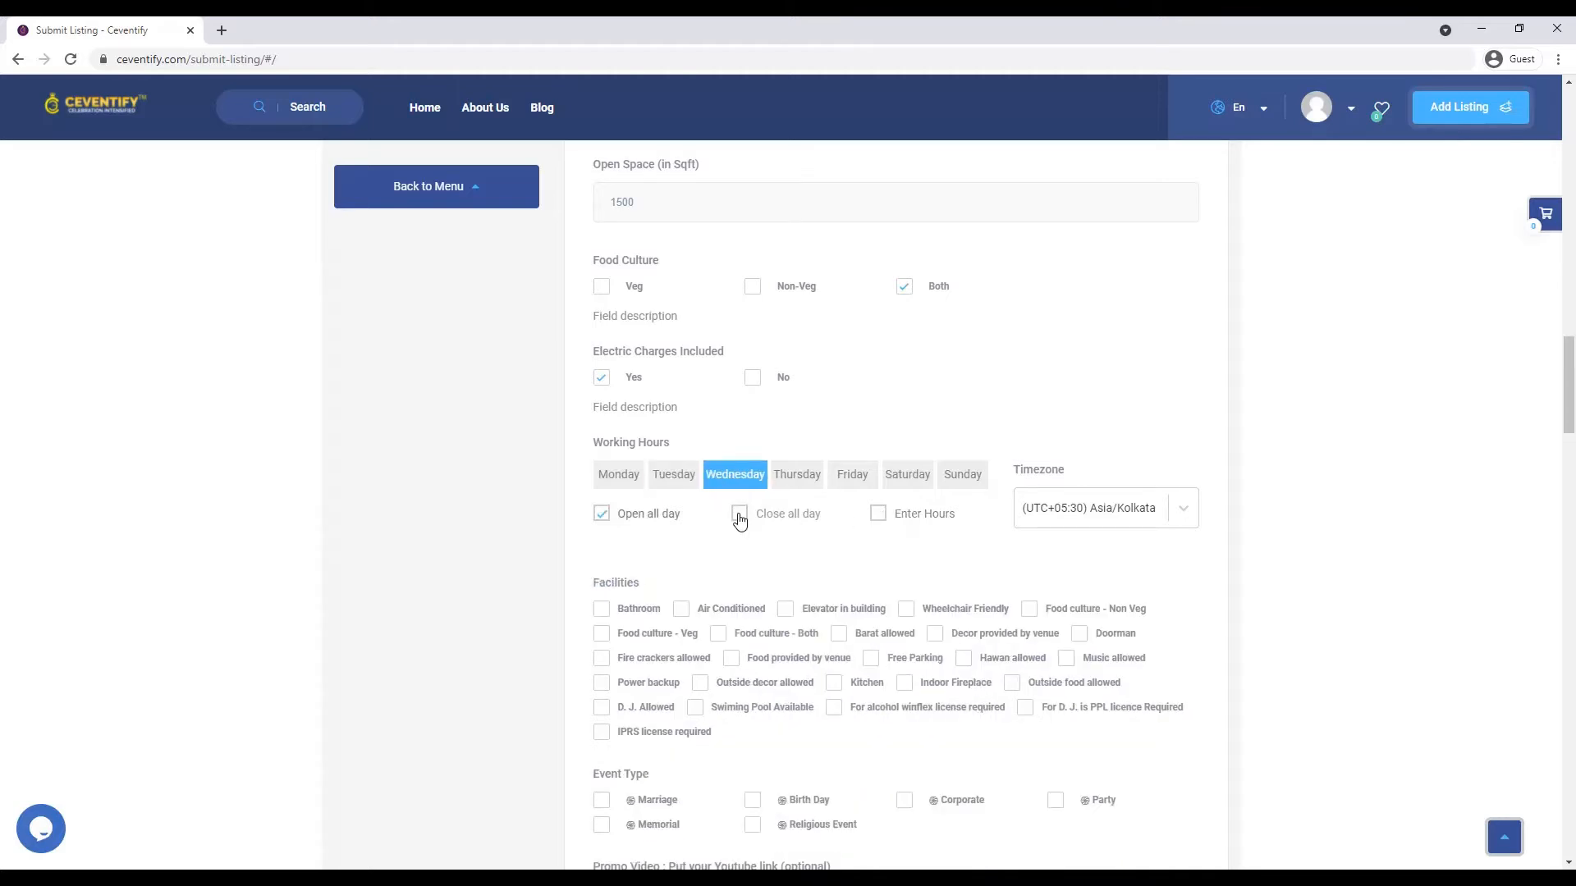
{"action": "left_click", "coordinate": [809, 472]}
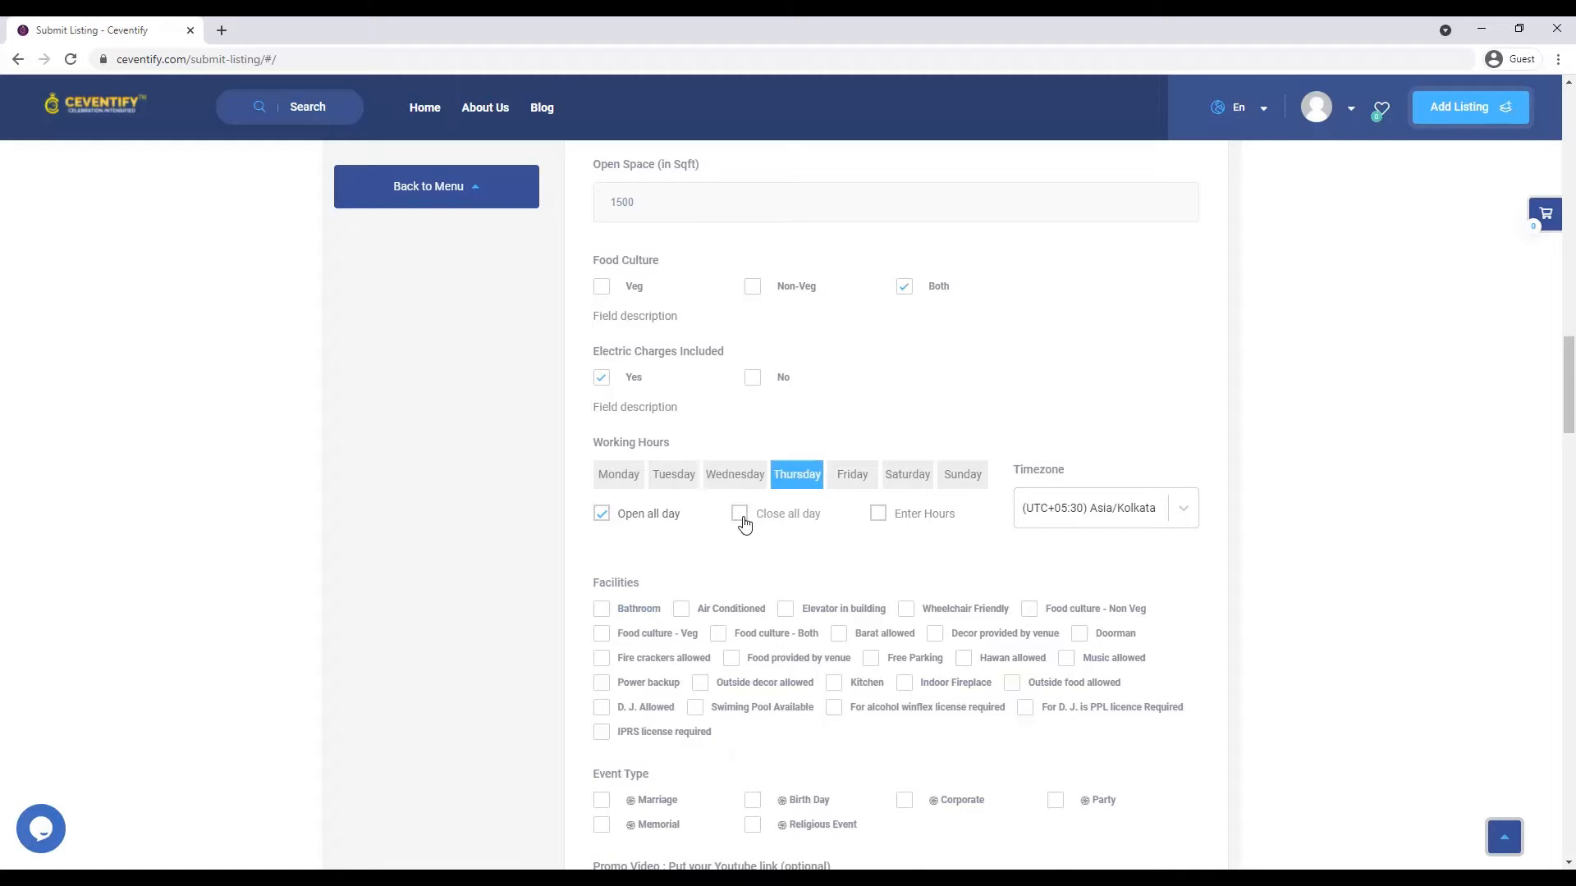
{"action": "left_click", "coordinate": [741, 516]}
{"action": "left_click", "coordinate": [749, 486]}
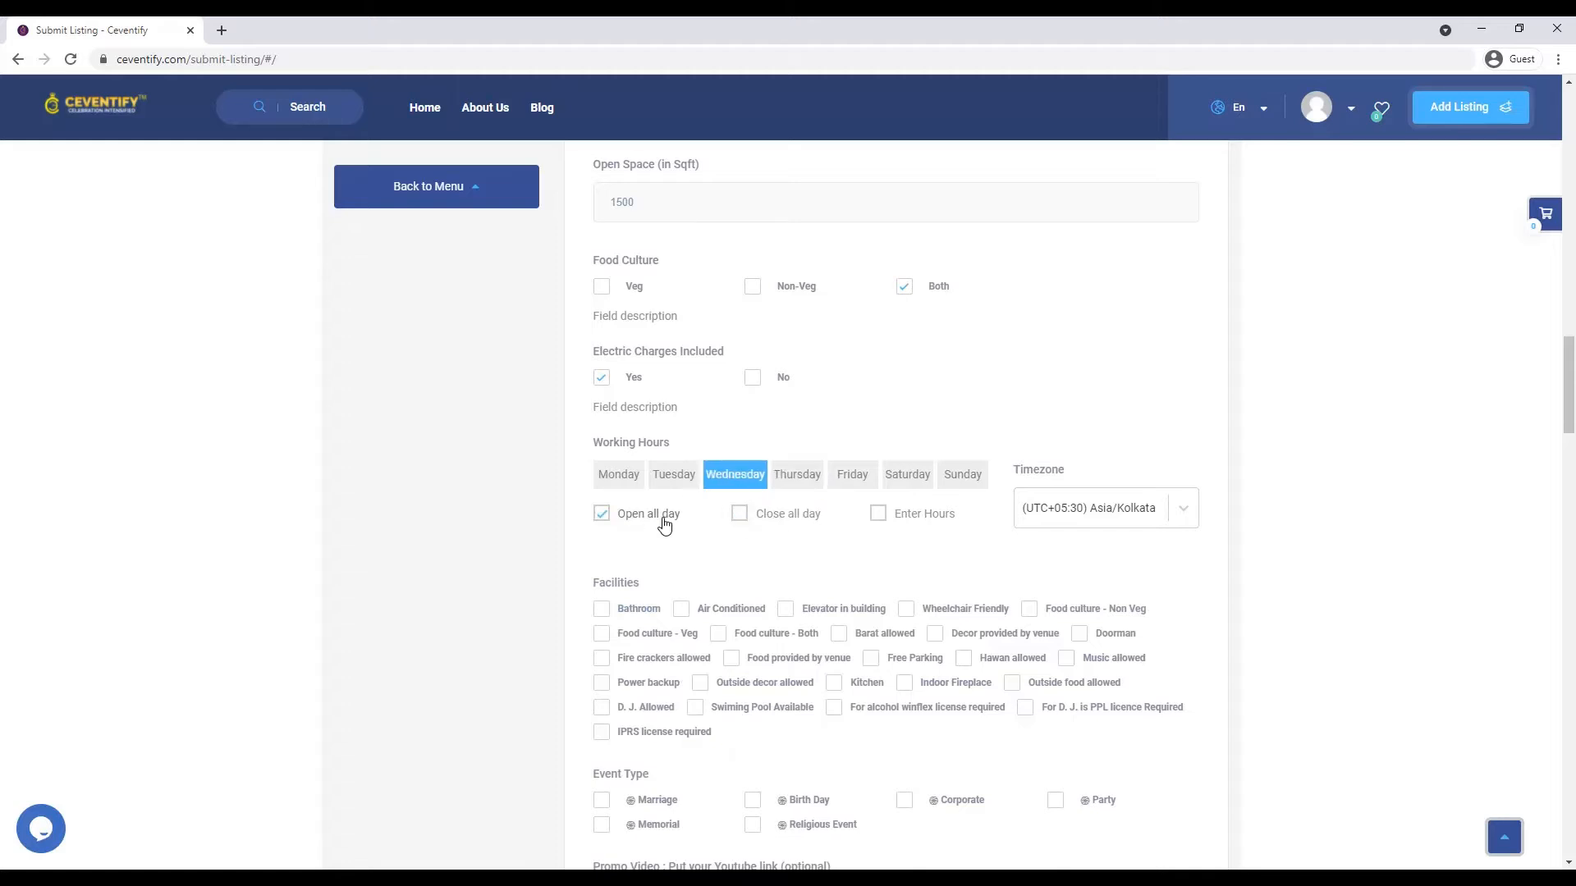
{"action": "left_click", "coordinate": [880, 519]}
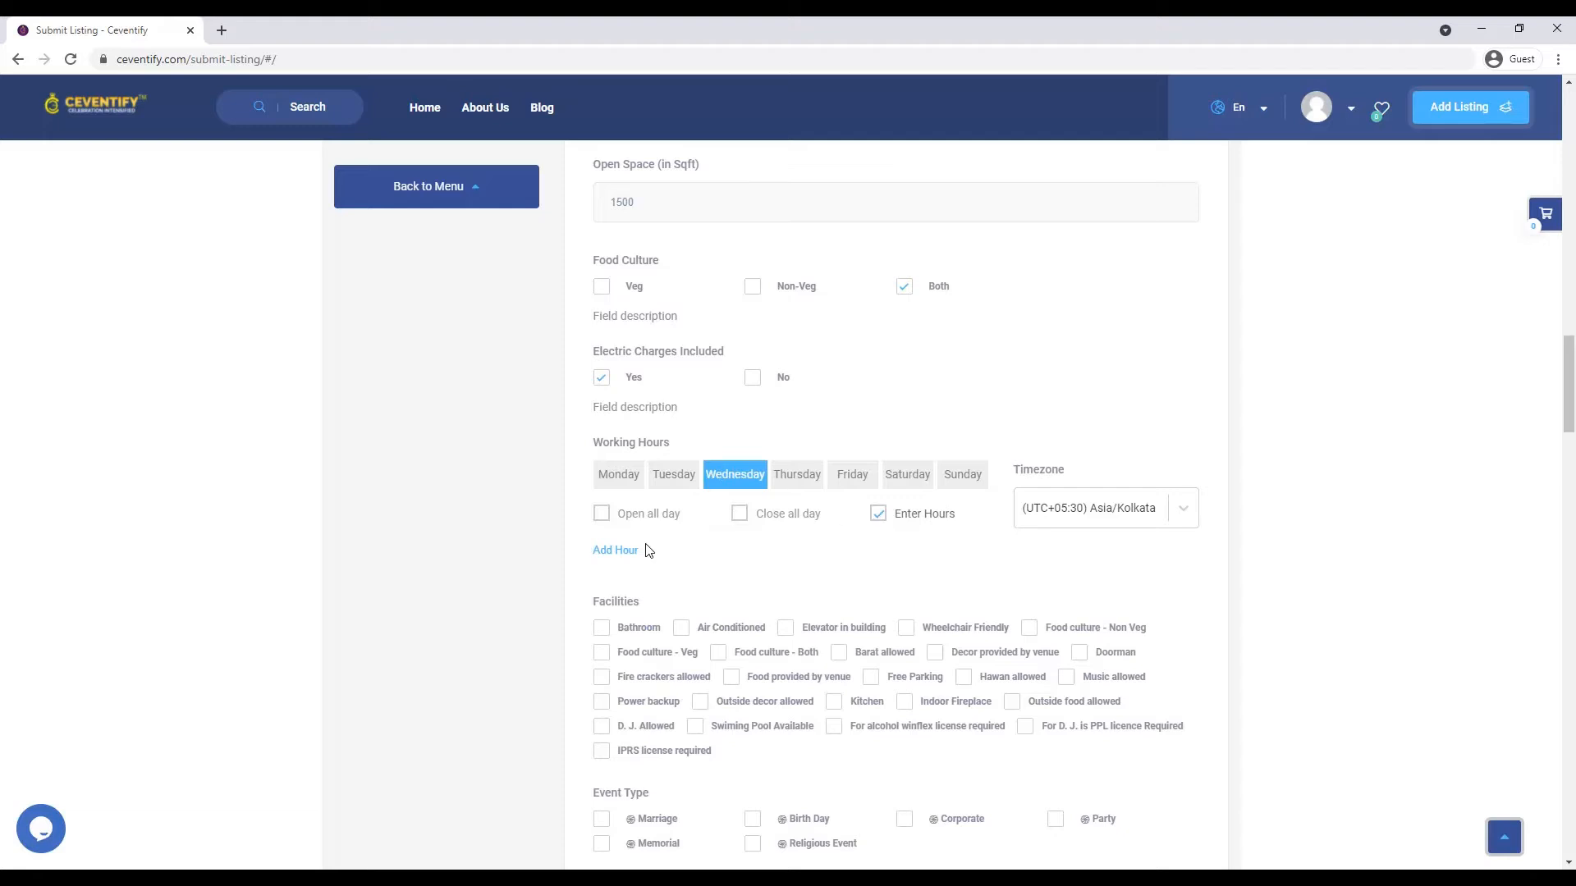
{"action": "left_click", "coordinate": [626, 551]}
{"action": "left_click", "coordinate": [670, 565]}
{"action": "scroll", "coordinate": [656, 702], "scroll_direction": "down", "scroll_amount": 6}
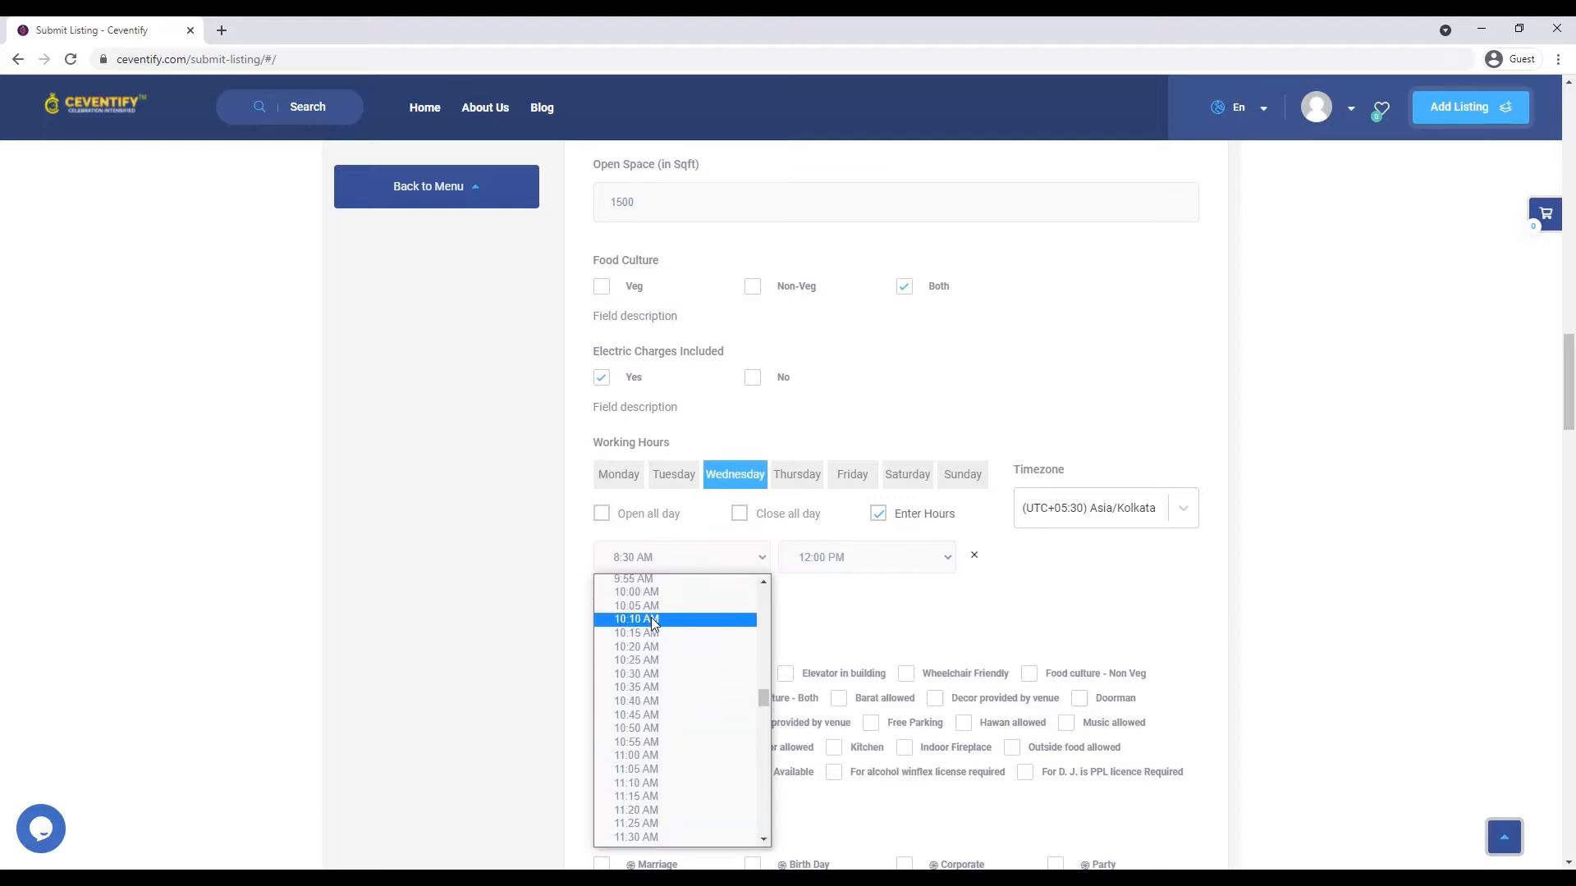
{"action": "left_click", "coordinate": [637, 592]}
{"action": "left_click", "coordinate": [866, 557]}
{"action": "scroll", "coordinate": [837, 739], "scroll_direction": "down", "scroll_amount": 5}
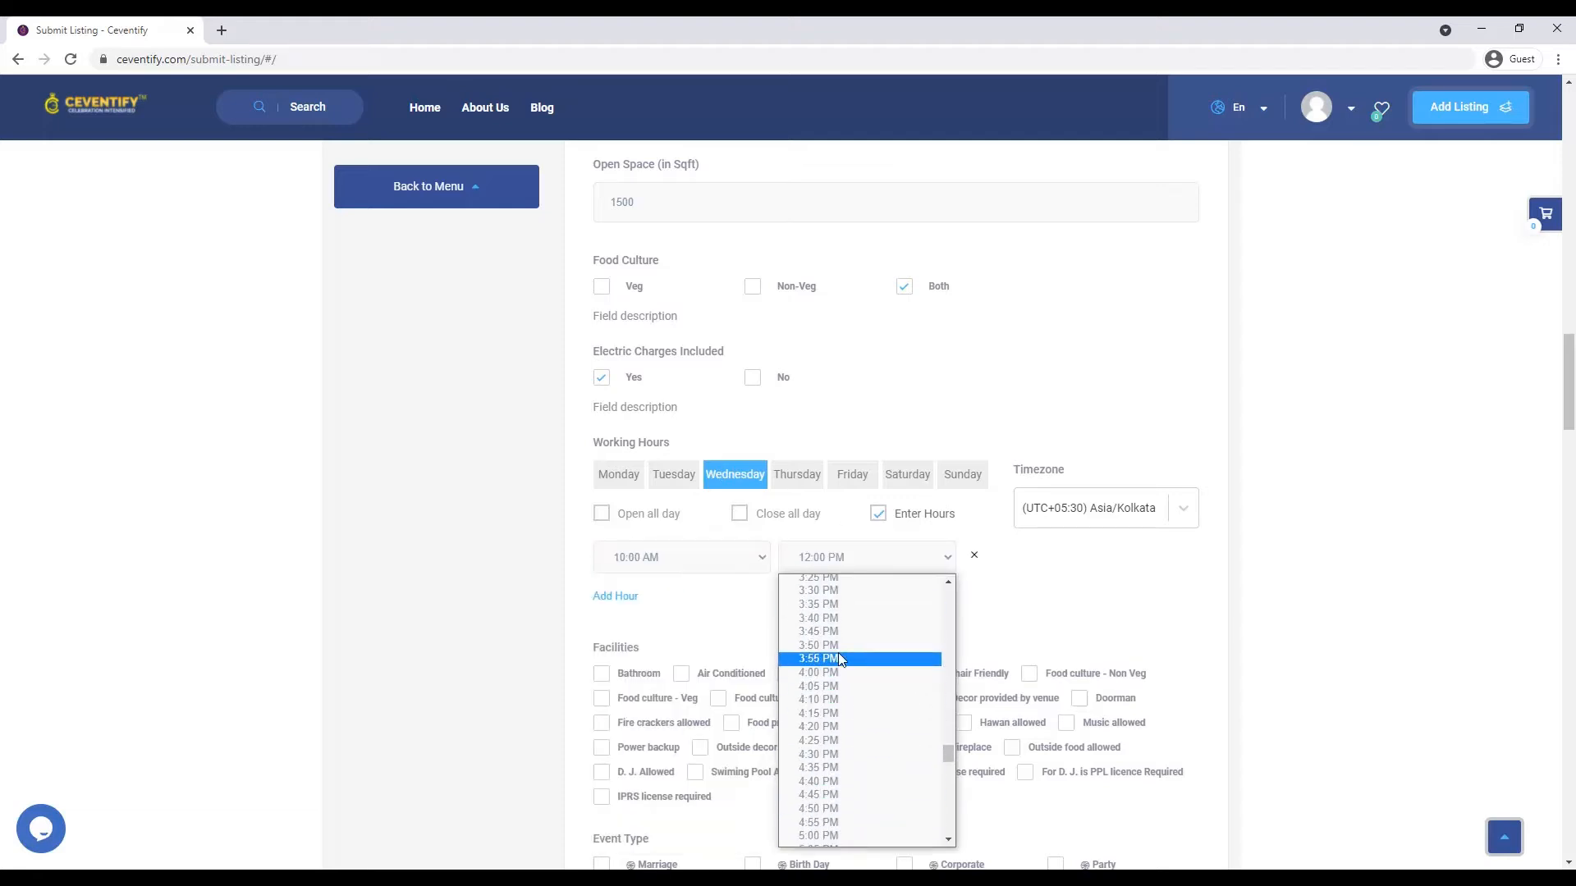
{"action": "left_click", "coordinate": [831, 826]}
- Give Friday specific working hours closing at 5:00 PM, then review Saturday and Sunday
{"action": "left_click", "coordinate": [856, 476]}
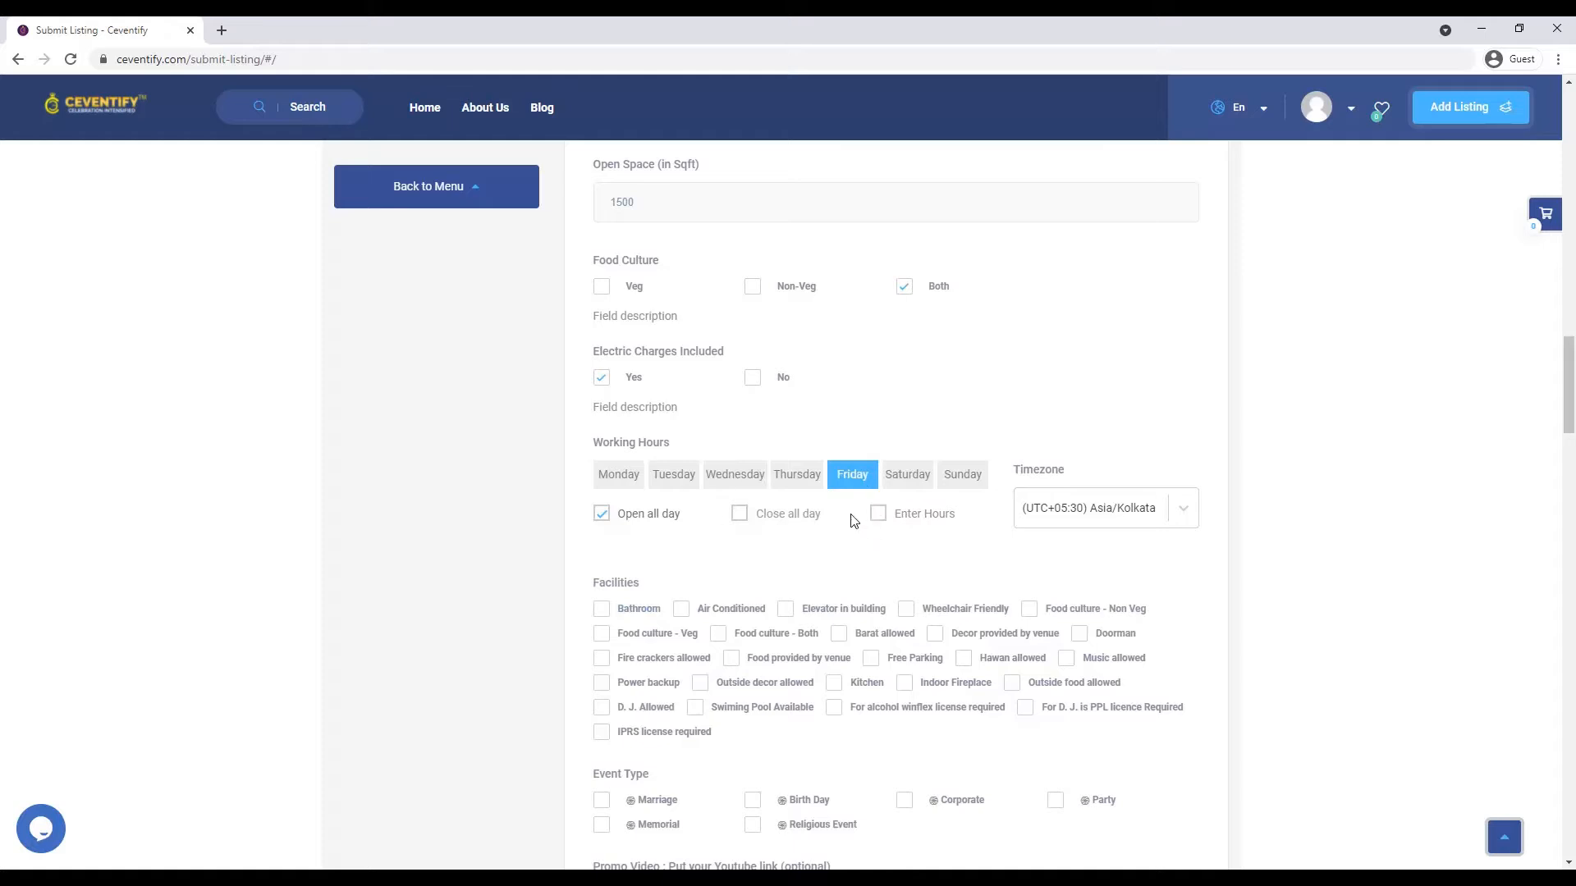
{"action": "left_click", "coordinate": [877, 514]}
{"action": "left_click", "coordinate": [681, 557]}
{"action": "scroll", "coordinate": [657, 739], "scroll_direction": "down", "scroll_amount": 15}
{"action": "scroll", "coordinate": [655, 769], "scroll_direction": "up", "scroll_amount": 2}
{"action": "left_click", "coordinate": [657, 690]}
{"action": "left_click", "coordinate": [825, 557]}
{"action": "scroll", "coordinate": [821, 750], "scroll_direction": "down", "scroll_amount": 15}
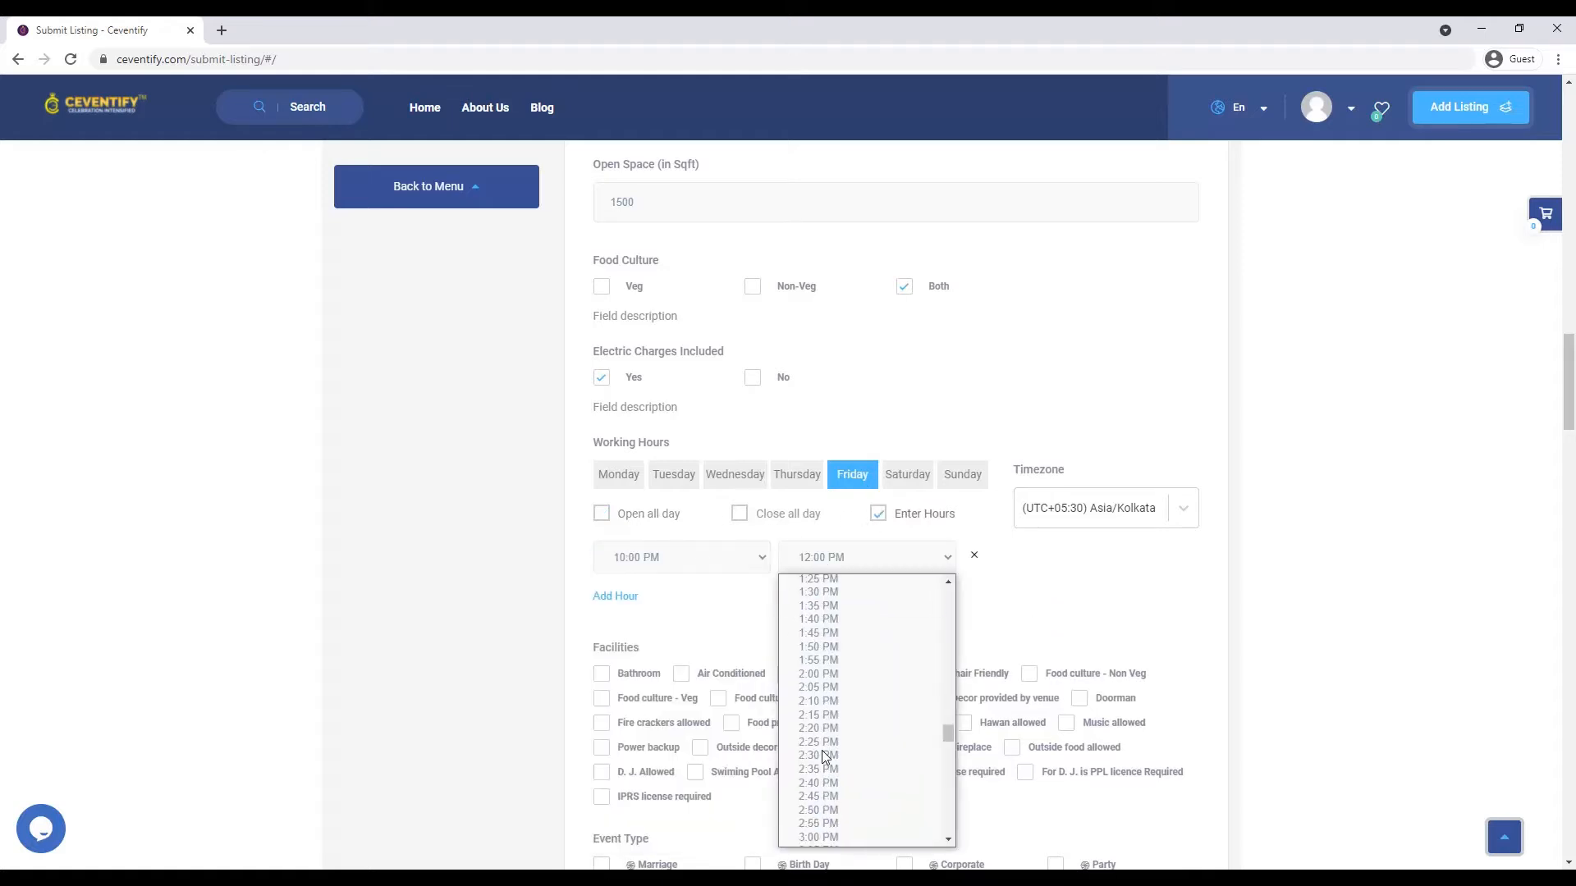
{"action": "scroll", "coordinate": [830, 673], "scroll_direction": "up", "scroll_amount": 6}
{"action": "left_click", "coordinate": [831, 691]}
{"action": "left_click", "coordinate": [909, 484]}
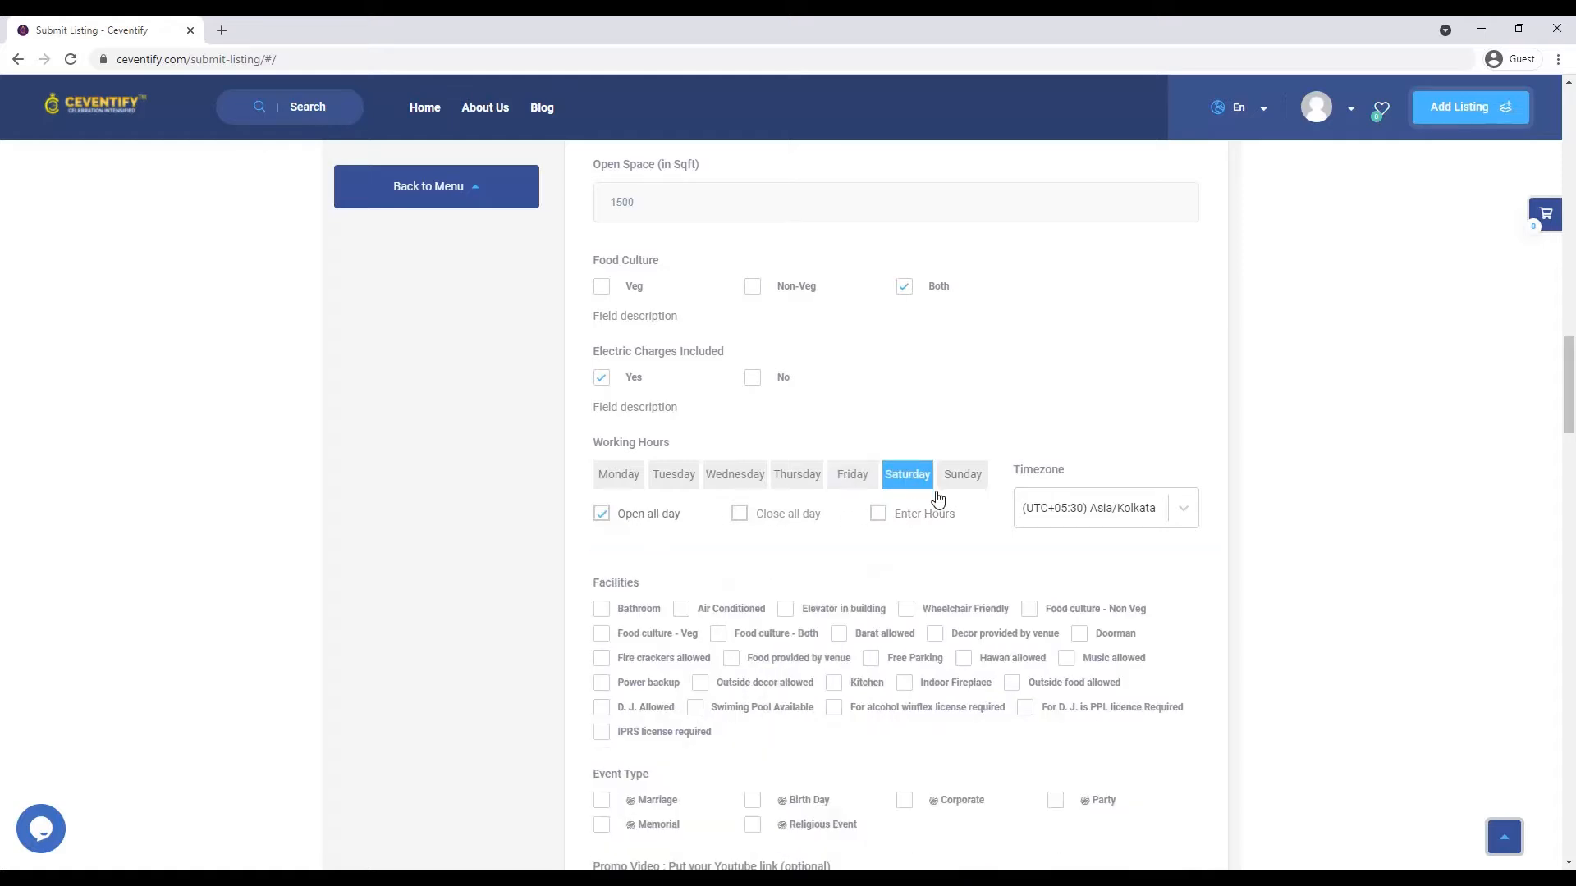
{"action": "left_click", "coordinate": [961, 480]}
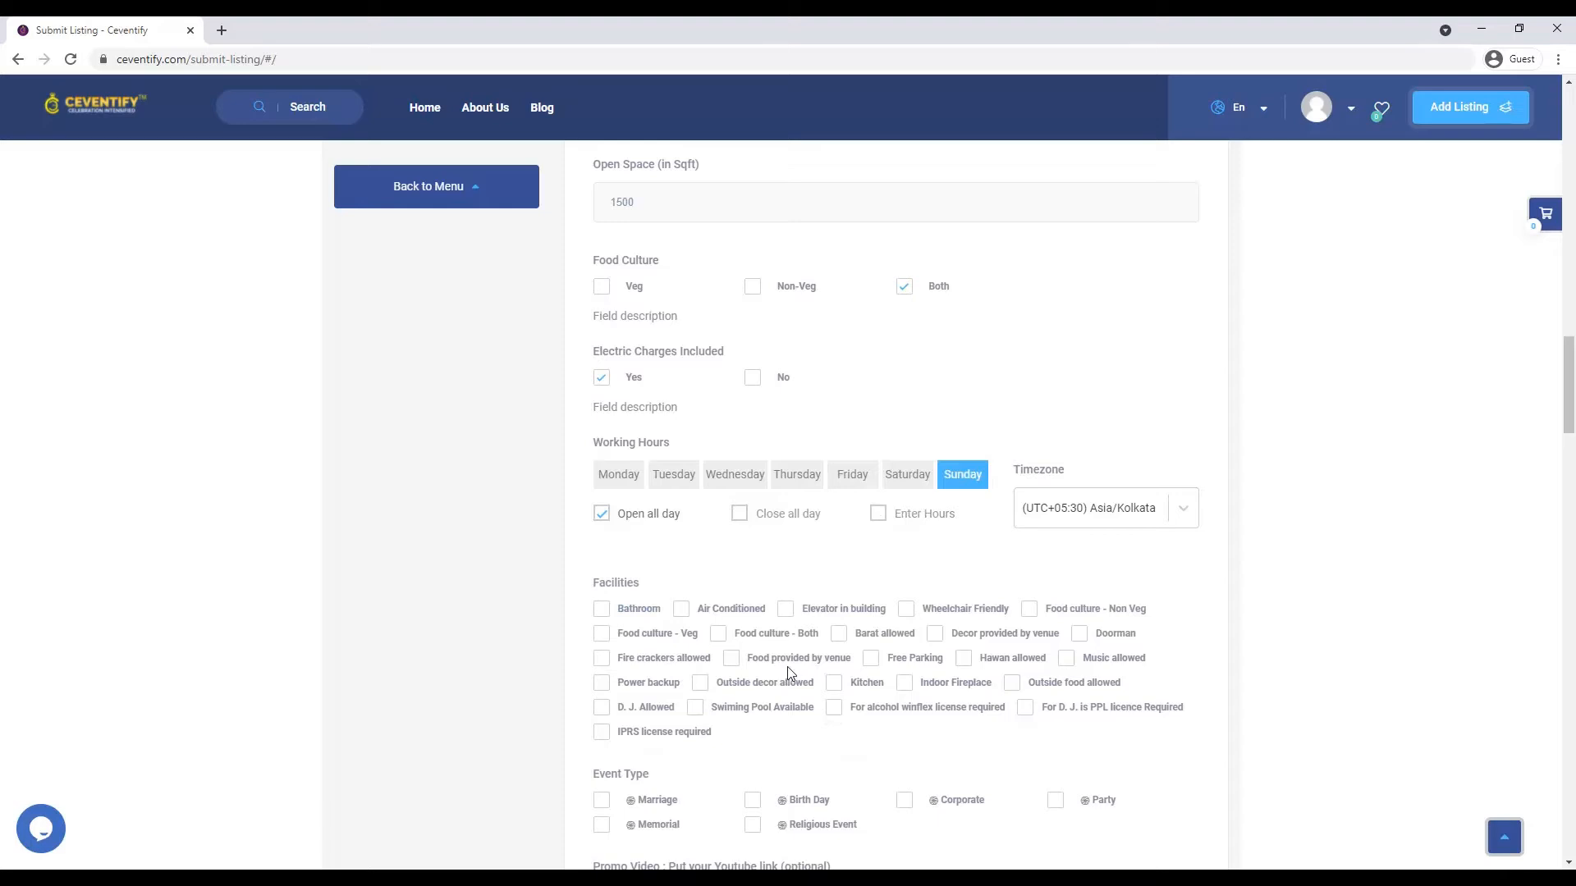
{"action": "scroll", "coordinate": [786, 666], "scroll_direction": "down", "scroll_amount": 2}
- Tick the Bathroom, Air Conditioned, Elevator, Food culture - Both, Barat allowed and Free Parking facilities
{"action": "left_click", "coordinate": [619, 449]}
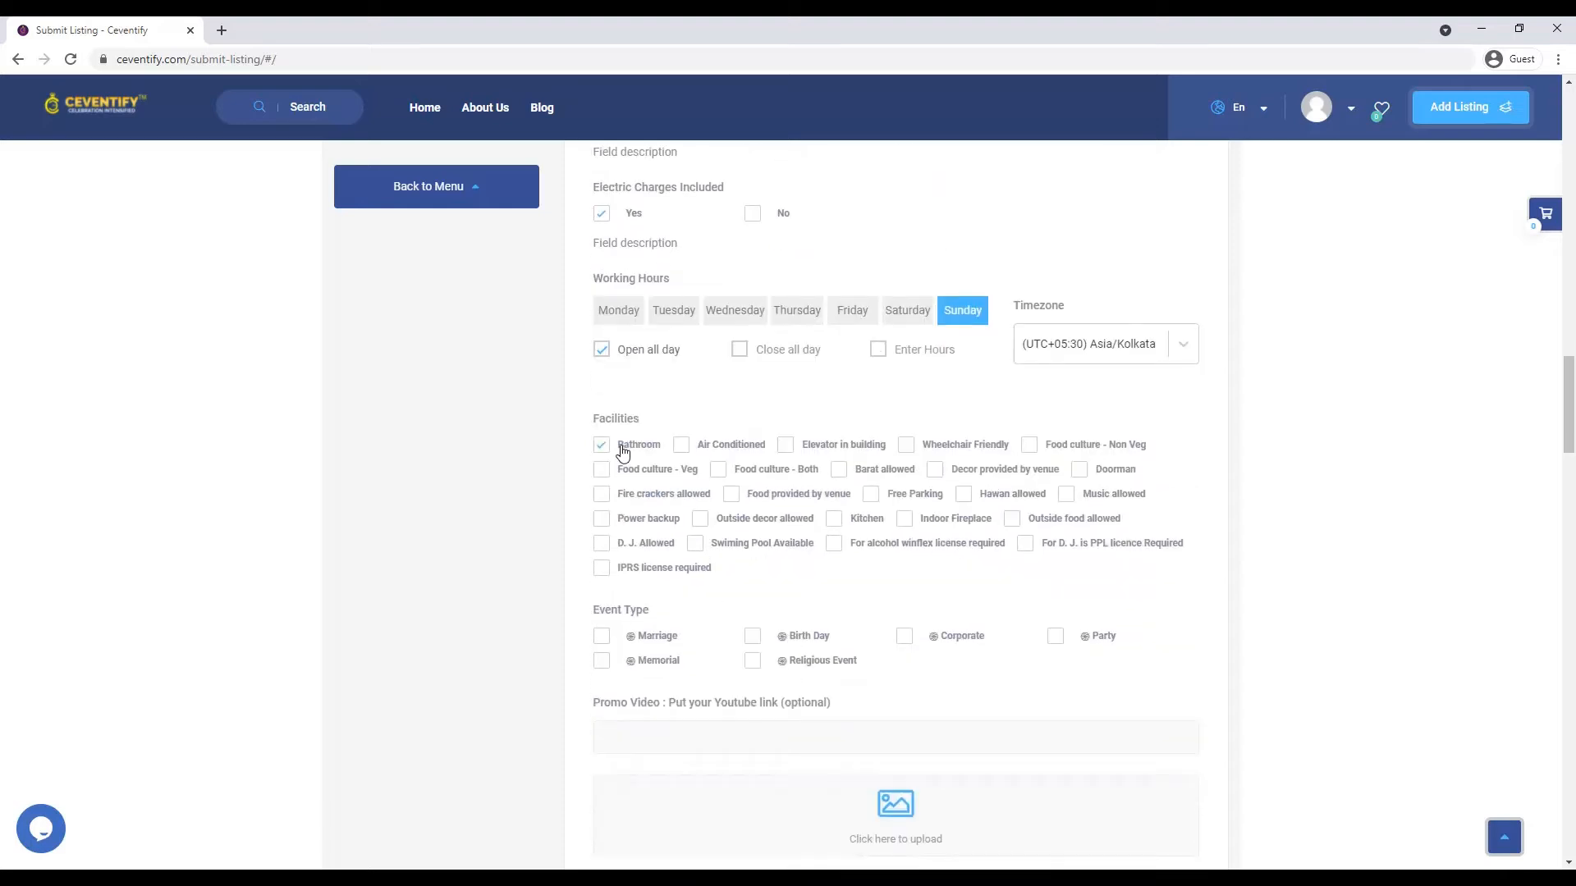
{"action": "left_click", "coordinate": [682, 450]}
{"action": "left_click", "coordinate": [785, 448]}
{"action": "left_click", "coordinate": [720, 474]}
{"action": "left_click", "coordinate": [845, 476]}
{"action": "left_click", "coordinate": [732, 498]}
{"action": "left_click", "coordinate": [731, 498]}
{"action": "left_click", "coordinate": [872, 498]}
- Tick the Hawan, Power backup, Outside decor, Kitchen, Outside food, D.J. allowed and PPL licence facilities
{"action": "left_click", "coordinate": [963, 496]}
{"action": "left_click", "coordinate": [661, 522]}
{"action": "left_click", "coordinate": [706, 525]}
{"action": "left_click", "coordinate": [833, 522]}
{"action": "left_click", "coordinate": [1012, 520]}
{"action": "left_click", "coordinate": [602, 543]}
{"action": "left_click", "coordinate": [1026, 543]}
- Mark Marriage, Birth Day, Corporate, Memorial and Party as supported event types
{"action": "left_click", "coordinate": [601, 639]}
{"action": "left_click", "coordinate": [753, 641]}
{"action": "left_click", "coordinate": [906, 641]}
{"action": "left_click", "coordinate": [606, 669]}
{"action": "left_click", "coordinate": [1059, 641]}
{"action": "scroll", "coordinate": [752, 673], "scroll_direction": "down", "scroll_amount": 3}
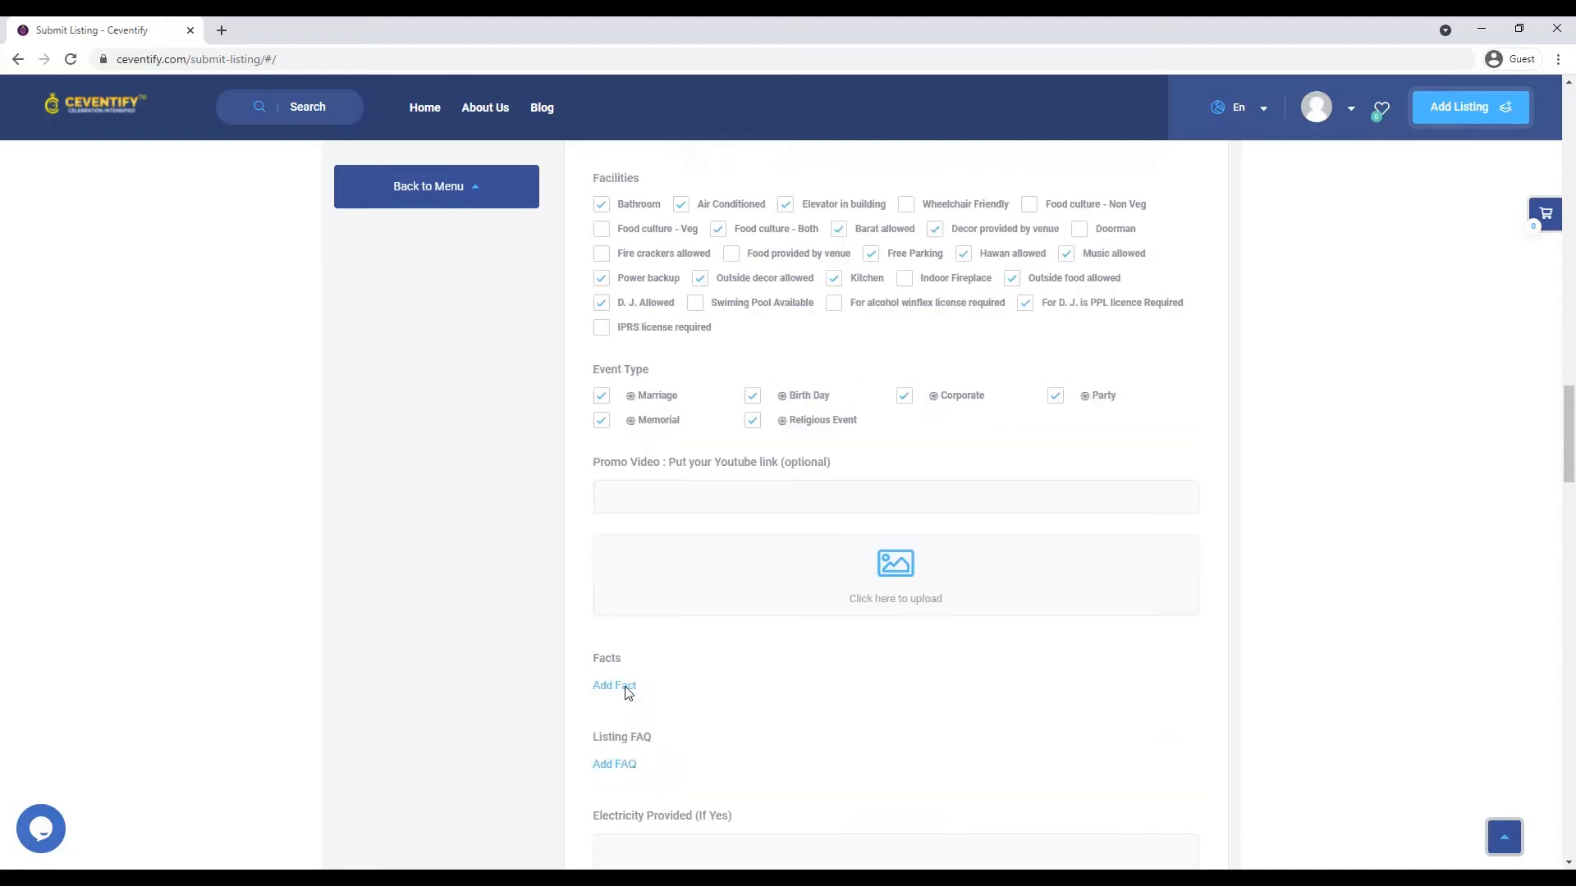
- Enter 5 KV as the electricity provided
{"action": "left_click", "coordinate": [672, 500]}
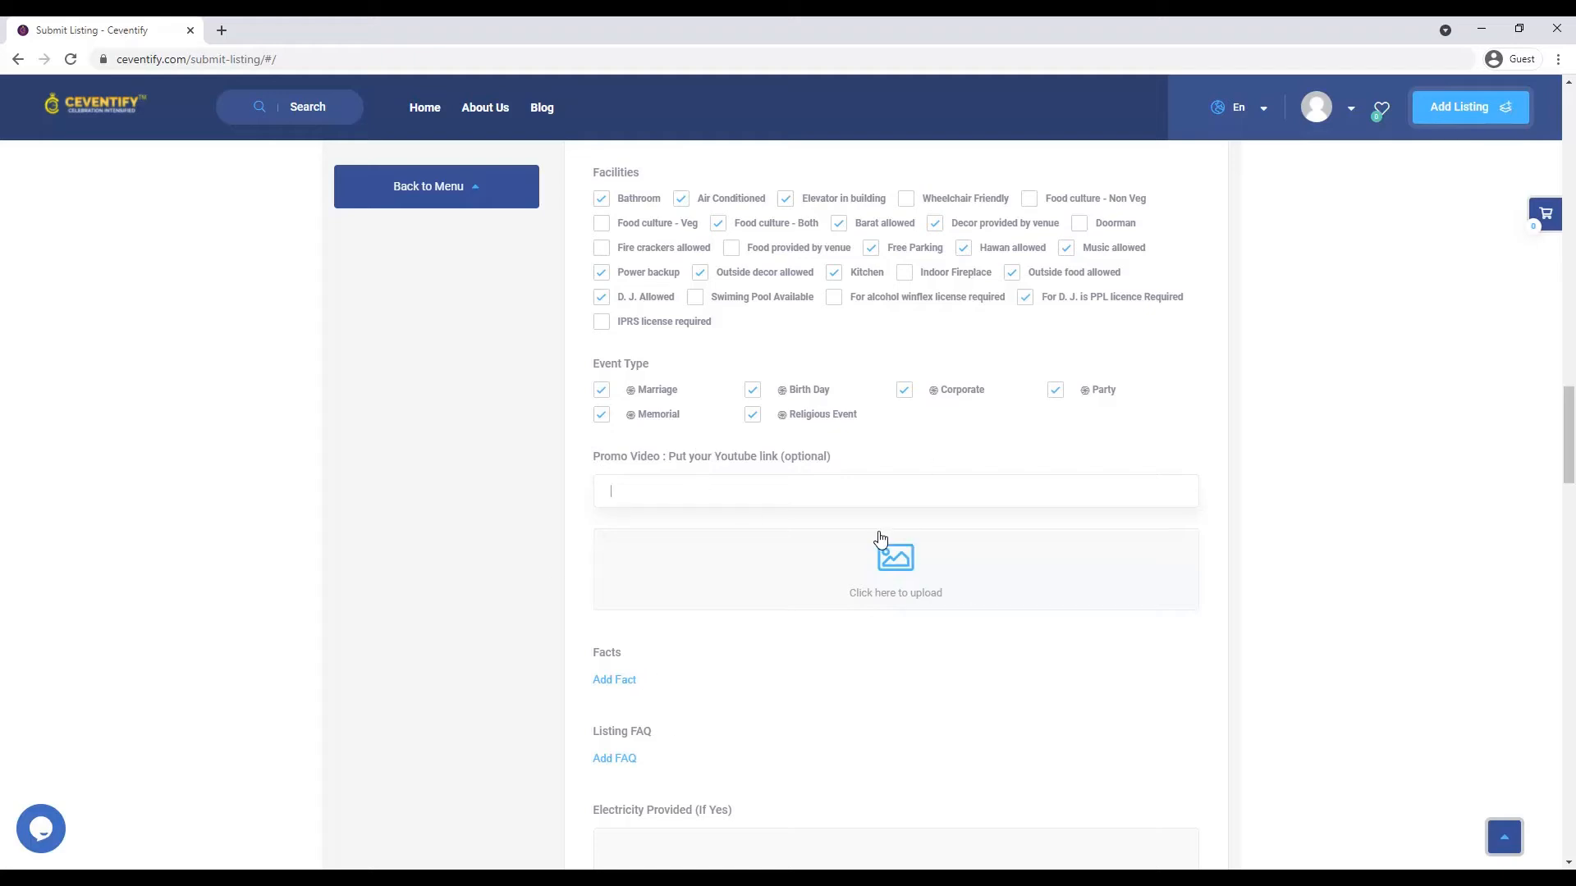
{"action": "scroll", "coordinate": [758, 550], "scroll_direction": "down", "scroll_amount": 4}
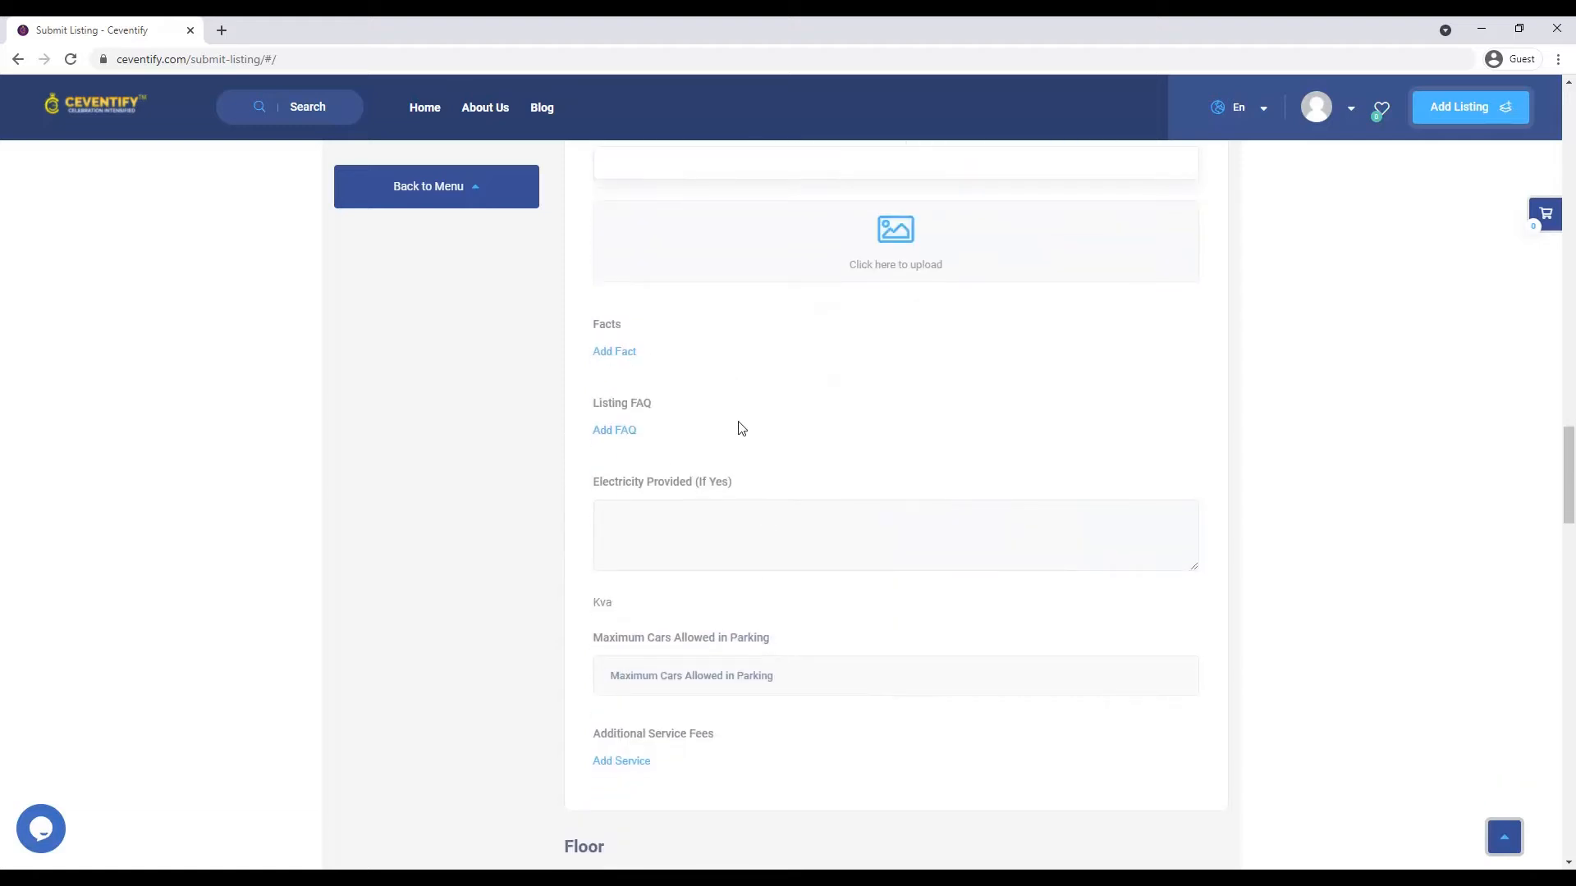
{"action": "left_click", "coordinate": [674, 530]}
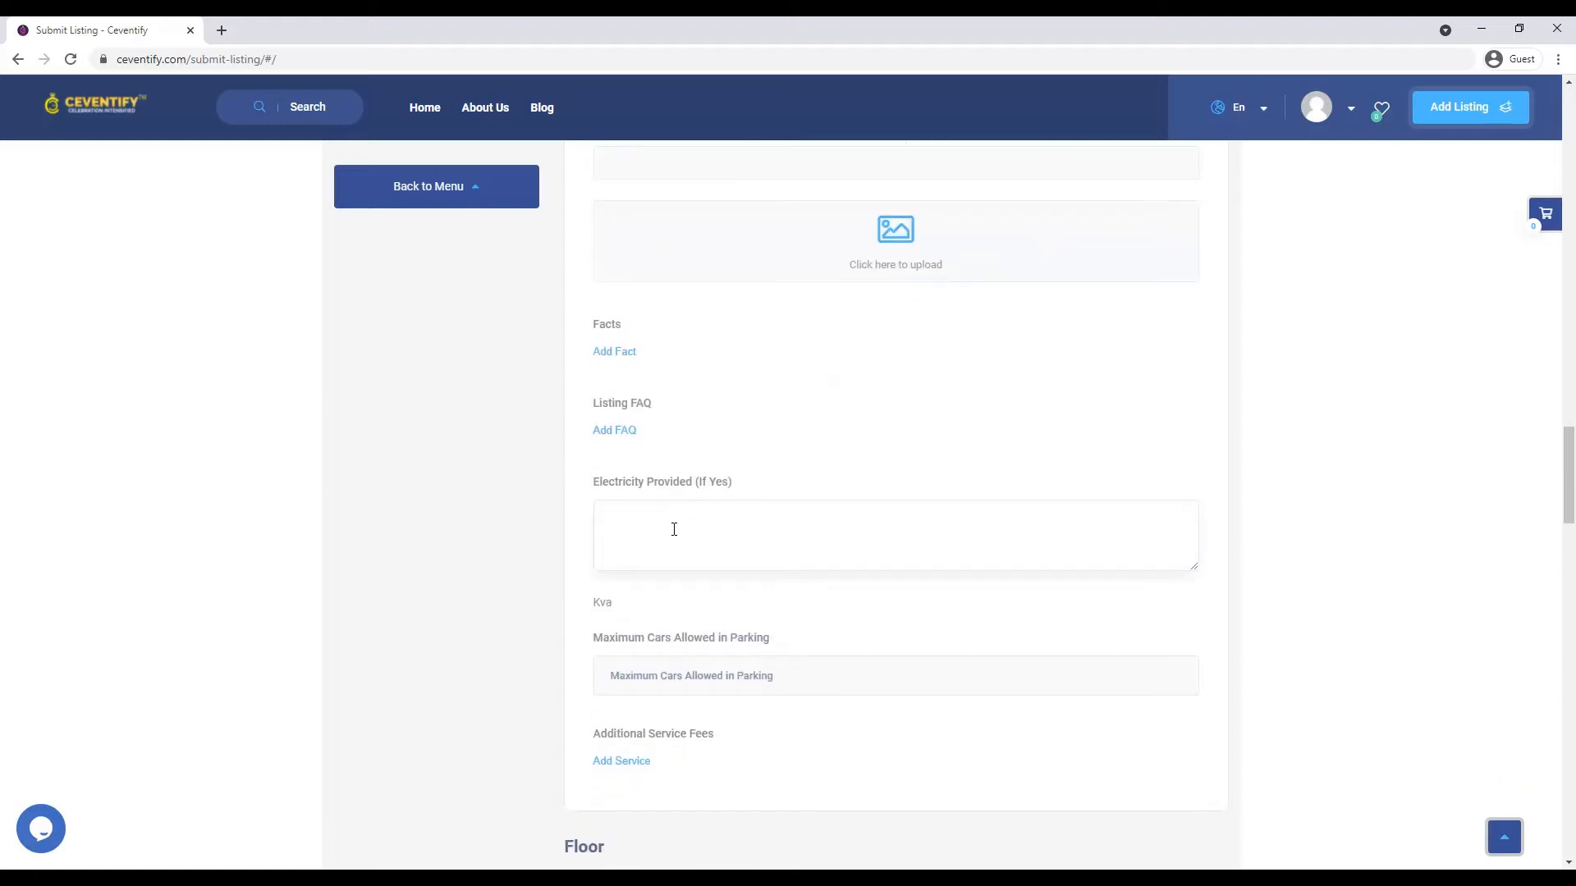
{"action": "type", "text": "5 KV"}
{"action": "scroll", "coordinate": [753, 520], "scroll_direction": "down", "scroll_amount": 1}
{"action": "scroll", "coordinate": [755, 520], "scroll_direction": "down", "scroll_amount": 2}
- Allow up to 15 cars in parking and add a Valet service priced at 0
{"action": "left_click", "coordinate": [719, 441]}
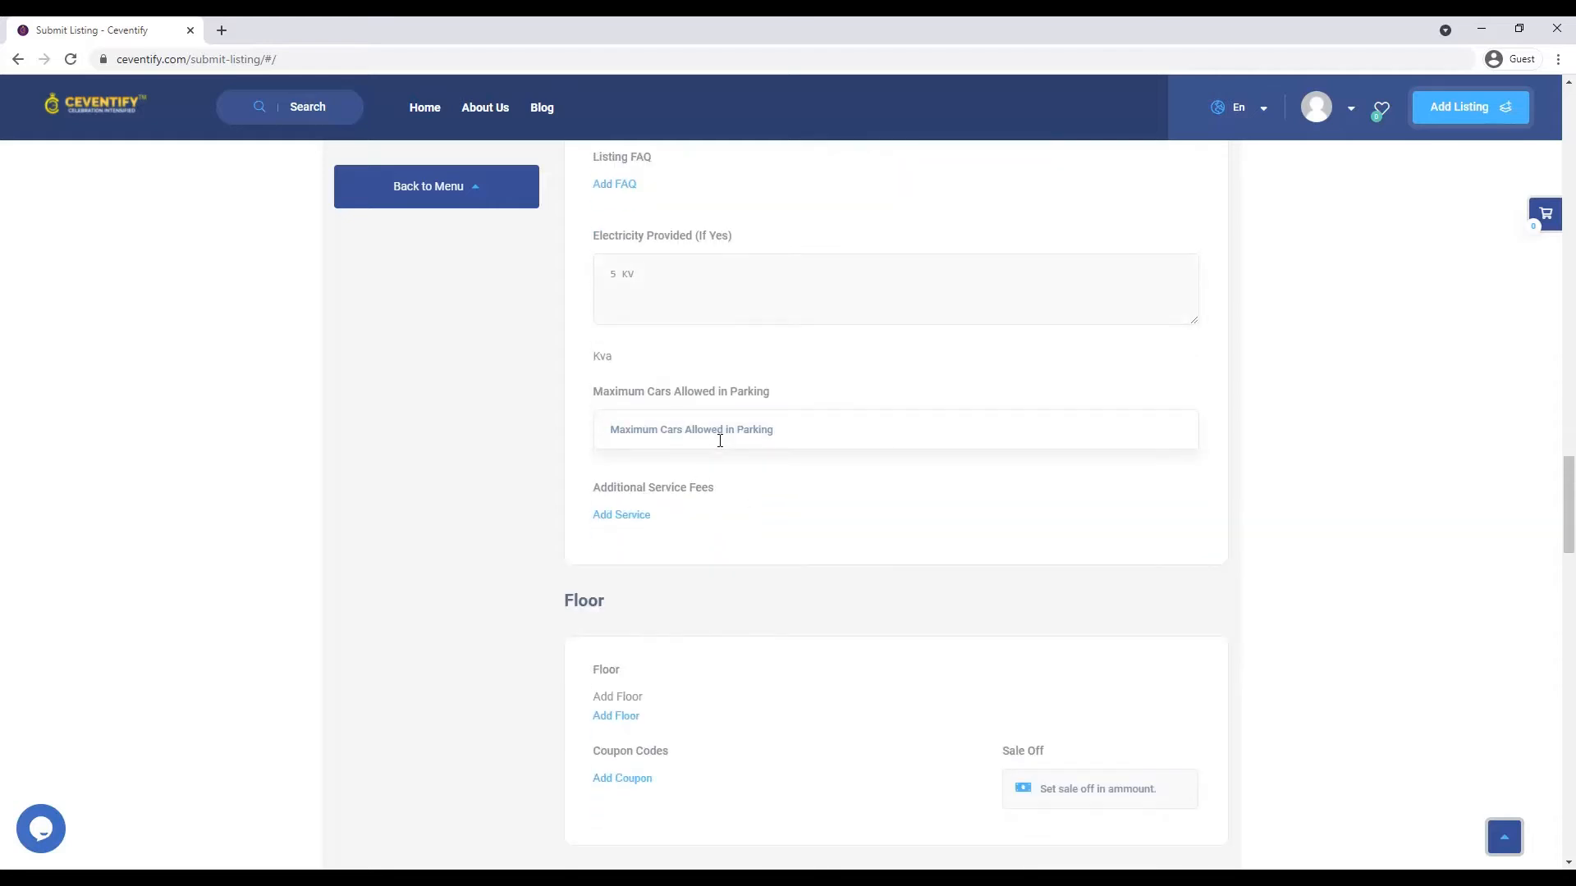
{"action": "type", "text": "15"}
{"action": "left_click", "coordinate": [640, 516]}
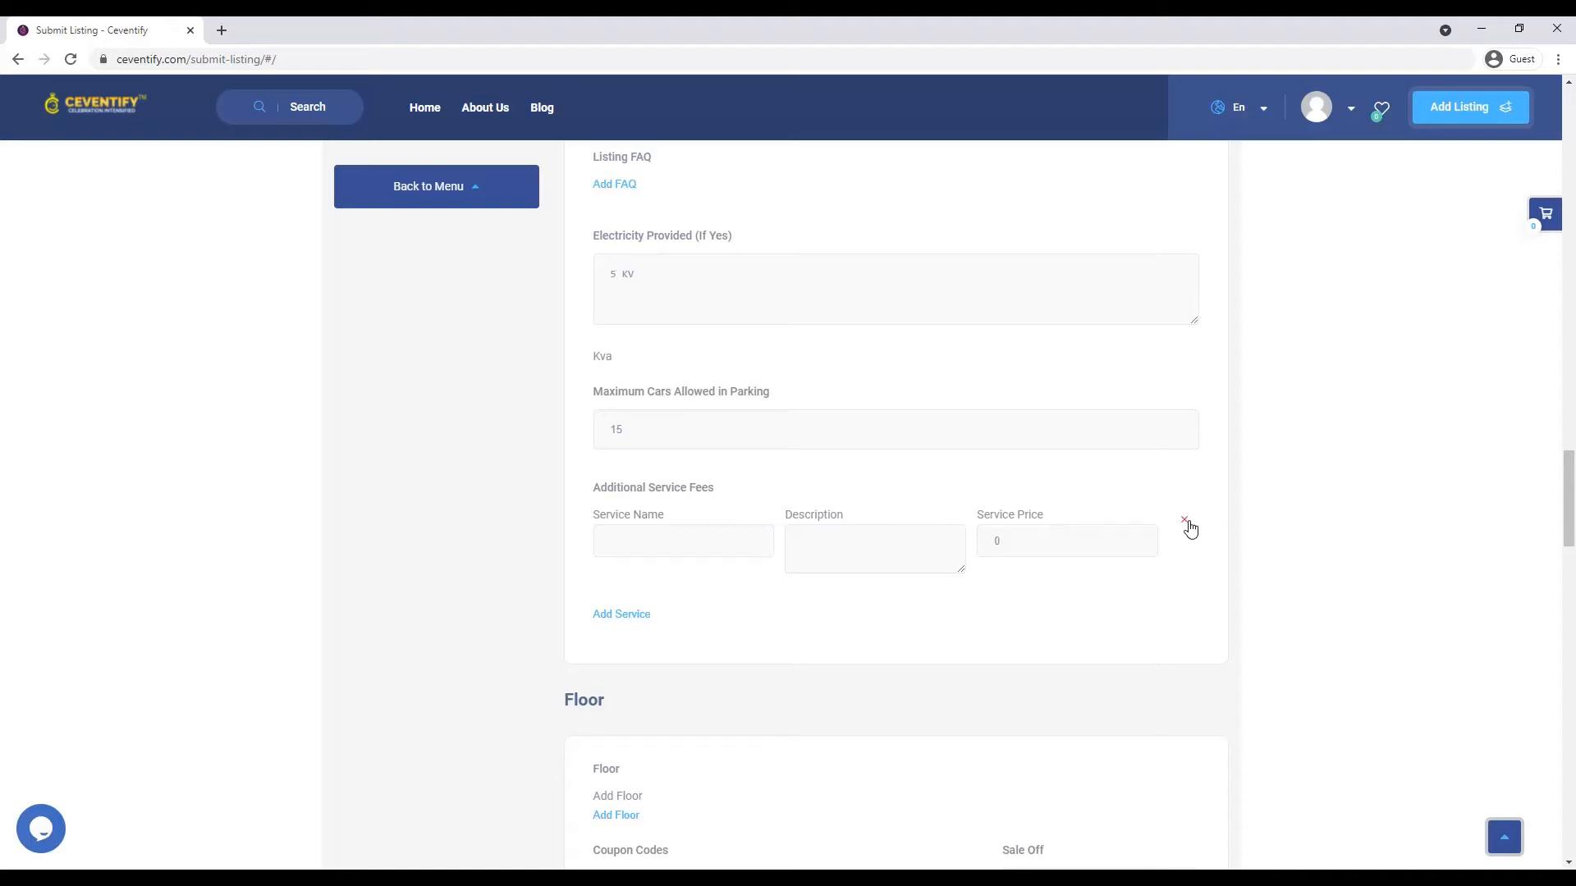
{"action": "left_click", "coordinate": [615, 549]}
{"action": "type", "text": "VA"}
{"action": "type", "text": "V"}
{"action": "type", "text": "alet"}
{"action": "left_click", "coordinate": [1067, 546]}
{"action": "double_click", "coordinate": [996, 541]}
{"action": "key", "text": "BackSpace"}
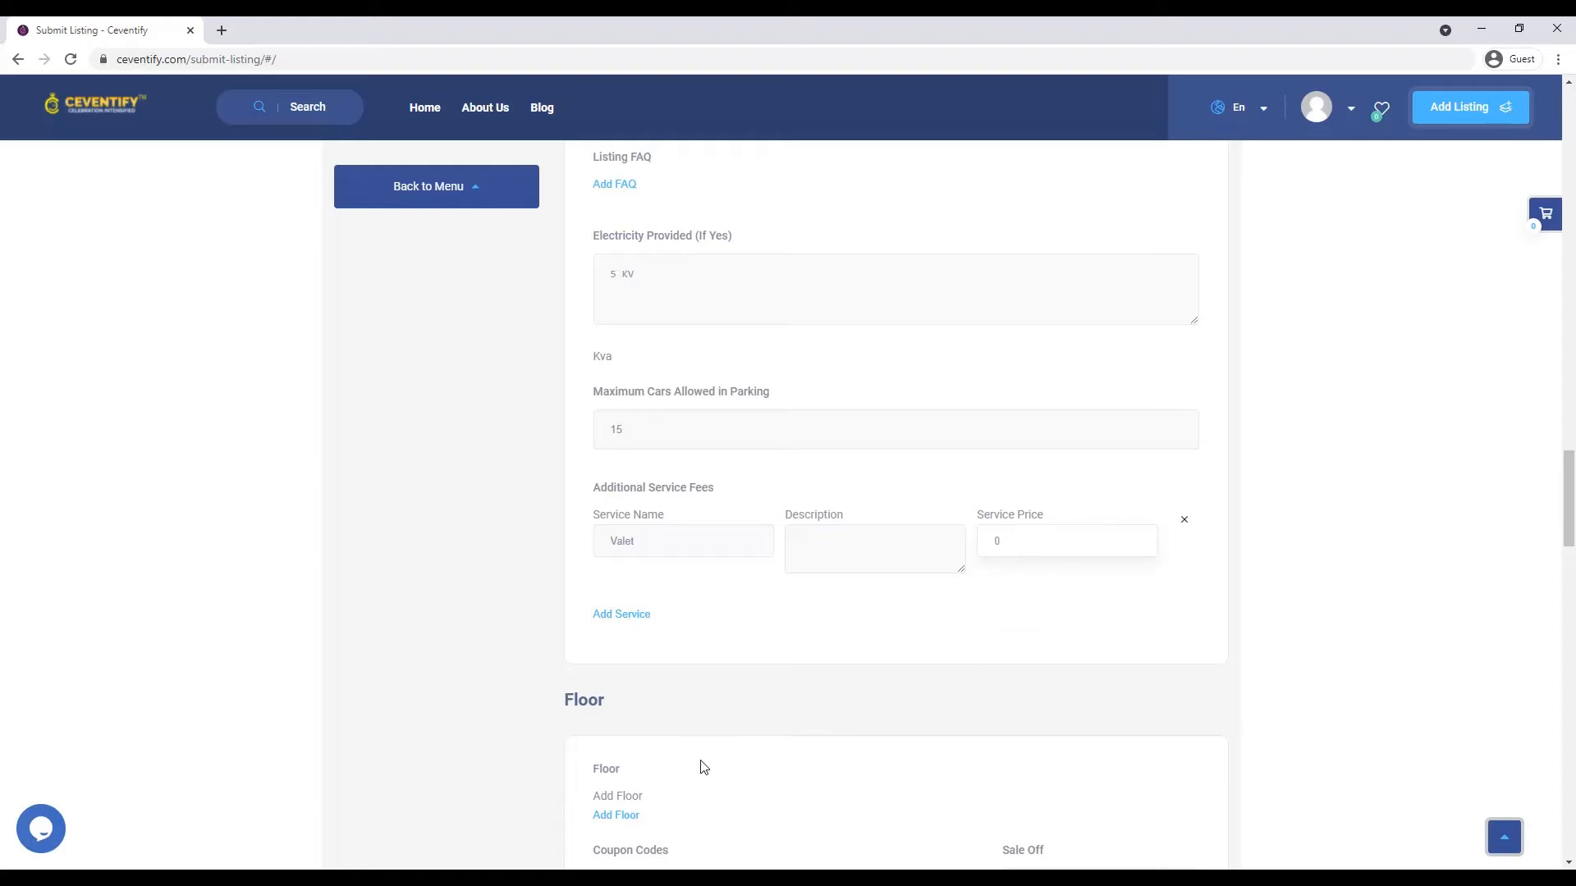
{"action": "scroll", "coordinate": [702, 764], "scroll_direction": "down", "scroll_amount": 3}
{"action": "left_click", "coordinate": [857, 601]}
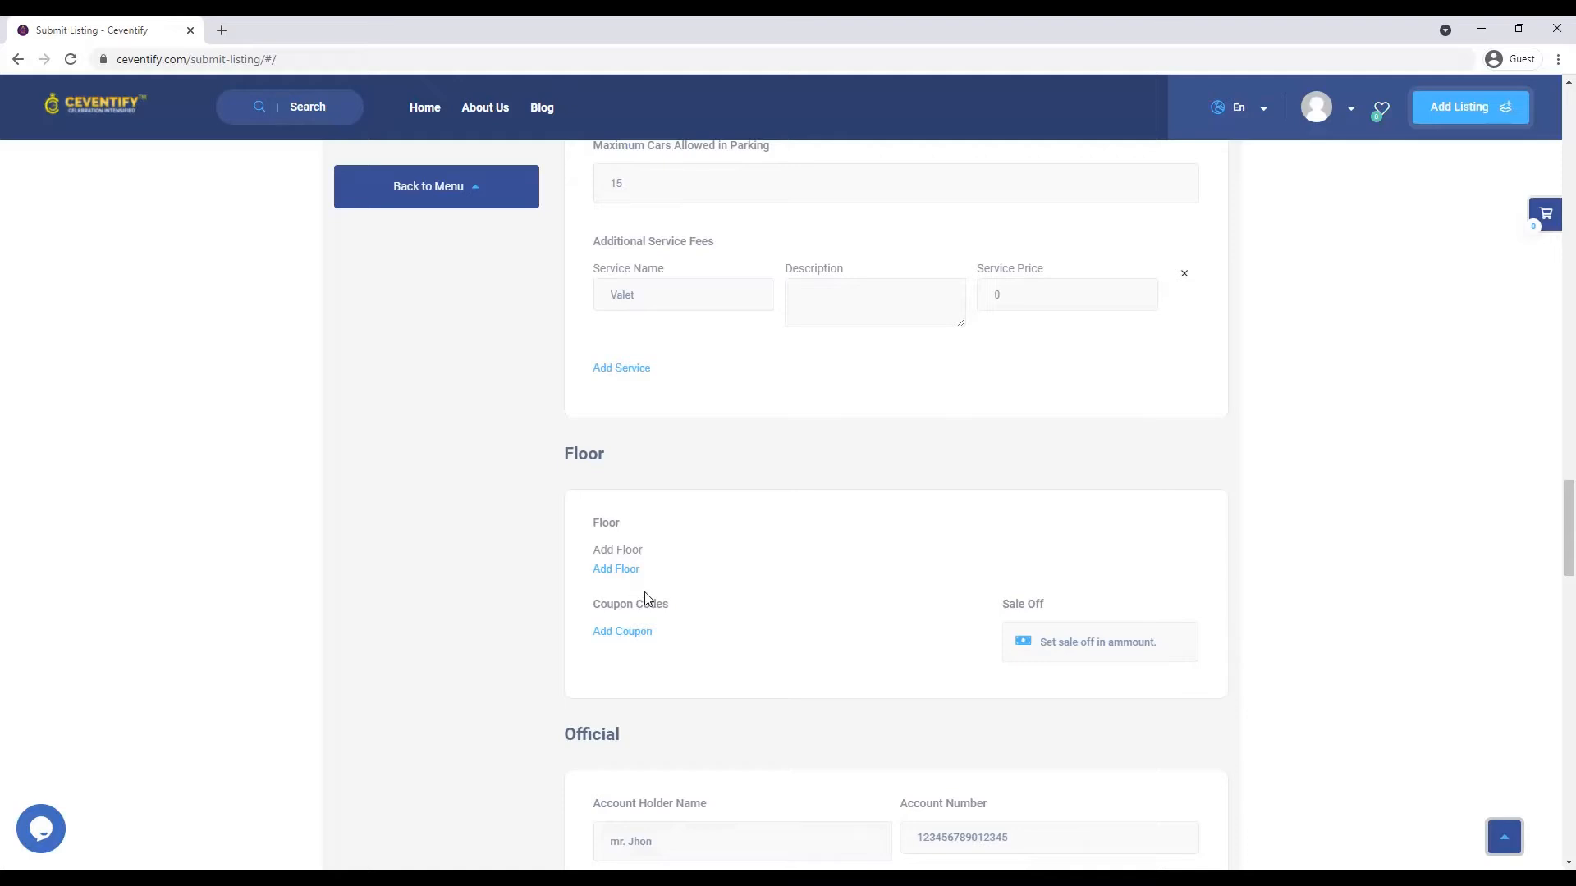
- Add a floor titled '1st Floor with A.C' priced at 25000
{"action": "left_click", "coordinate": [618, 572]}
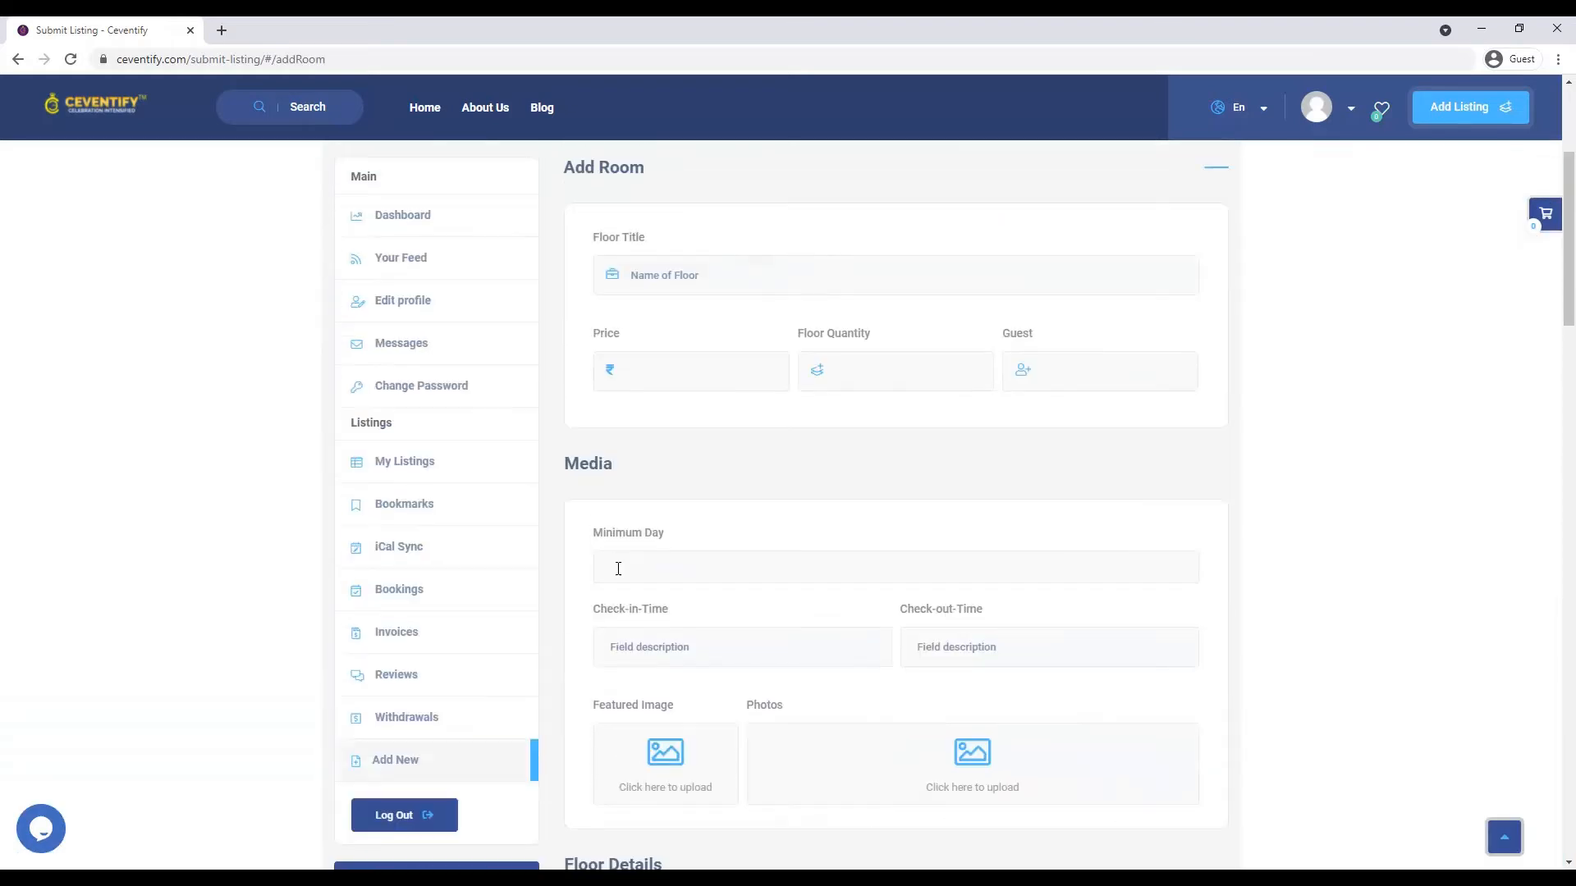
{"action": "left_click", "coordinate": [648, 279]}
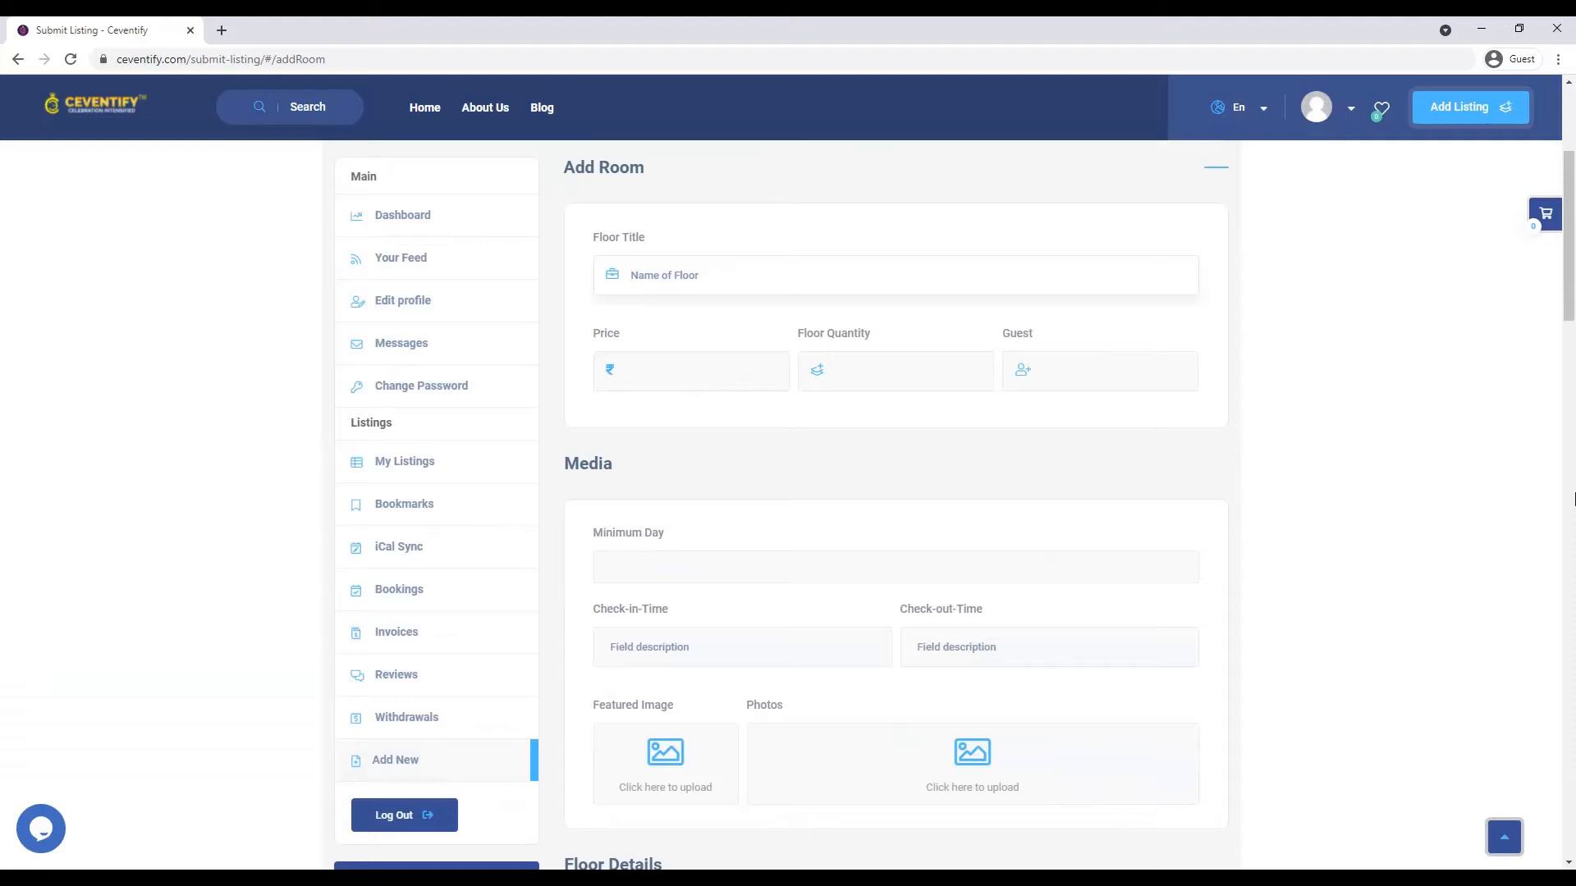
{"action": "type", "text": "1sr"}
{"action": "type", "text": "t"}
{"action": "type", "text": " Floor "}
{"action": "type", "text": "wir"}
{"action": "type", "text": "h"}
{"action": "key", "text": "BackSpace"}
{"action": "key", "text": "BackSpace"}
{"action": "key", "text": "BackSpace"}
{"action": "type", "text": "ith A.C"}
{"action": "left_click", "coordinate": [693, 388]}
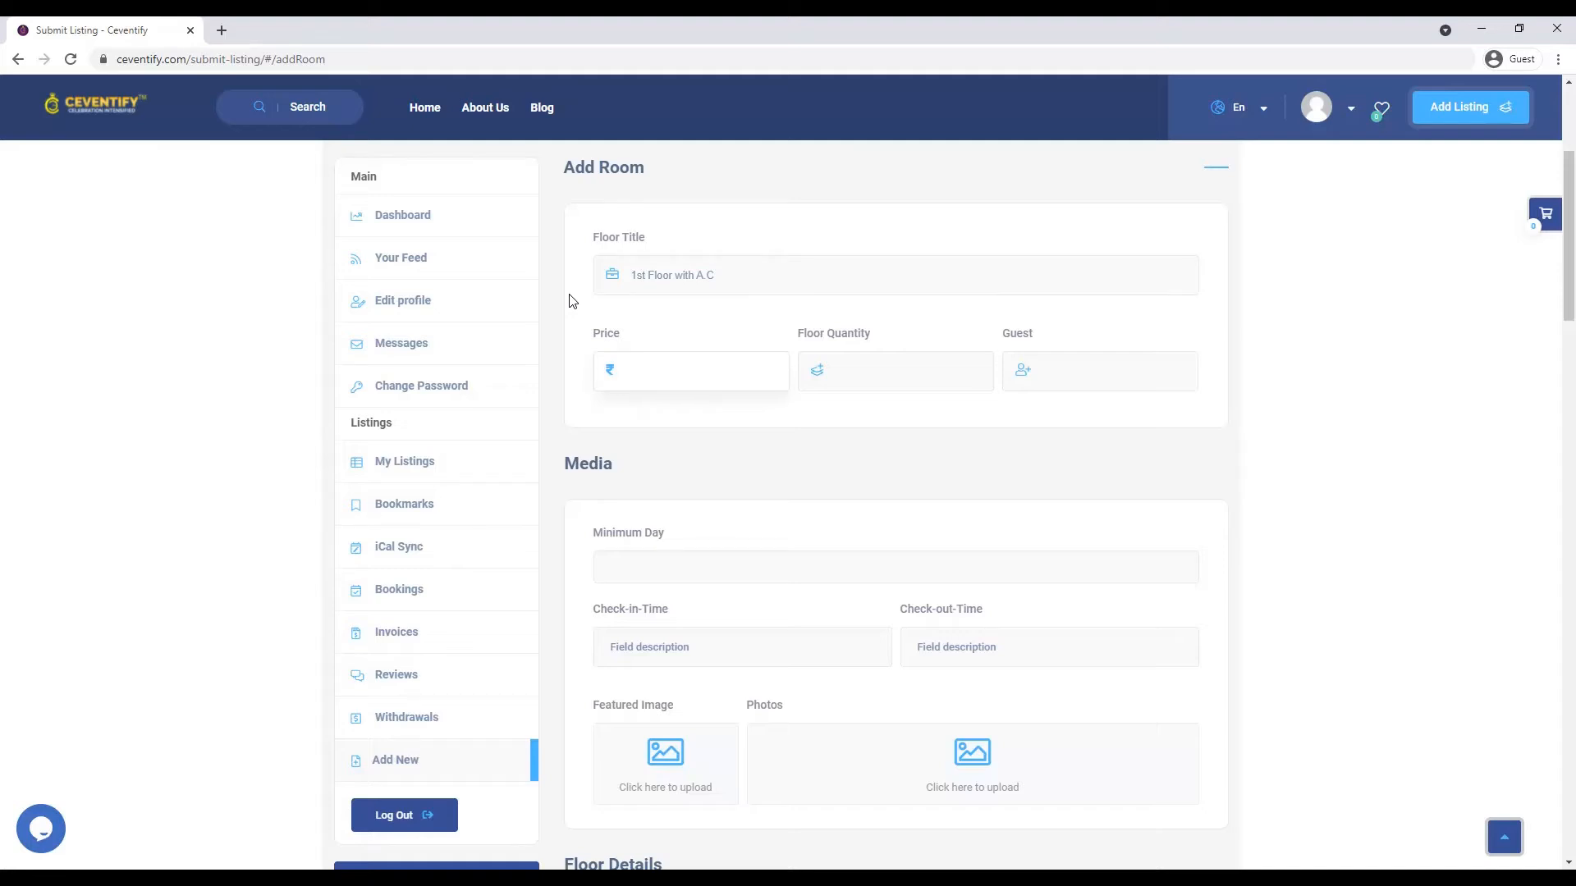
{"action": "type", "text": "150"}
{"action": "key", "text": "BackSpace"}
{"action": "type", "text": "25000"}
- Set quantity 1, 100 guests, minimum 1 day, check-in 06:00 AM and check-out 12:00 AM
{"action": "left_click", "coordinate": [920, 387]}
{"action": "type", "text": "1"}
{"action": "left_click", "coordinate": [1085, 381]}
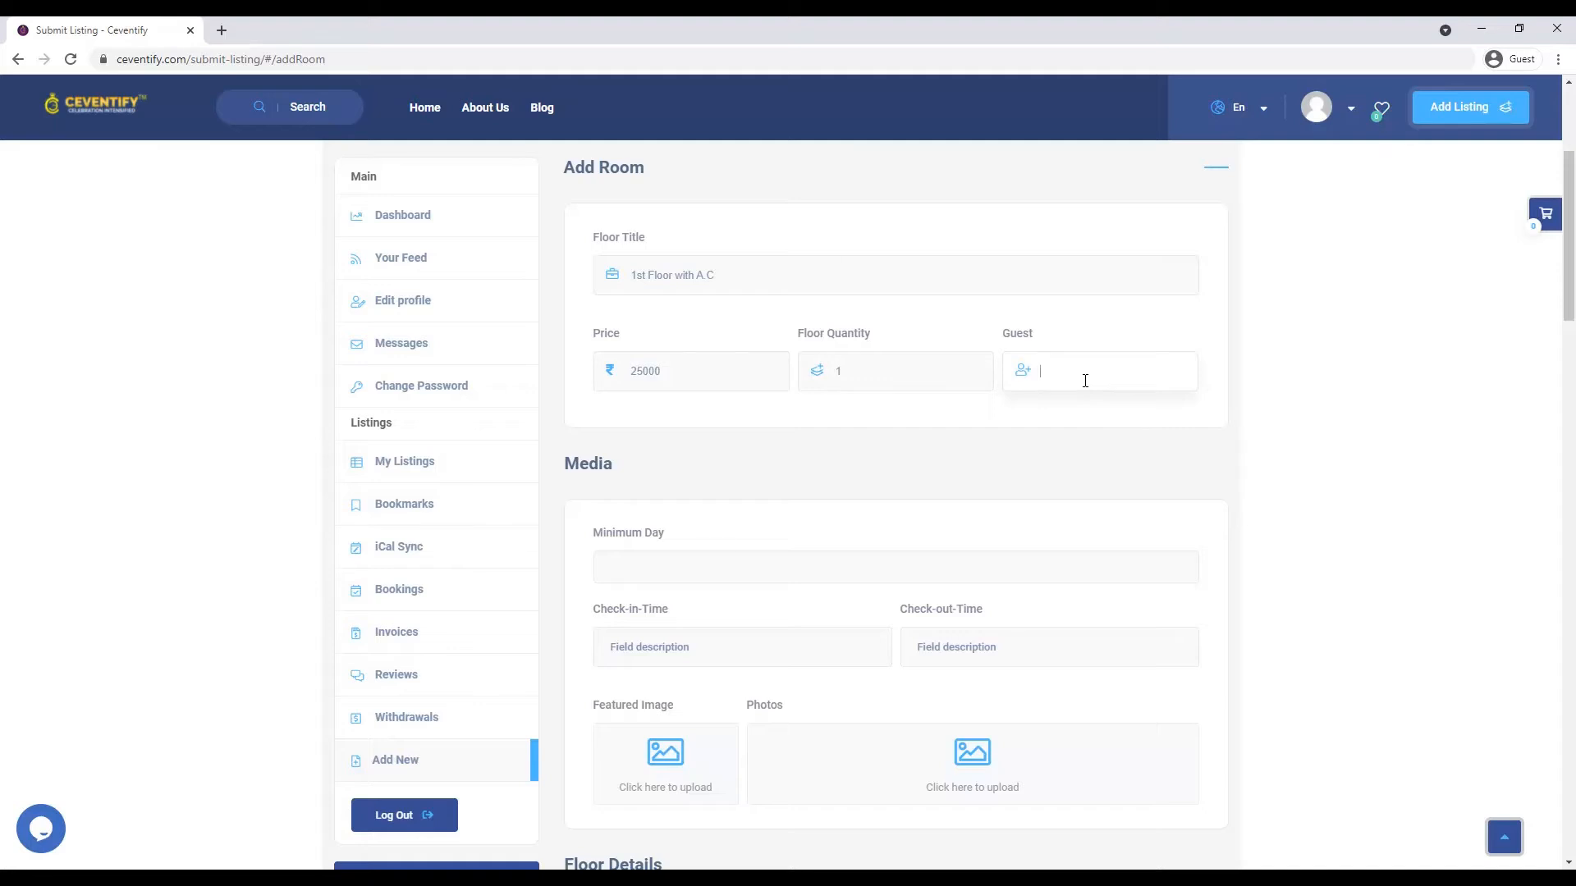
{"action": "type", "text": "100"}
{"action": "left_click", "coordinate": [681, 591]}
{"action": "type", "text": "1"}
{"action": "left_click", "coordinate": [684, 655]}
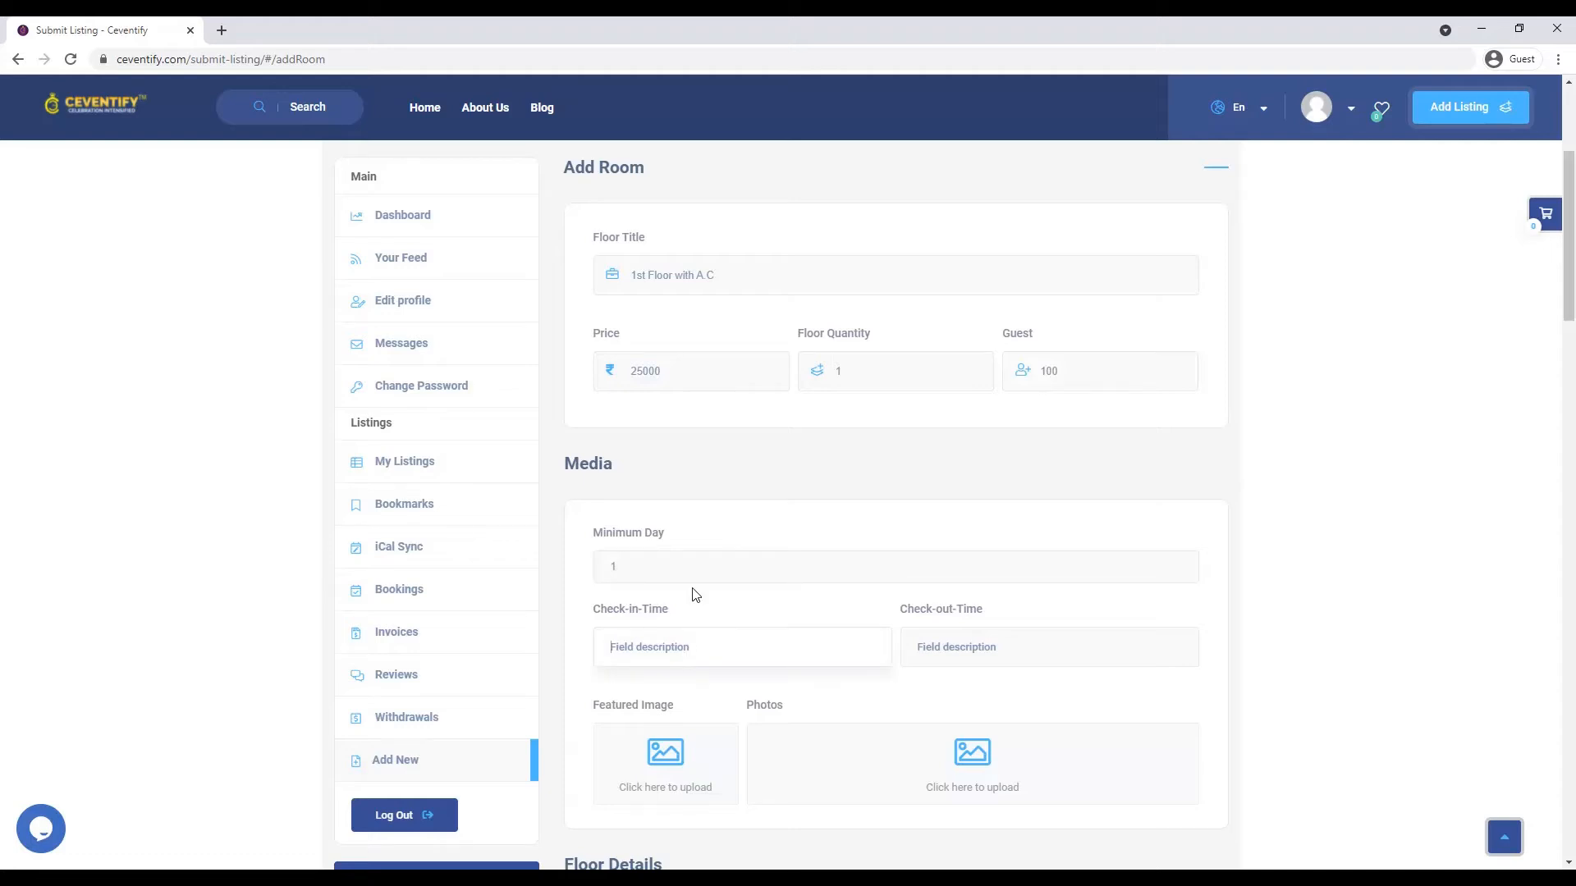
{"action": "type", "text": "06:00 AM"}
{"action": "left_click", "coordinate": [1084, 651]}
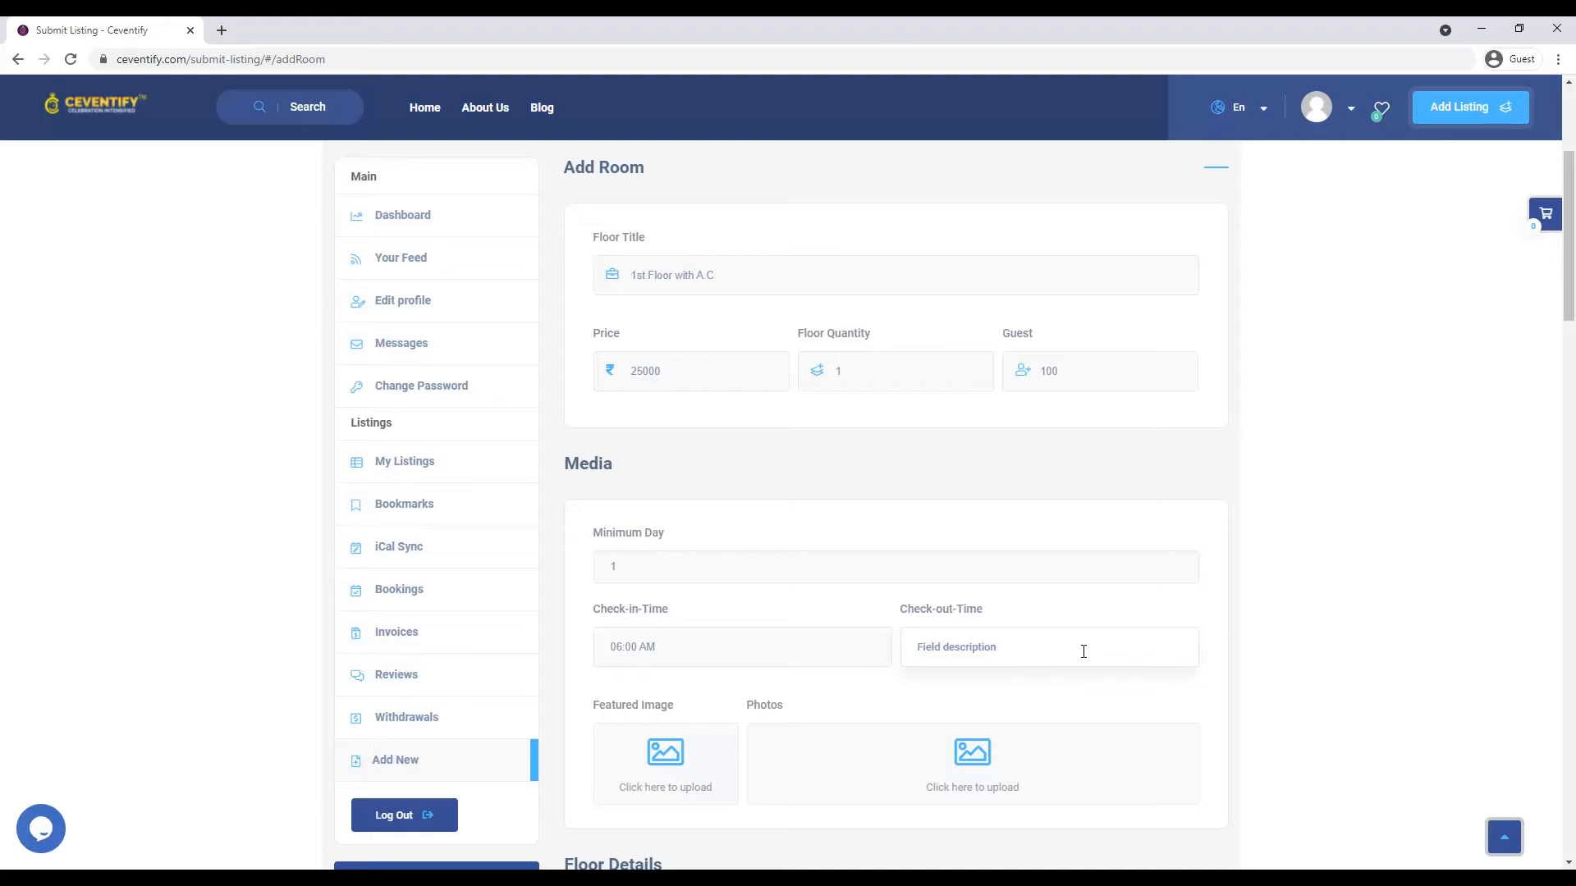
{"action": "type", "text": "12:00 AM"}
{"action": "scroll", "coordinate": [1080, 643], "scroll_direction": "down", "scroll_amount": 2}
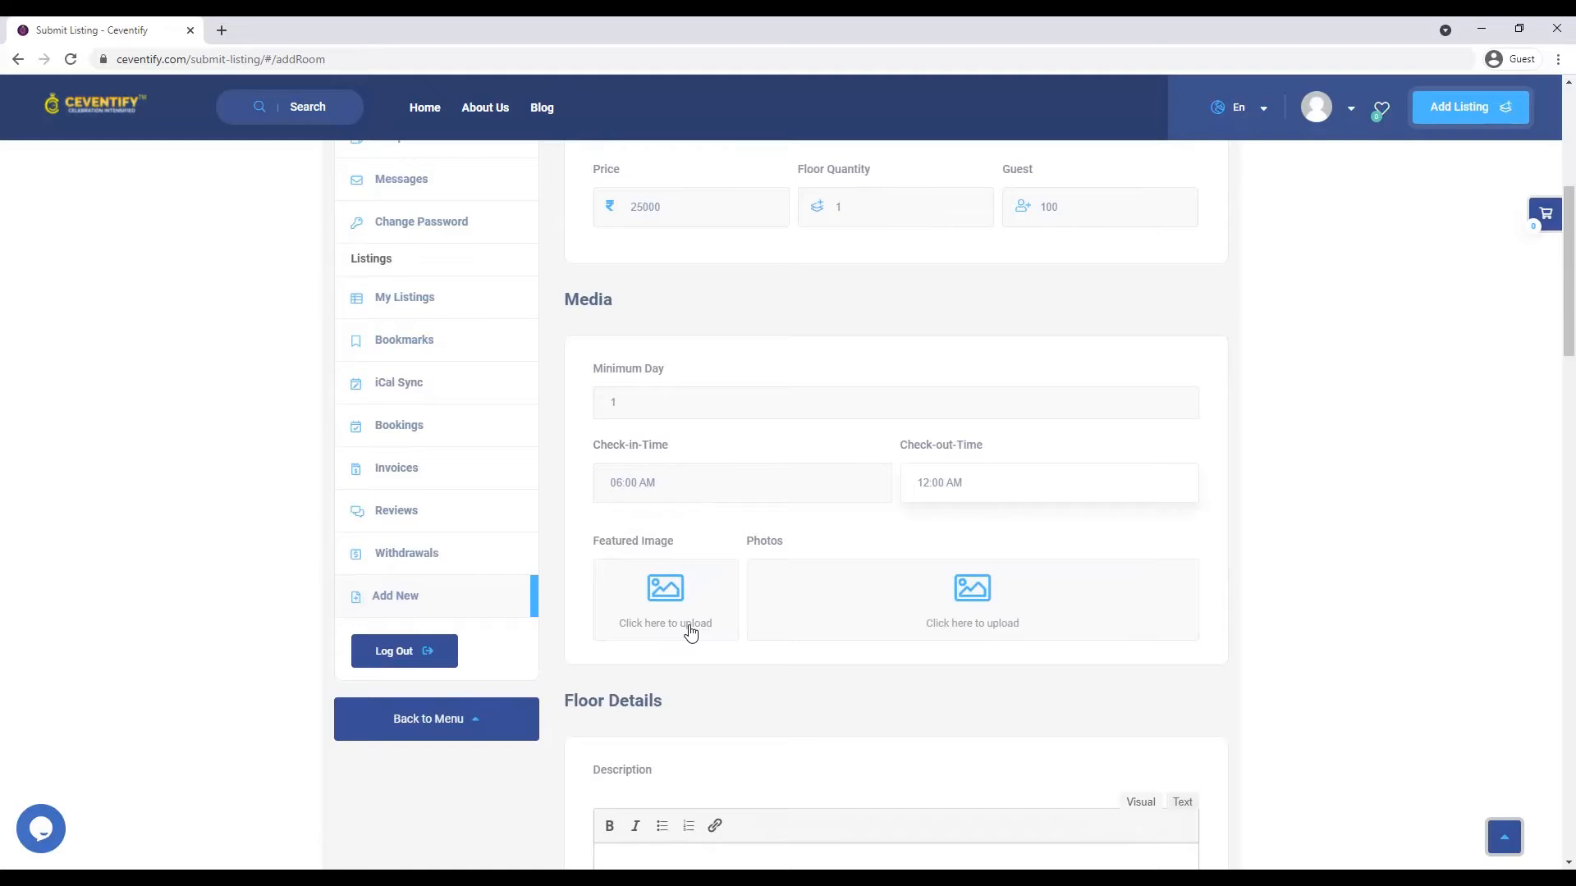
- Upload the larica 3 photo and make it the floor's featured image
{"action": "left_click", "coordinate": [689, 630]}
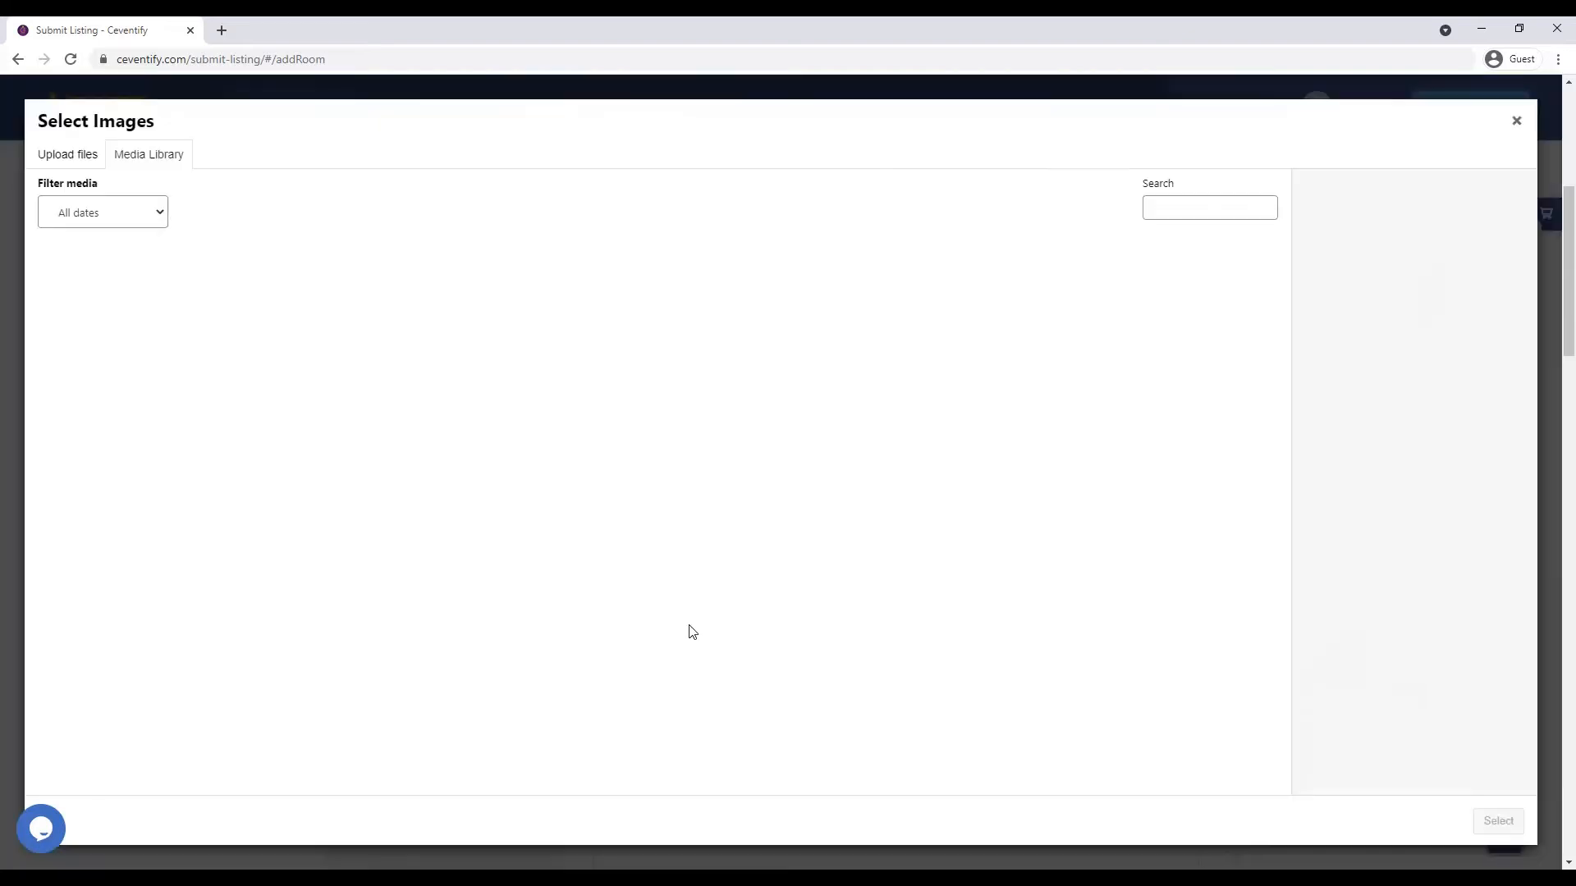
{"action": "left_click", "coordinate": [69, 156]}
{"action": "left_click", "coordinate": [772, 450]}
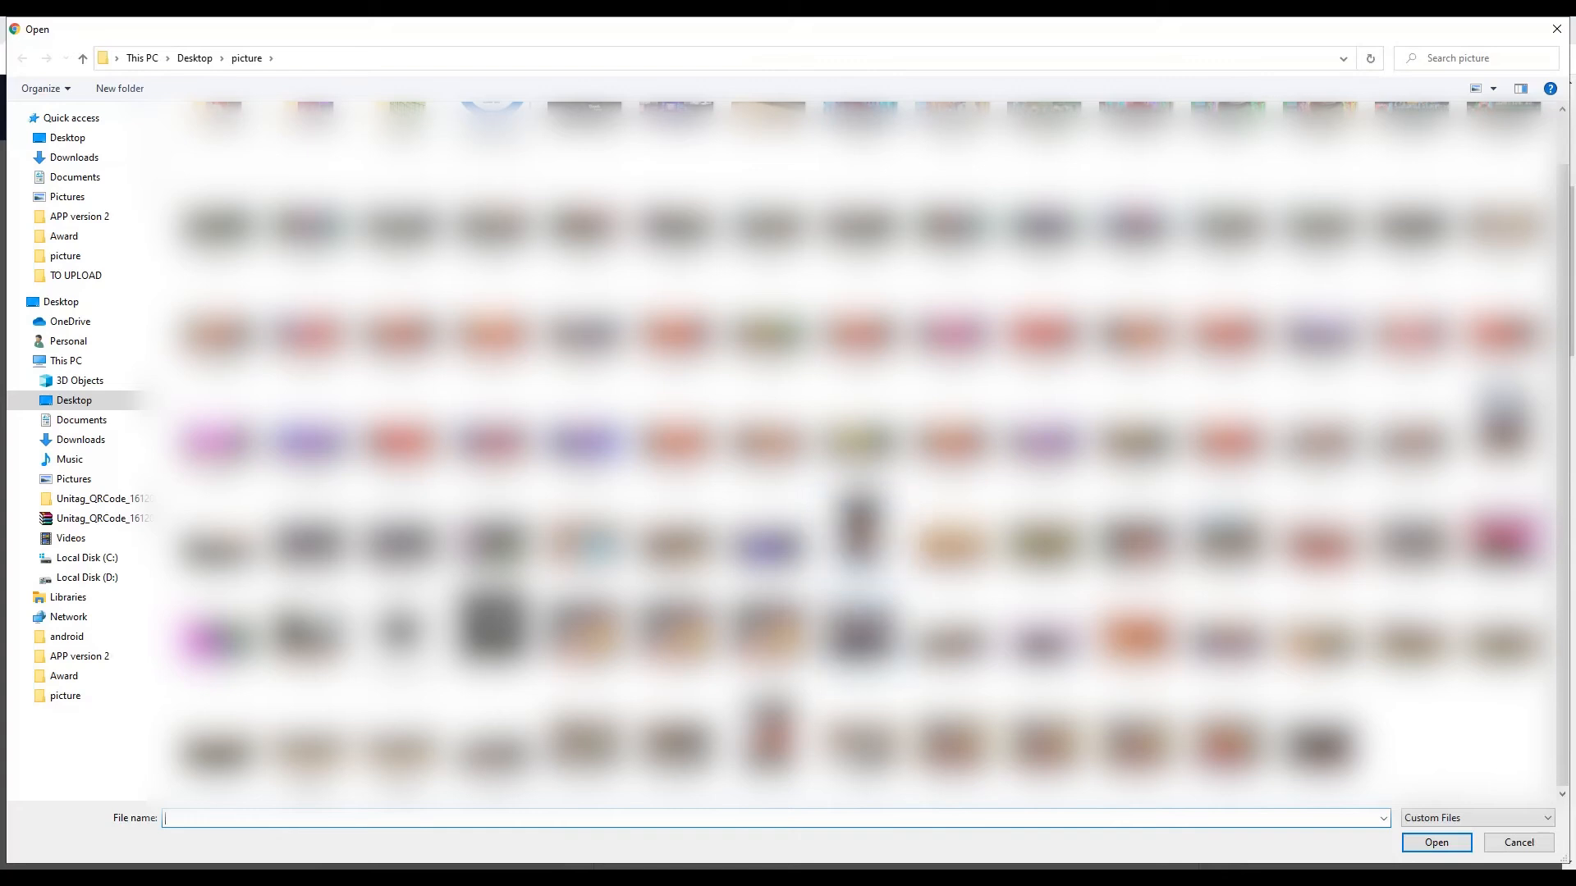
{"action": "scroll", "coordinate": [861, 452], "scroll_direction": "up", "scroll_amount": 1}
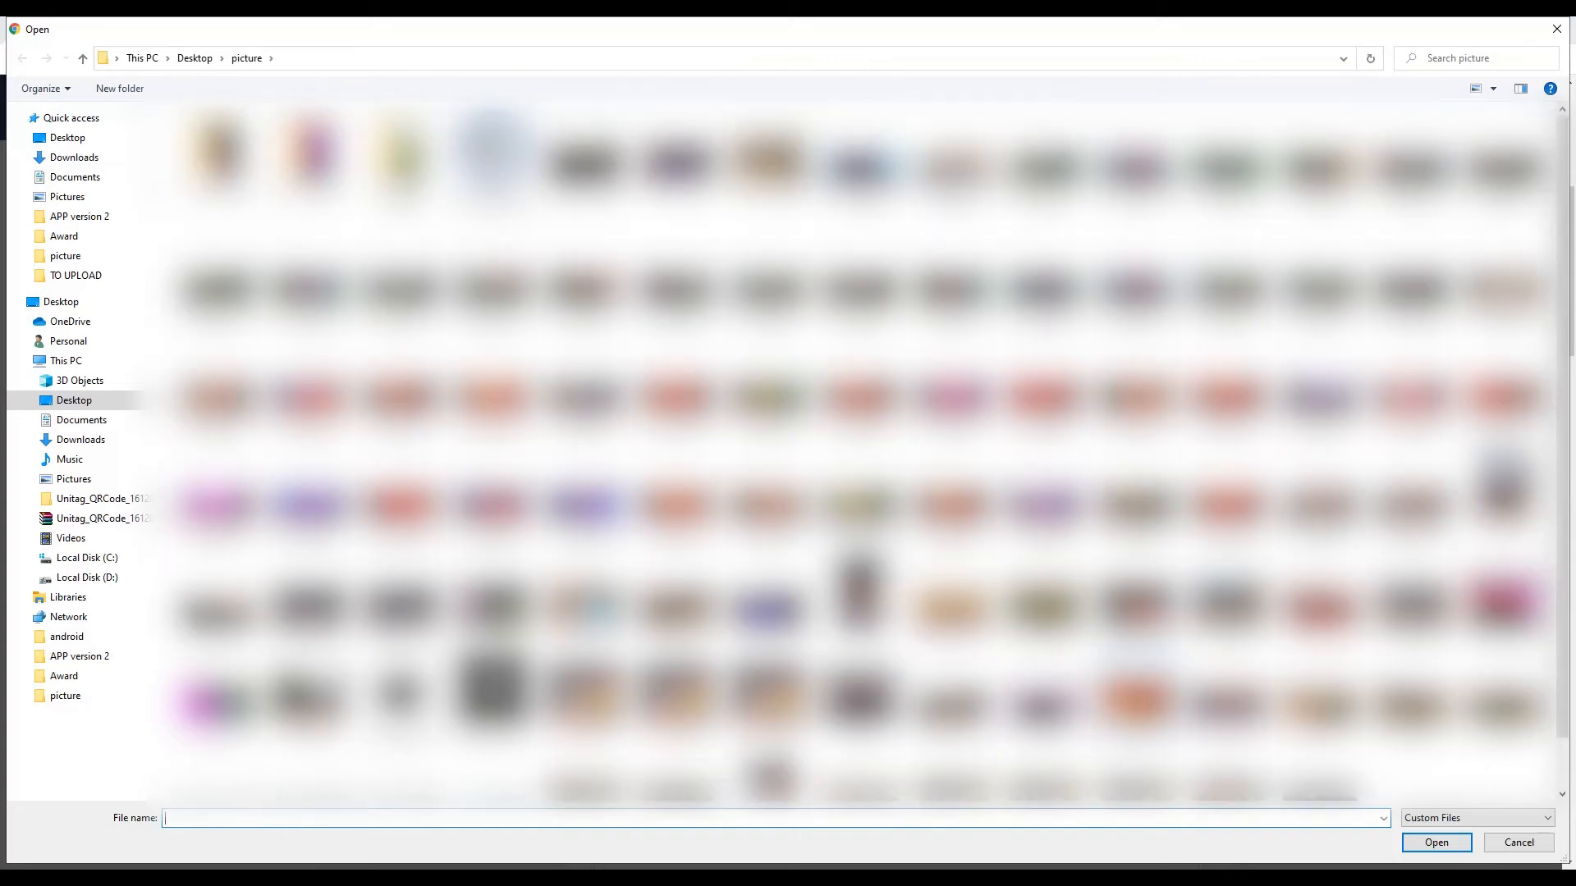
{"action": "left_click", "coordinate": [675, 587]}
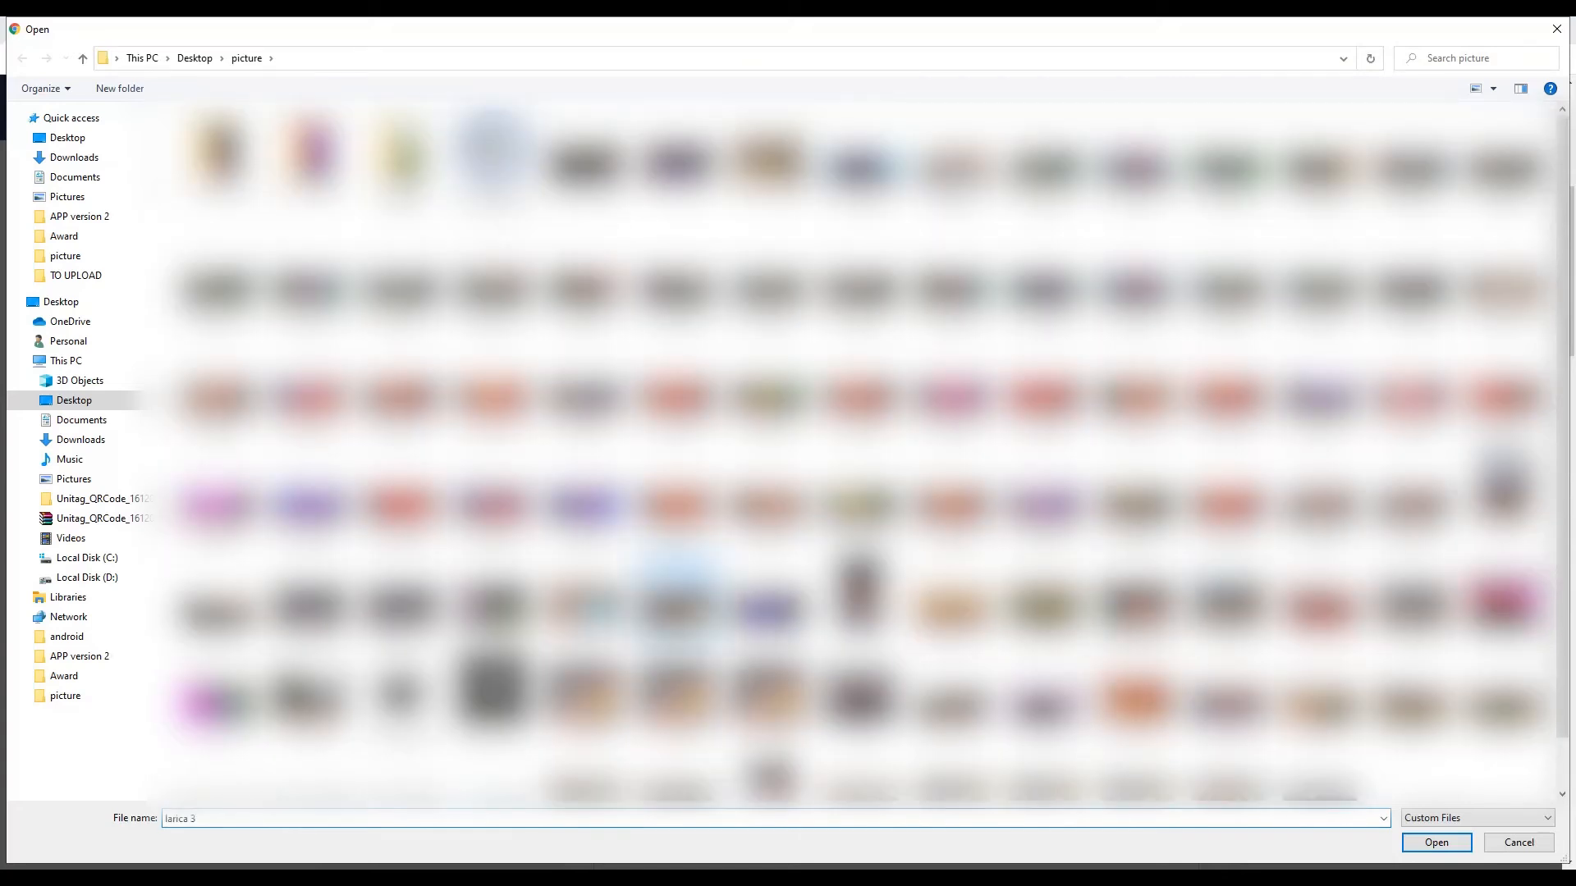
{"action": "left_click", "coordinate": [1438, 843]}
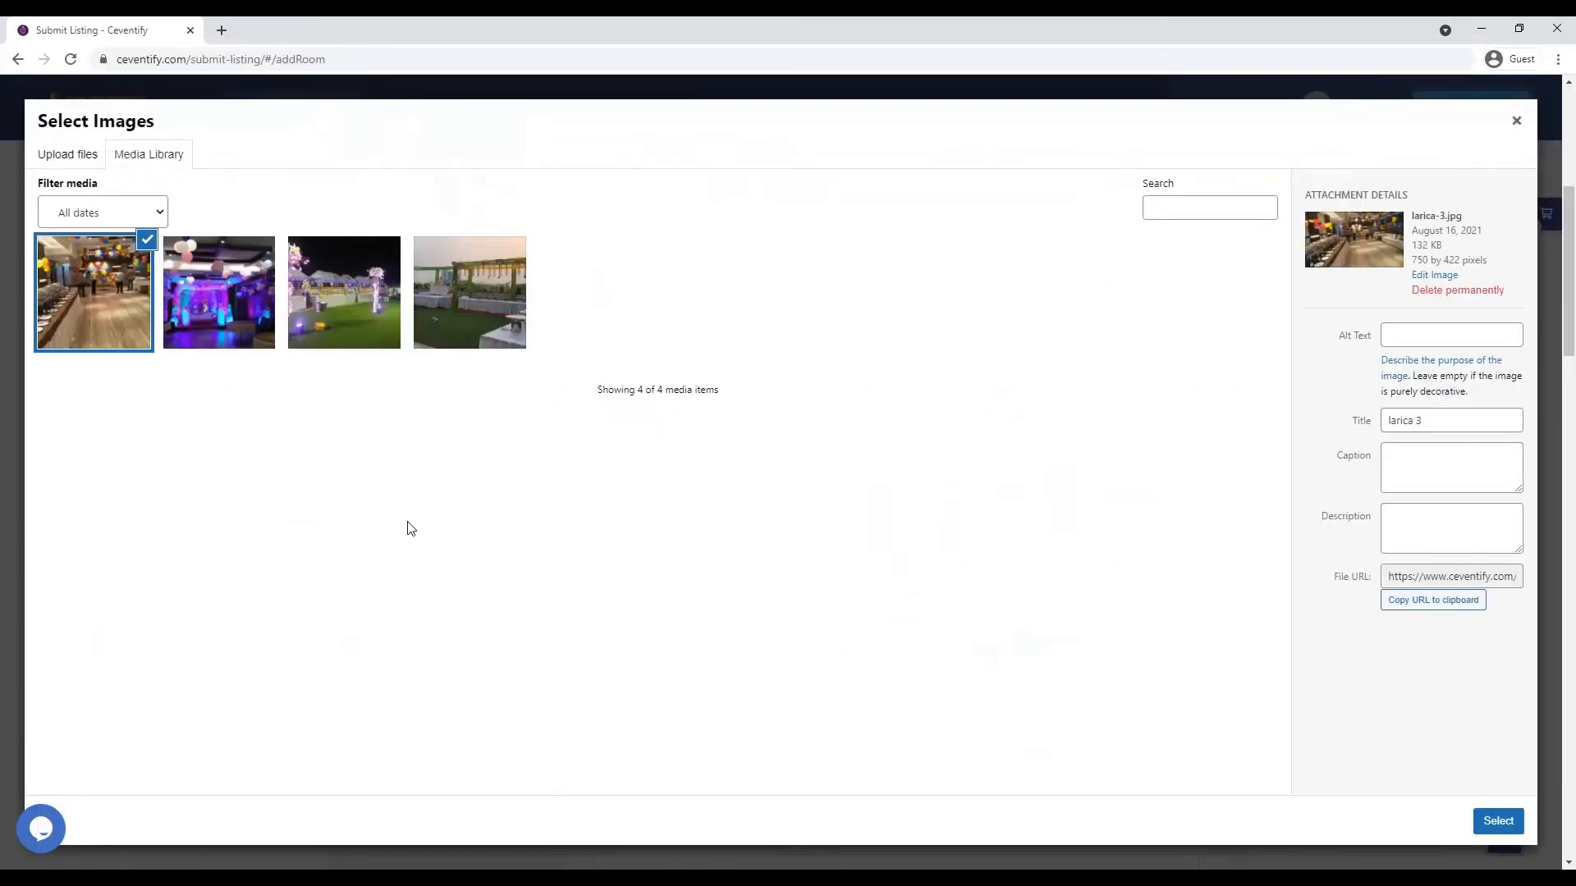
{"action": "left_click", "coordinate": [1494, 821]}
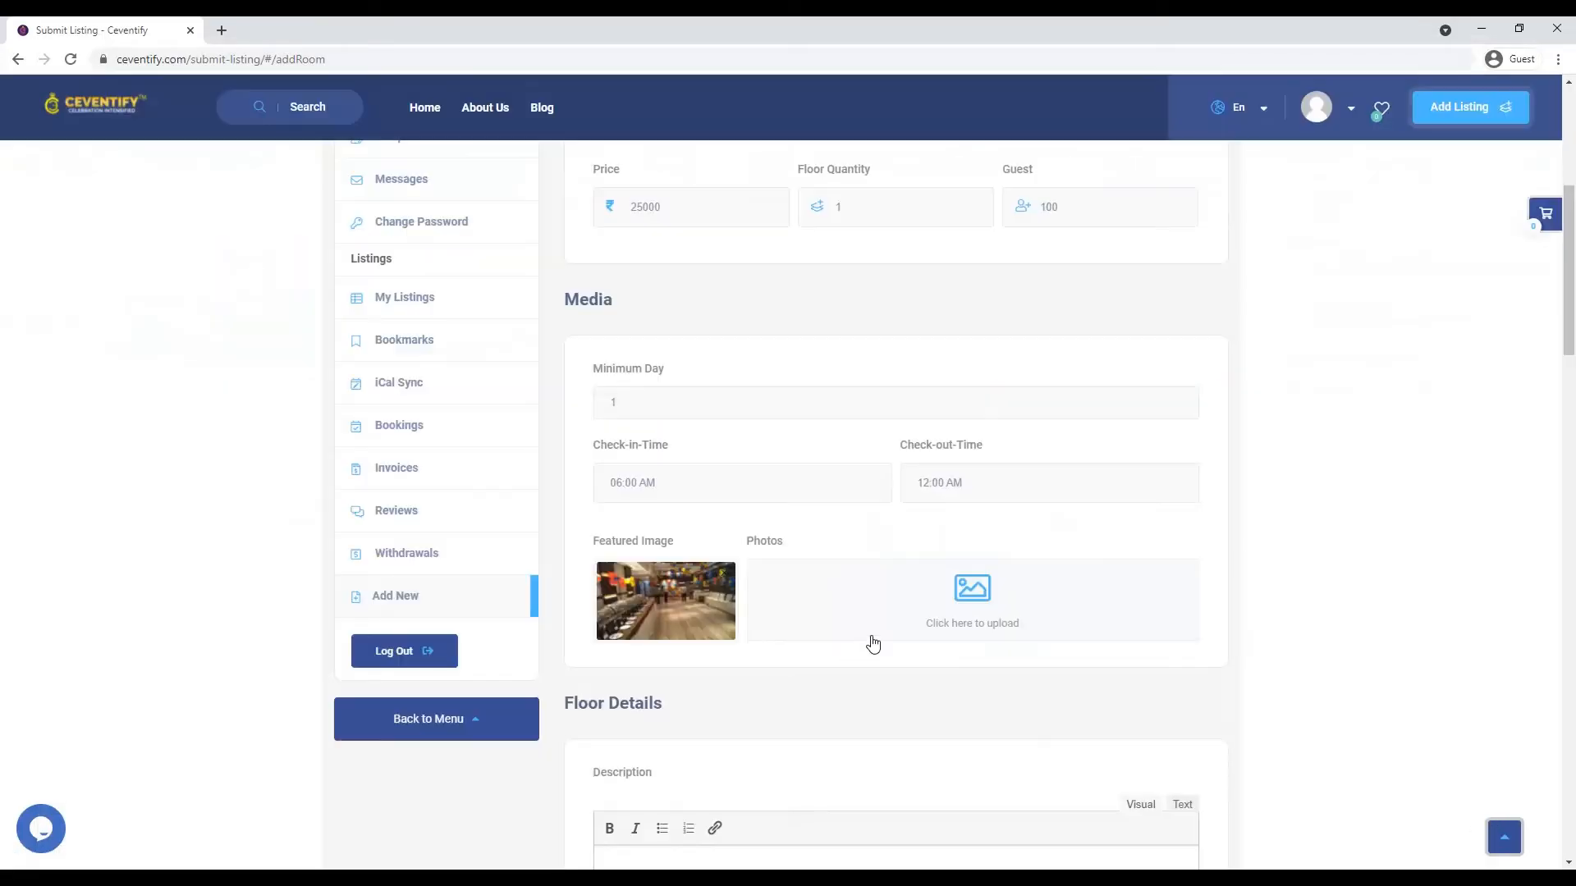
- Write the bridal-ceremony floor description and tick Barat, Food culture - Both, Music, Power backup, Outside decor, Hawan
{"action": "scroll", "coordinate": [1067, 597], "scroll_direction": "down", "scroll_amount": 3}
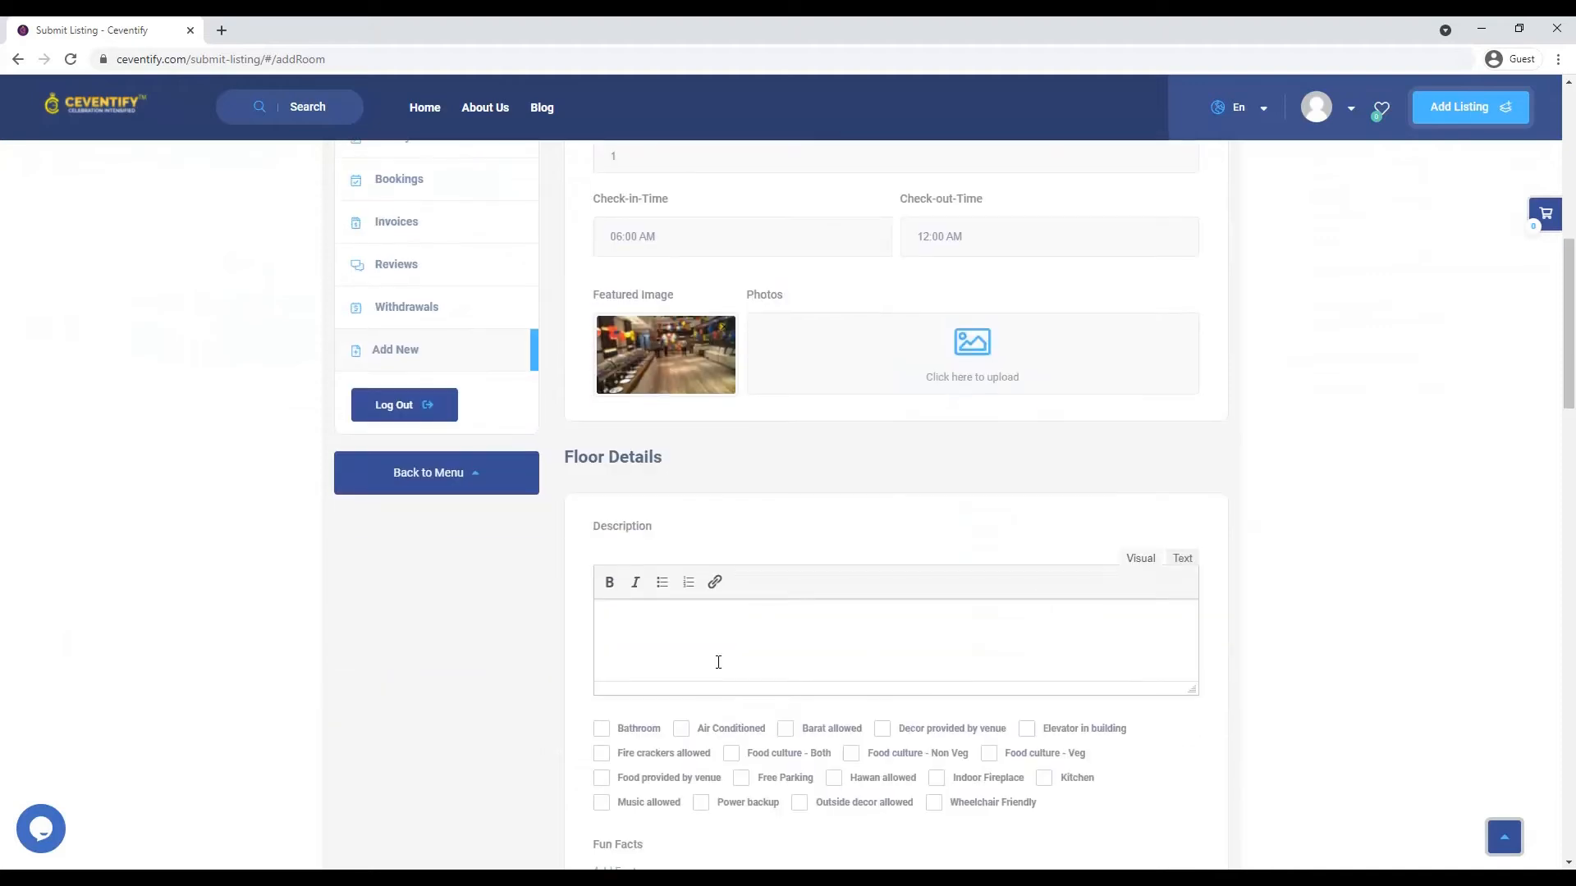
{"action": "type", "text": "1st Floor is completely ready for your bridal "}
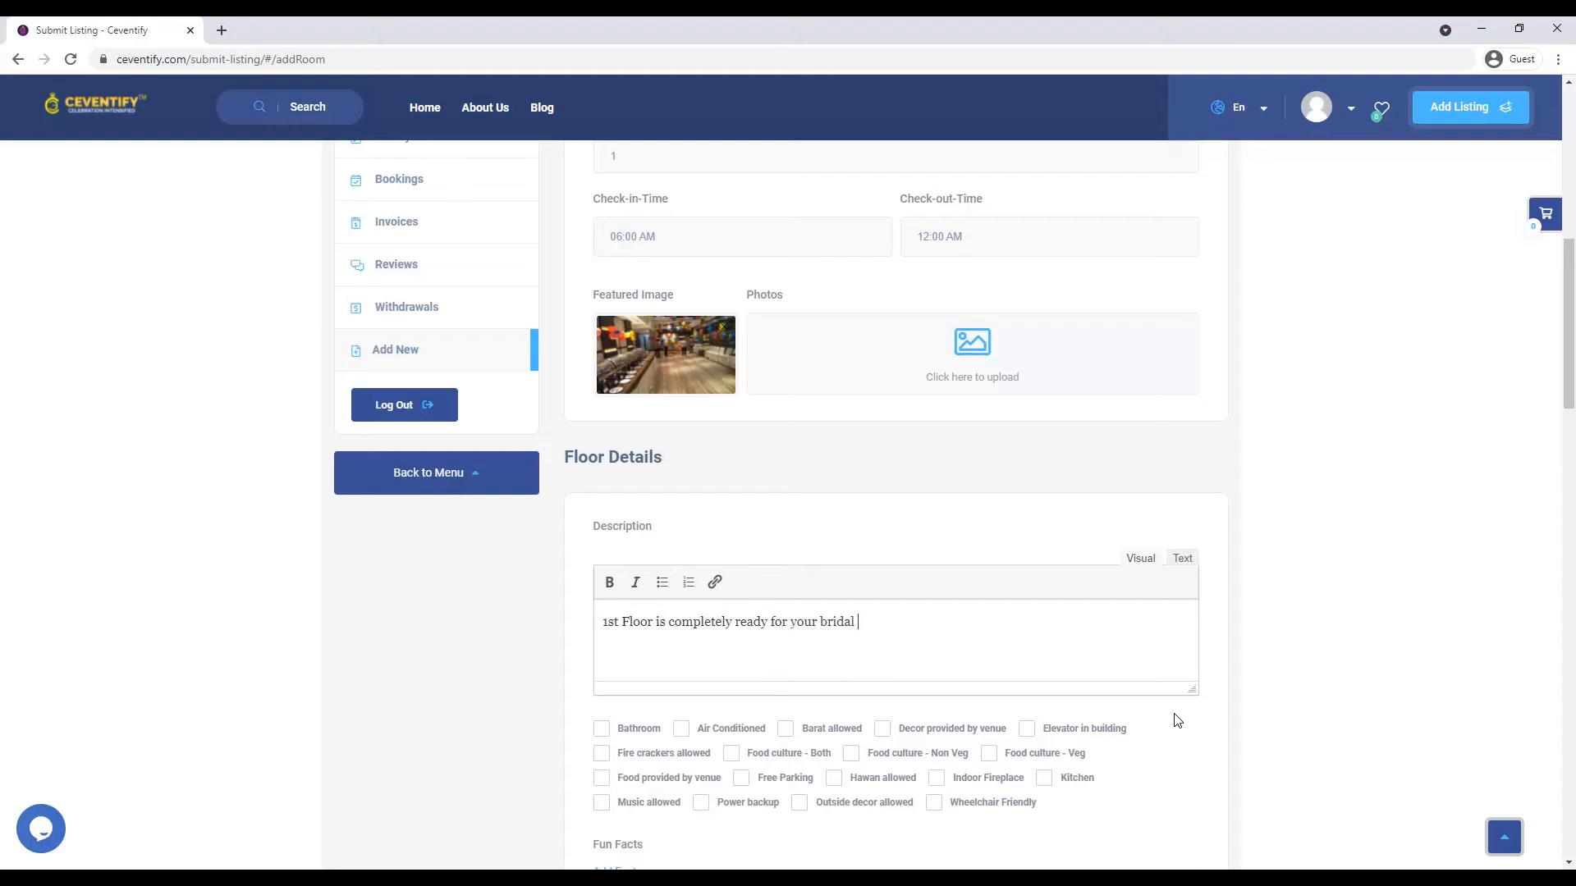
{"action": "type", "text": "ceremonies. The center stage has ample"}
{"action": "type", "text": " space to showcase your own dream decoratio"}
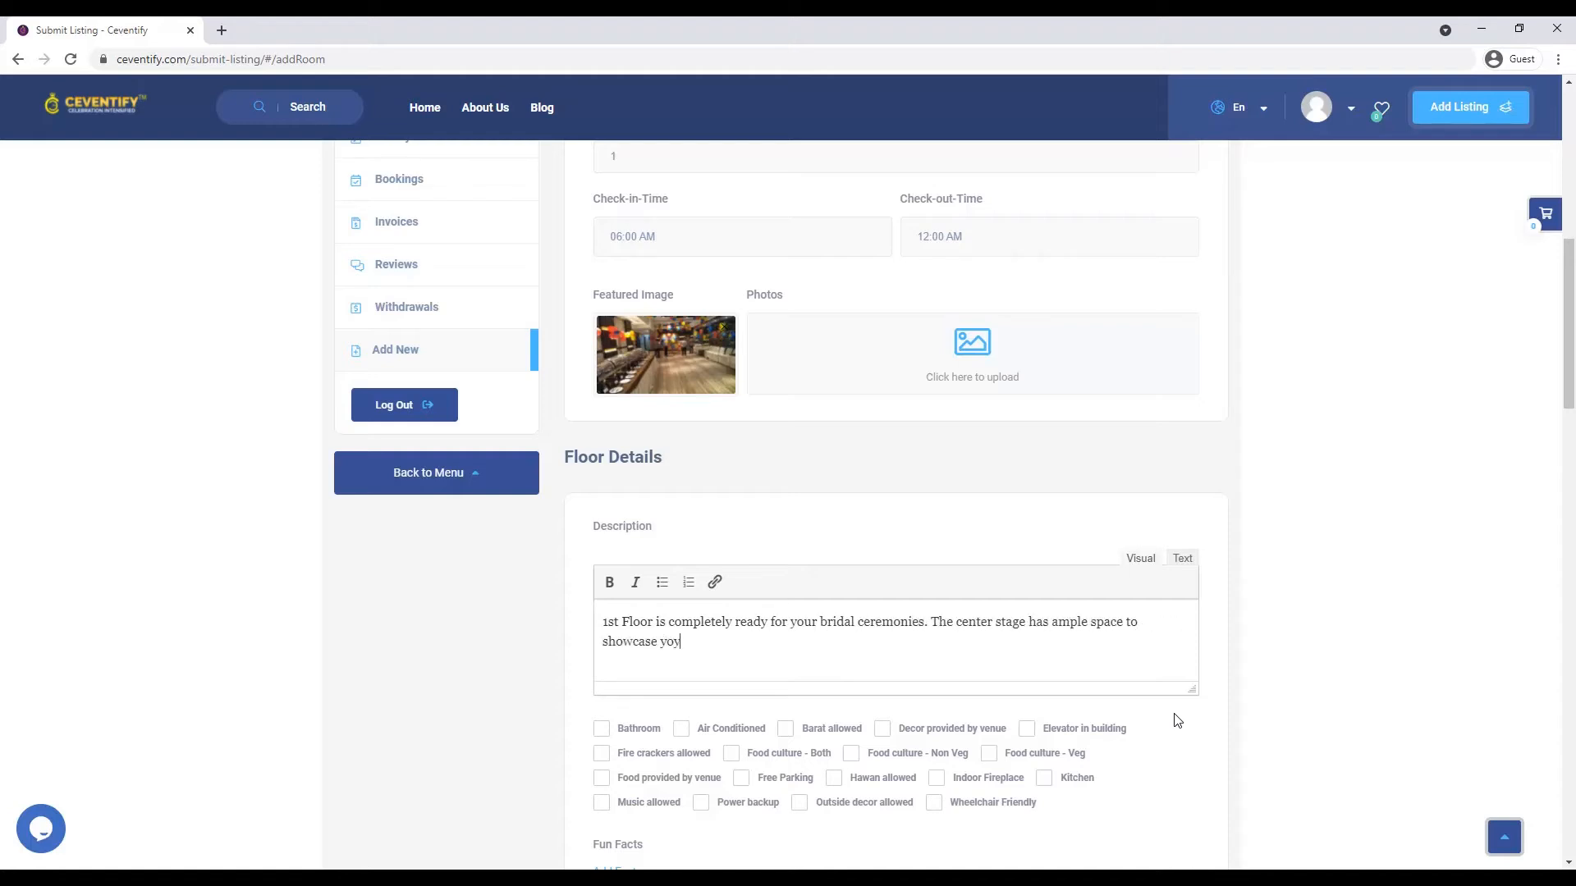
{"action": "type", "text": "n. It is not suitable to use for catering"}
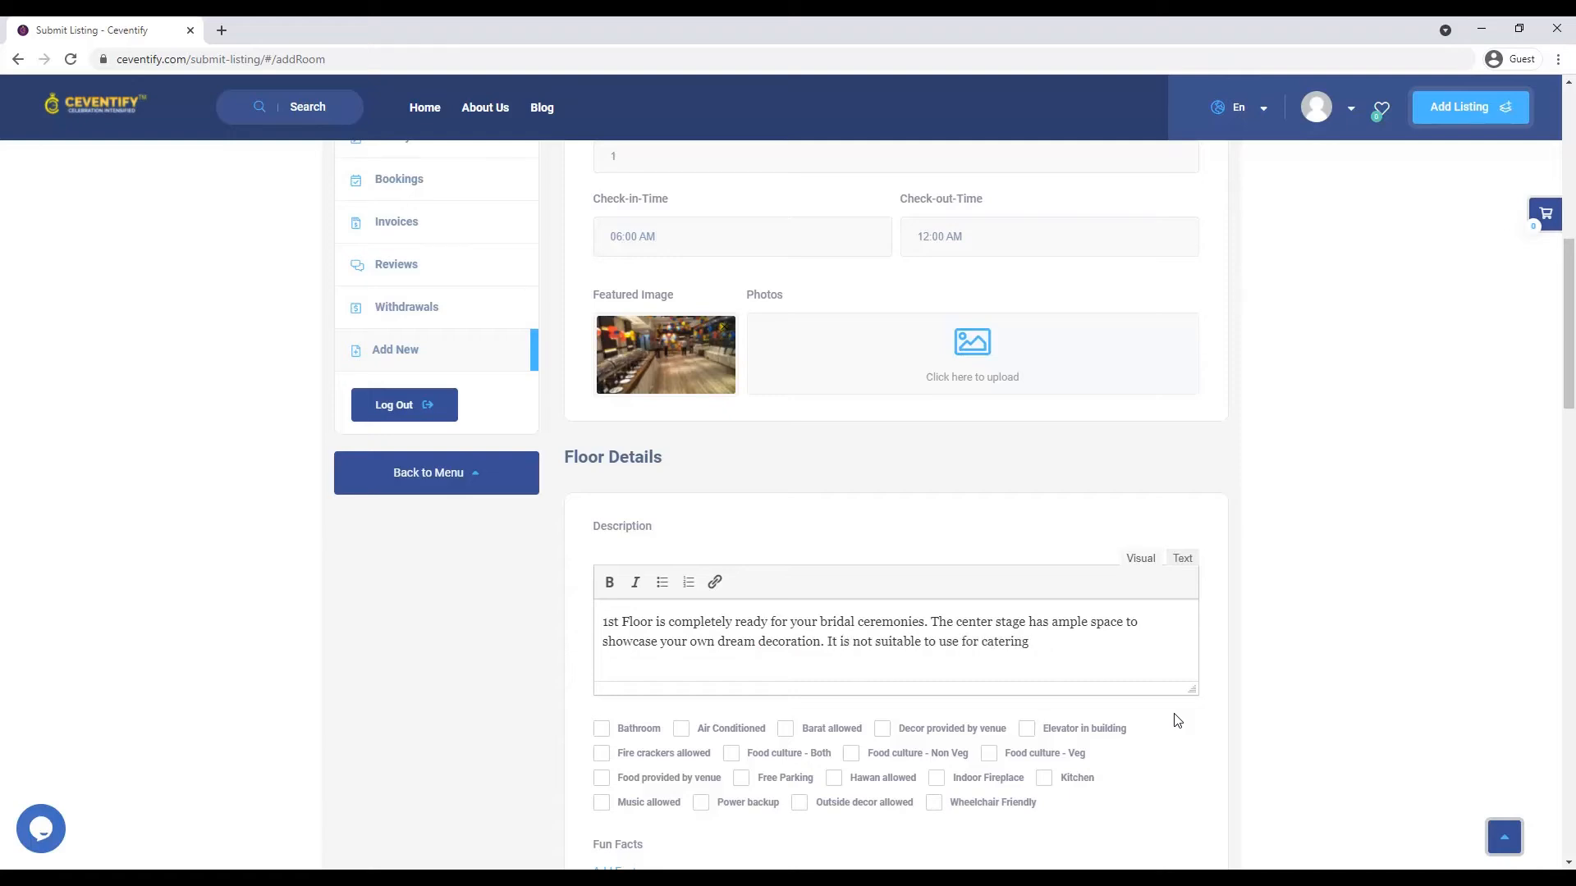
{"action": "type", "text": " space."}
{"action": "left_click", "coordinate": [785, 730]}
{"action": "left_click", "coordinate": [732, 755]}
{"action": "left_click", "coordinate": [653, 812]}
{"action": "left_click", "coordinate": [737, 807]}
{"action": "left_click", "coordinate": [845, 811]}
{"action": "left_click", "coordinate": [880, 781]}
{"action": "scroll", "coordinate": [935, 816], "scroll_direction": "down", "scroll_amount": 1}
- Make the August dates available for booking on the floor calendar
{"action": "scroll", "coordinate": [929, 817], "scroll_direction": "down", "scroll_amount": 5}
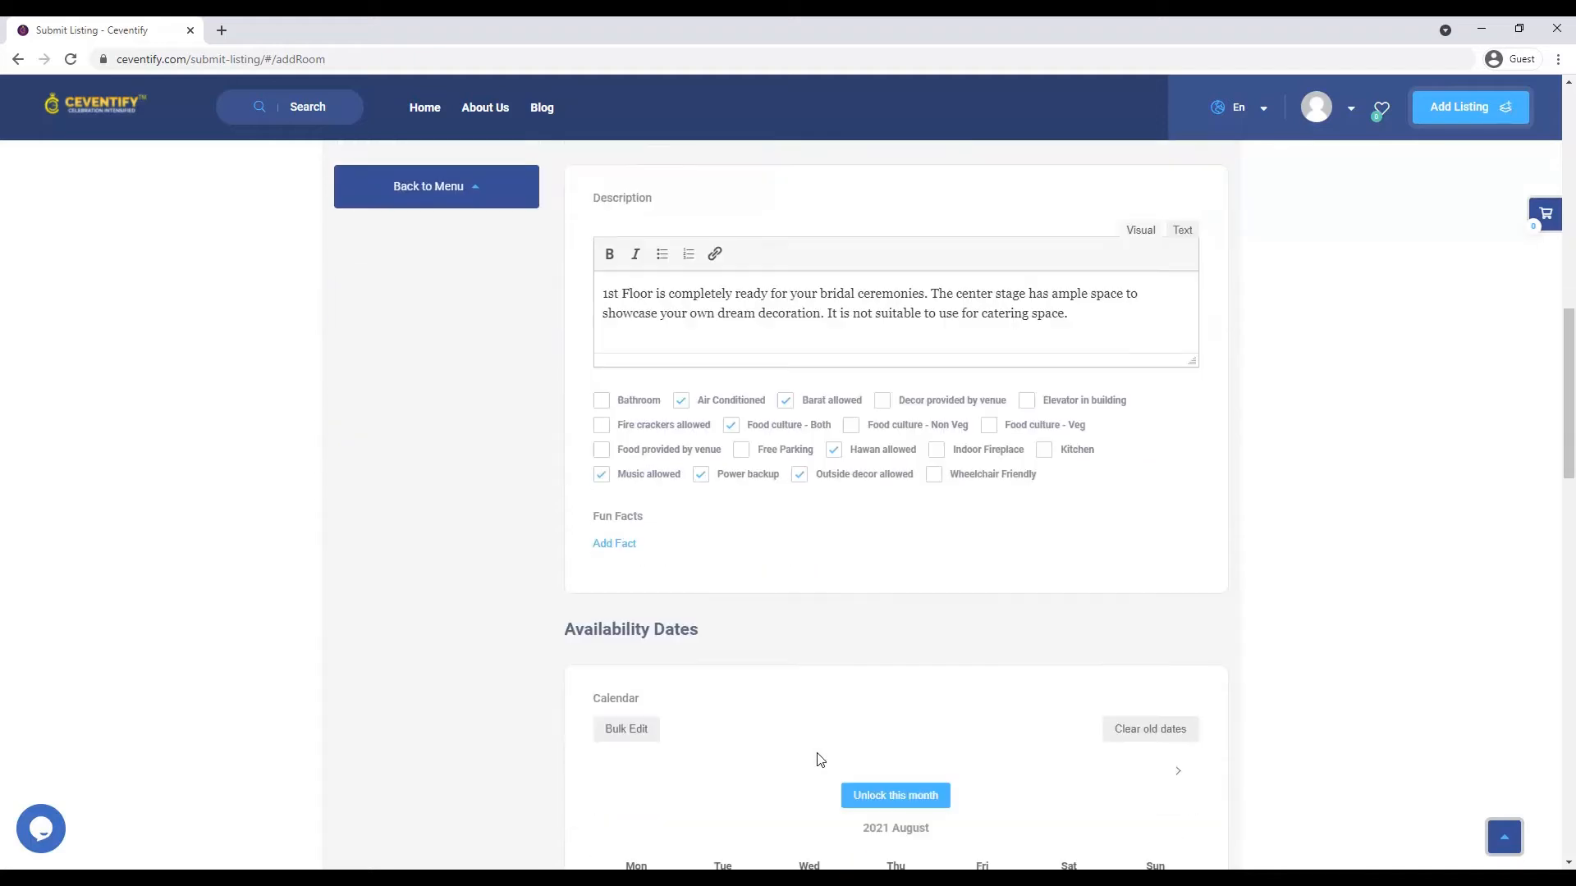
{"action": "scroll", "coordinate": [834, 433], "scroll_direction": "down", "scroll_amount": 2}
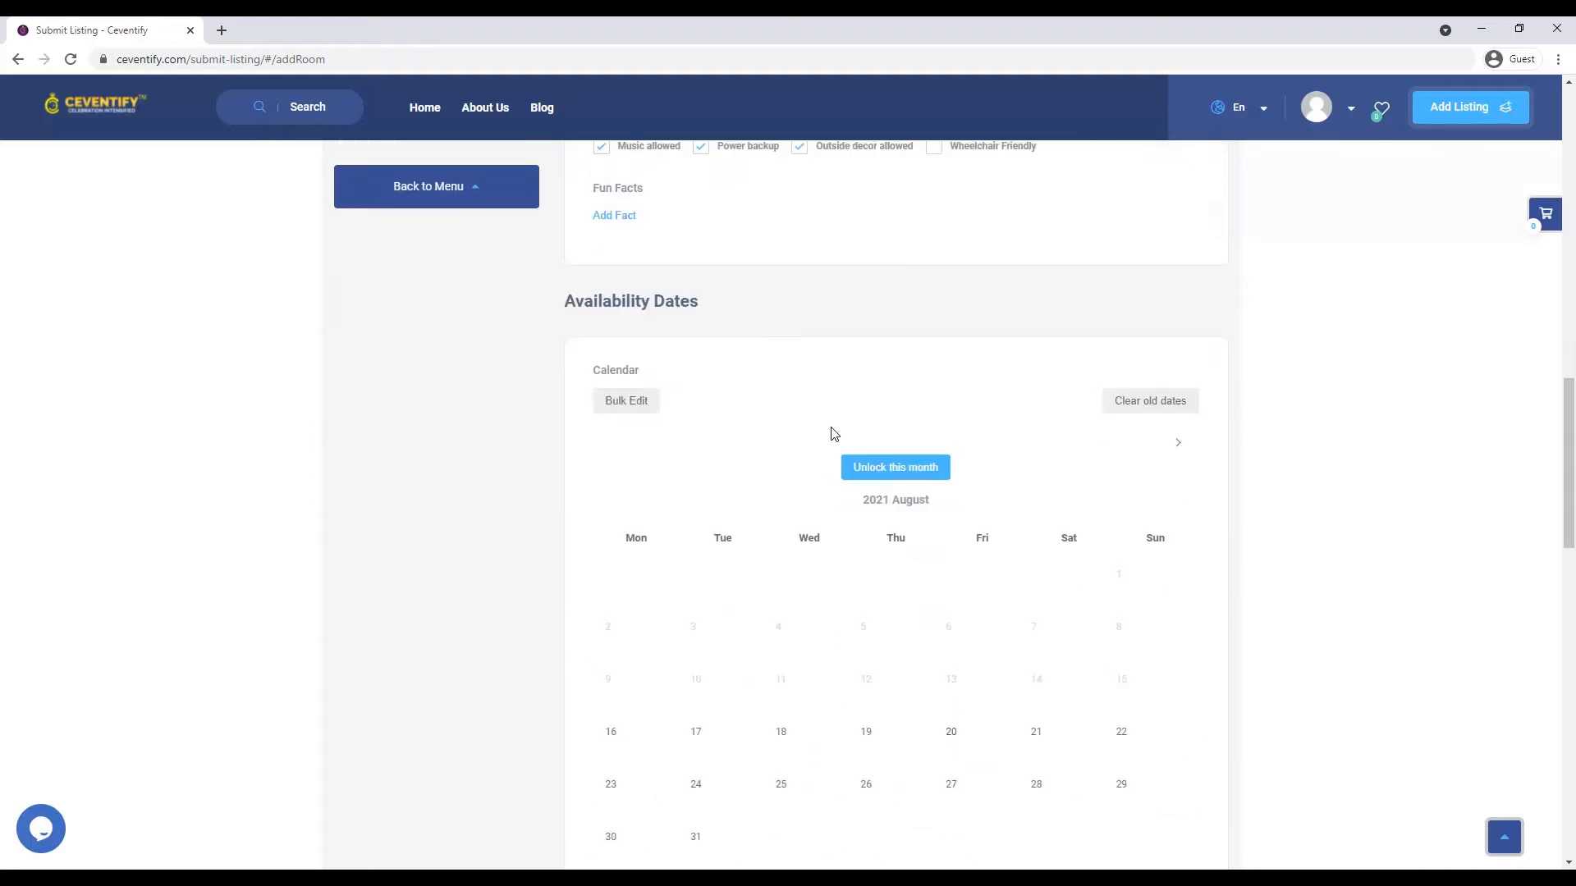
{"action": "left_click", "coordinate": [867, 470]}
{"action": "scroll", "coordinate": [762, 563], "scroll_direction": "down", "scroll_amount": 2}
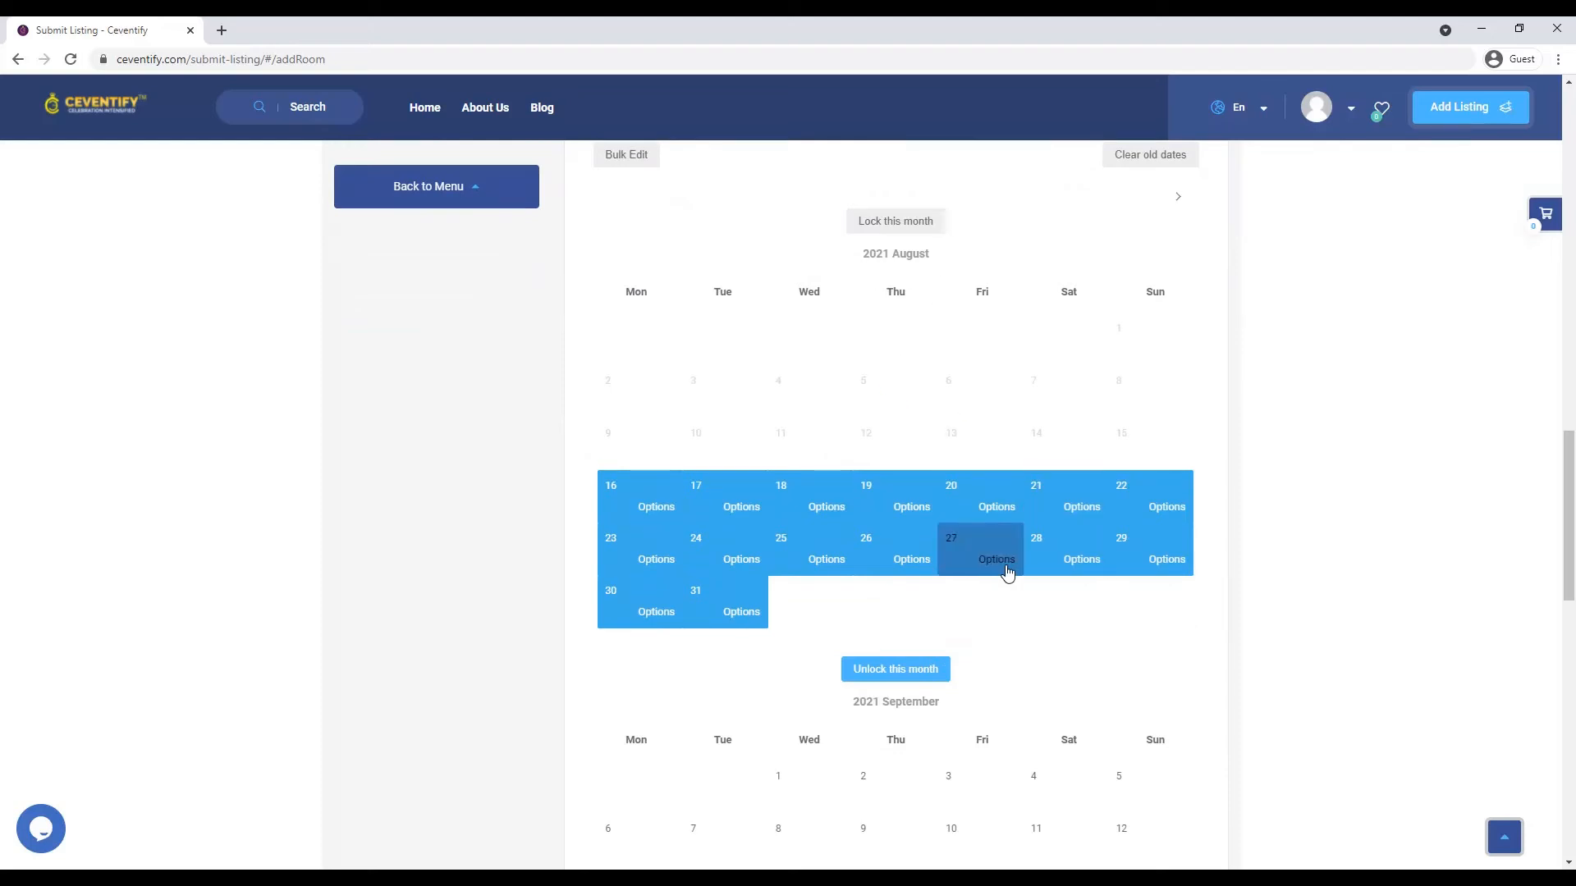
{"action": "left_click", "coordinate": [974, 521]}
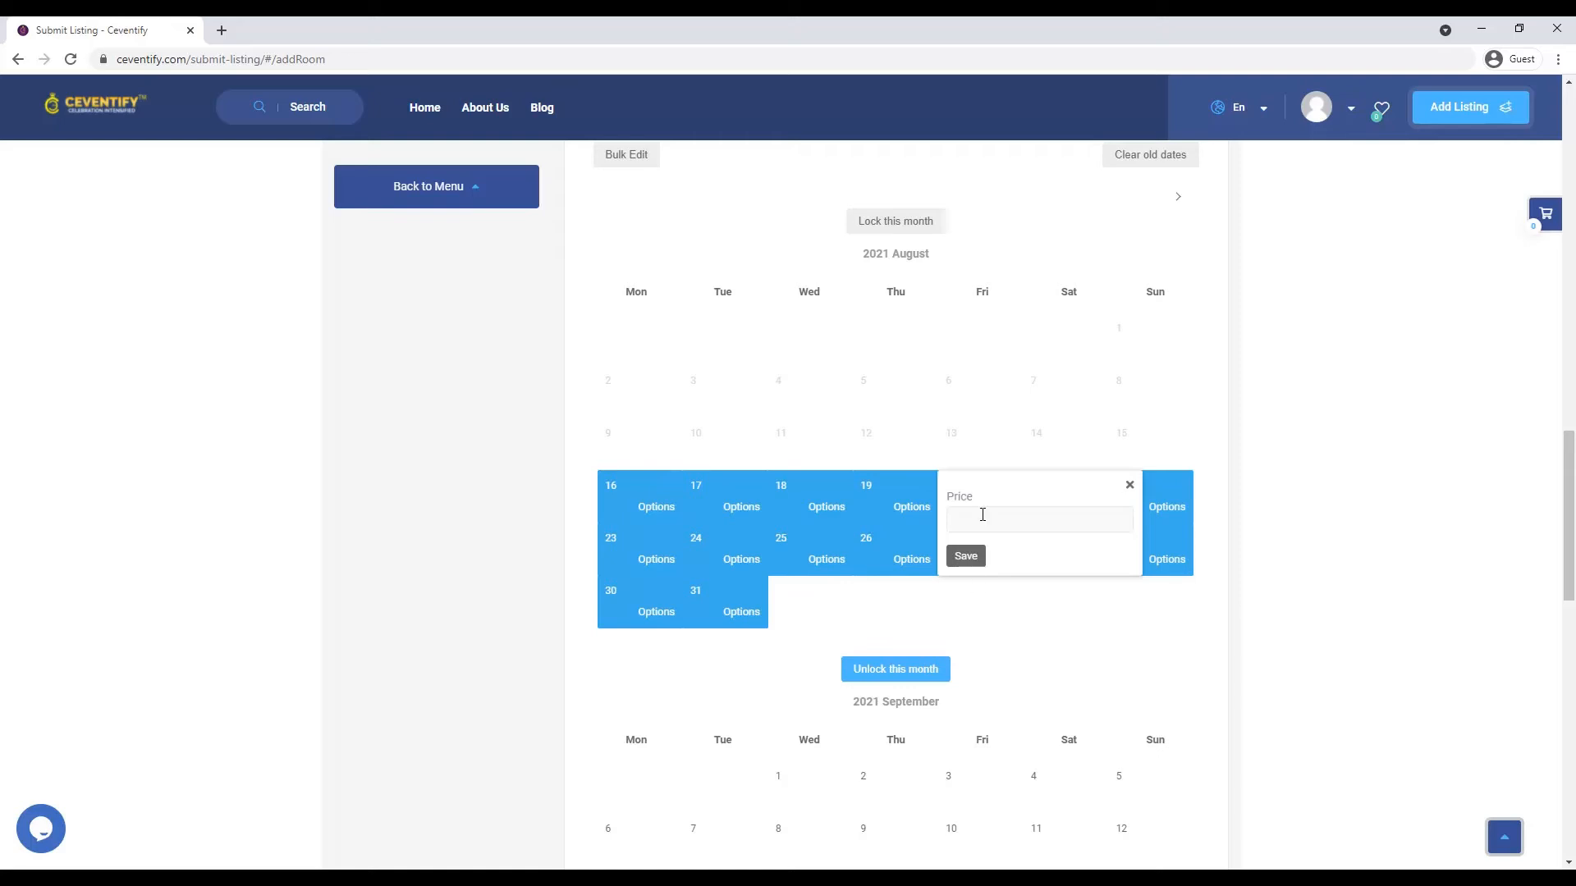
{"action": "left_click", "coordinate": [1130, 486]}
- Make September dates available and price September 16 and 17 at ₹30,000
{"action": "left_click", "coordinate": [941, 671]}
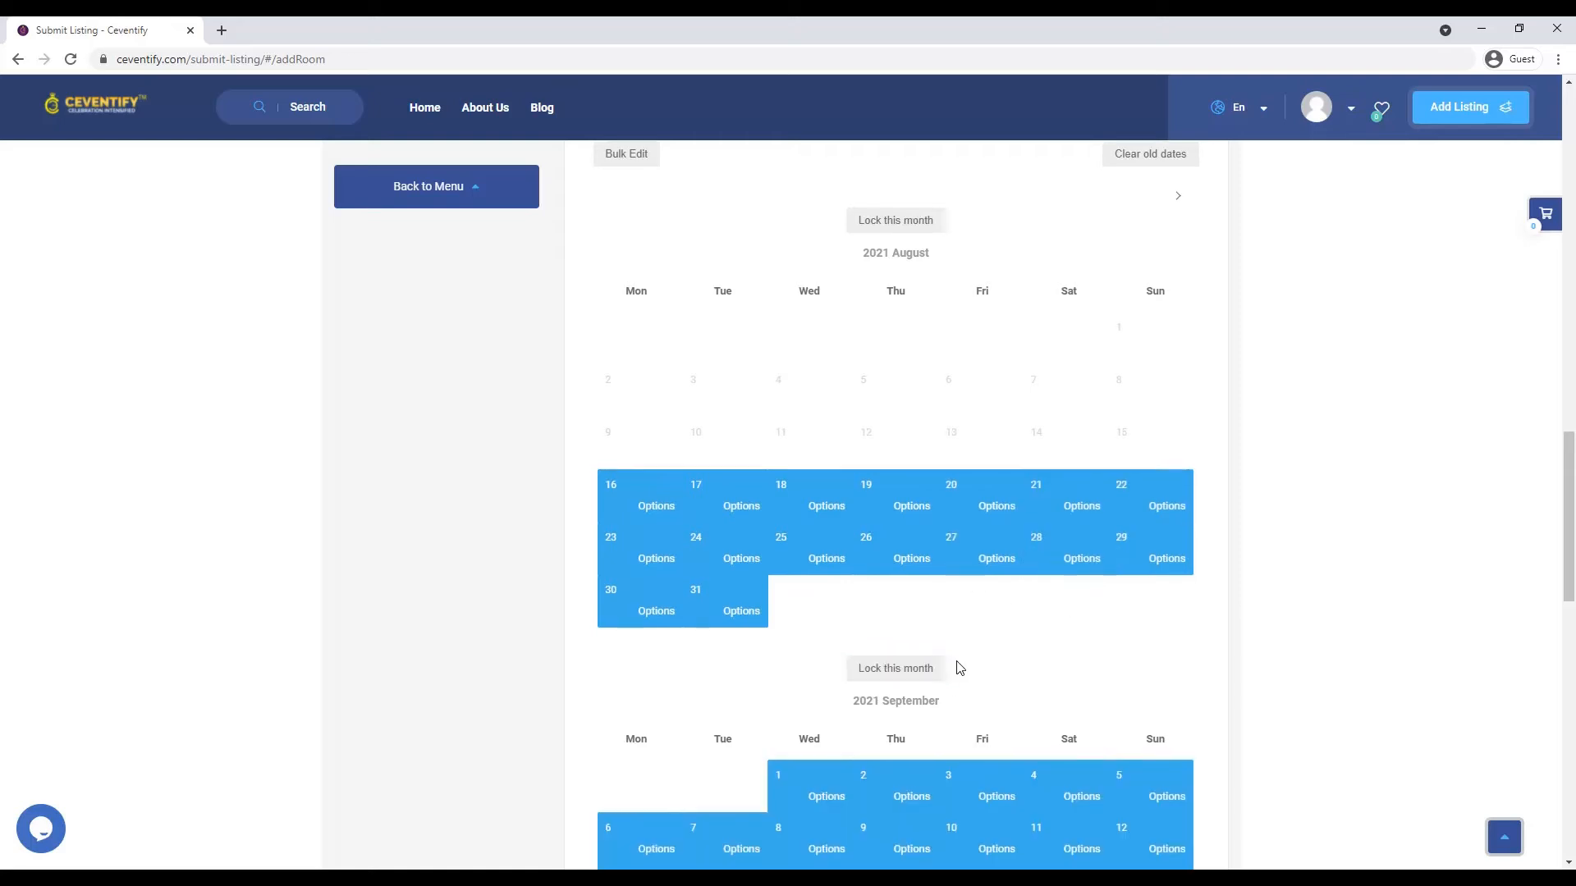
{"action": "scroll", "coordinate": [958, 668], "scroll_direction": "down", "scroll_amount": 4}
{"action": "left_click", "coordinate": [903, 578]}
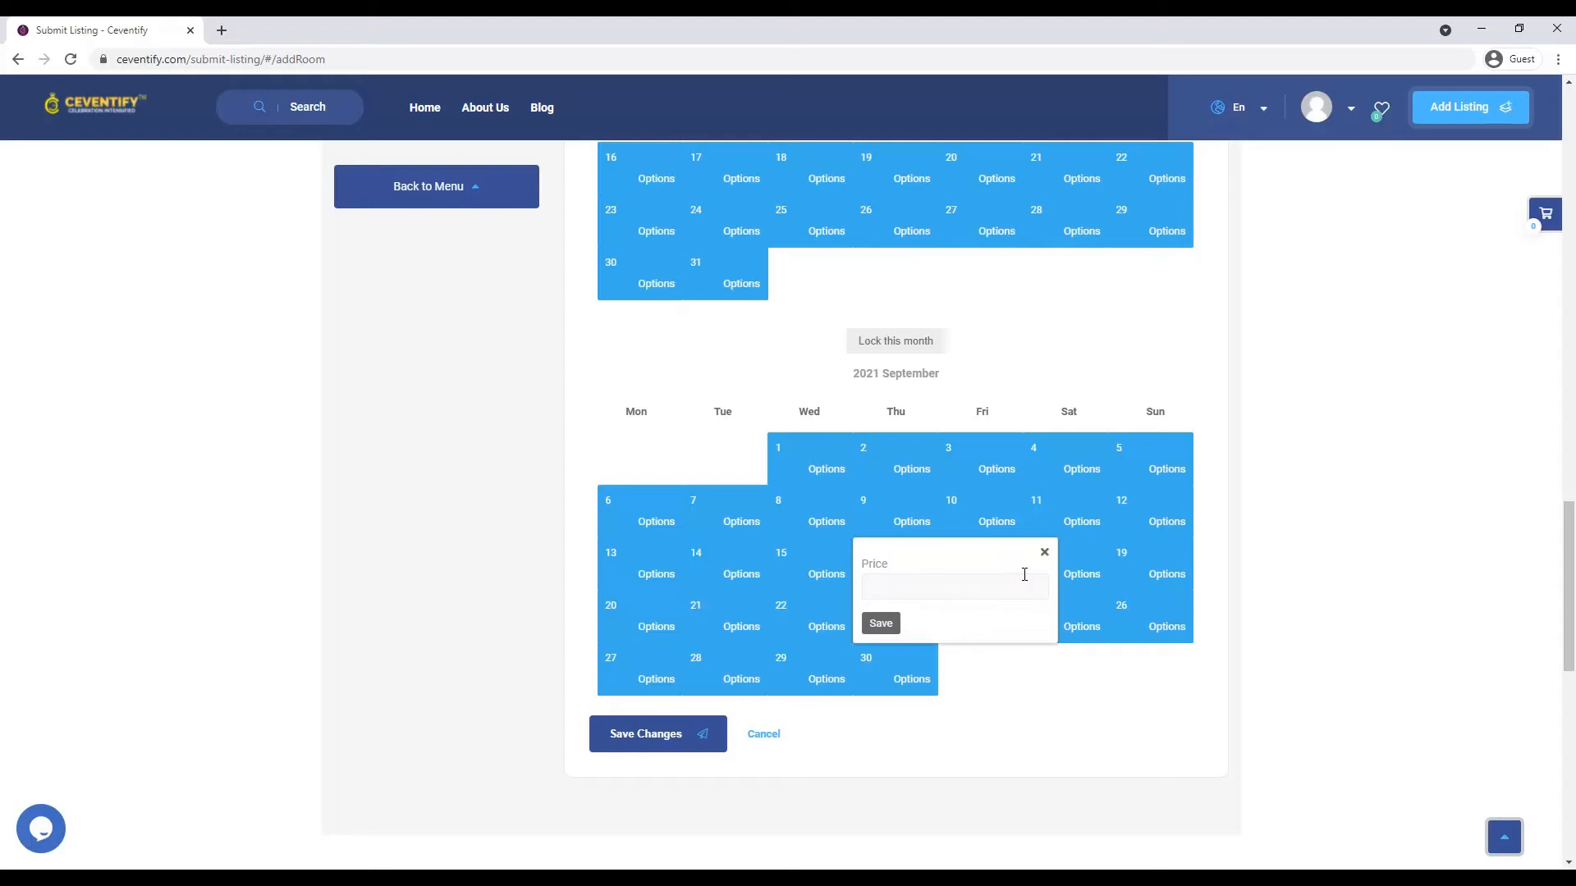
{"action": "left_click", "coordinate": [939, 594]}
{"action": "left_click", "coordinate": [1156, 685]}
{"action": "left_click", "coordinate": [874, 629]}
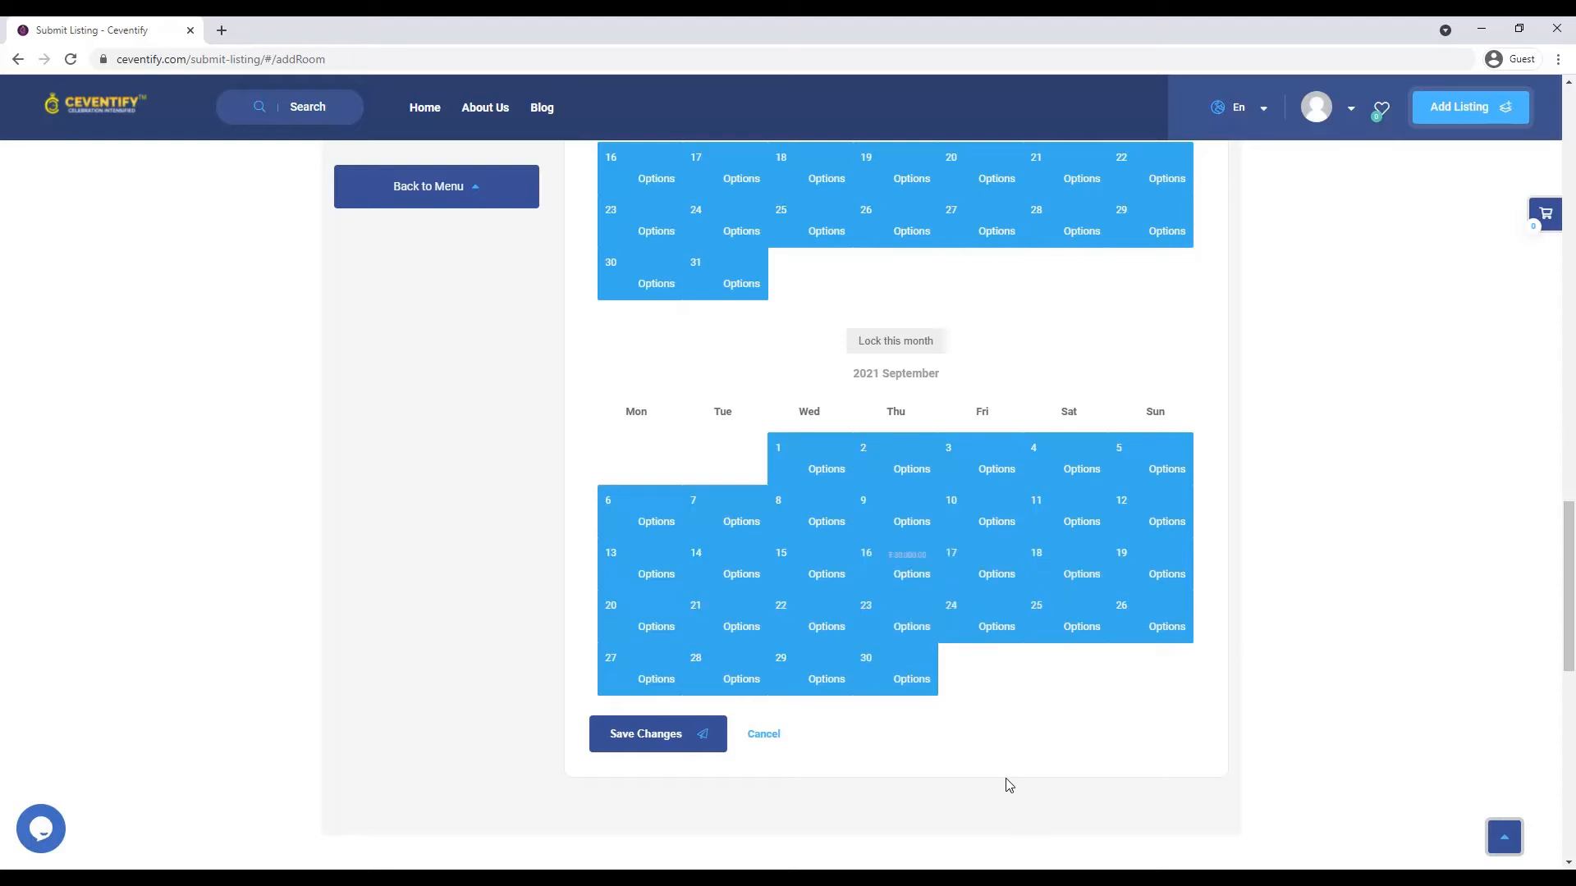
{"action": "left_click", "coordinate": [926, 579]}
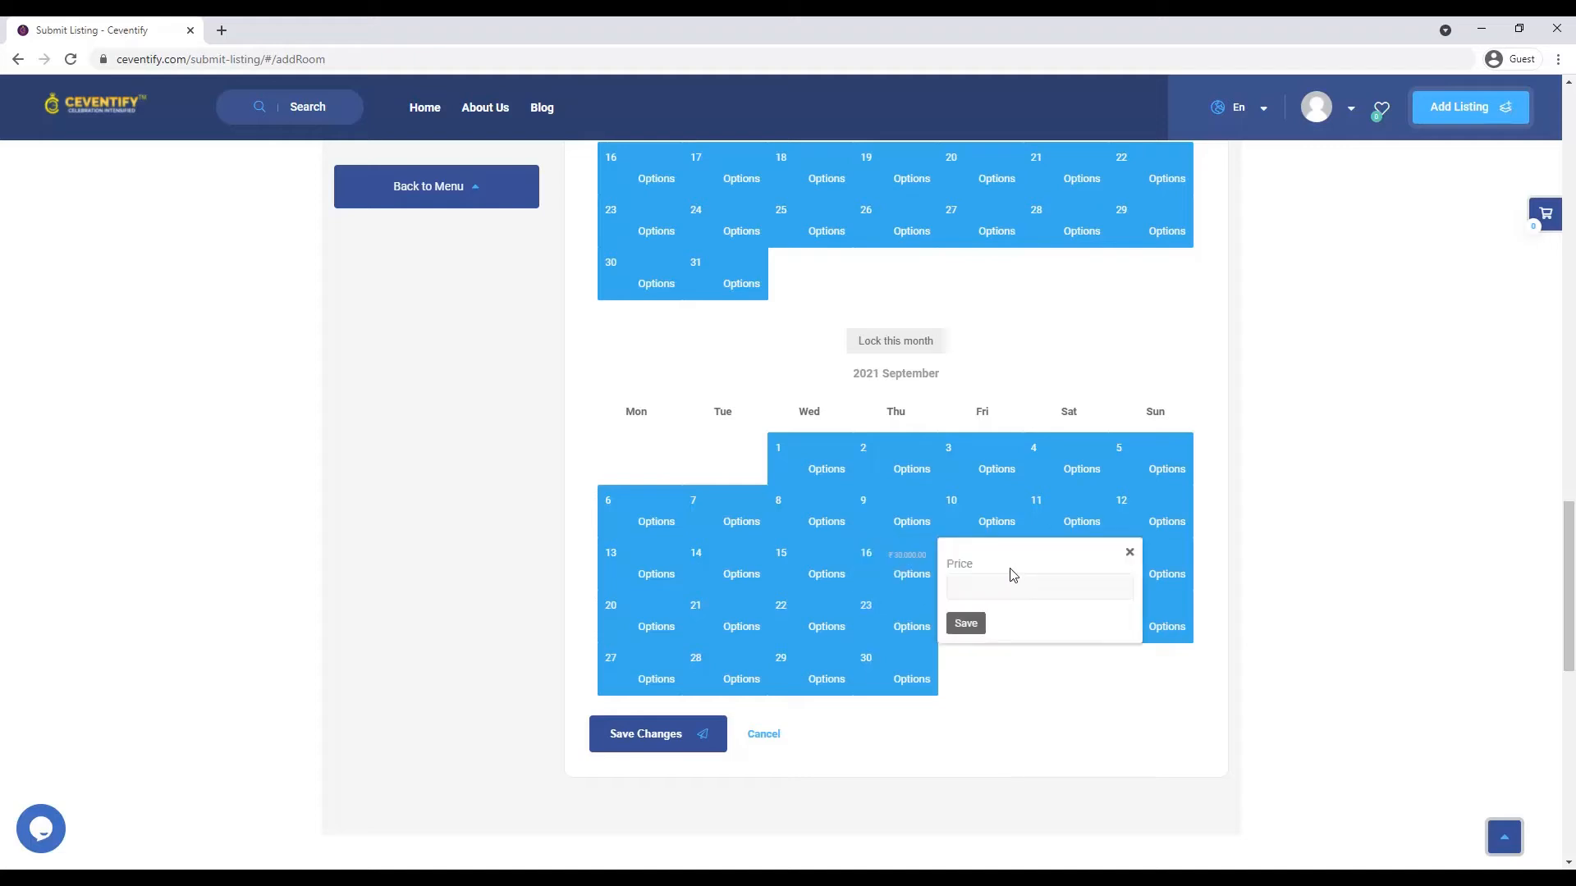
{"action": "left_click", "coordinate": [998, 585]}
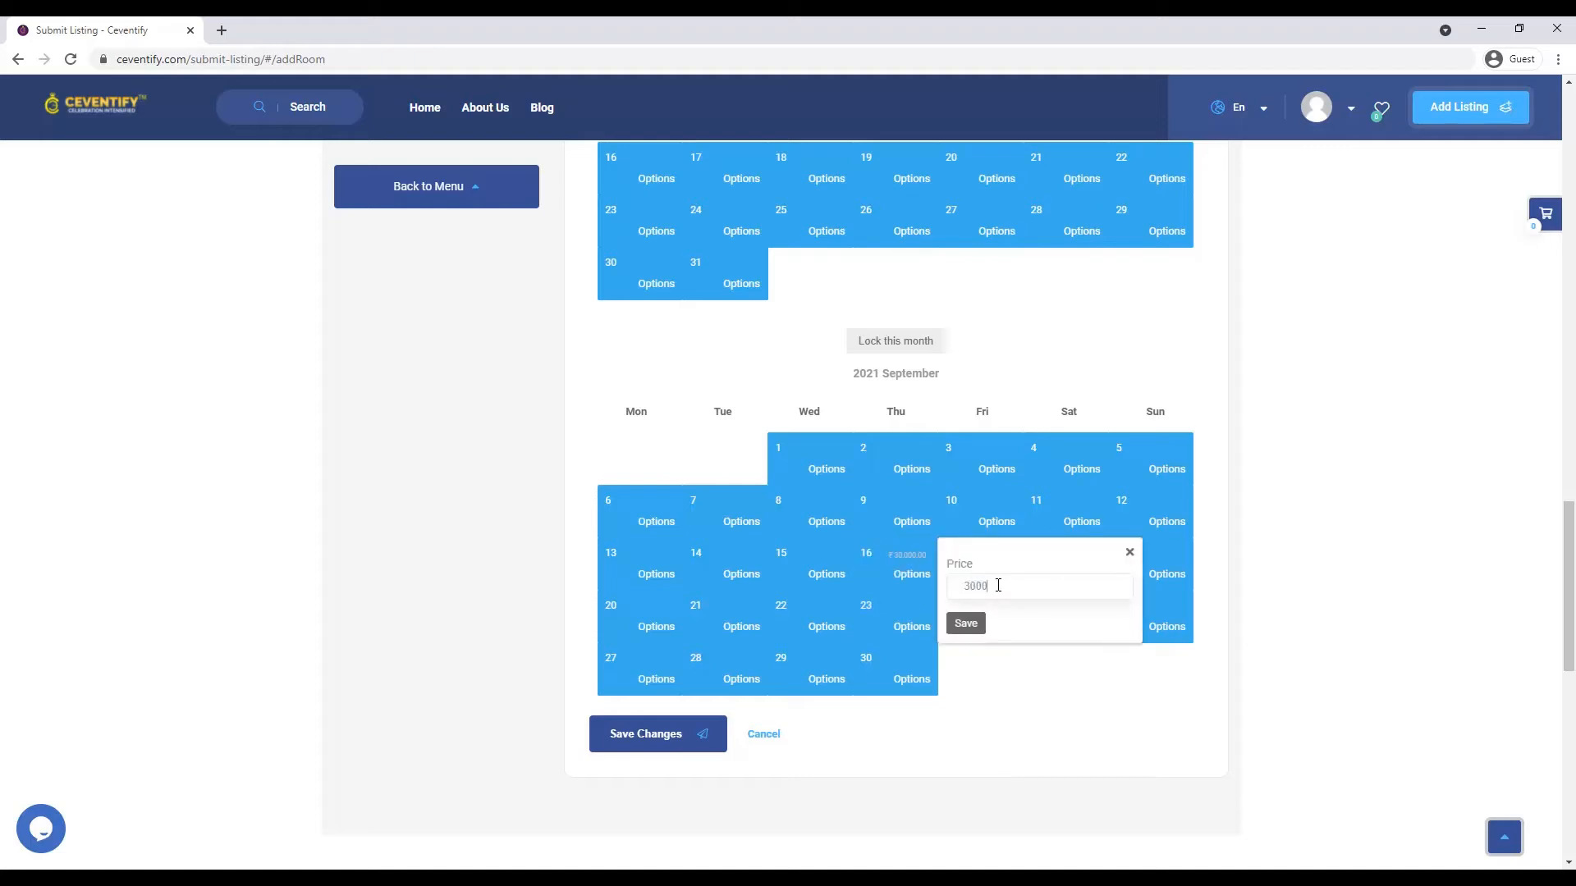
{"action": "type", "text": "30000"}
{"action": "left_click", "coordinate": [973, 625]}
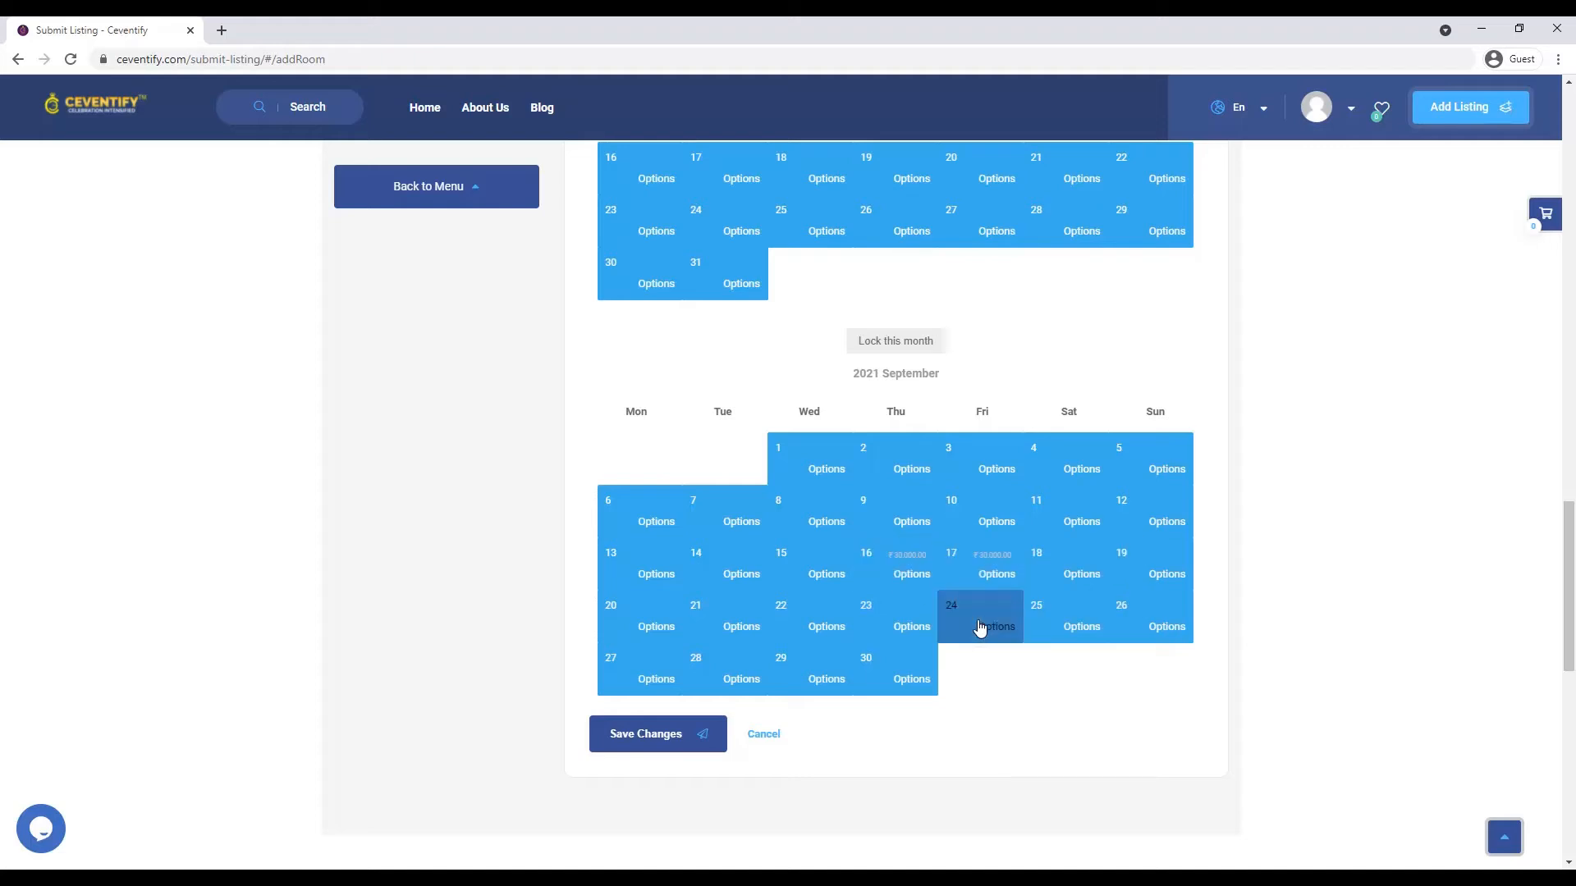
- Price September 18 and 19 at ₹30,000 and save the floor calendar
{"action": "left_click", "coordinate": [1056, 575]}
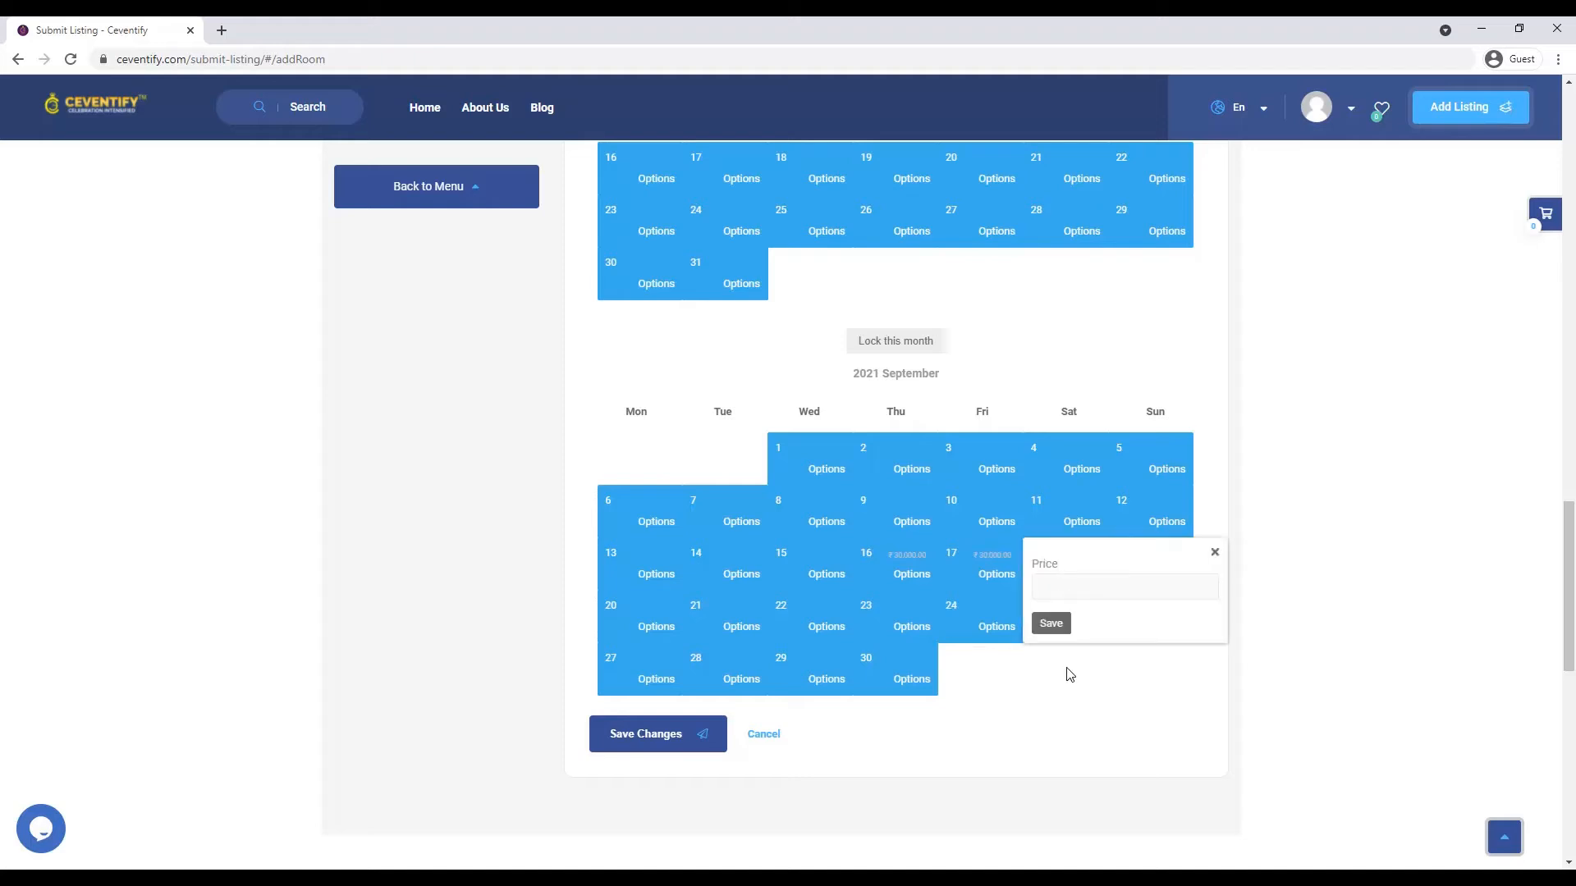
{"action": "left_click", "coordinate": [1063, 589]}
{"action": "left_click", "coordinate": [1050, 623]}
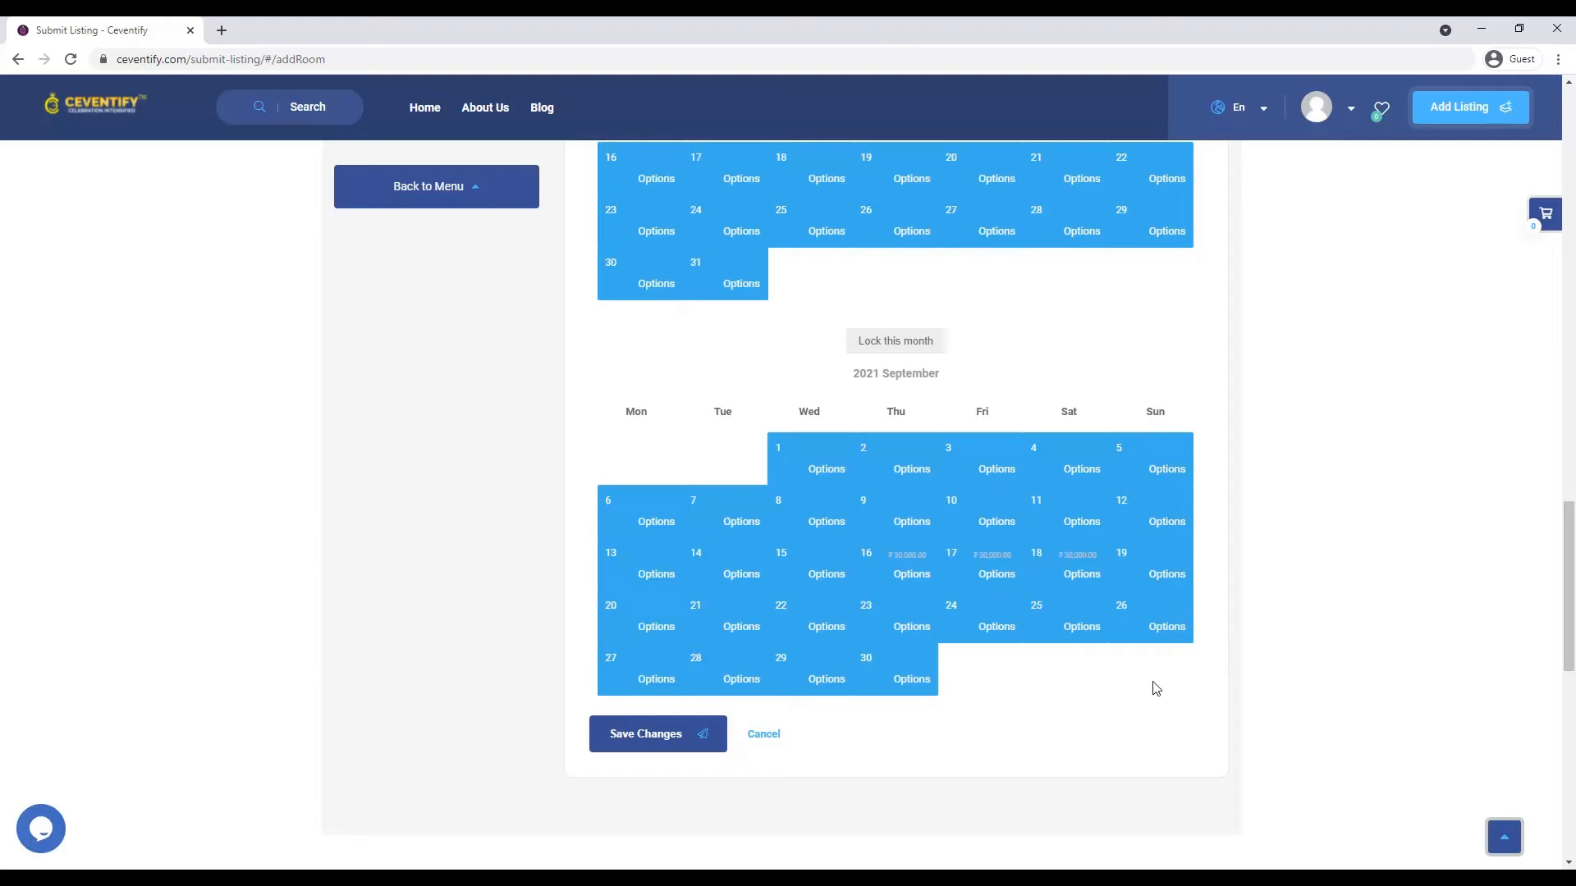
{"action": "left_click", "coordinate": [1171, 587]}
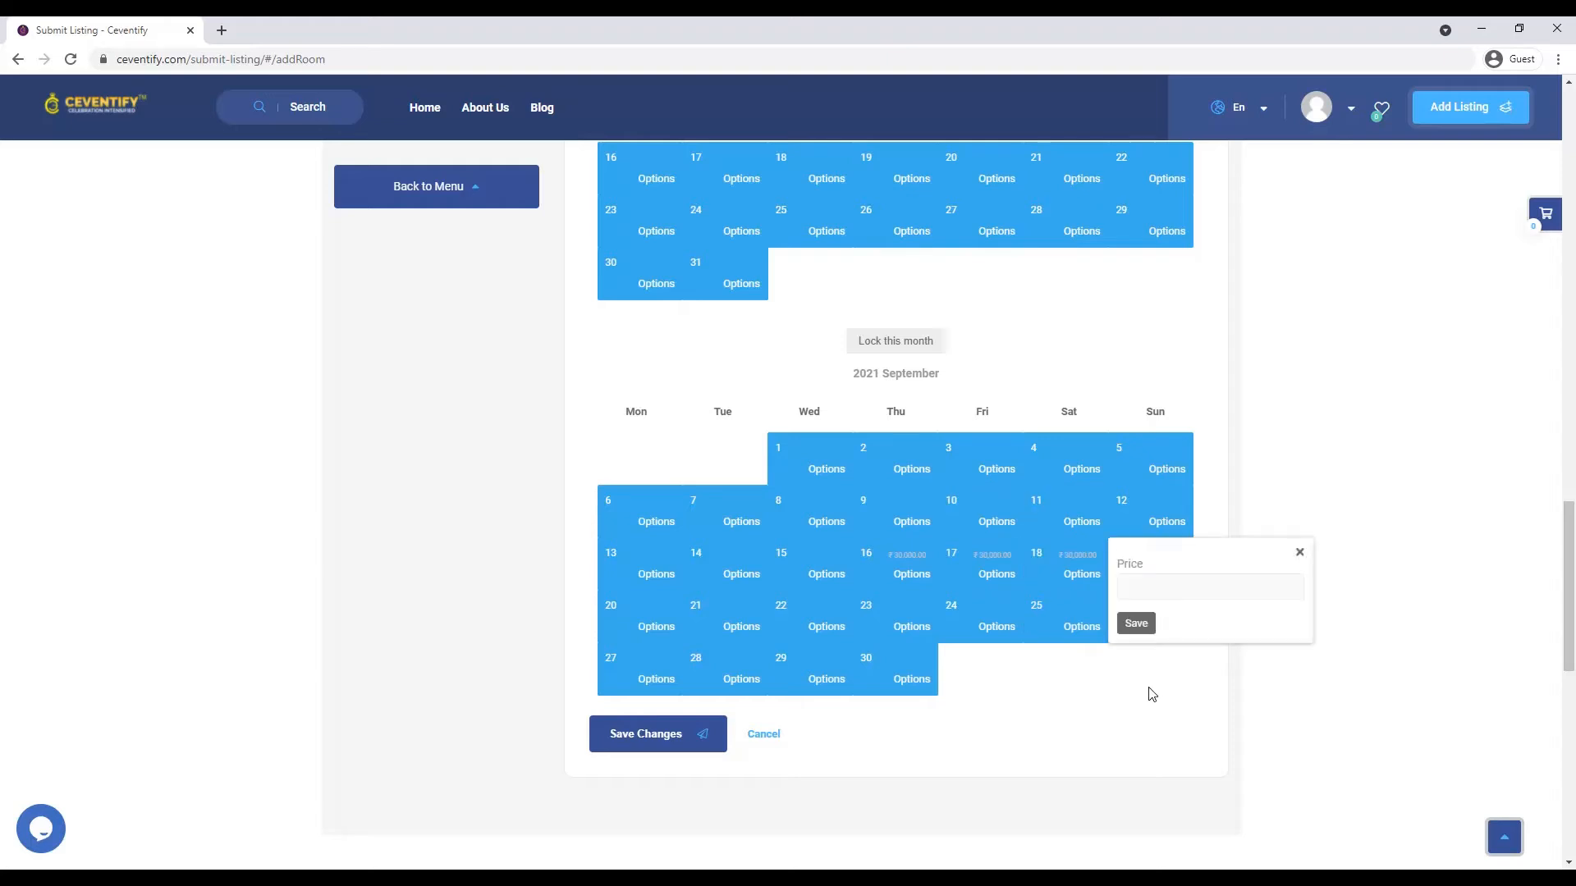
{"action": "left_click", "coordinate": [1161, 590]}
{"action": "left_click", "coordinate": [1136, 624]}
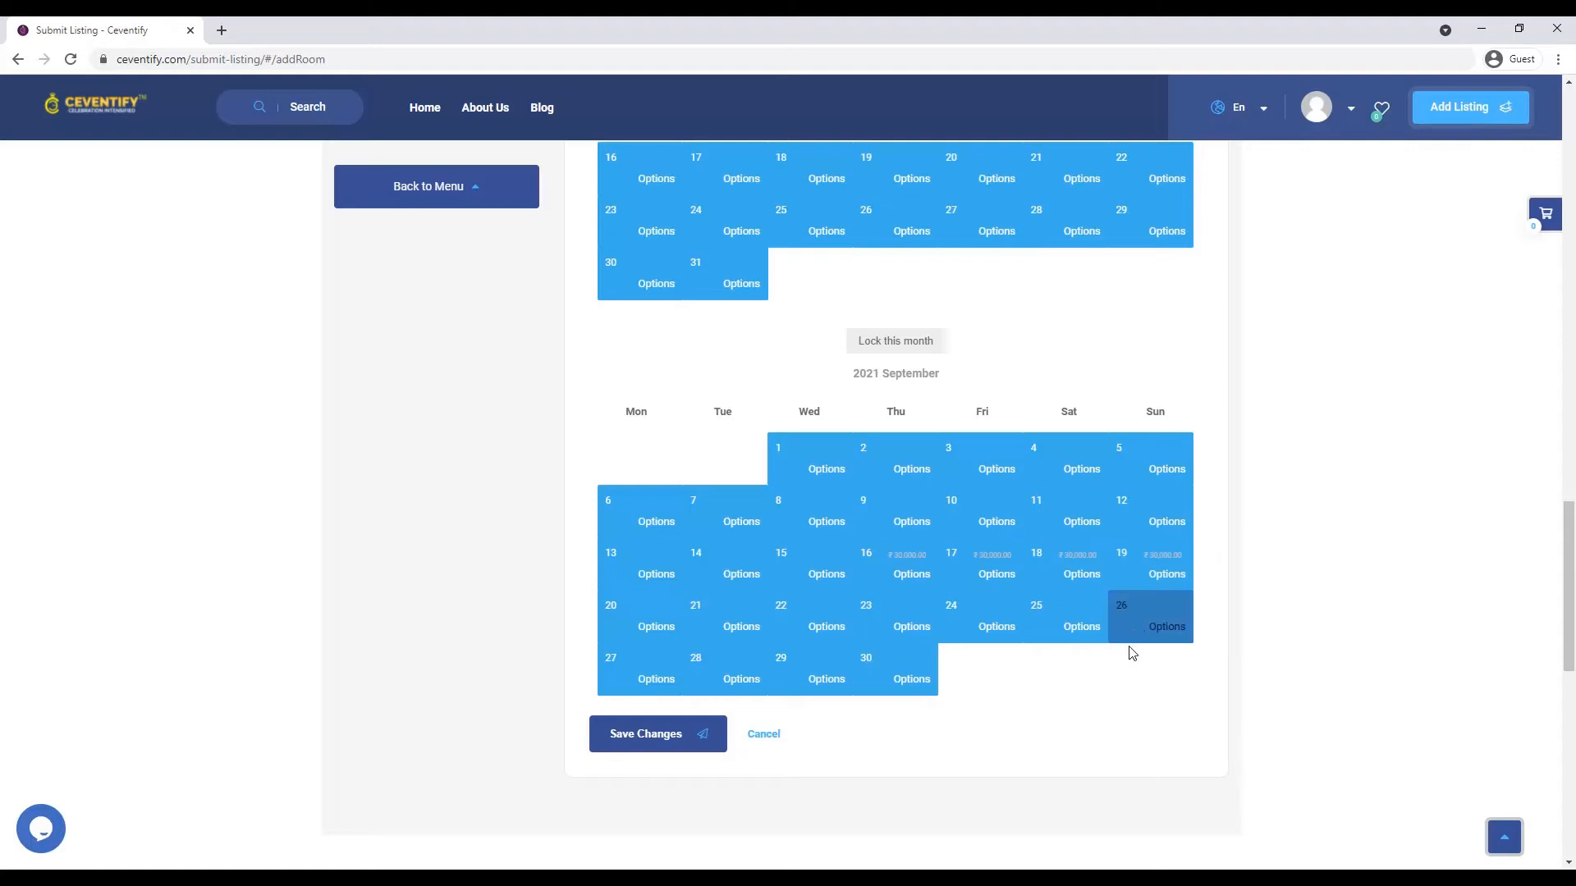
{"action": "left_click", "coordinate": [654, 750]}
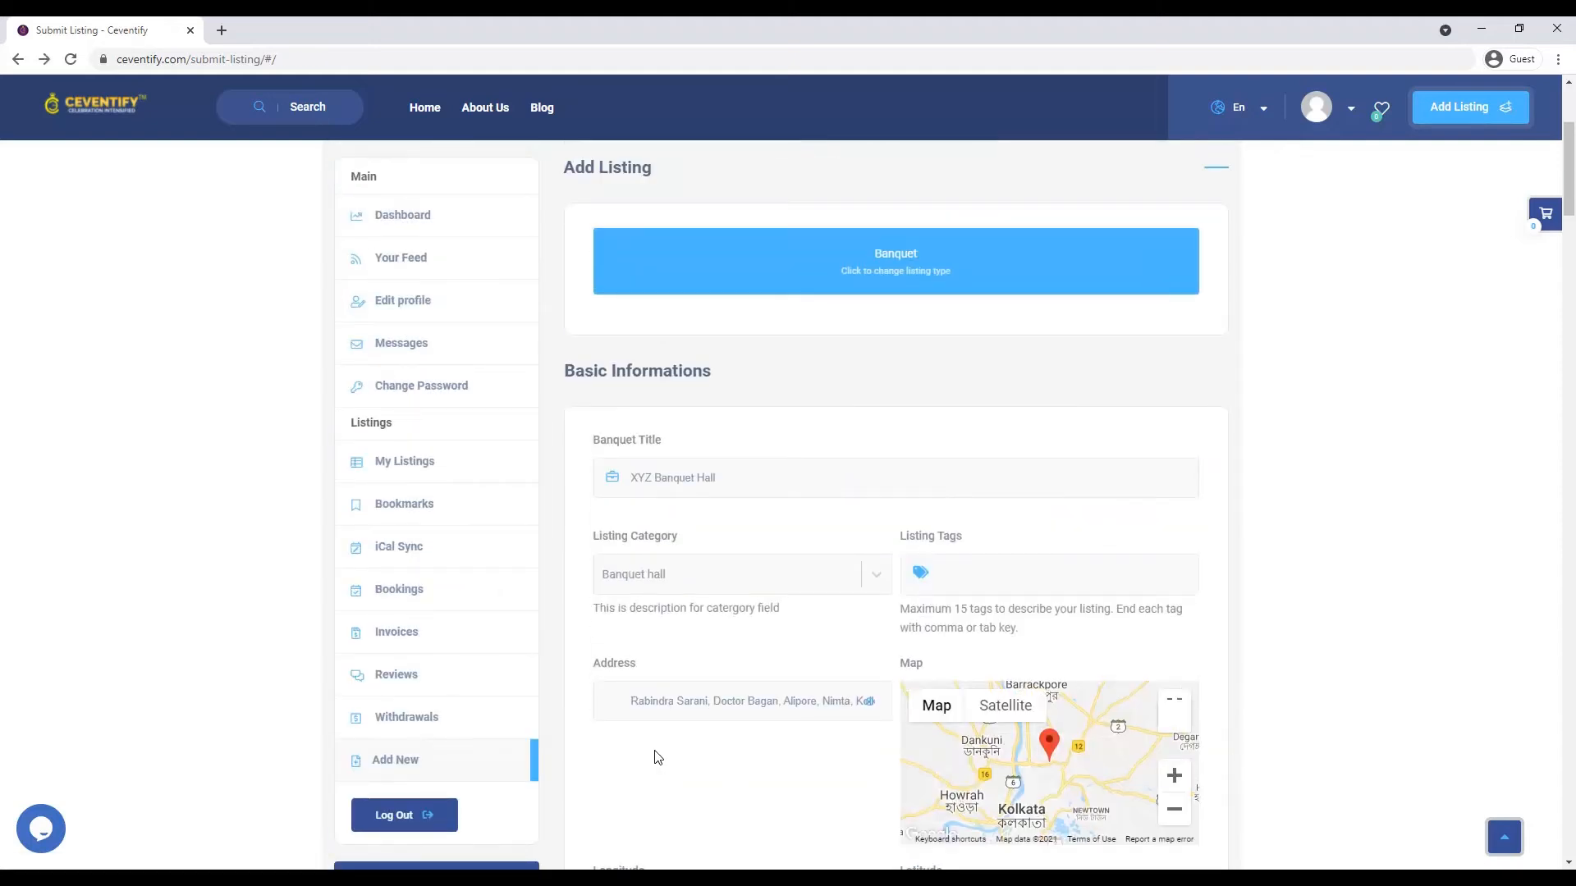
- Open a fresh Add Room form for a second floor from the Floor section
{"action": "scroll", "coordinate": [655, 754], "scroll_direction": "down", "scroll_amount": 10}
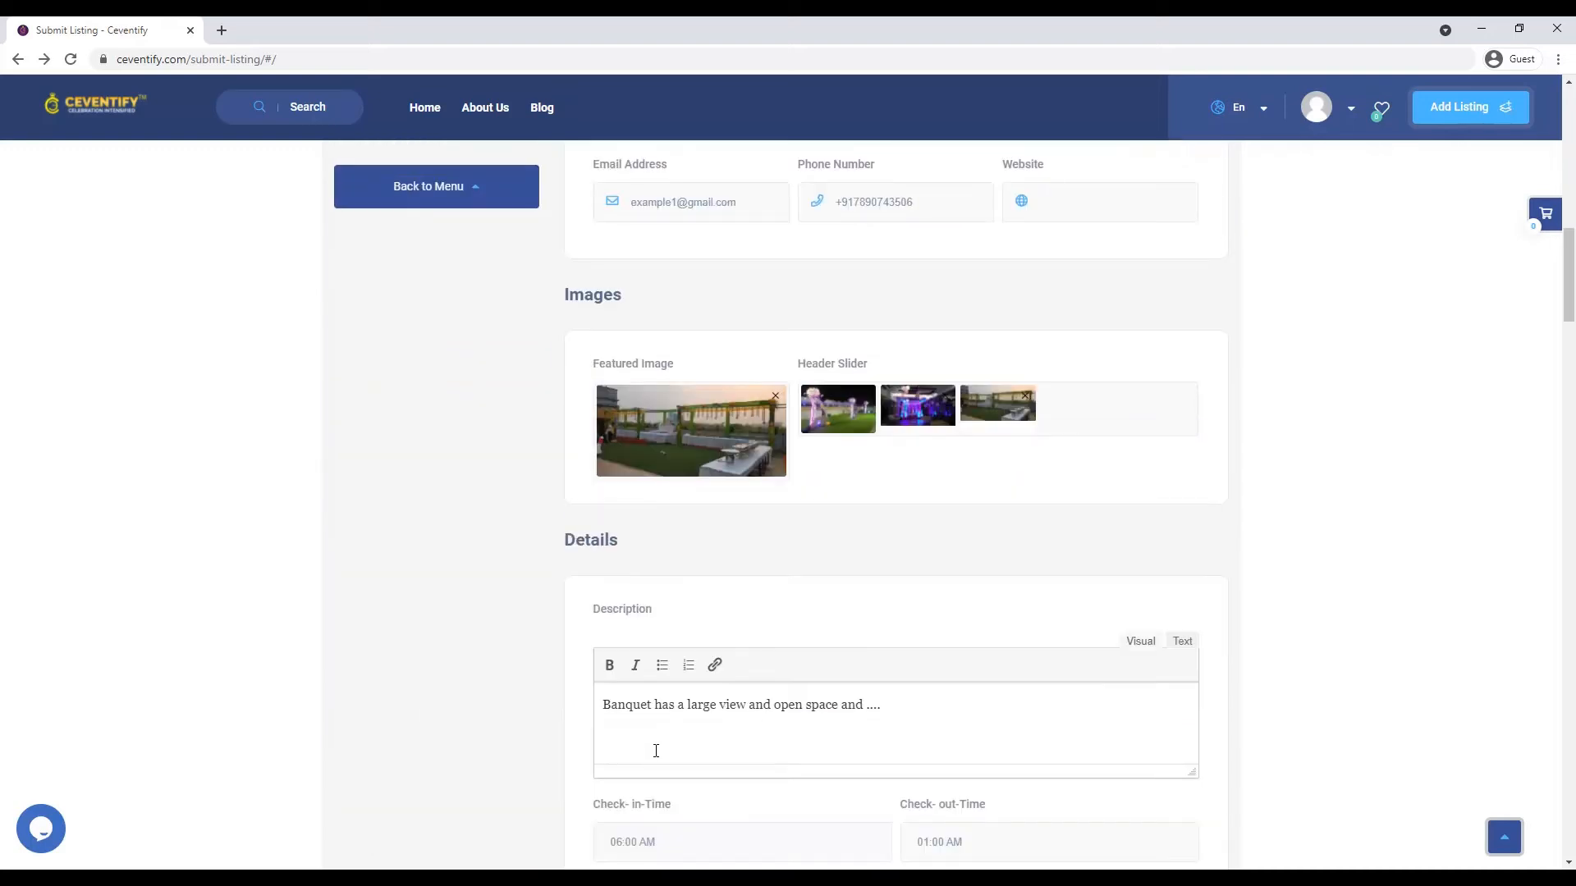
{"action": "scroll", "coordinate": [656, 750], "scroll_direction": "up", "scroll_amount": 2}
{"action": "scroll", "coordinate": [643, 743], "scroll_direction": "down", "scroll_amount": 20}
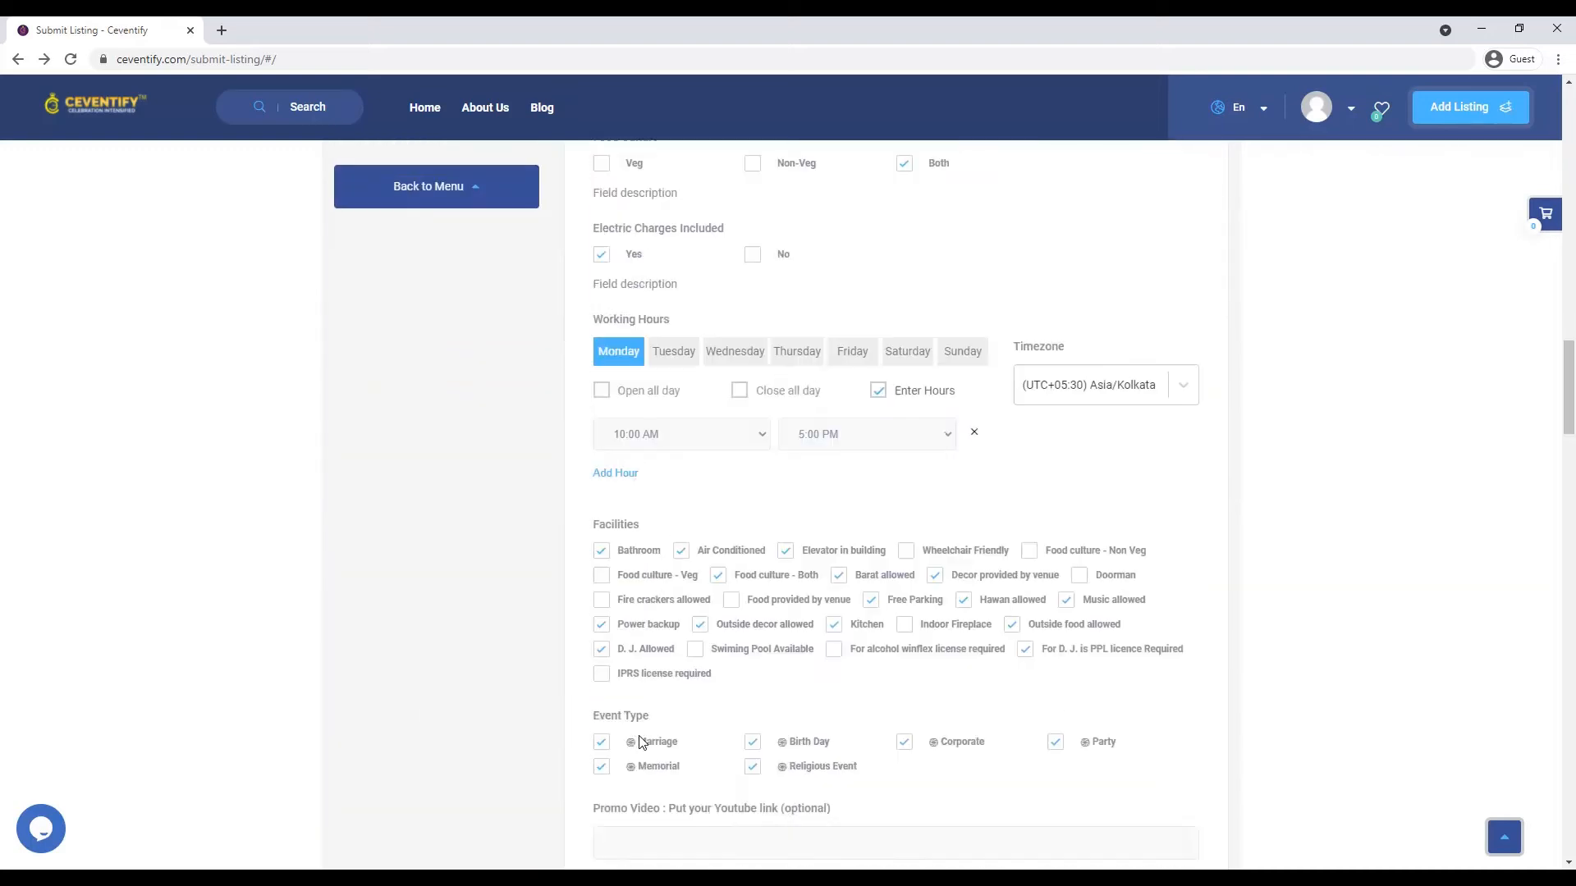
{"action": "scroll", "coordinate": [642, 743], "scroll_direction": "down", "scroll_amount": 5}
{"action": "scroll", "coordinate": [637, 741], "scroll_direction": "up", "scroll_amount": 7}
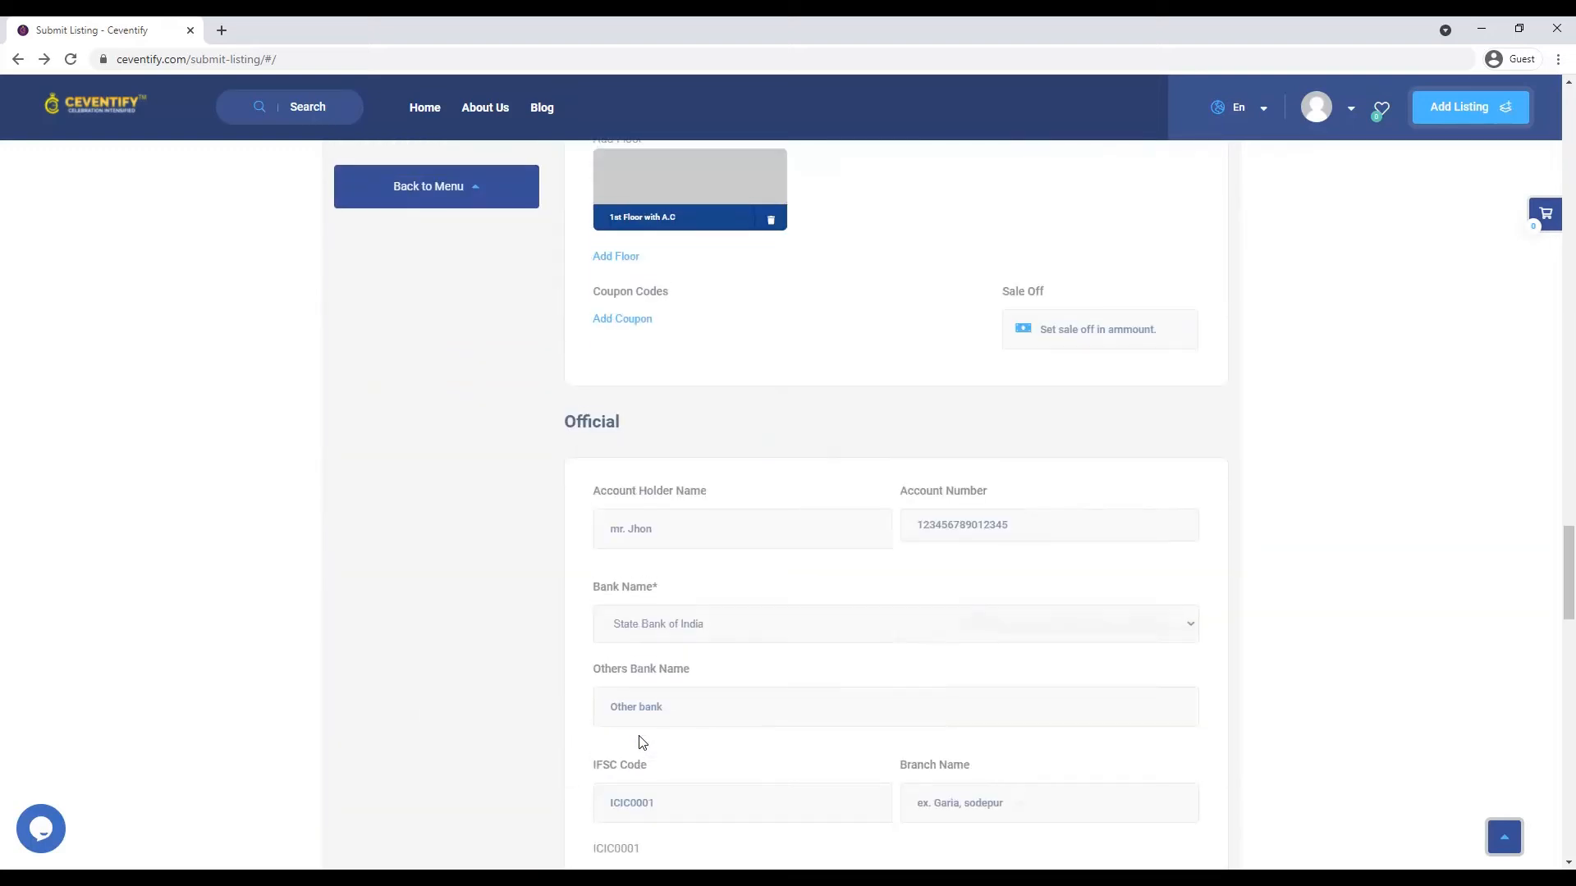
{"action": "left_click", "coordinate": [619, 498]}
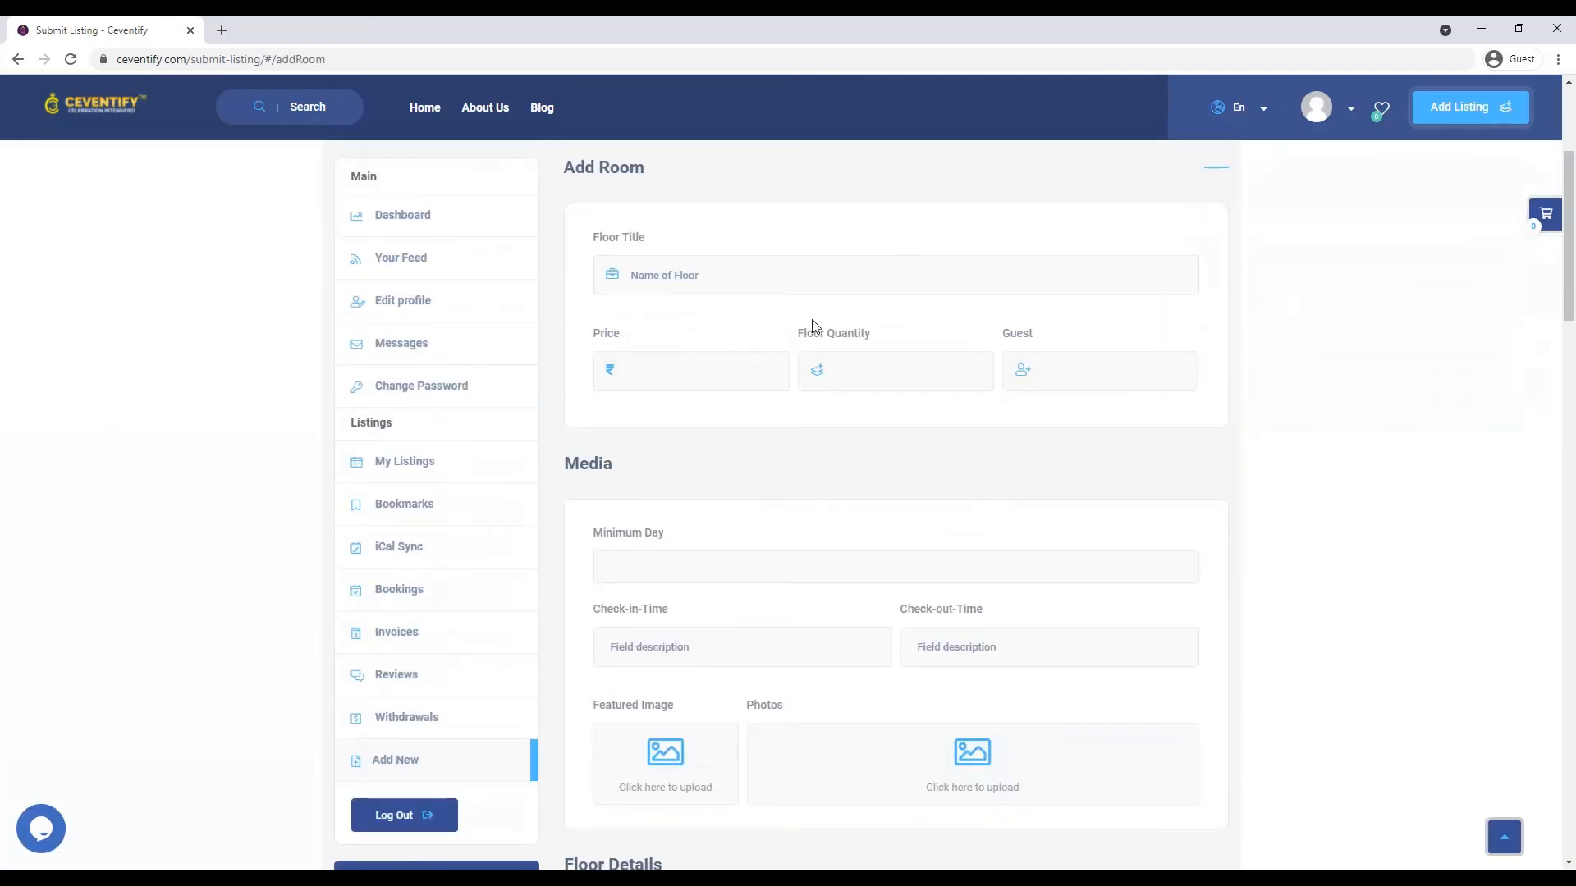
- Fill in '1st Floor Non A.C': price 15000, quantity 1, 80 guests, minimum 1 day, 06:00 AM check-in
{"action": "left_click", "coordinate": [857, 275]}
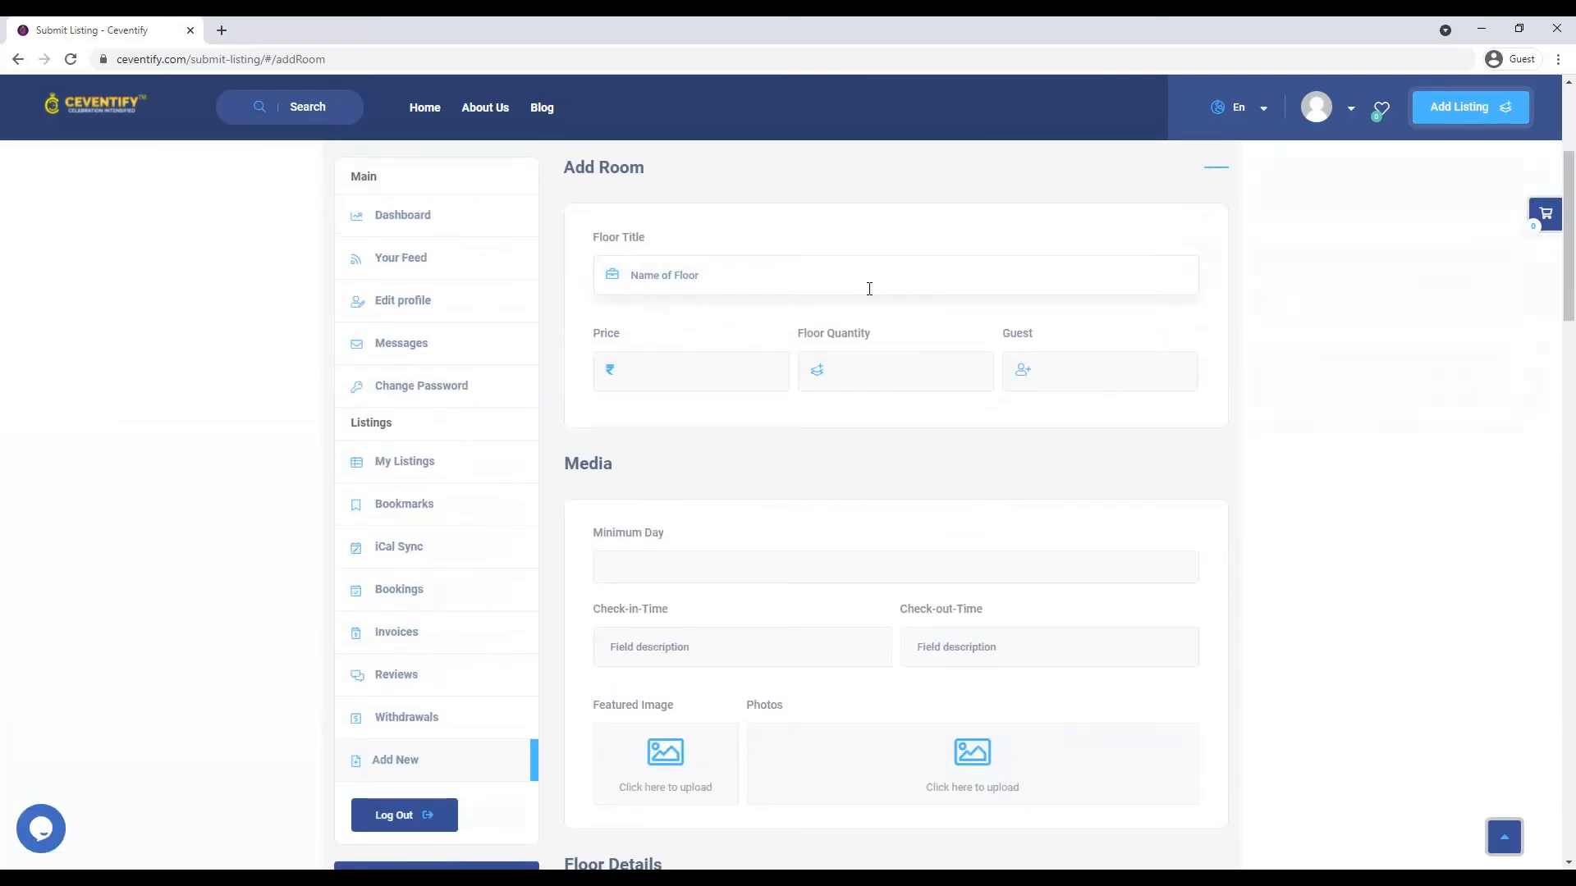
{"action": "type", "text": "1st Floor Non A C"}
{"action": "left_click", "coordinate": [721, 370]}
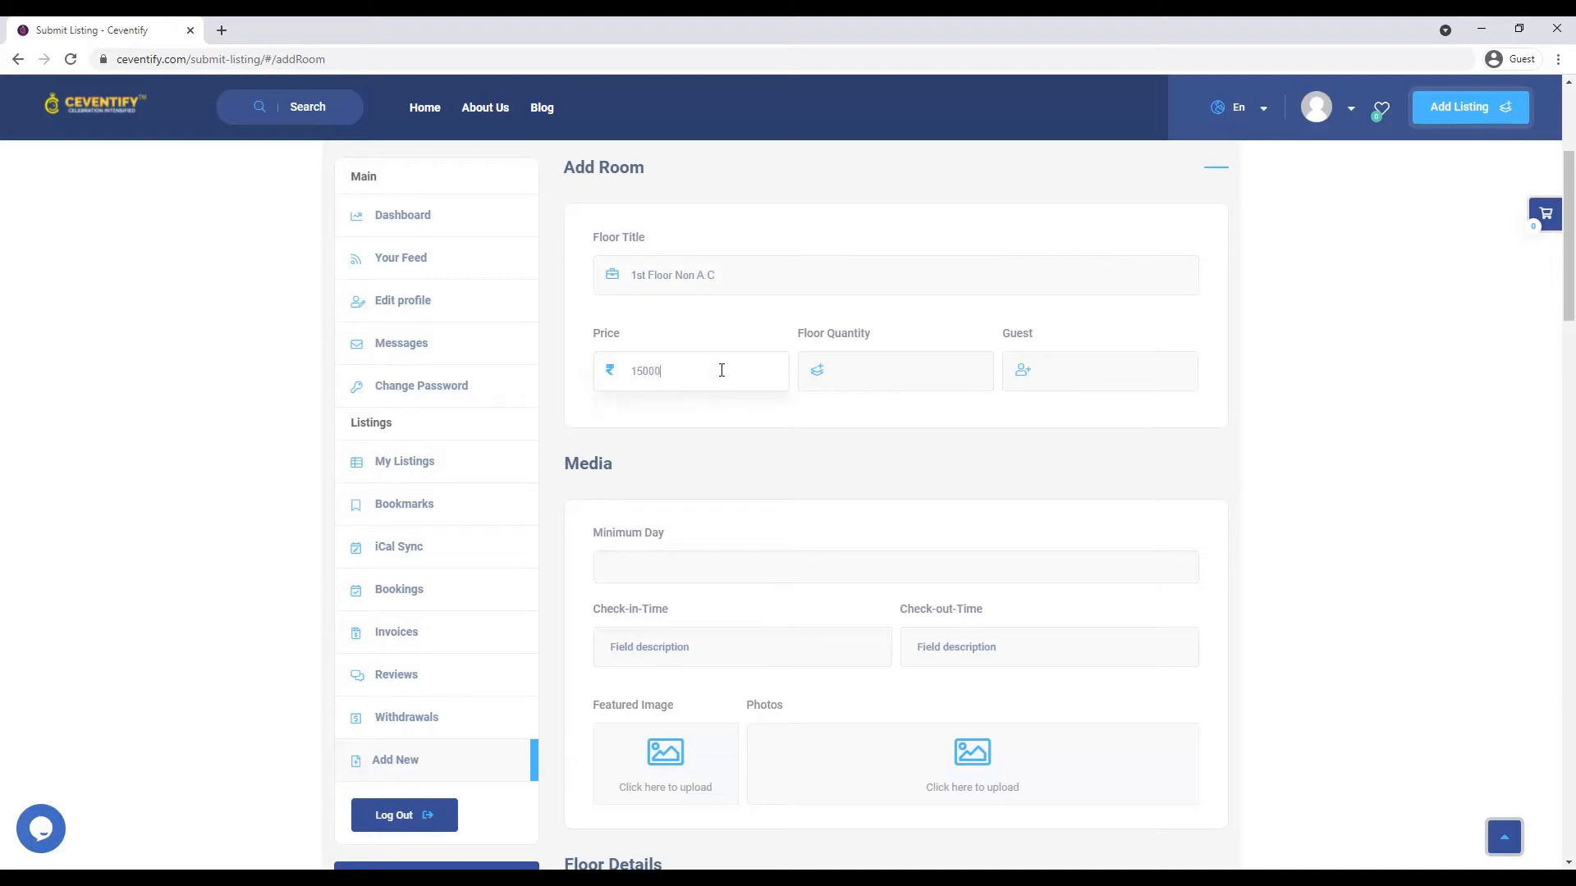
{"action": "left_click", "coordinate": [857, 363]}
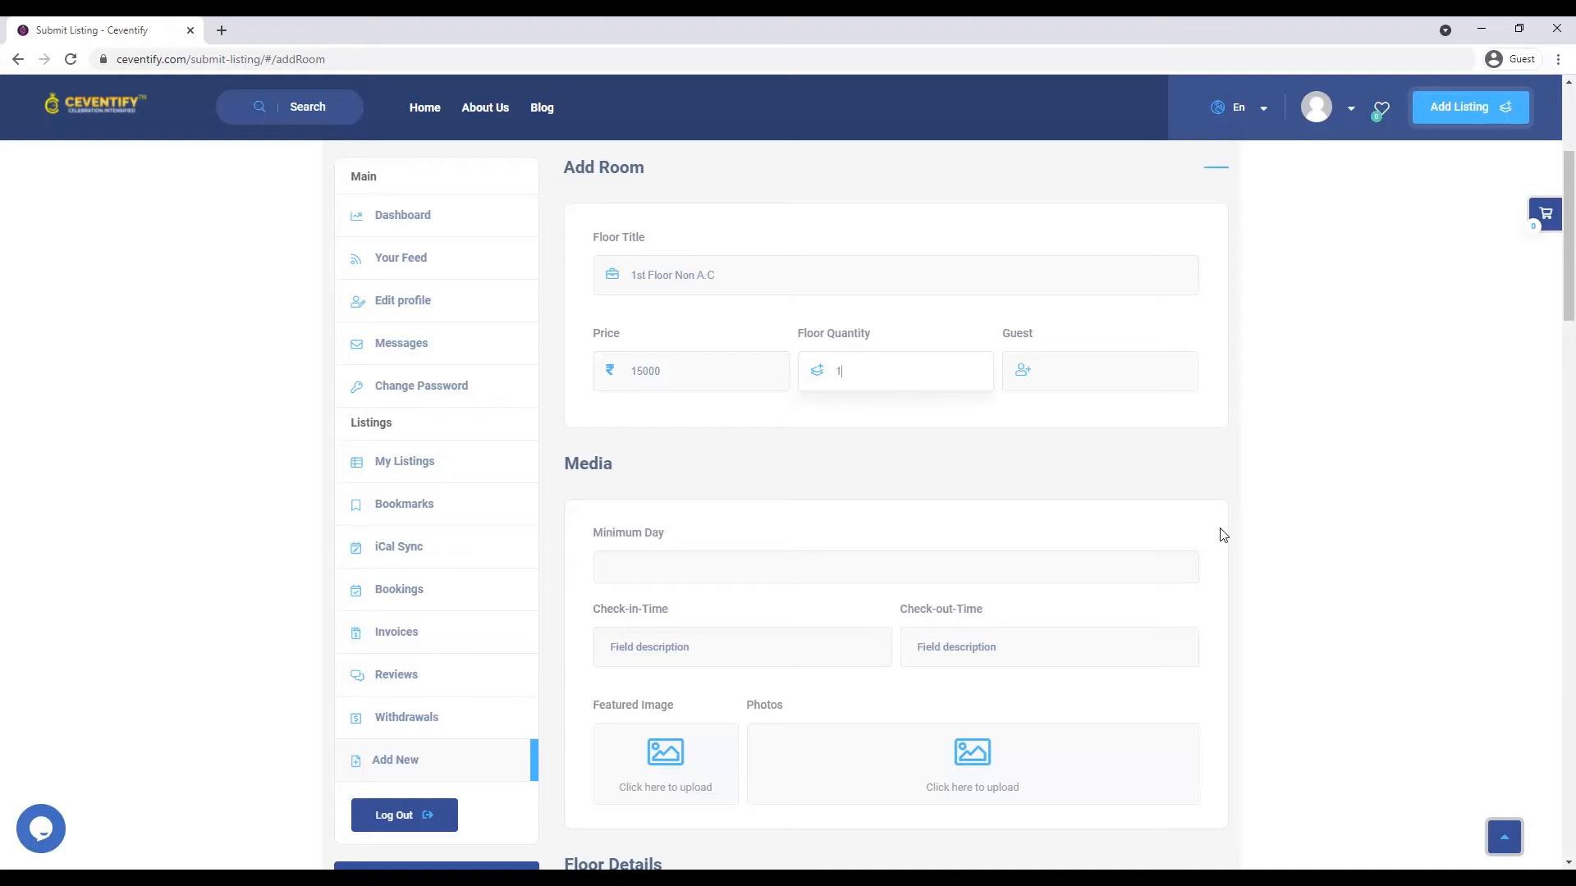
{"action": "left_click", "coordinate": [1182, 370]}
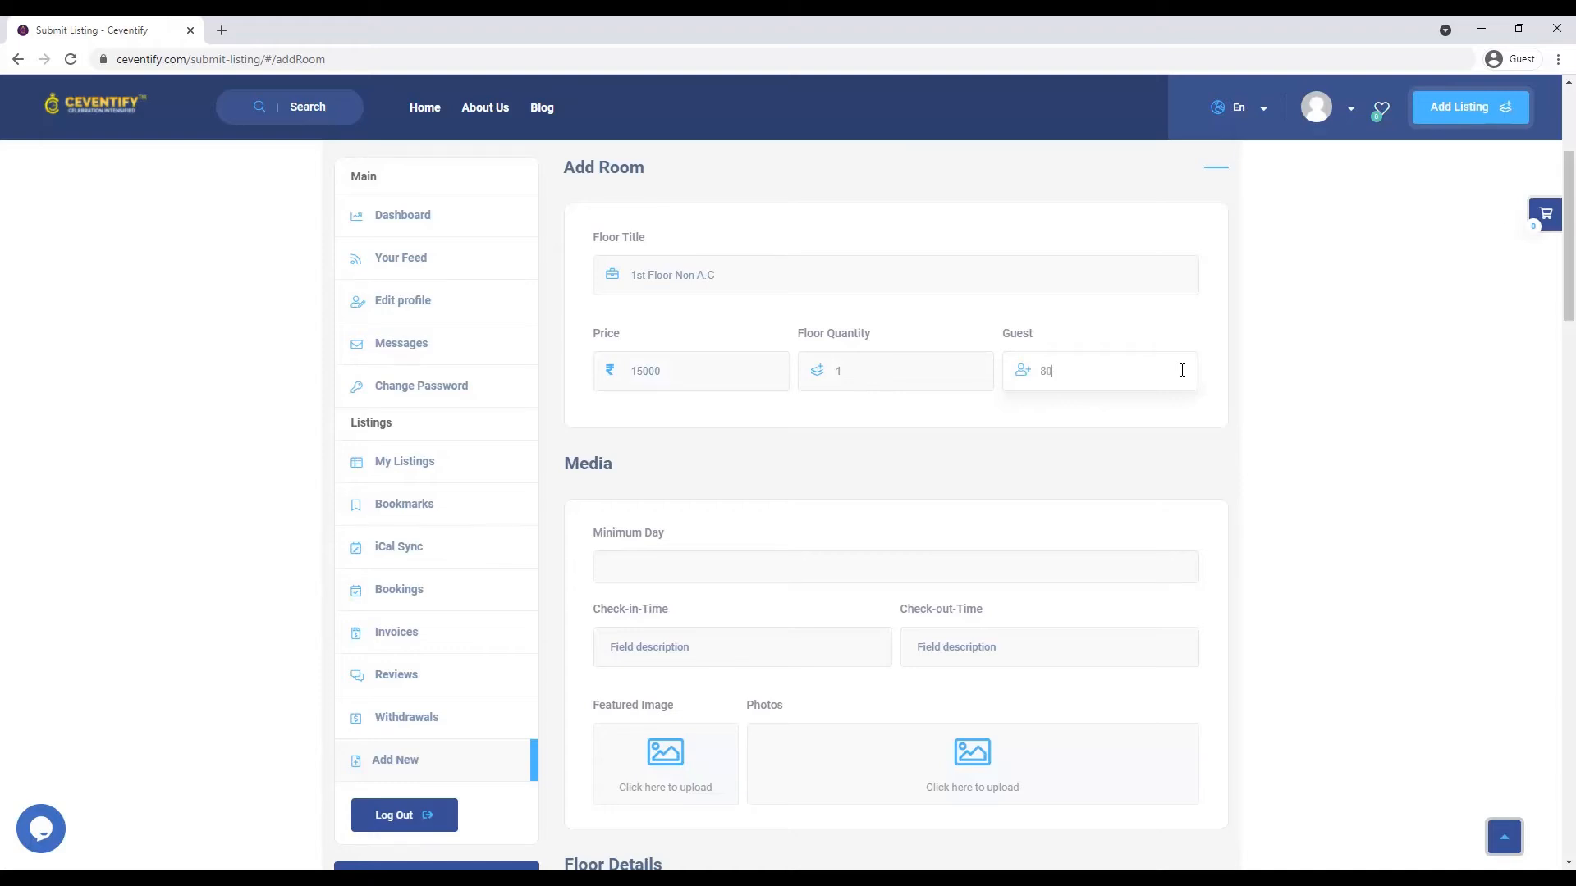
{"action": "left_click", "coordinate": [722, 568]}
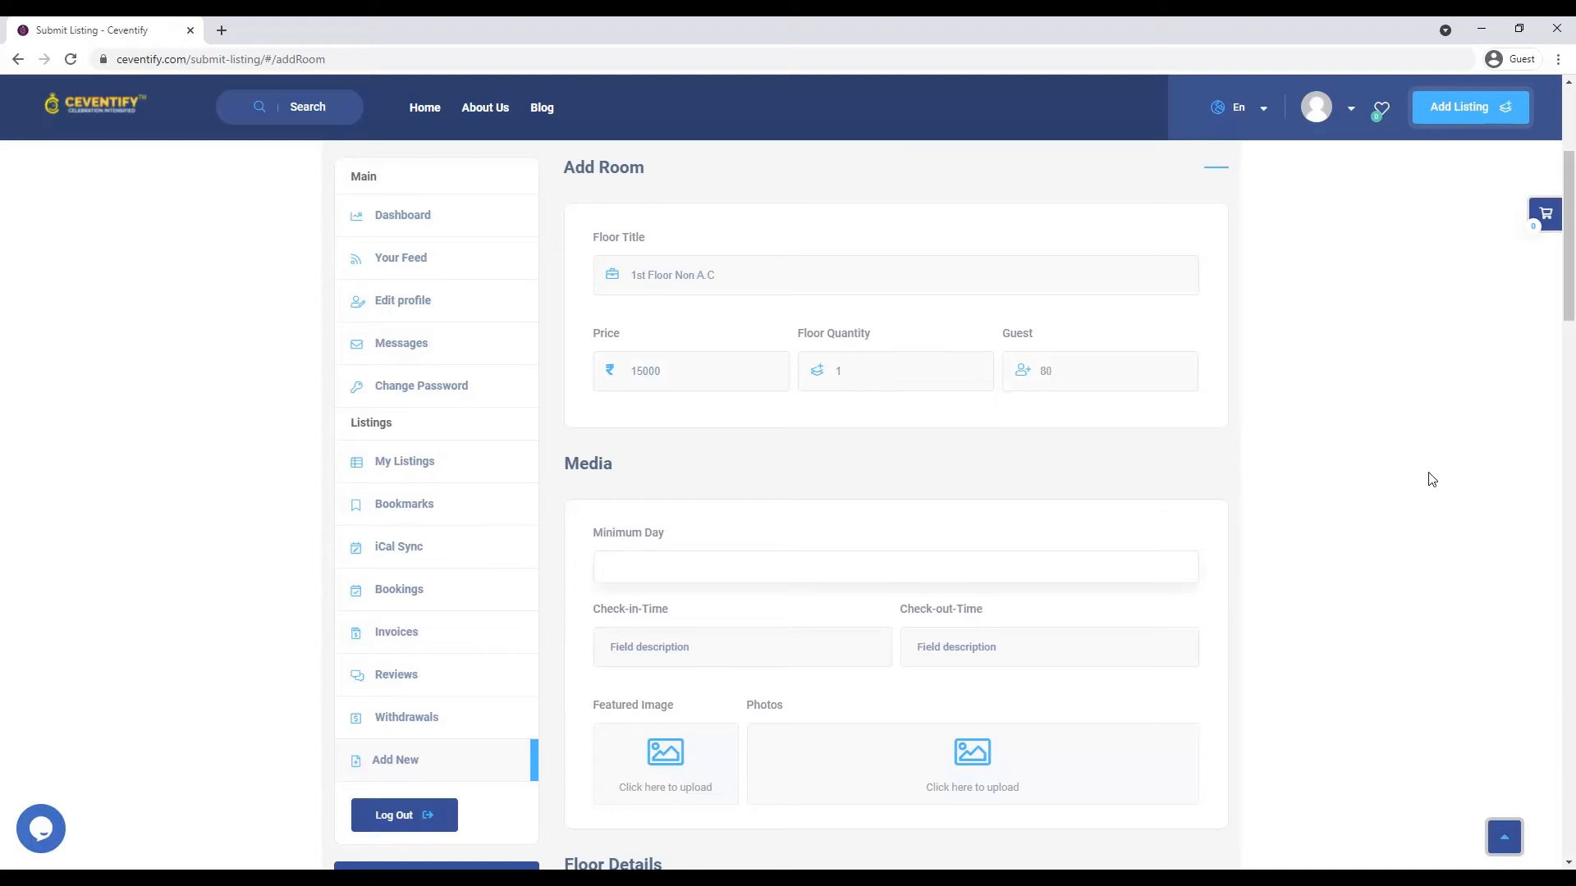
{"action": "left_click", "coordinate": [728, 652]}
{"action": "type", "text": "06:00 AM"}
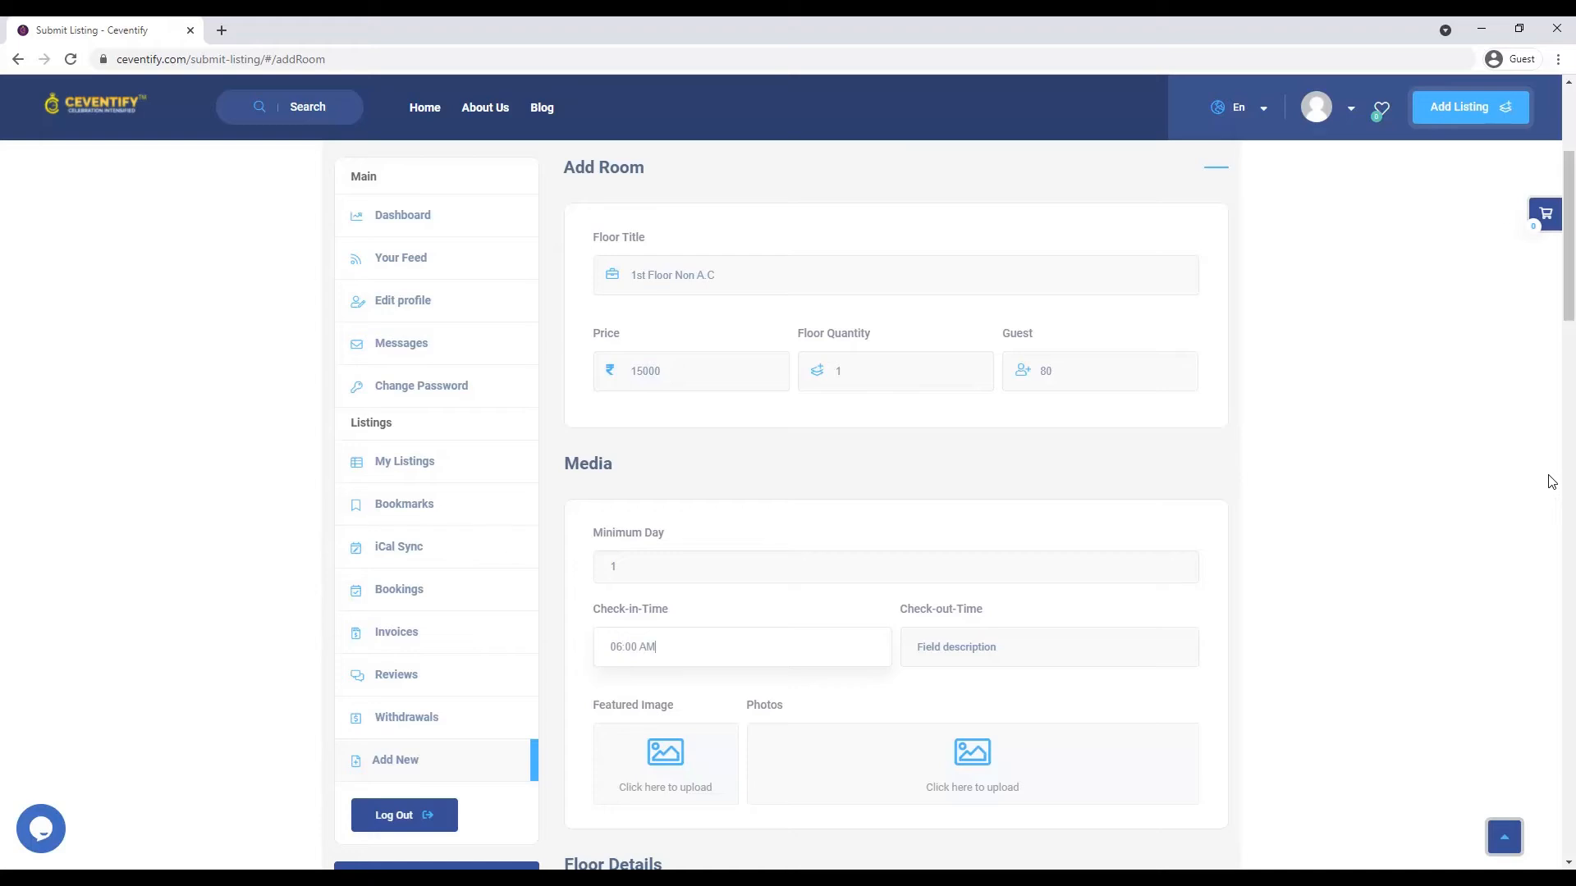
{"action": "key", "text": "Tab"}
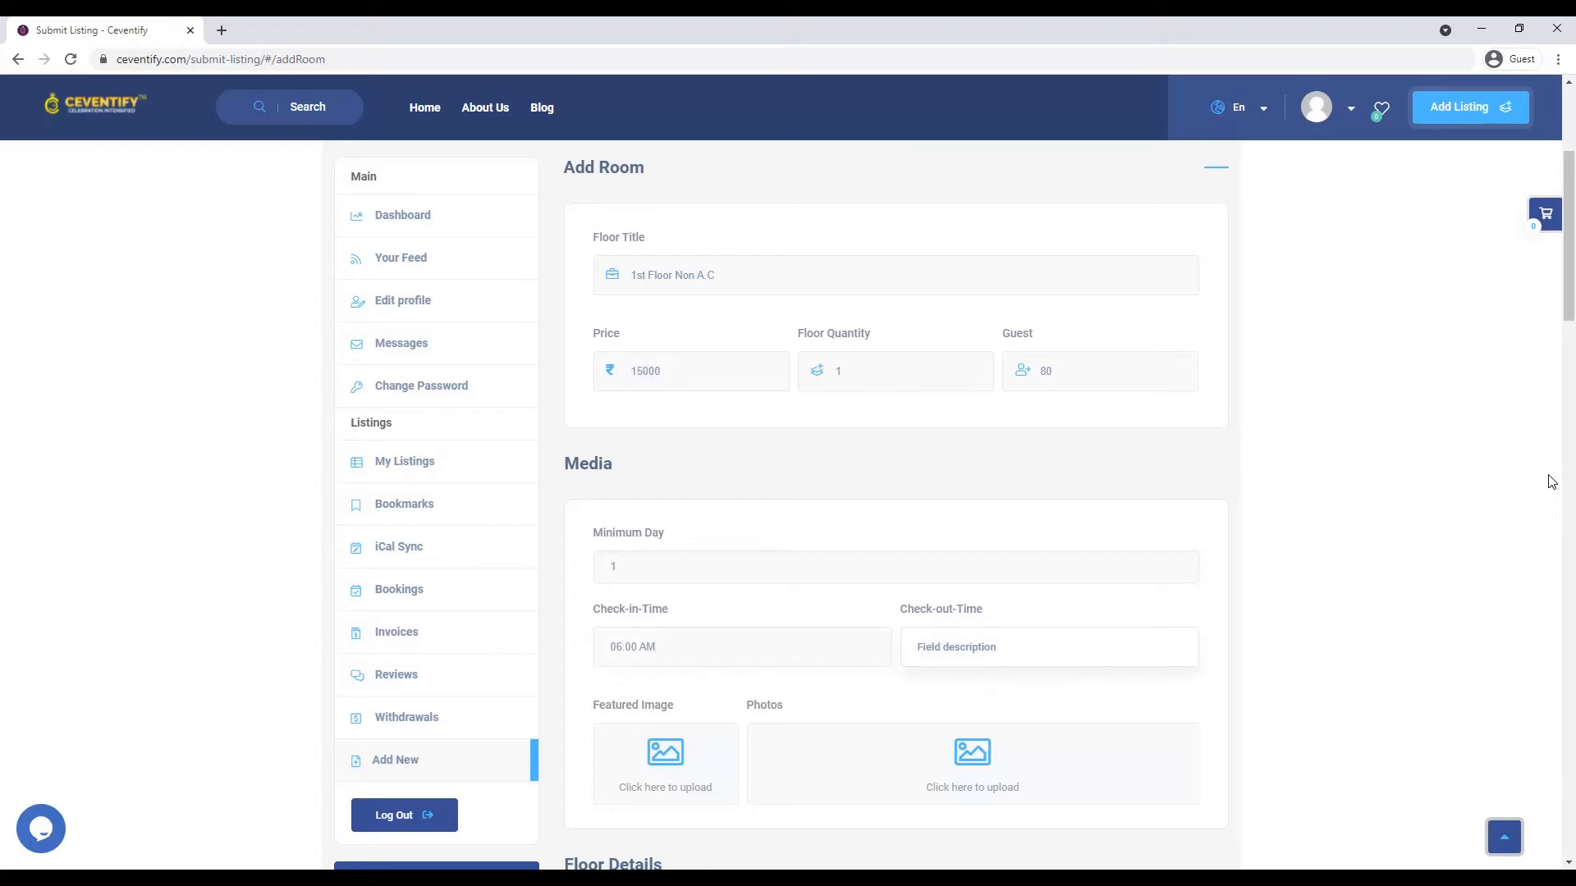
{"action": "type", "text": "12:00 AM"}
- Upload larica-5-1.jpg and set it as the second floor's featured image
{"action": "scroll", "coordinate": [1552, 482], "scroll_direction": "down", "scroll_amount": 6}
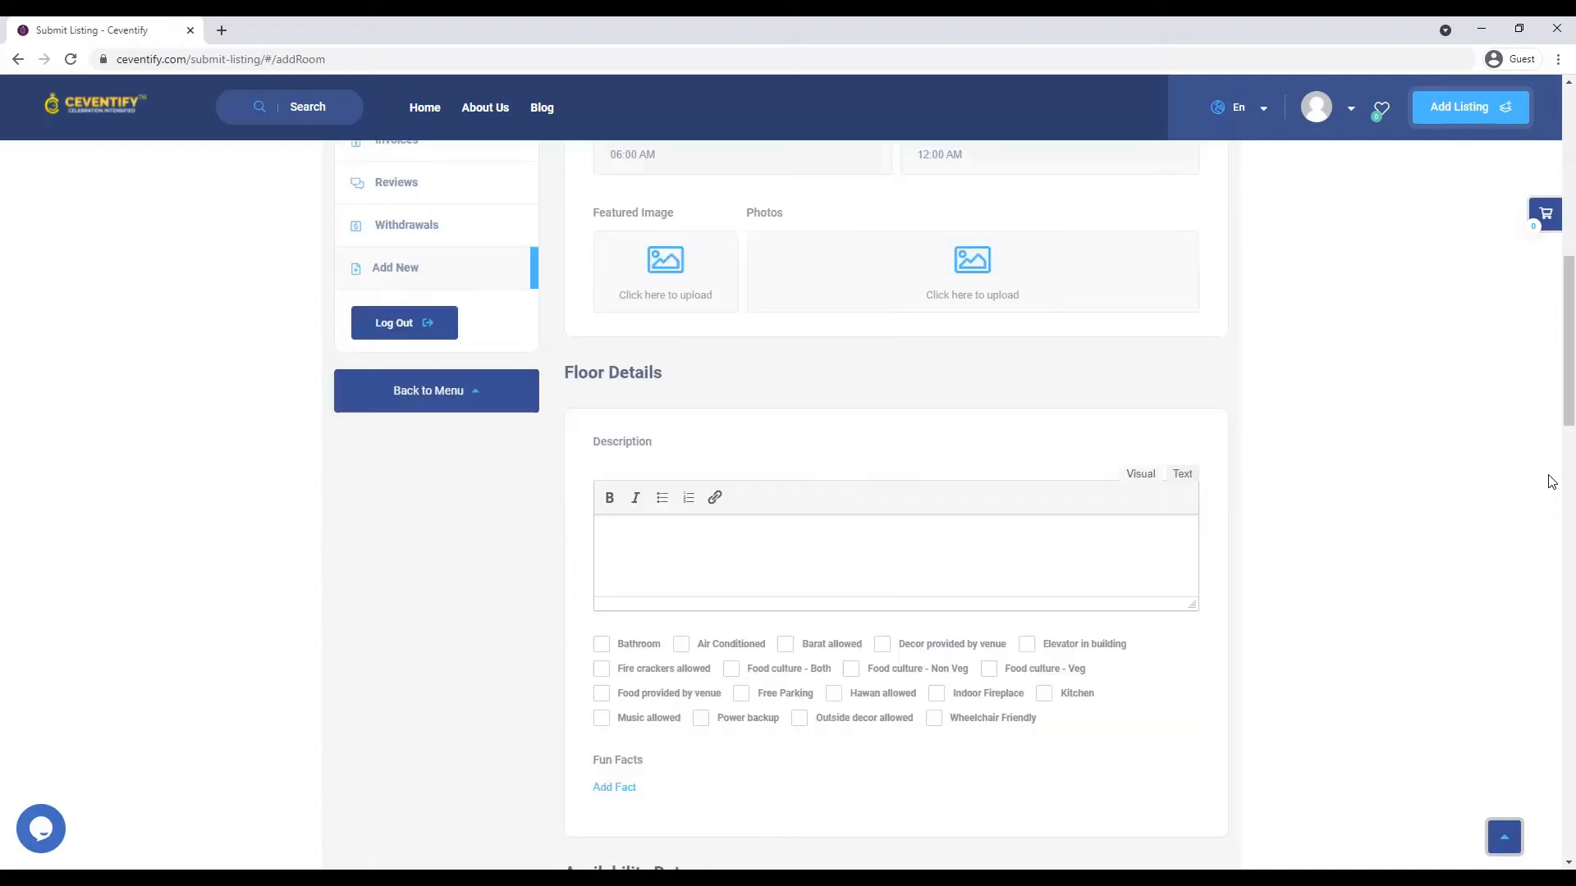
{"action": "scroll", "coordinate": [1231, 454], "scroll_direction": "up", "scroll_amount": 2}
{"action": "left_click", "coordinate": [666, 447]}
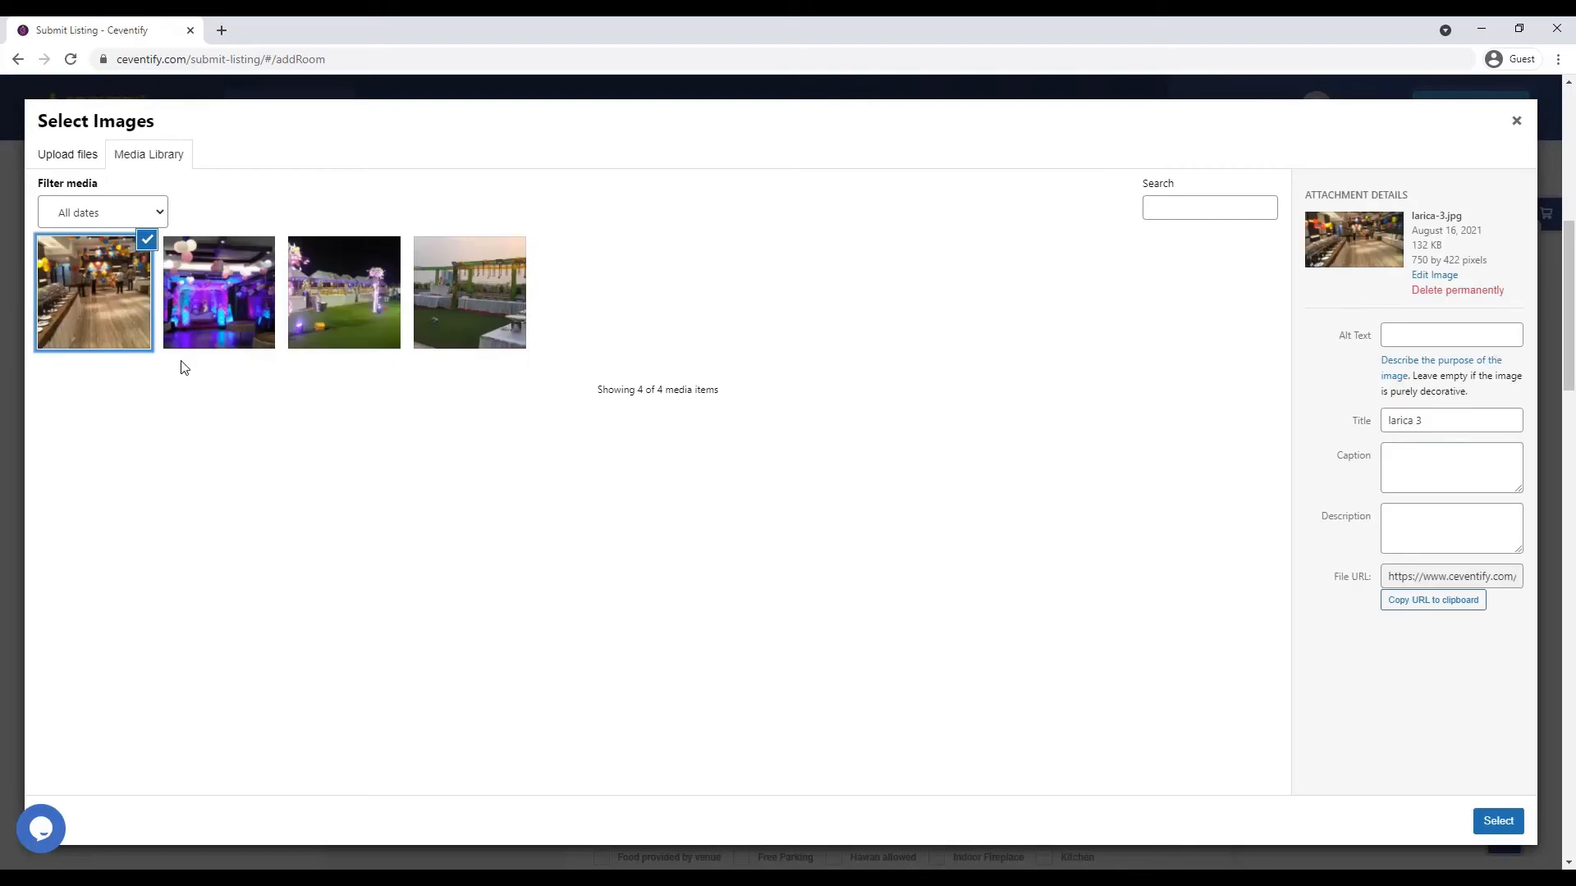
{"action": "left_click", "coordinate": [47, 158]}
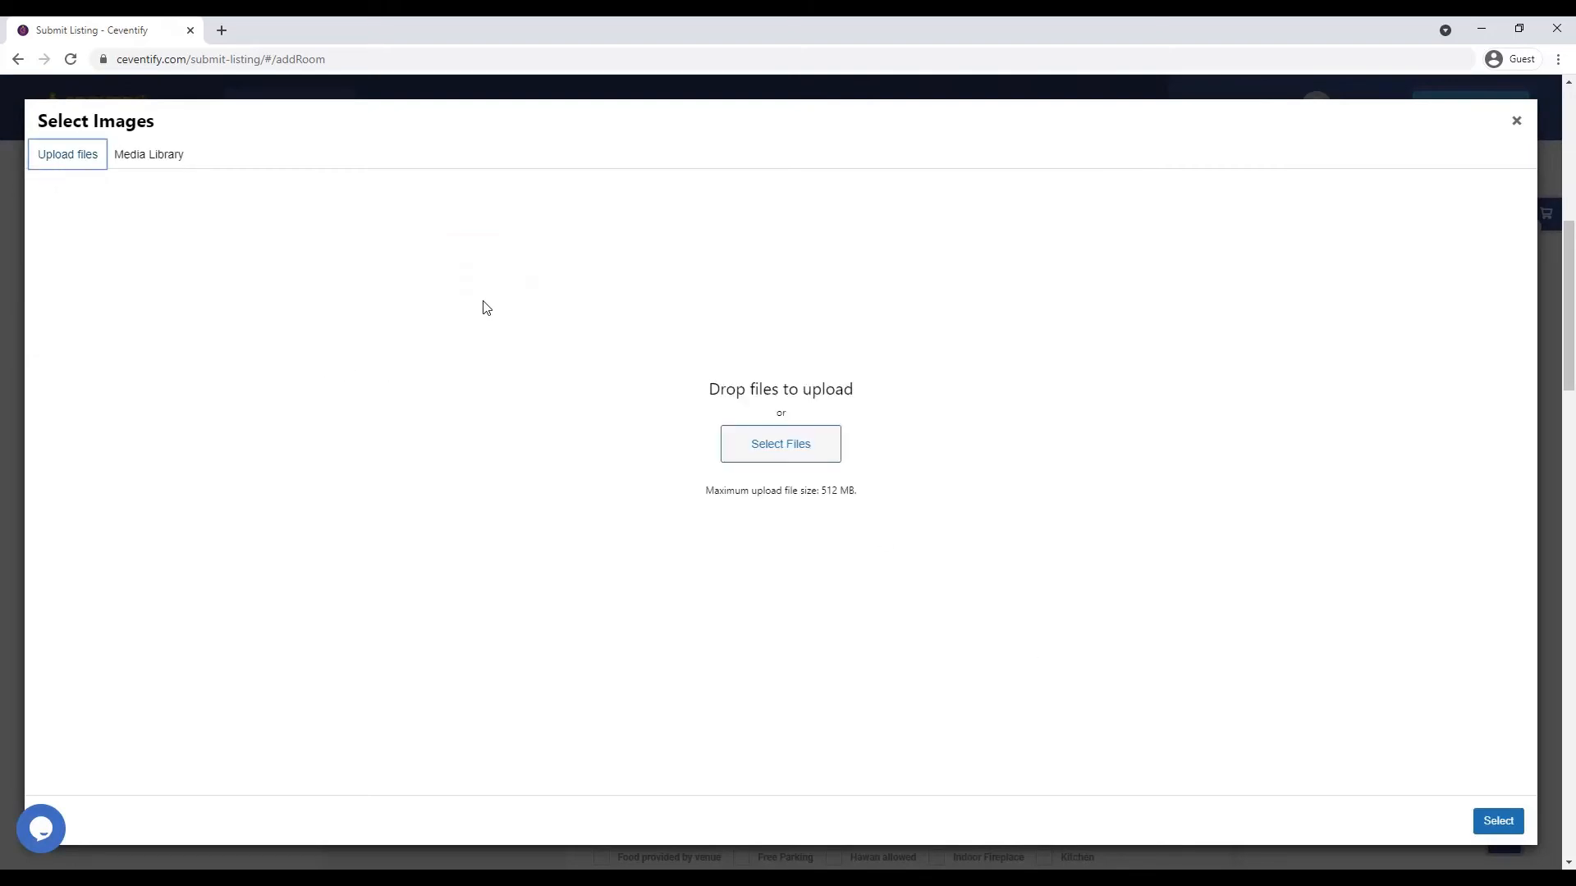
{"action": "left_click", "coordinate": [810, 456]}
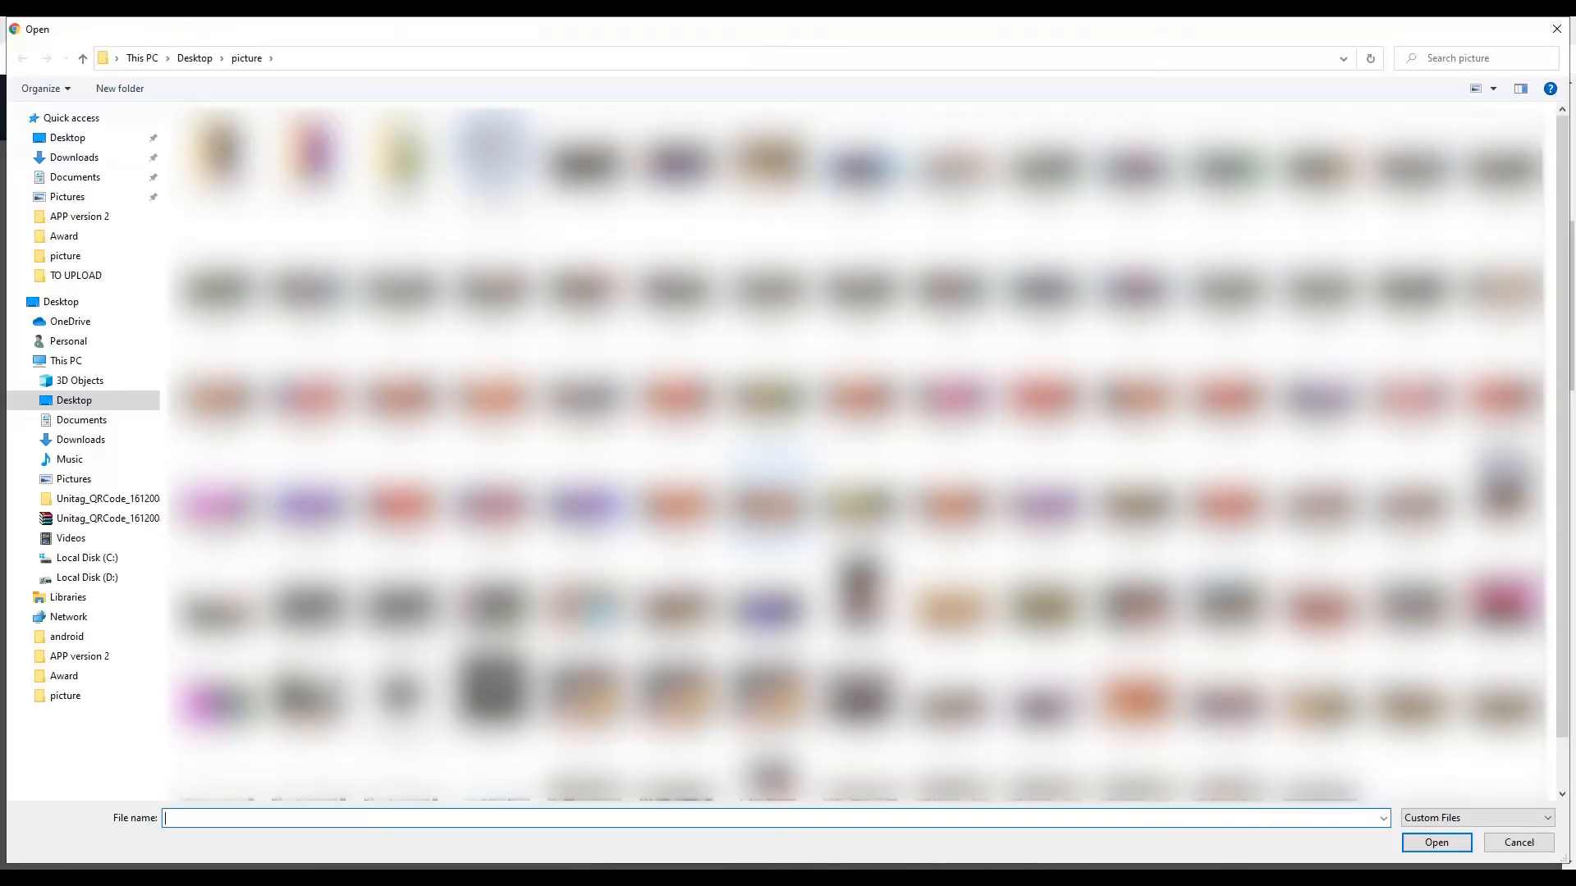
{"action": "double_click", "coordinate": [400, 697]}
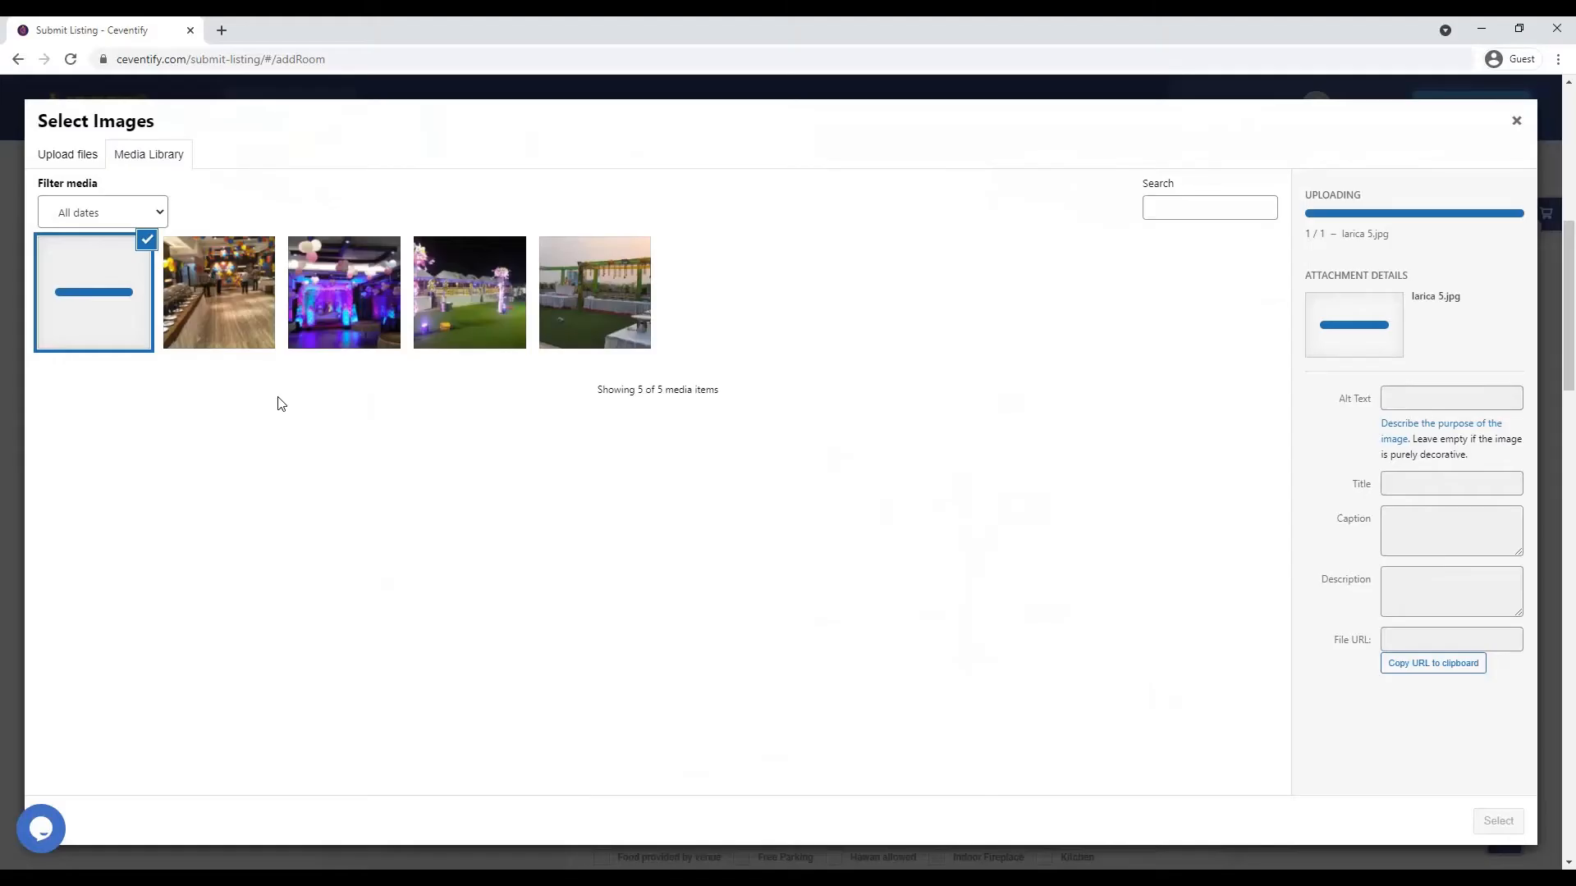
{"action": "left_click", "coordinate": [185, 320]}
{"action": "left_click", "coordinate": [102, 315]}
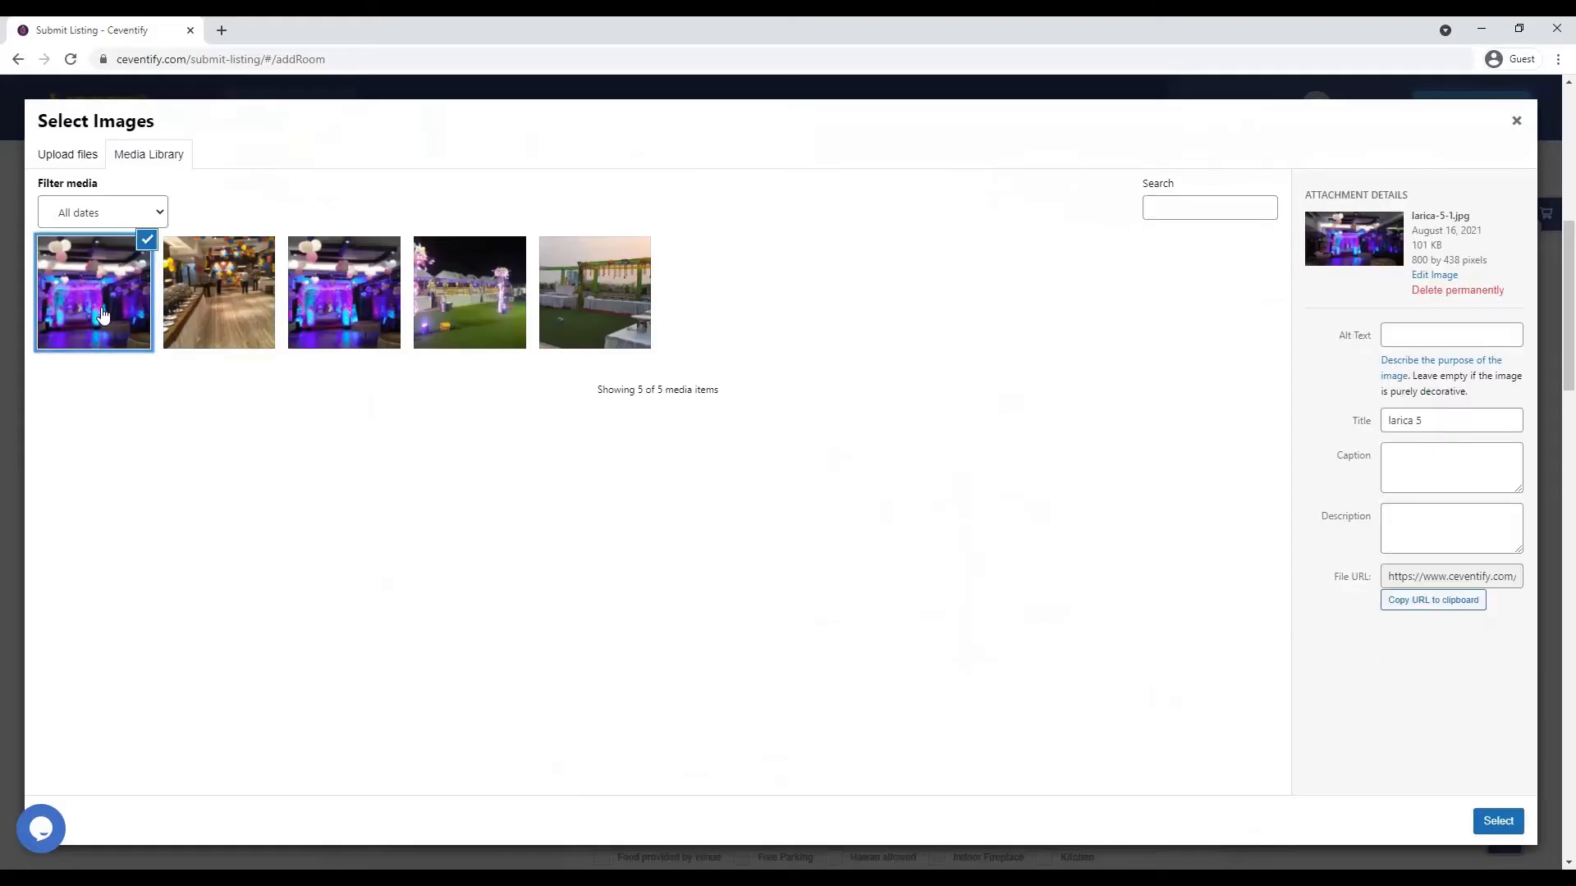
{"action": "left_click", "coordinate": [1479, 826]}
- Start the floor description with 'Basically the same phone with out'
{"action": "scroll", "coordinate": [837, 580], "scroll_direction": "down", "scroll_amount": 2}
{"action": "left_click", "coordinate": [811, 549]}
{"action": "type", "text": "Basi"}
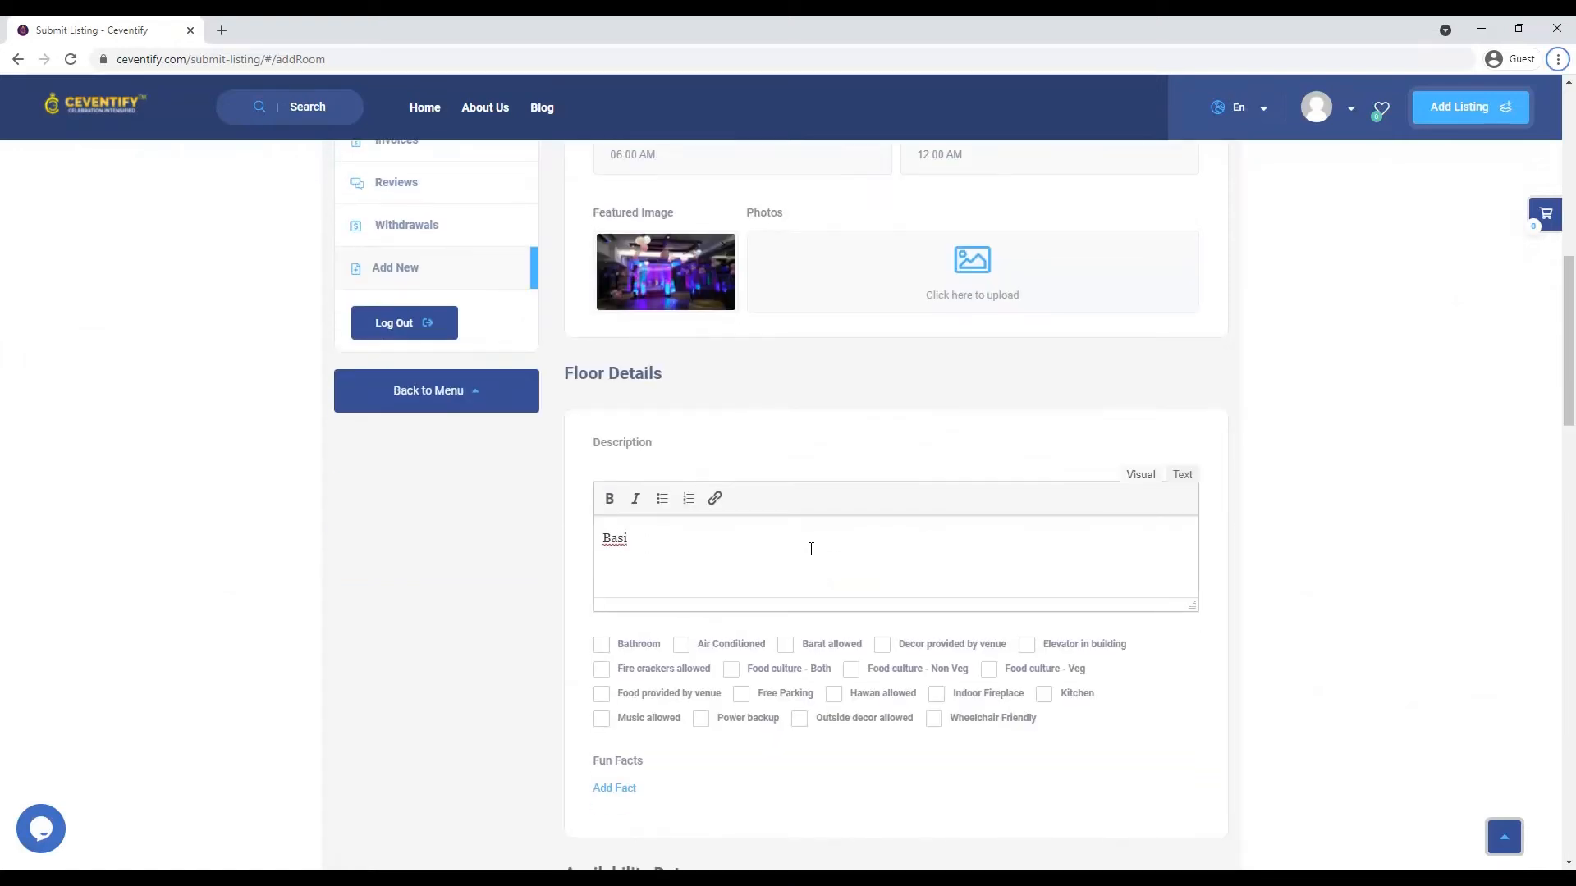
{"action": "type", "text": "cally the same phone with "}
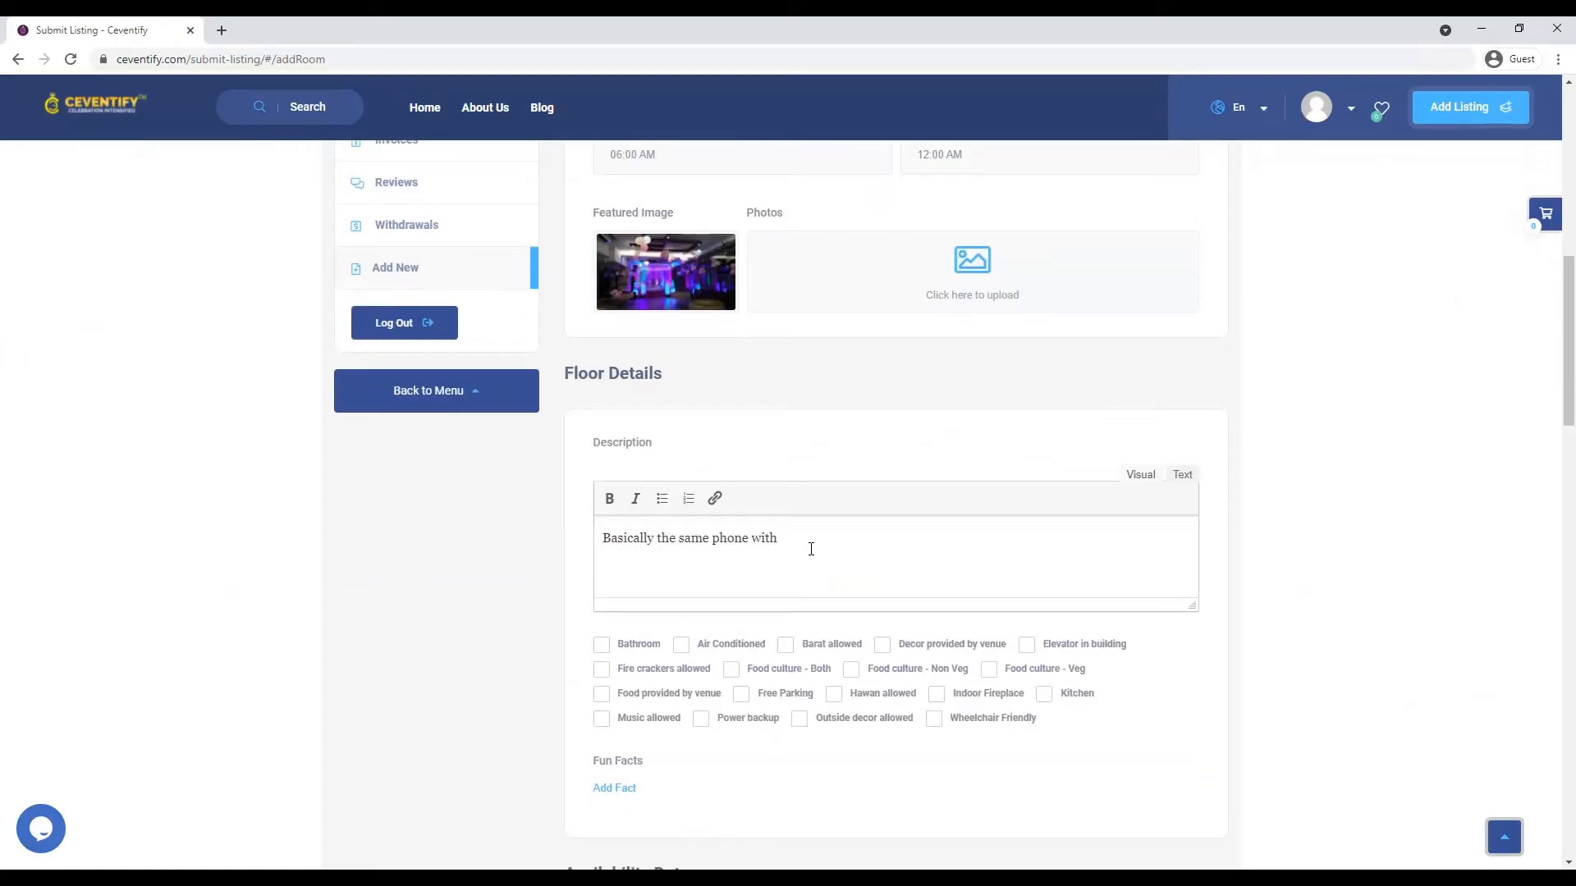
{"action": "type", "text": "out"}
- Replace the wrong word with 'banquet hall 1st floor' and tick ten amenities, including Bathroom and Free Parking
{"action": "double_click", "coordinate": [738, 544]}
{"action": "type", "text": "banquet hall 1st floor"}
{"action": "left_click", "coordinate": [732, 672]}
{"action": "left_click", "coordinate": [603, 696]}
{"action": "left_click", "coordinate": [602, 719]}
{"action": "left_click", "coordinate": [701, 719]}
{"action": "left_click", "coordinate": [800, 719]}
{"action": "left_click", "coordinate": [742, 694]}
{"action": "left_click", "coordinate": [834, 695]}
{"action": "left_click", "coordinate": [785, 645]}
{"action": "left_click", "coordinate": [884, 646]}
- Unlock August through November 2021 on the floor's availability calendar
{"action": "scroll", "coordinate": [806, 738], "scroll_direction": "down", "scroll_amount": 4}
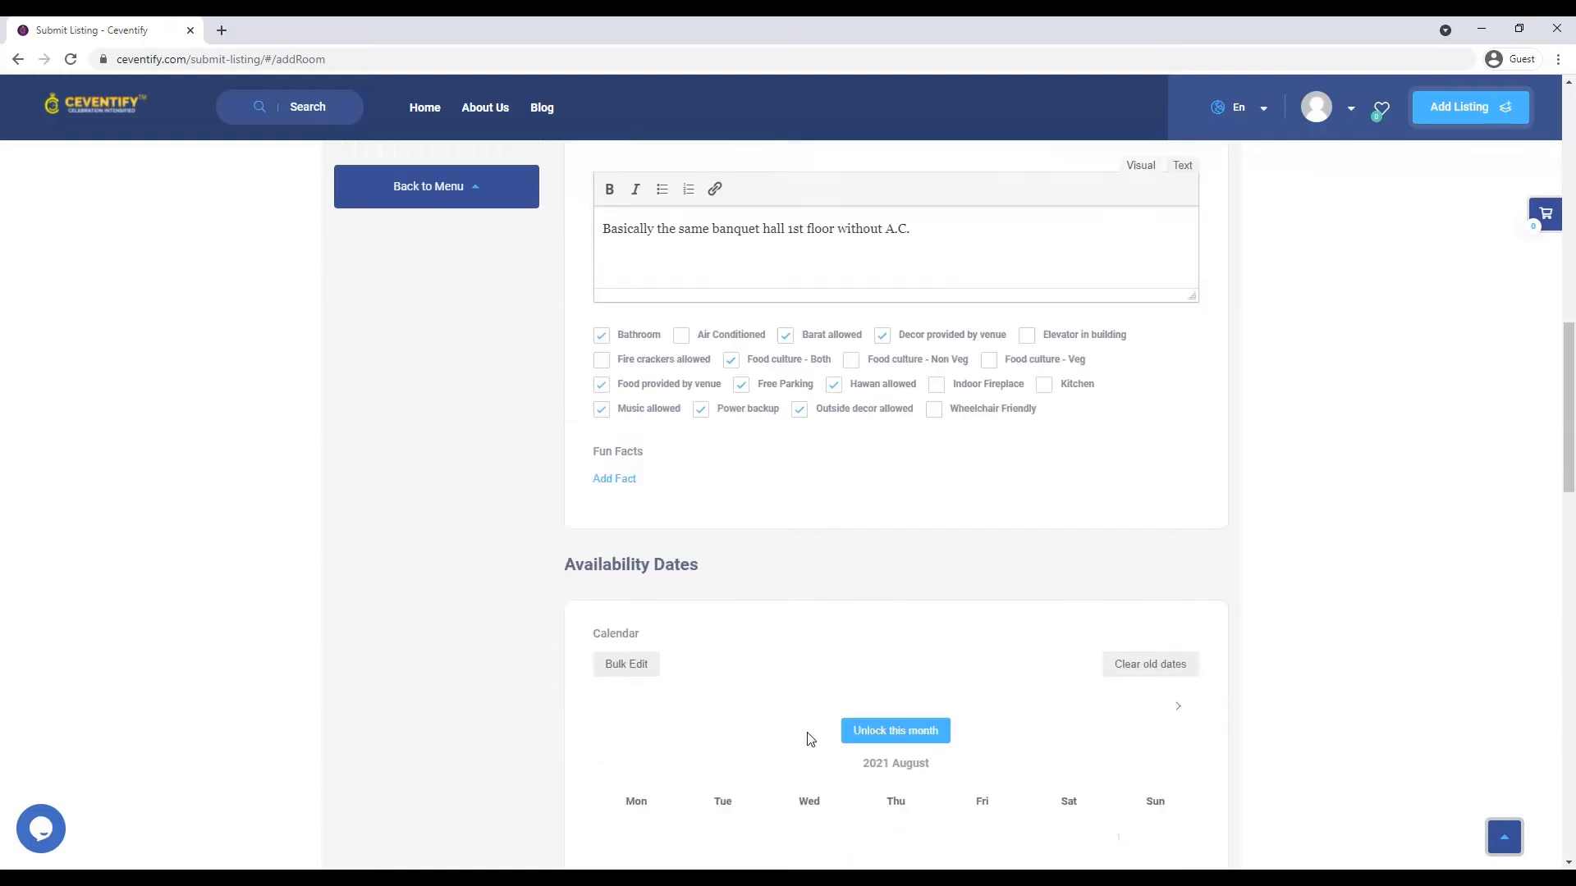
{"action": "scroll", "coordinate": [810, 738], "scroll_direction": "down", "scroll_amount": 2}
{"action": "left_click", "coordinate": [888, 552]}
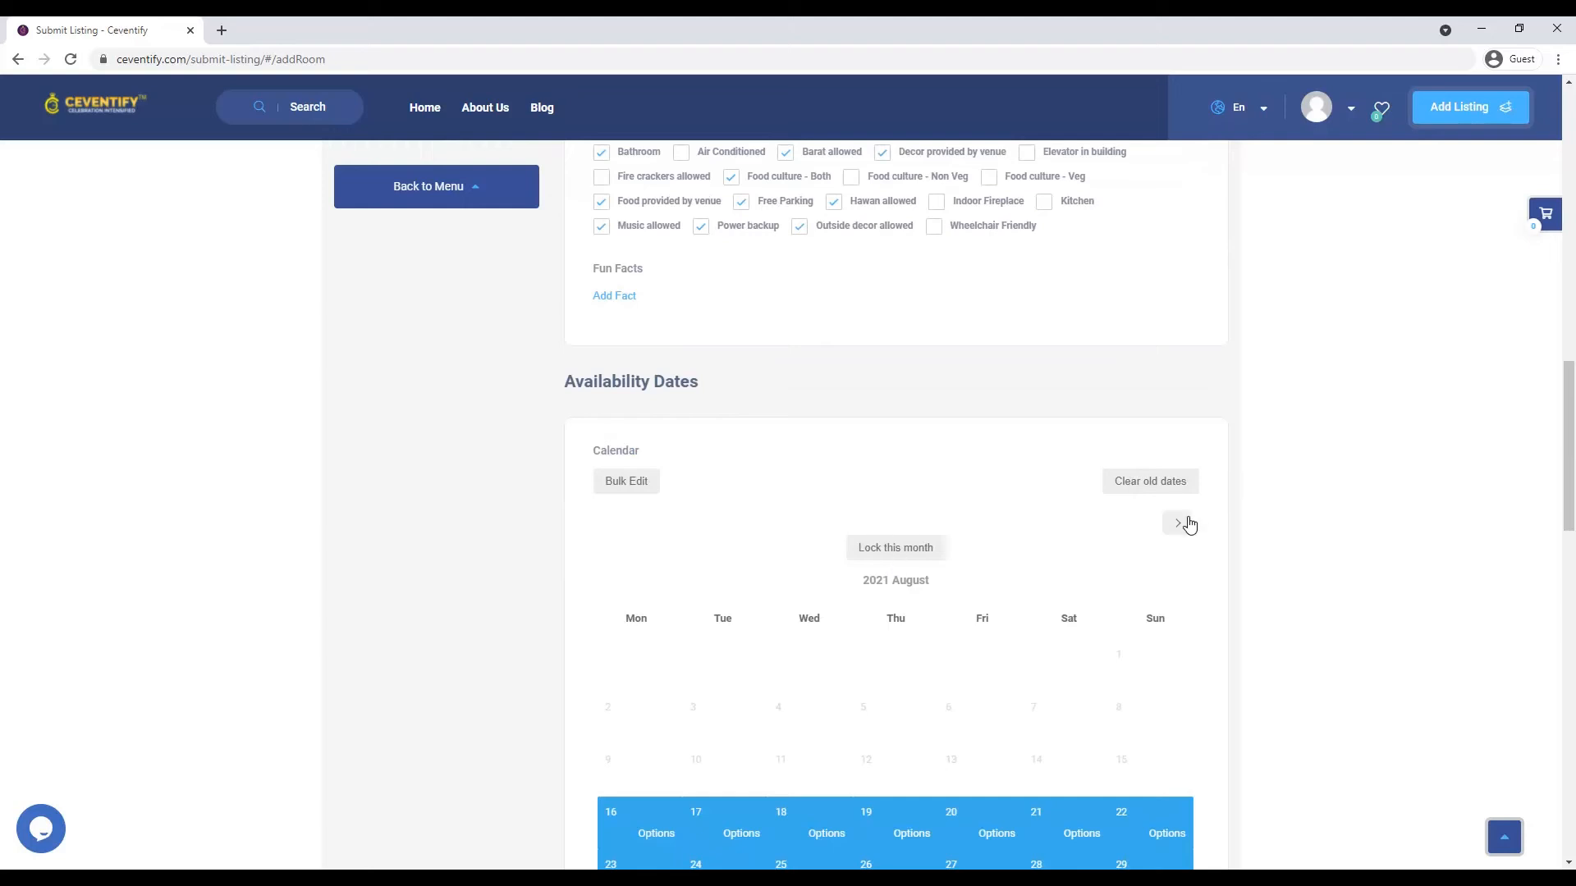
{"action": "scroll", "coordinate": [1188, 524], "scroll_direction": "down", "scroll_amount": 7}
{"action": "left_click", "coordinate": [922, 433]}
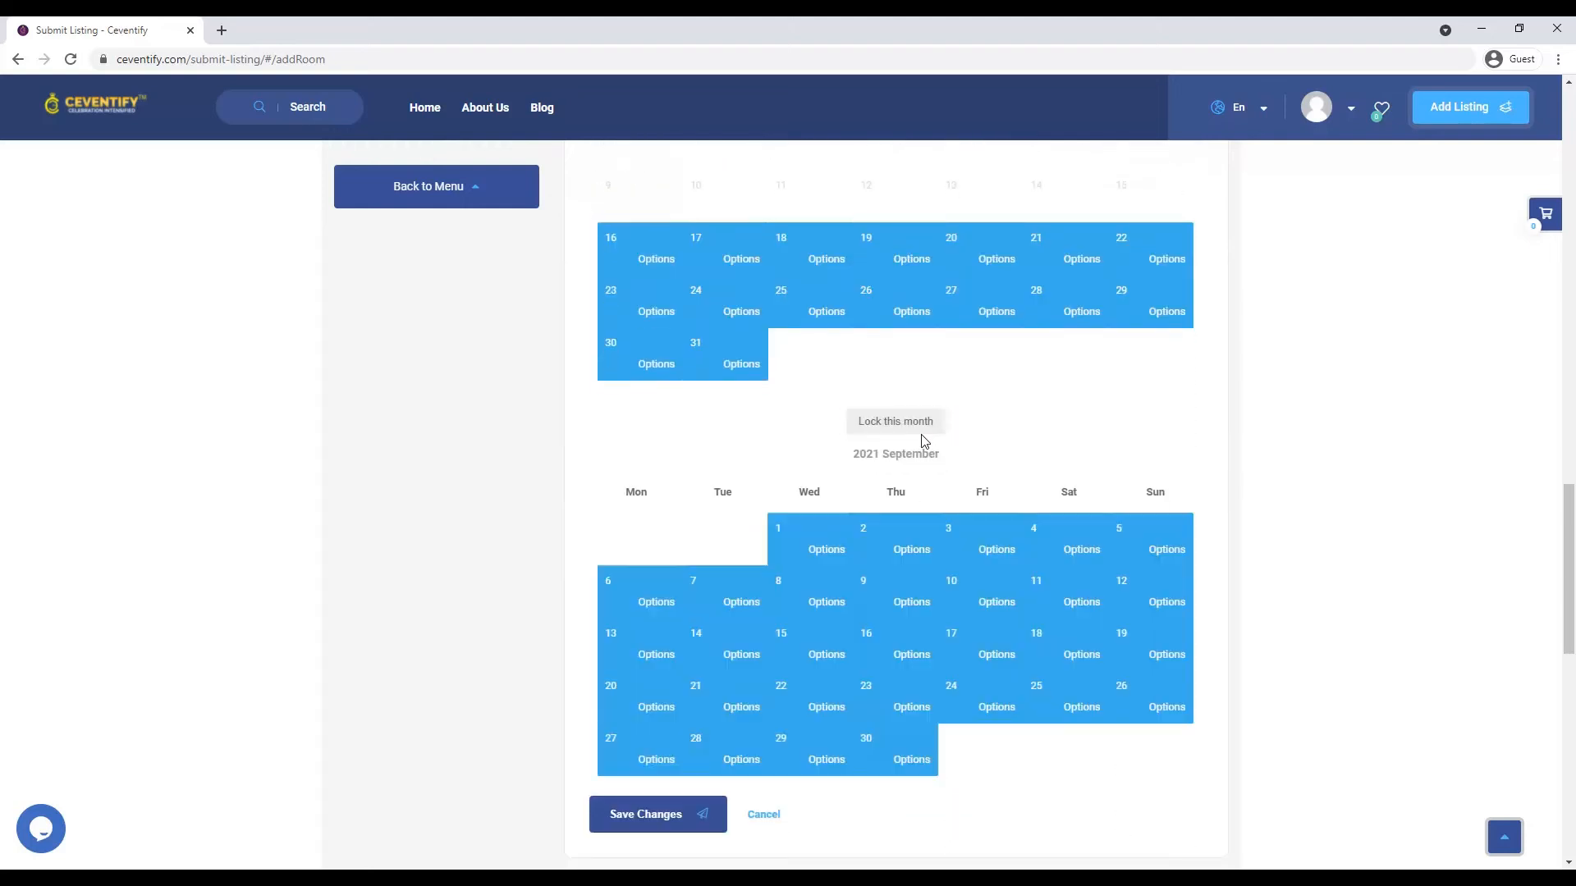
{"action": "scroll", "coordinate": [981, 481], "scroll_direction": "up", "scroll_amount": 3}
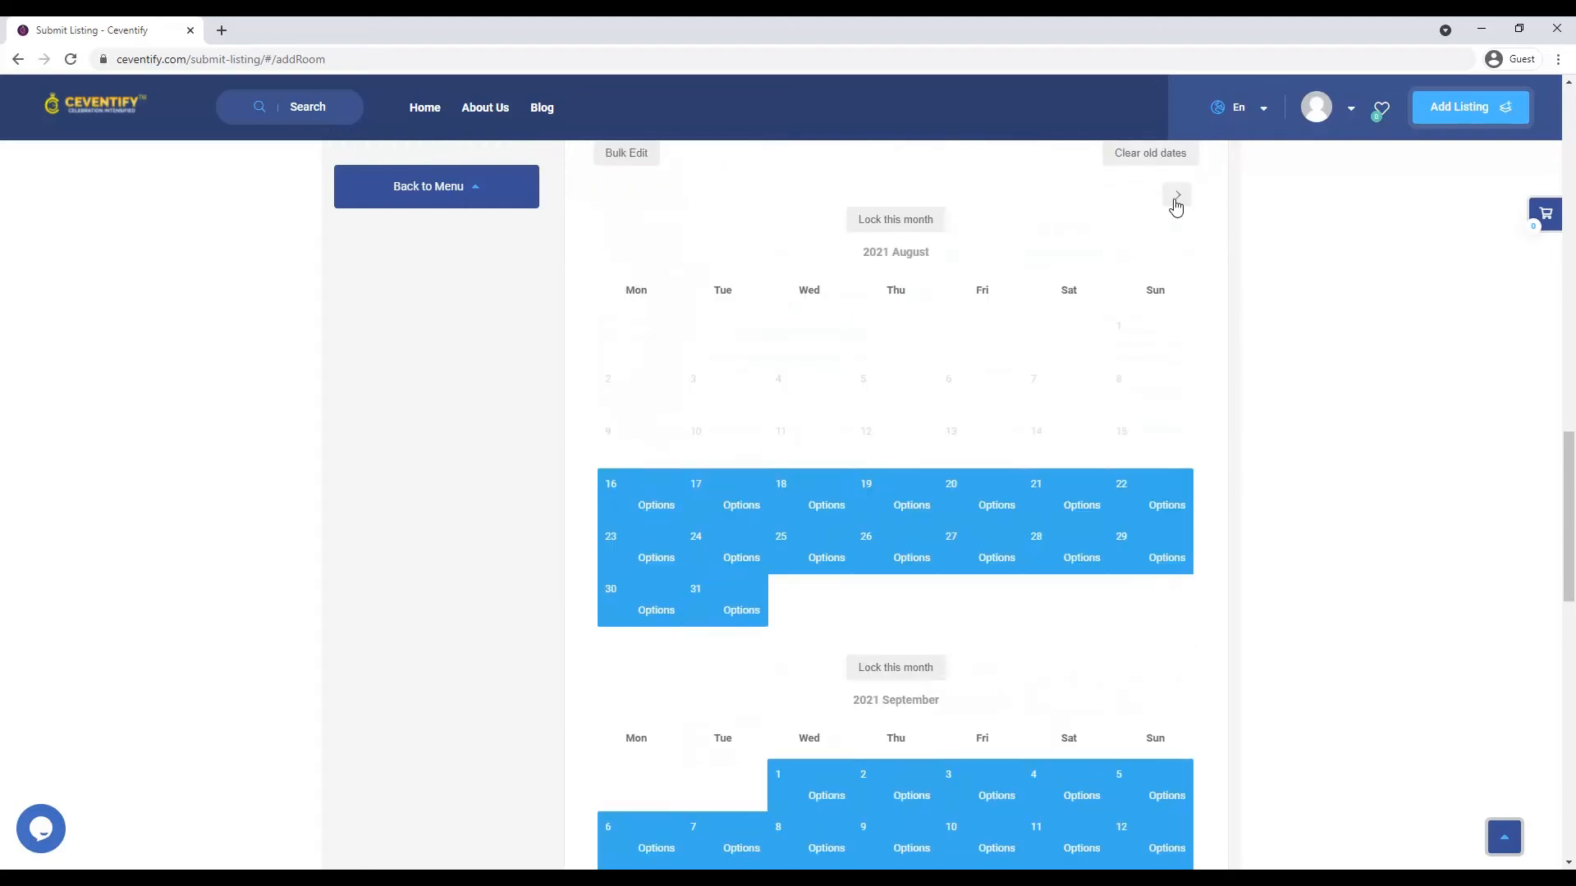
{"action": "left_click", "coordinate": [1175, 201]}
{"action": "left_click", "coordinate": [906, 615]}
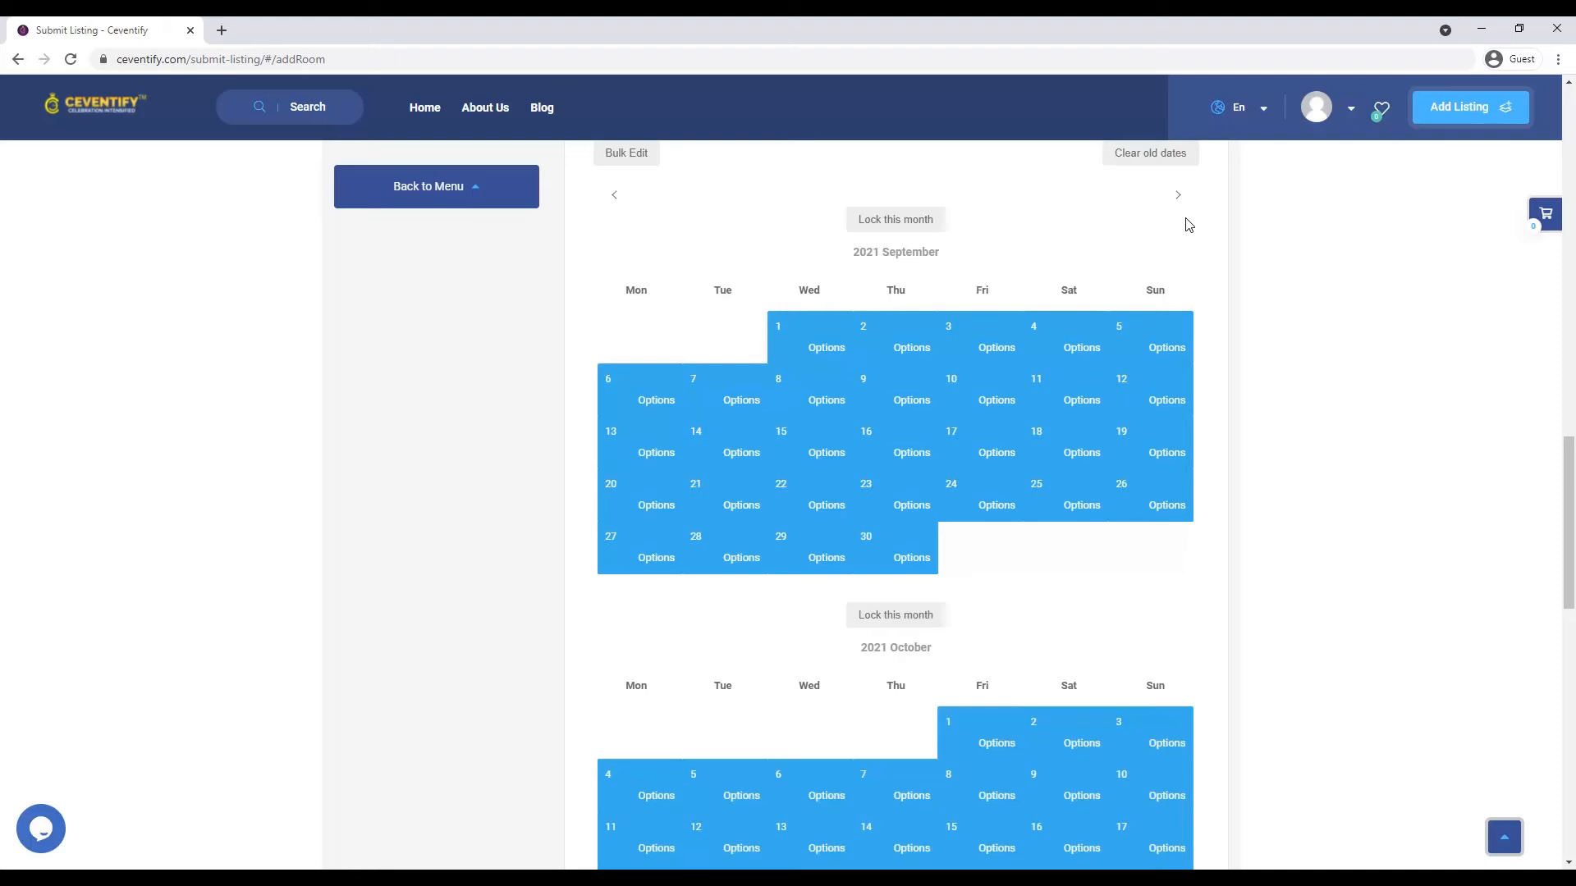
{"action": "left_click", "coordinate": [1178, 197]}
{"action": "left_click", "coordinate": [930, 617]}
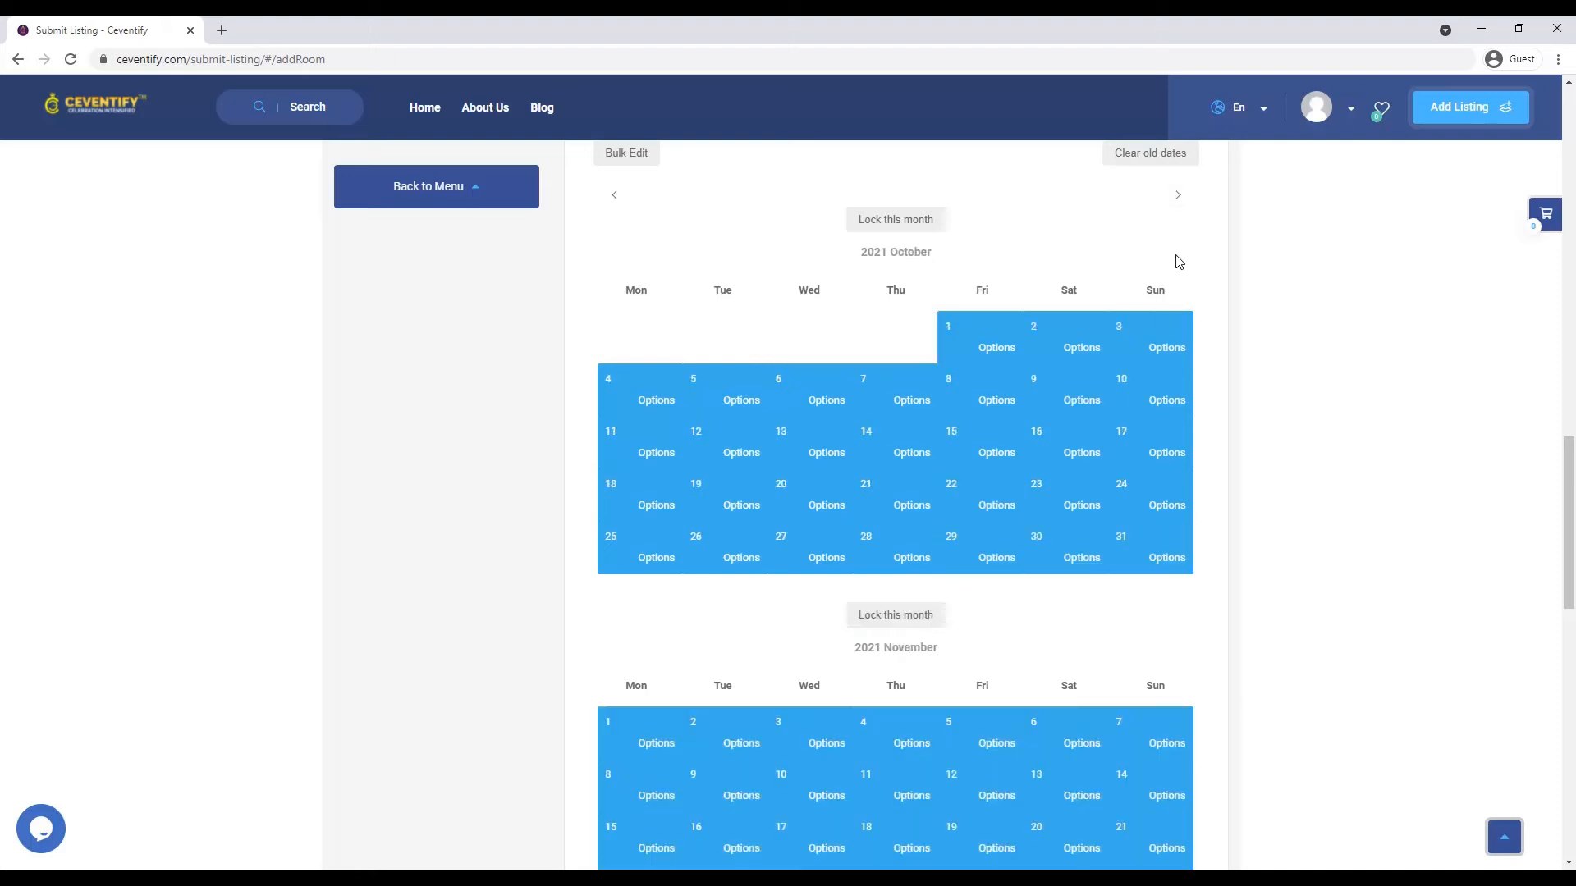
- Unlock December 2021 through May 2022, then step the calendar back toward January
{"action": "left_click", "coordinate": [1178, 195]}
{"action": "left_click", "coordinate": [933, 617]}
{"action": "left_click", "coordinate": [1177, 197]}
{"action": "left_click", "coordinate": [931, 627]}
{"action": "left_click", "coordinate": [1178, 195]}
{"action": "left_click", "coordinate": [918, 669]}
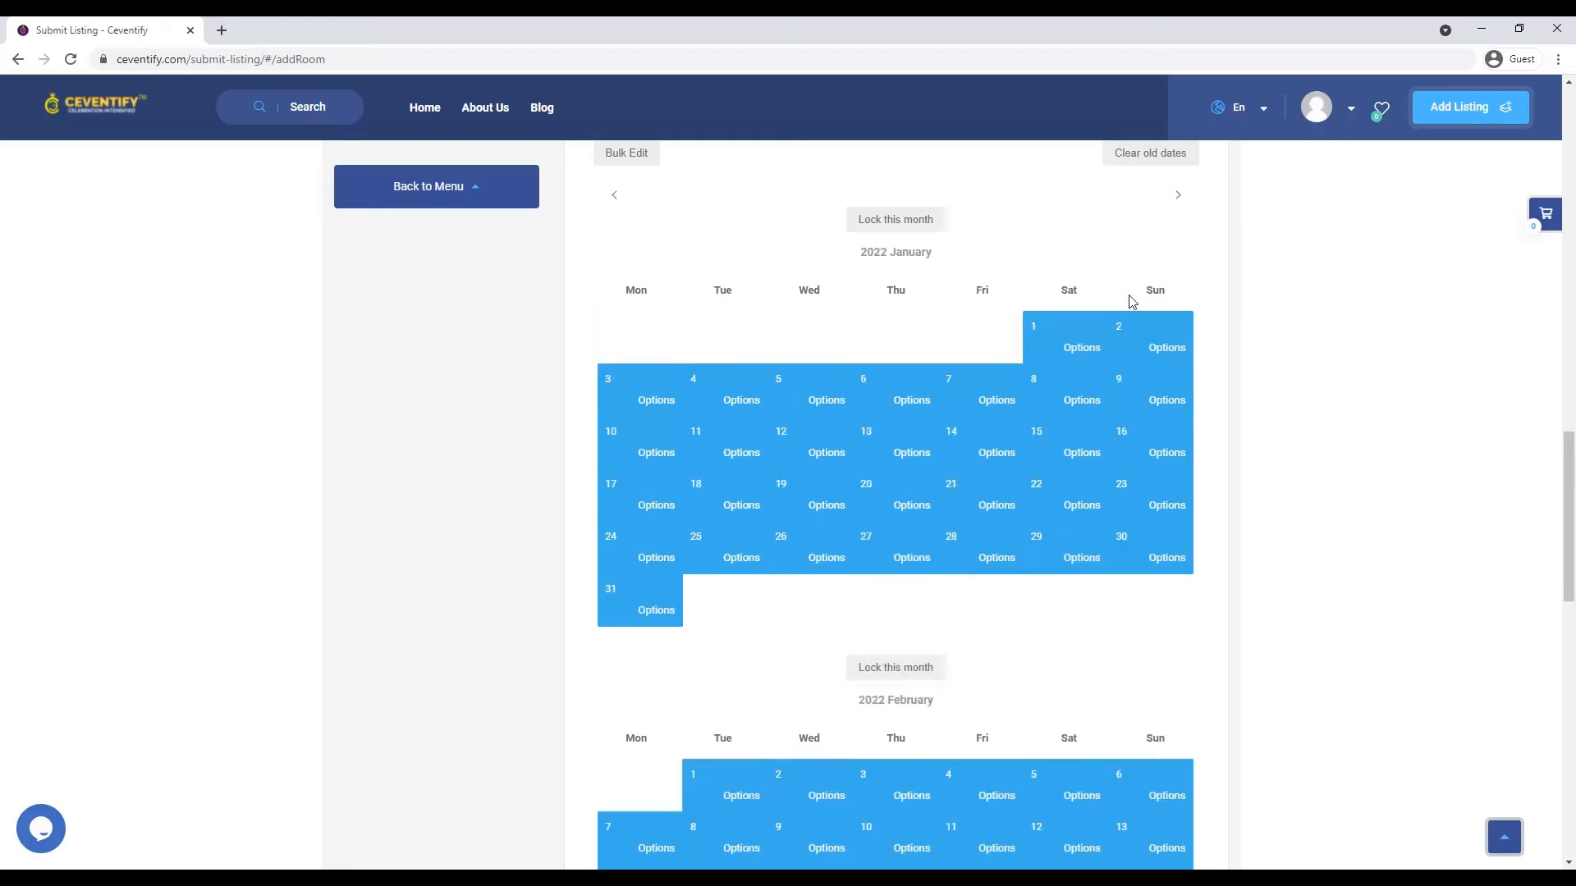
{"action": "left_click", "coordinate": [1177, 194]}
{"action": "left_click", "coordinate": [944, 617]}
{"action": "left_click", "coordinate": [1178, 194]}
{"action": "left_click", "coordinate": [881, 632]}
{"action": "left_click", "coordinate": [1178, 194]}
{"action": "left_click", "coordinate": [911, 618]}
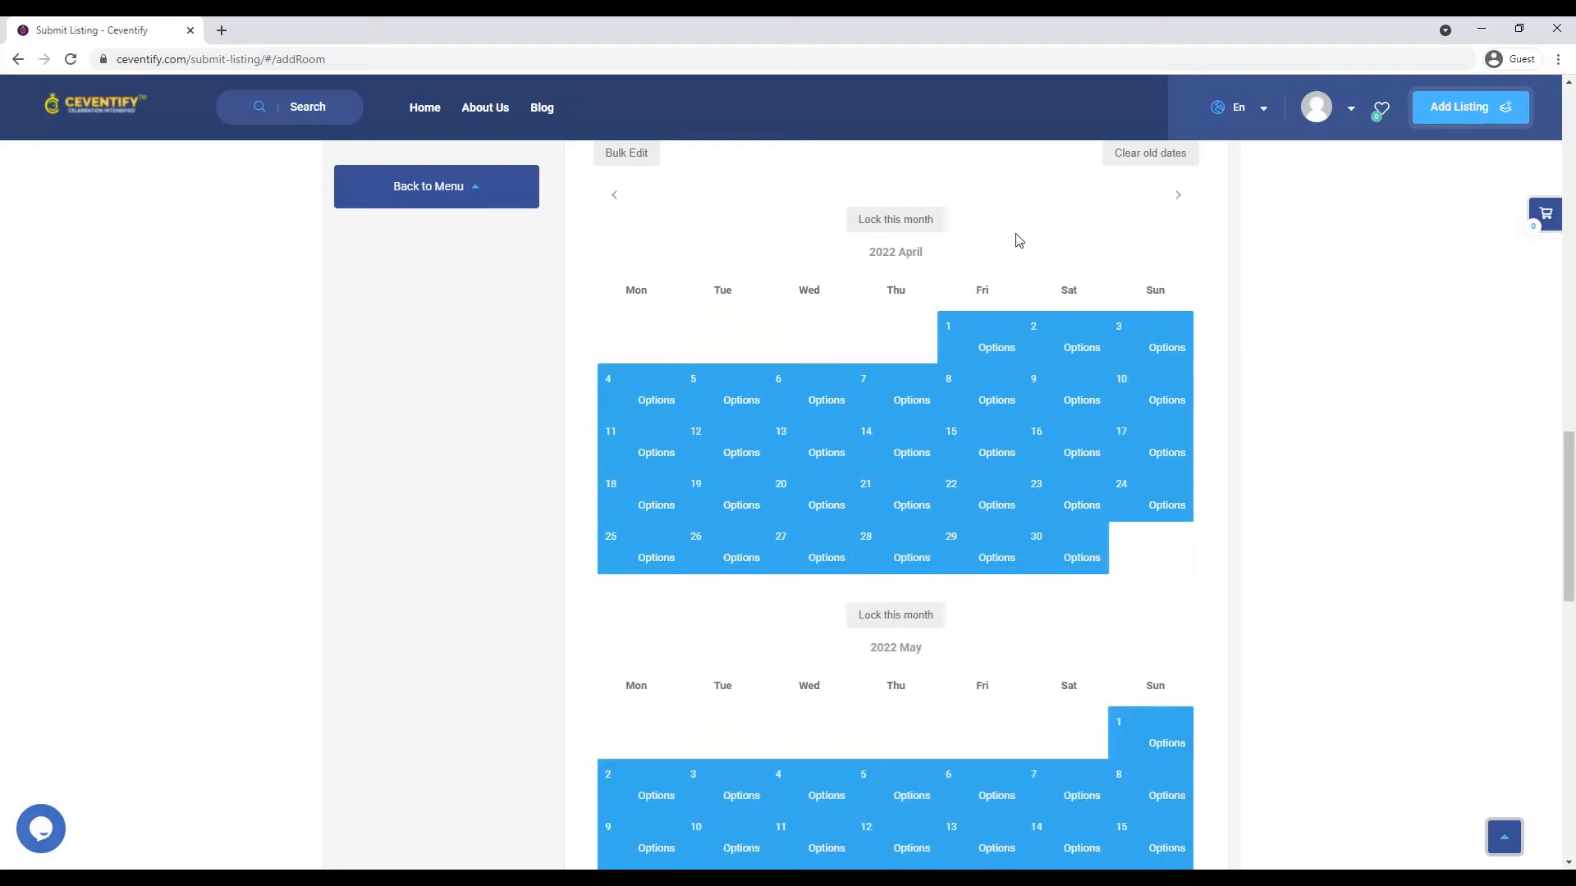
{"action": "left_click", "coordinate": [614, 196]}
{"action": "left_click", "coordinate": [614, 195]}
{"action": "left_click", "coordinate": [614, 196]}
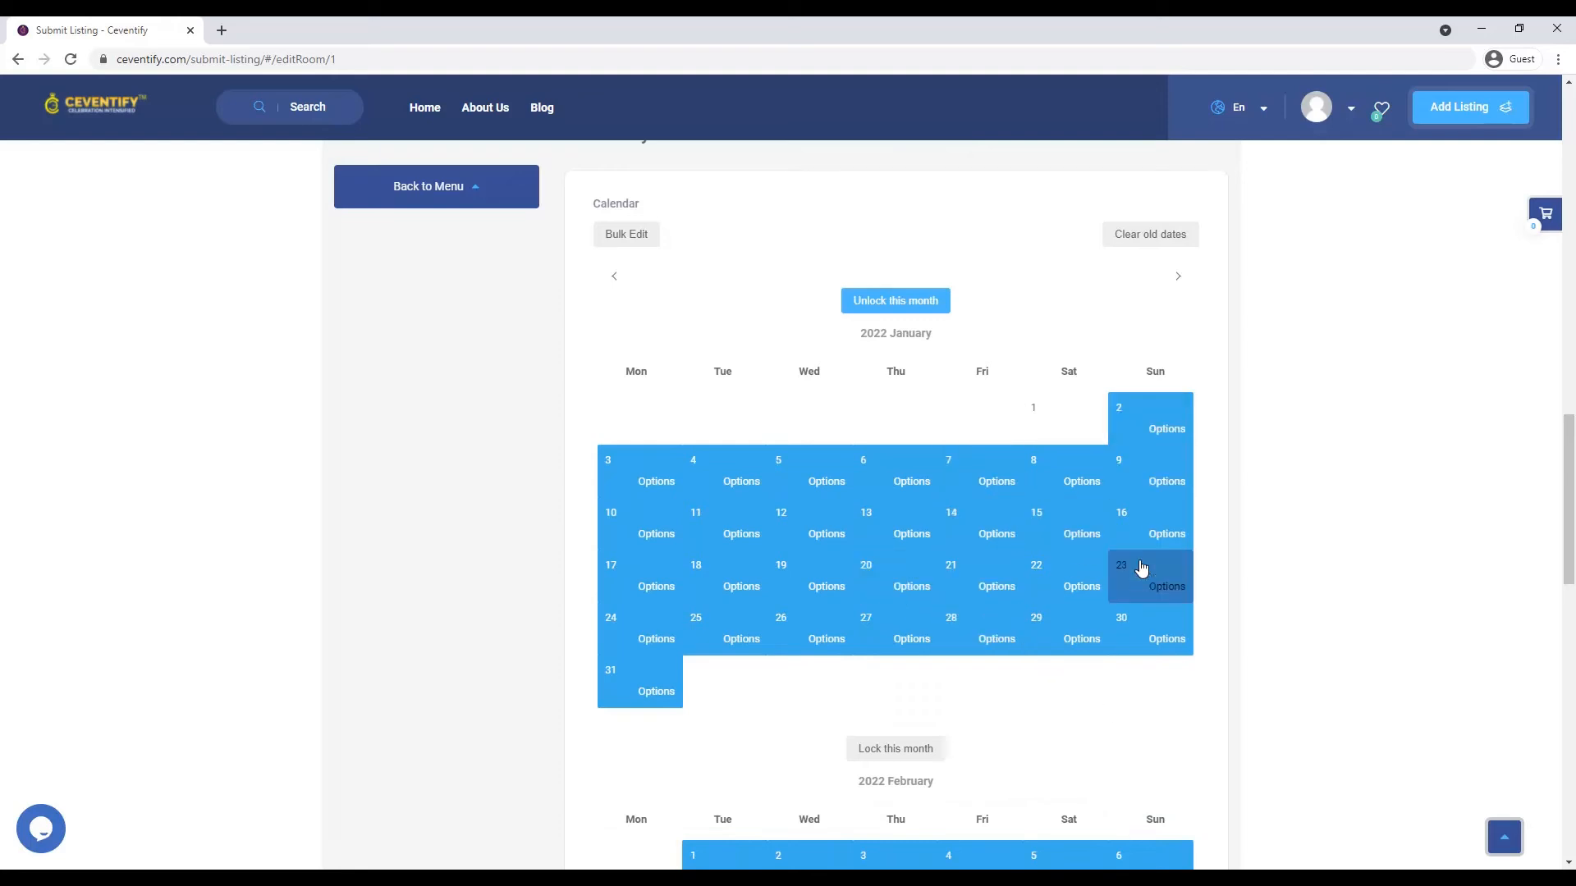
- Unlock January 2022 on the floor calendar
{"action": "left_click", "coordinate": [610, 279]}
{"action": "left_click", "coordinate": [1178, 279]}
{"action": "left_click", "coordinate": [1071, 425]}
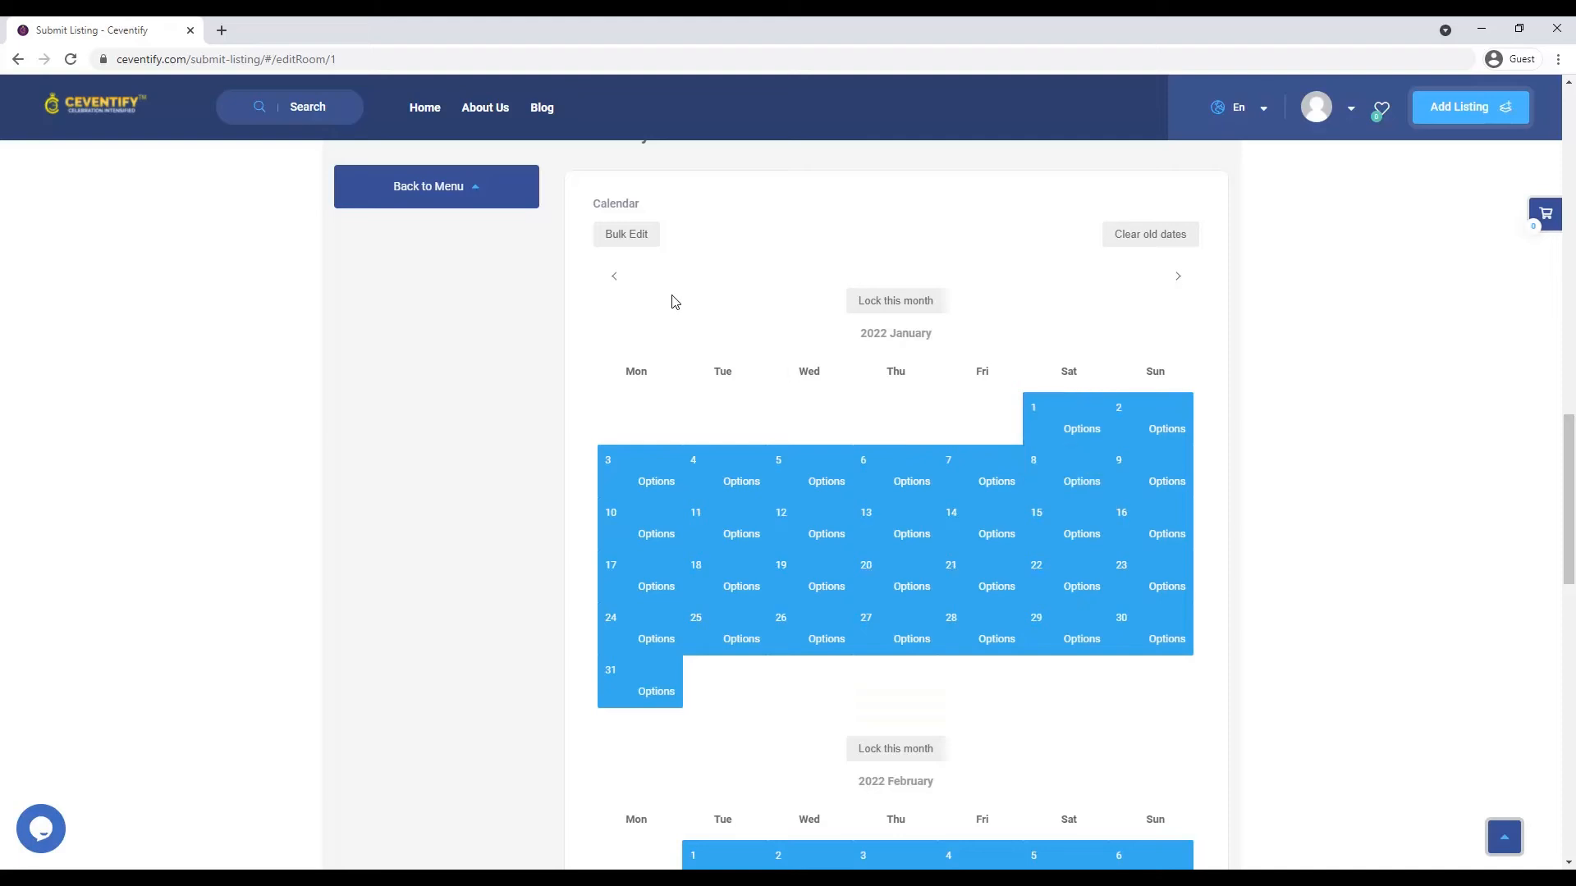
{"action": "left_click", "coordinate": [615, 276]}
{"action": "left_click", "coordinate": [1170, 288]}
- Price 1 January at ₹10,000 and 2 January at ₹15,000
{"action": "left_click", "coordinate": [1075, 428]}
{"action": "left_click", "coordinate": [1071, 441]}
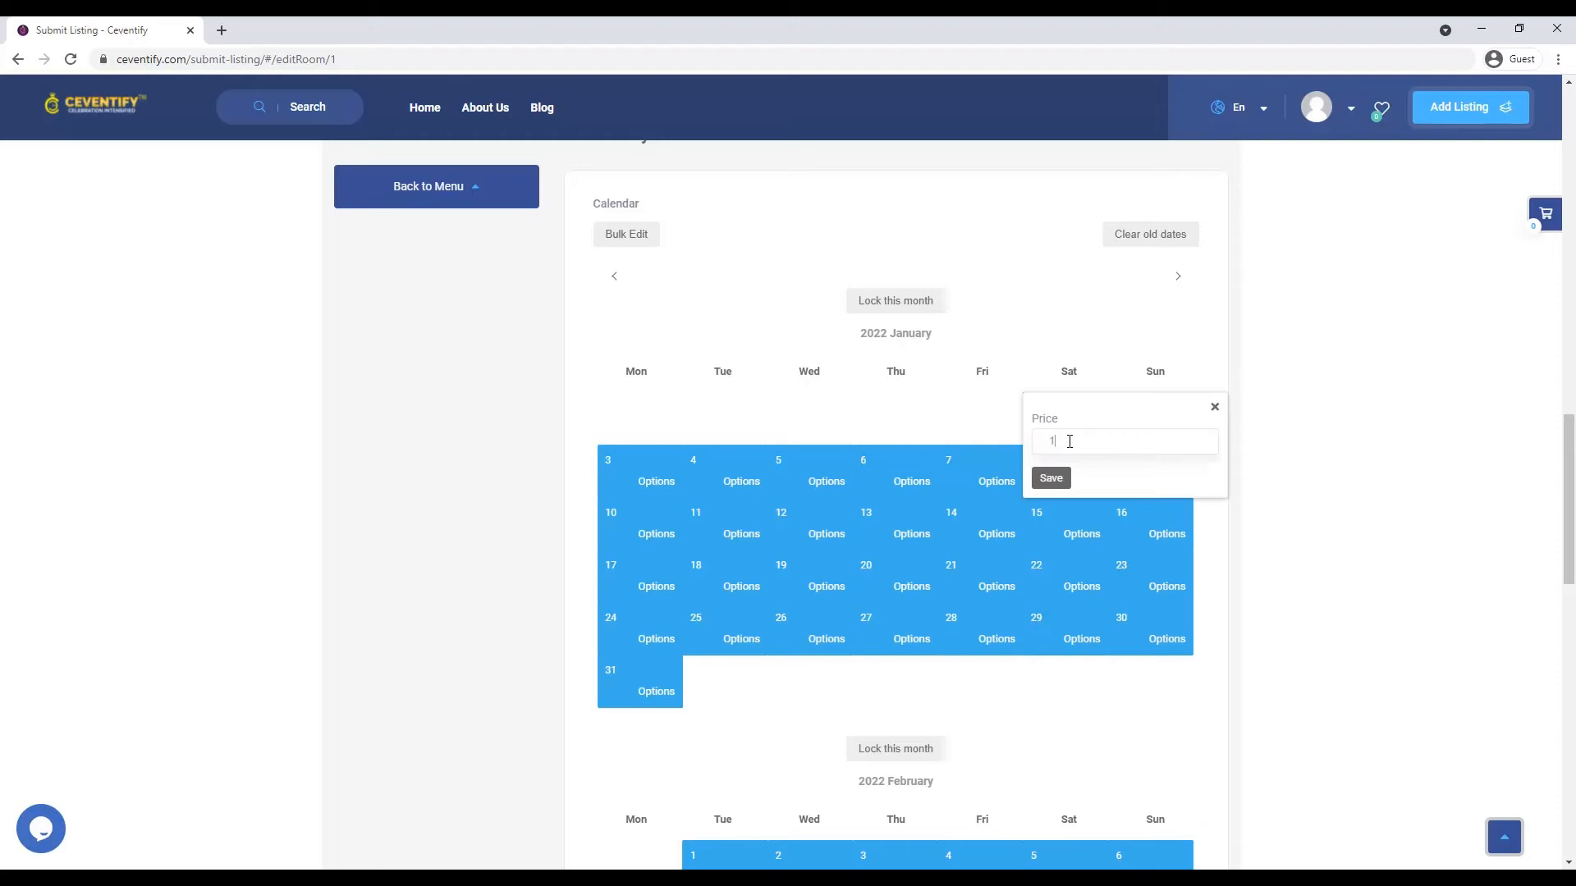
{"action": "type", "text": "0000"}
{"action": "left_click", "coordinate": [1051, 478]}
{"action": "left_click", "coordinate": [1150, 431]}
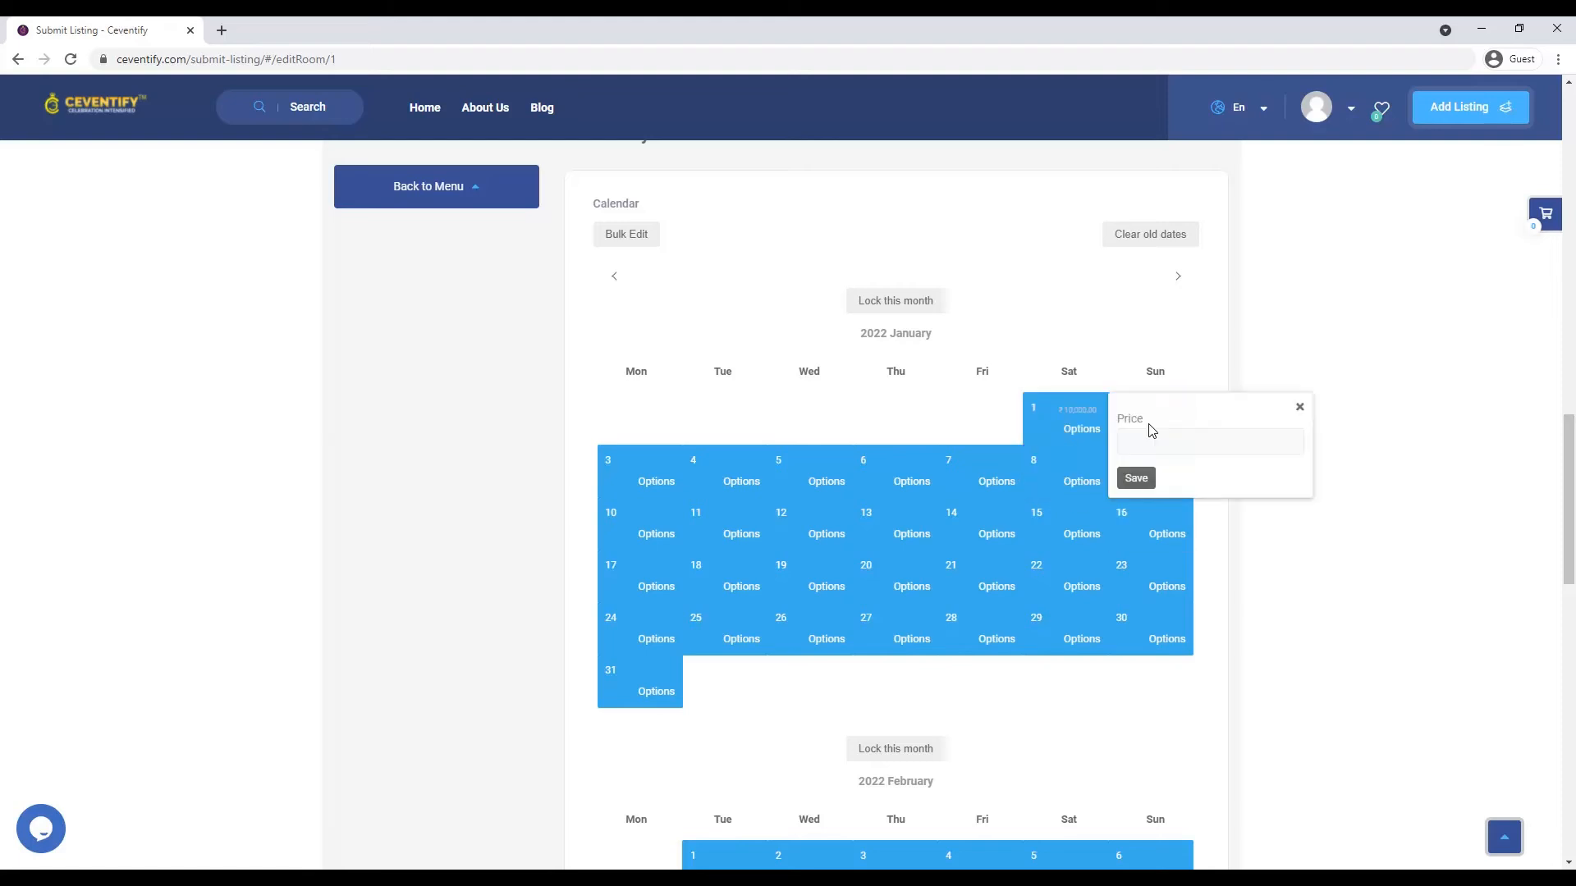
{"action": "left_click", "coordinate": [1168, 444]}
{"action": "type", "text": "15000"}
{"action": "left_click", "coordinate": [1133, 477]}
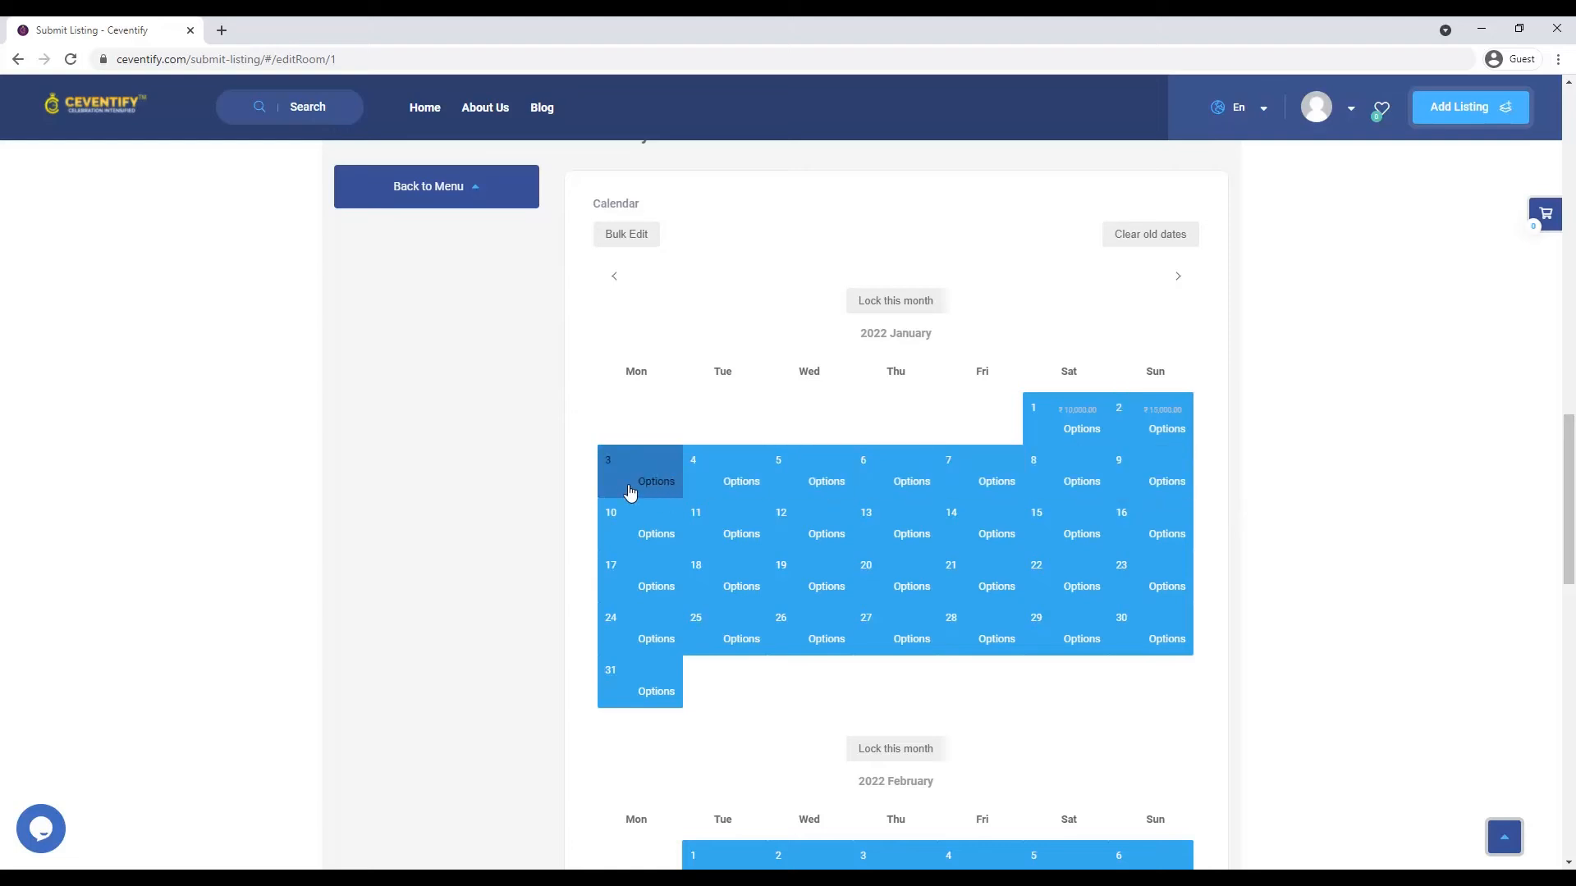
- Save the floor's calendar changes
{"action": "scroll", "coordinate": [850, 742], "scroll_direction": "down", "scroll_amount": 10}
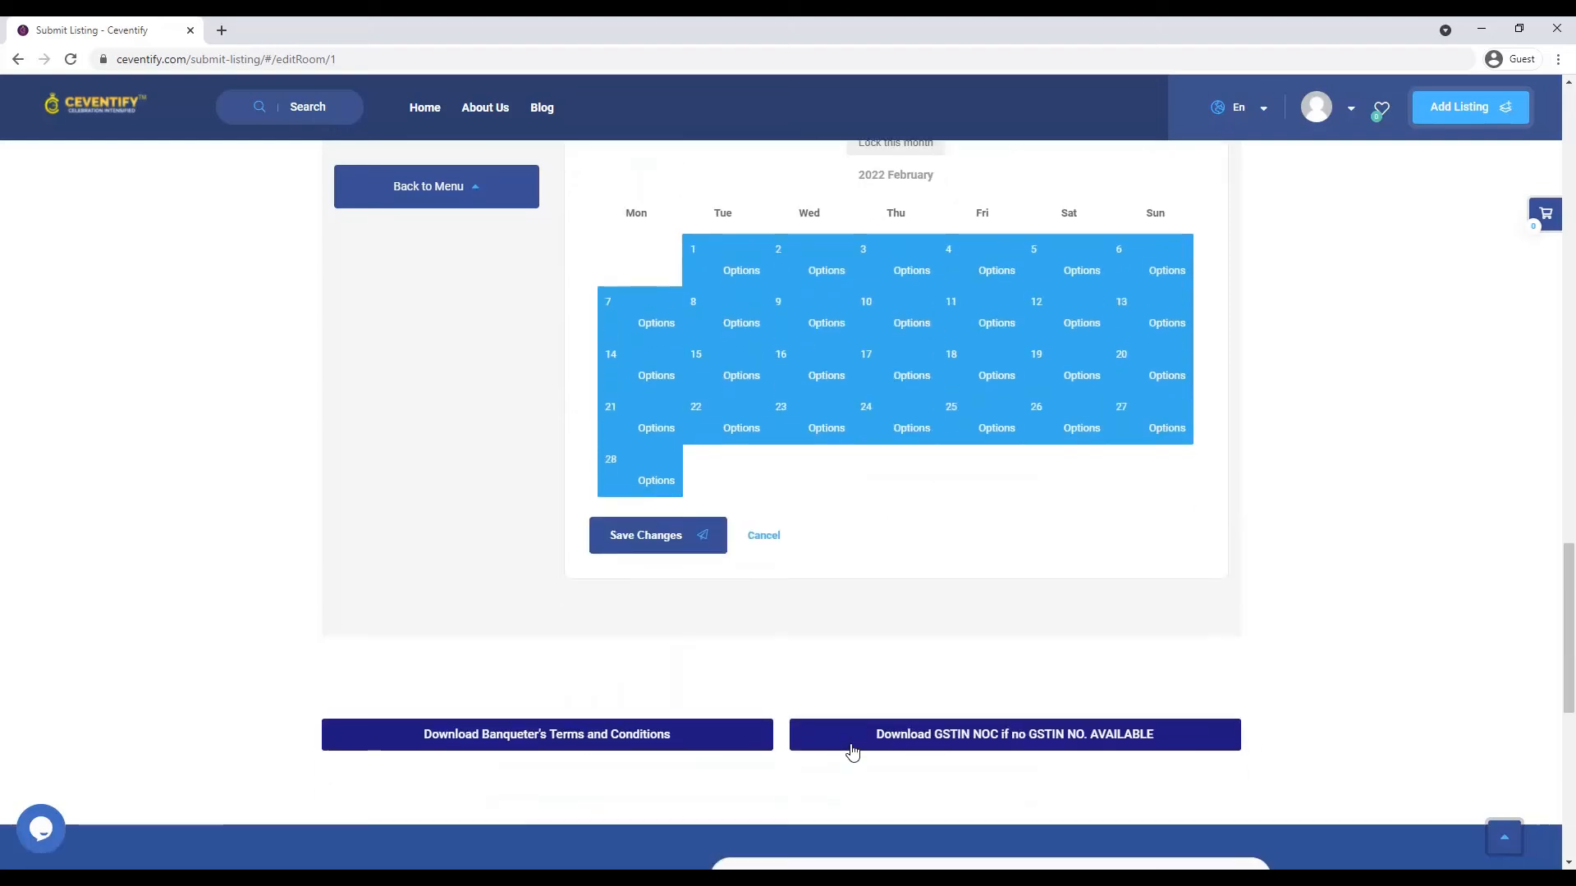
{"action": "scroll", "coordinate": [771, 582], "scroll_direction": "up", "scroll_amount": 2}
{"action": "left_click", "coordinate": [658, 406]}
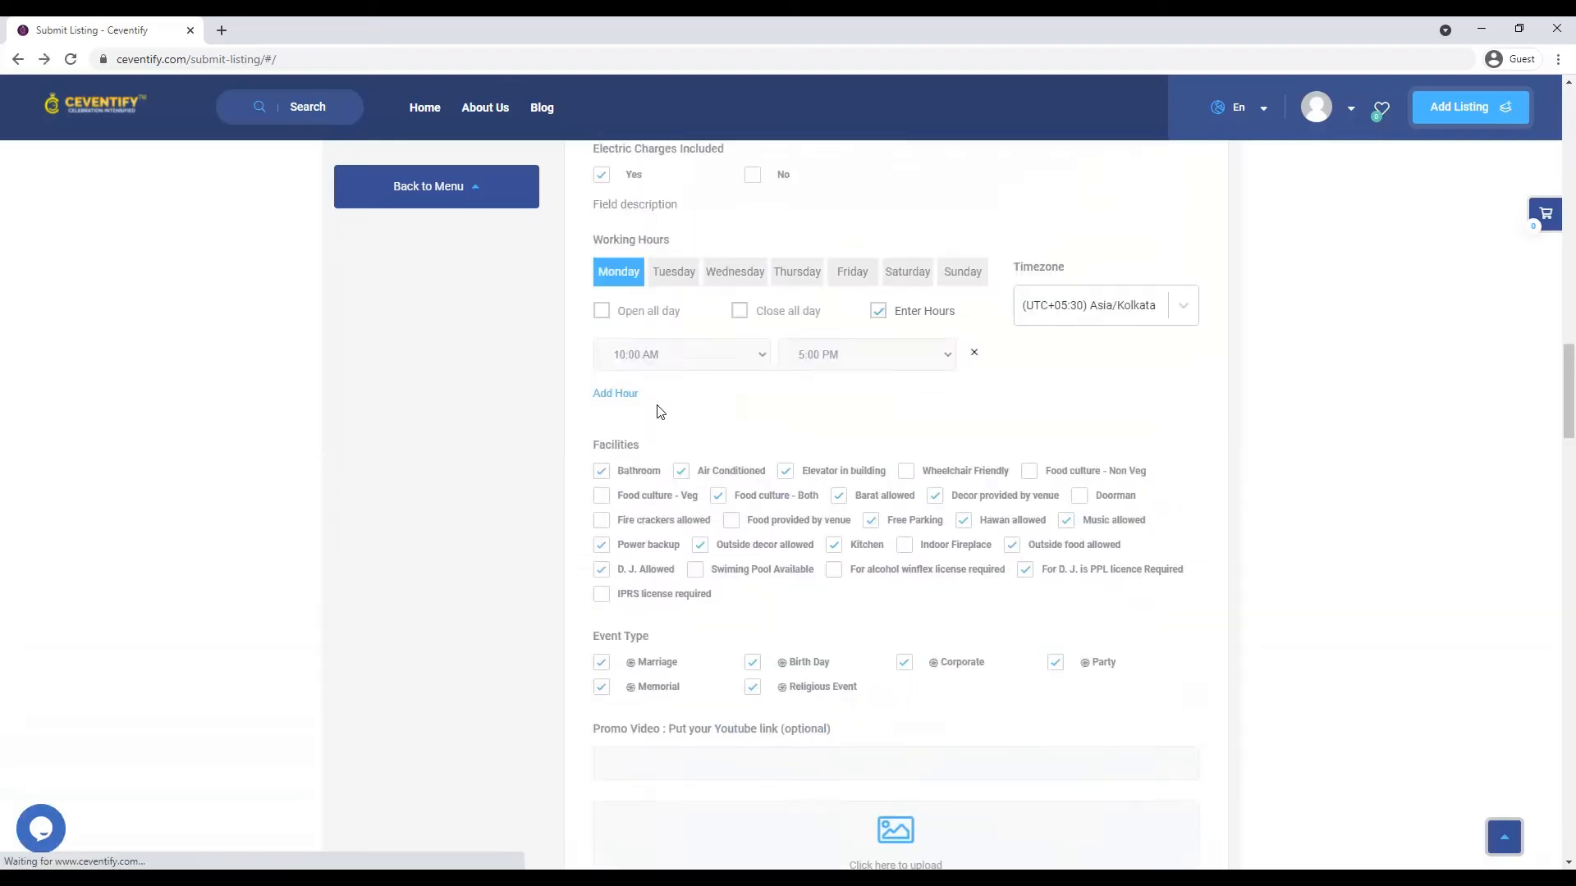
- Scroll the listing form down to the Official section and select the Account Holder Name field
{"action": "scroll", "coordinate": [704, 440], "scroll_direction": "down", "scroll_amount": 20}
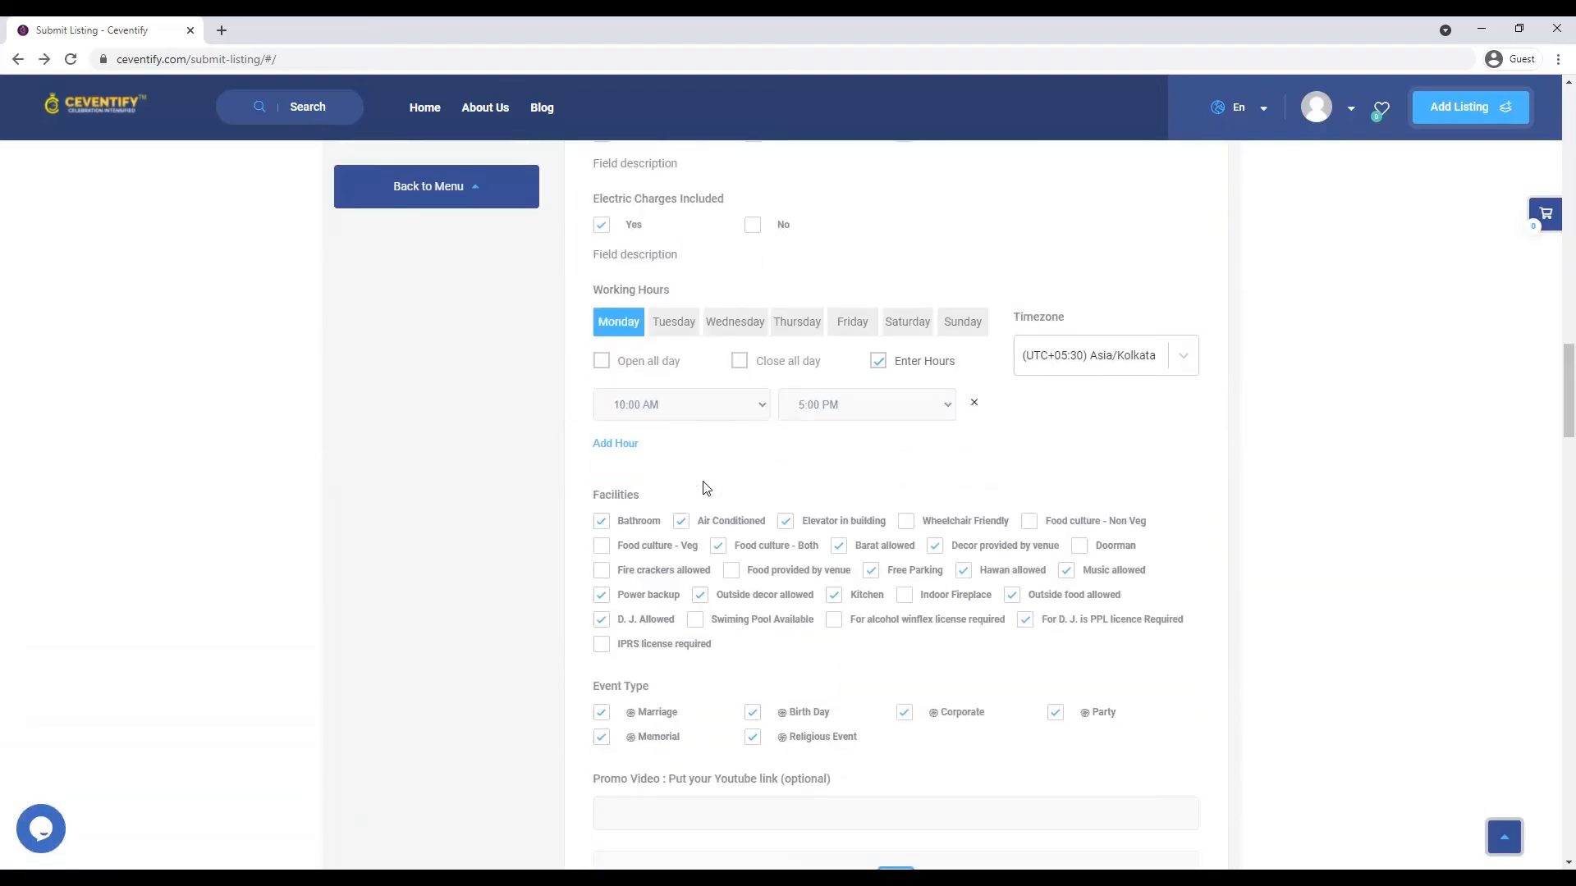
{"action": "scroll", "coordinate": [706, 490], "scroll_direction": "down", "scroll_amount": 11}
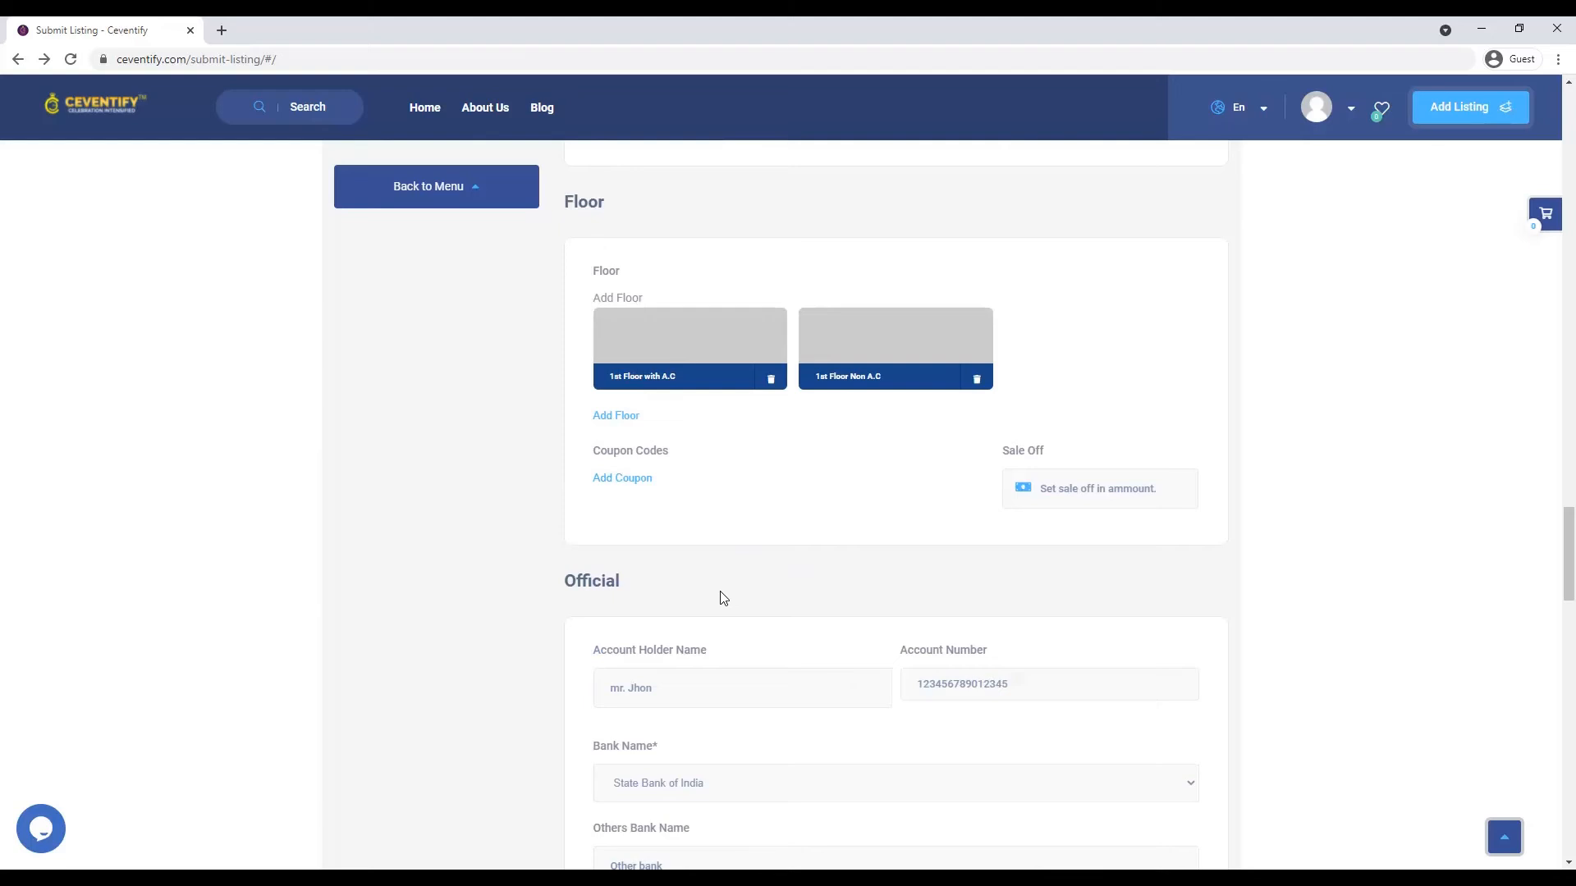
{"action": "scroll", "coordinate": [716, 603], "scroll_direction": "down", "scroll_amount": 4}
{"action": "left_click", "coordinate": [742, 367]}
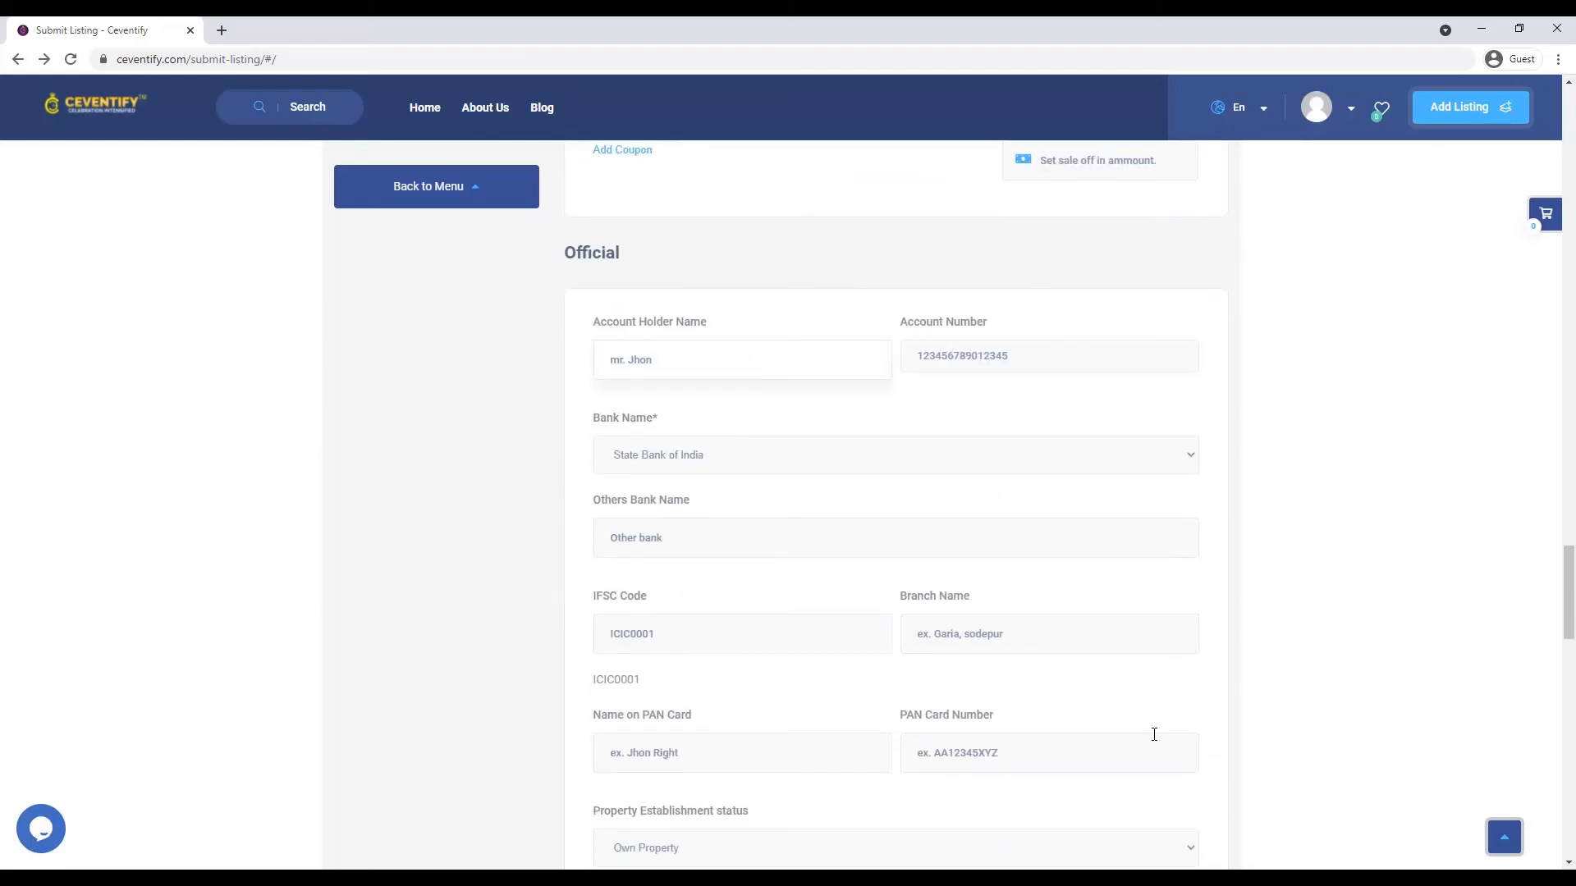
{"action": "scroll", "coordinate": [1356, 584], "scroll_direction": "down", "scroll_amount": 4}
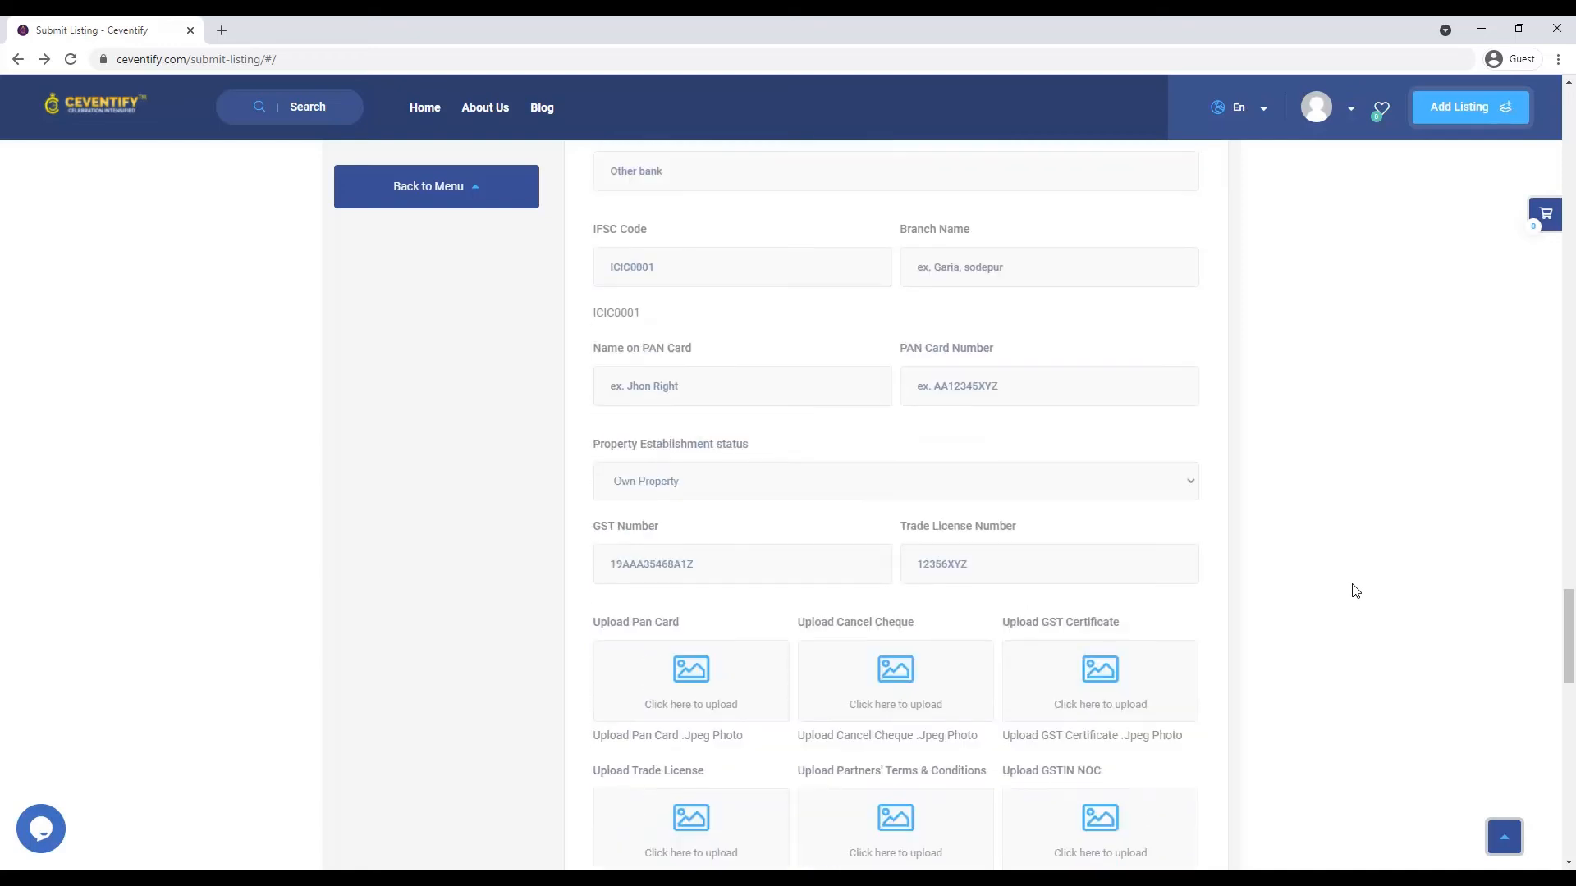
{"action": "scroll", "coordinate": [1351, 587], "scroll_direction": "up", "scroll_amount": 4}
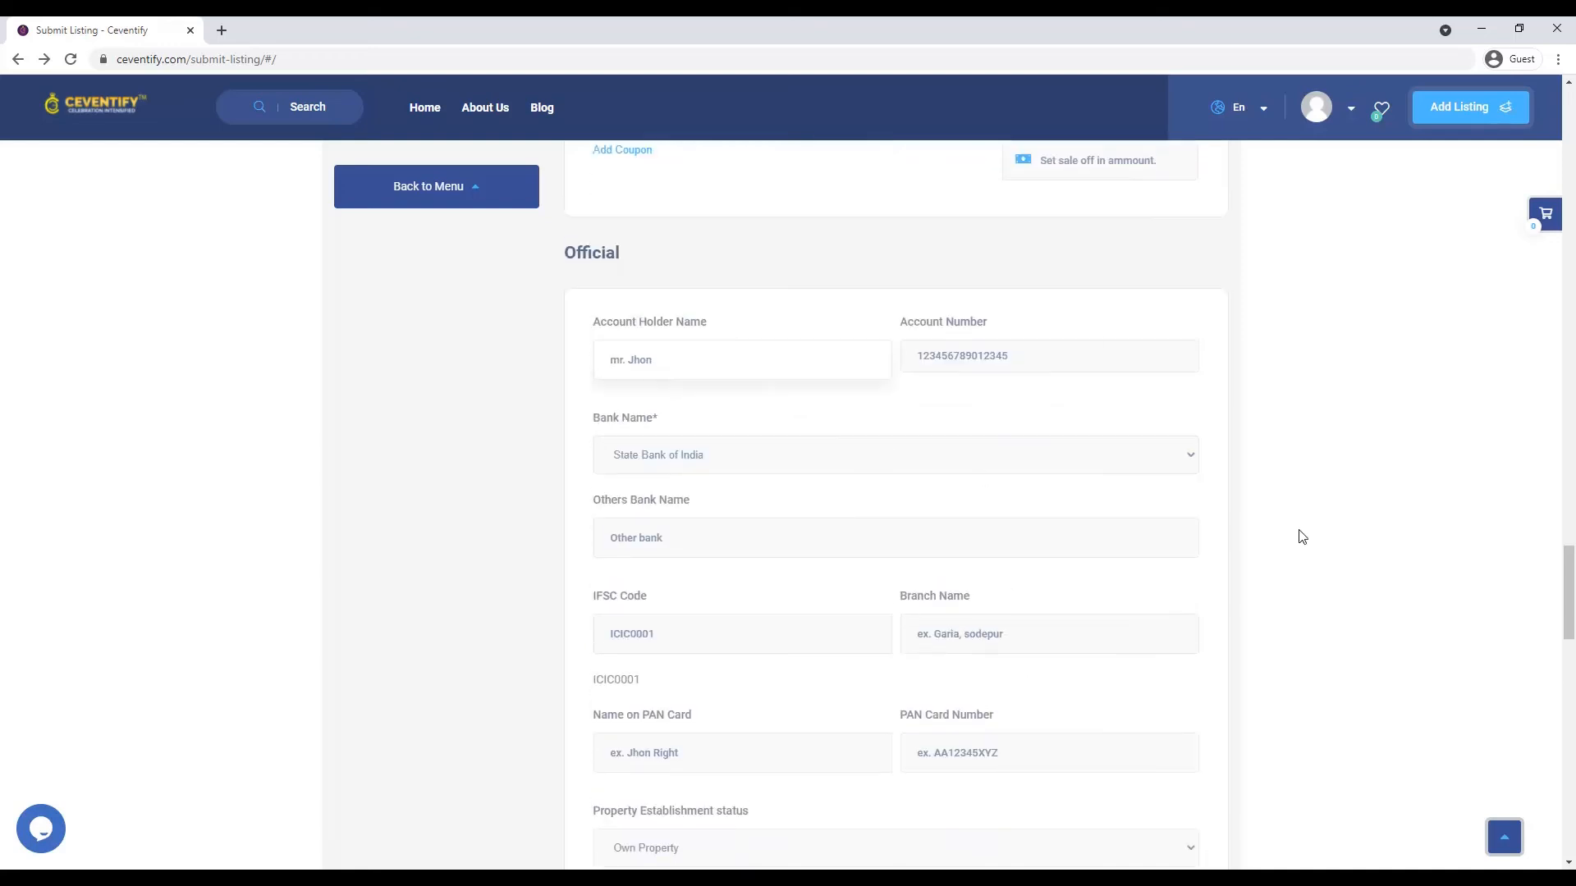
- Enter the account holder's name and the bank account number
{"action": "type", "text": "M"}
{"action": "key", "text": "BackSpace"}
{"action": "type", "text": "John Doe"}
{"action": "key", "text": "Tab"}
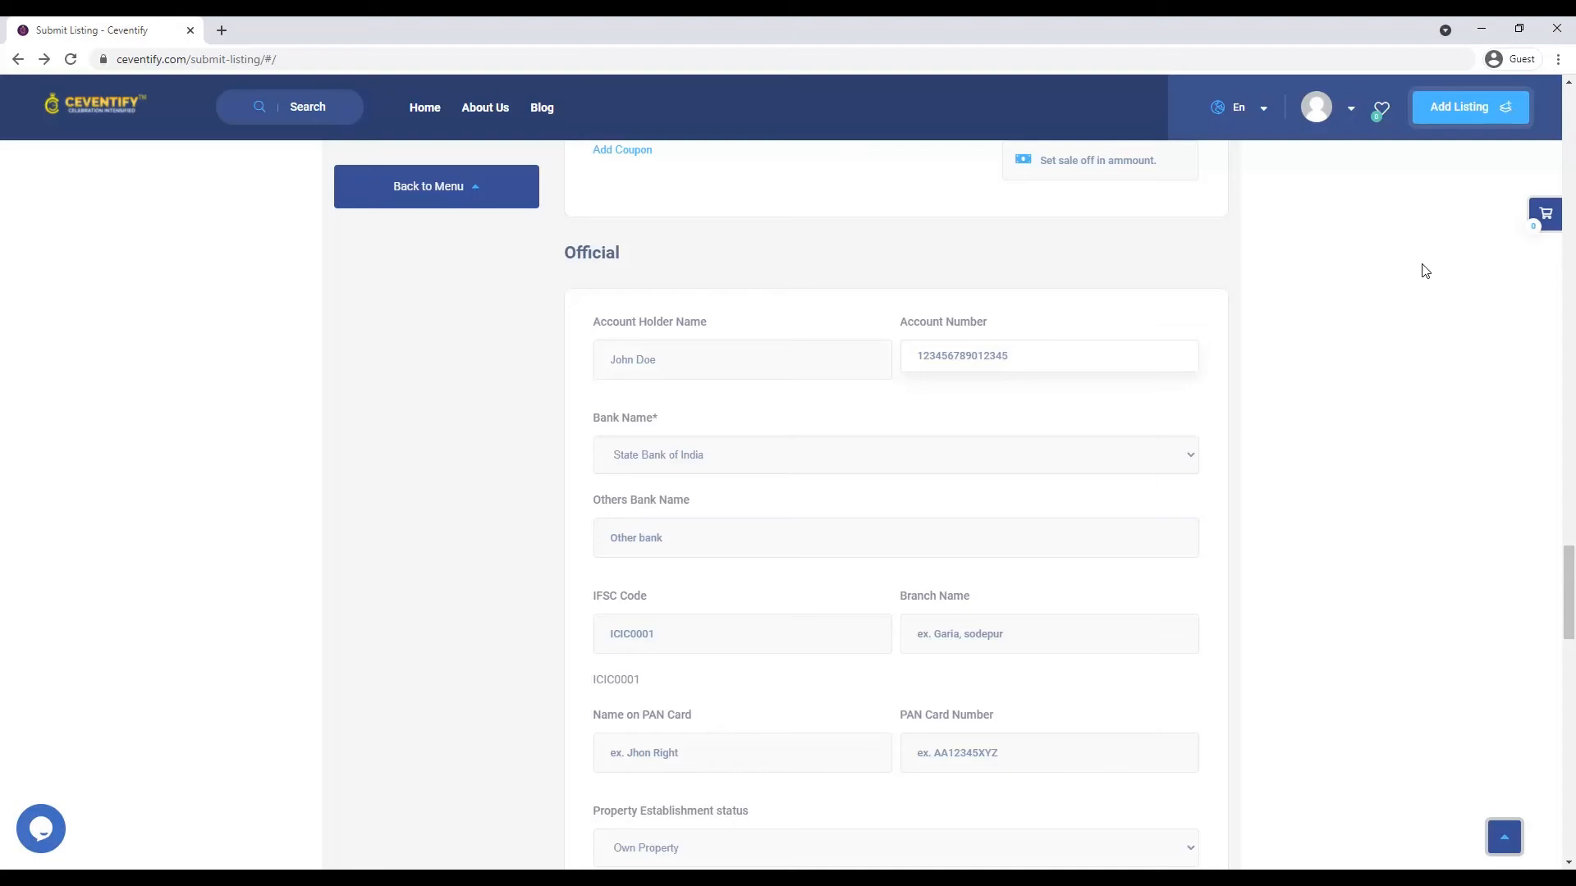
{"action": "type", "text": "123455678945513"}
- Set the bank to Others Bank and name it 'Sample Bank'
{"action": "left_click", "coordinate": [671, 446]}
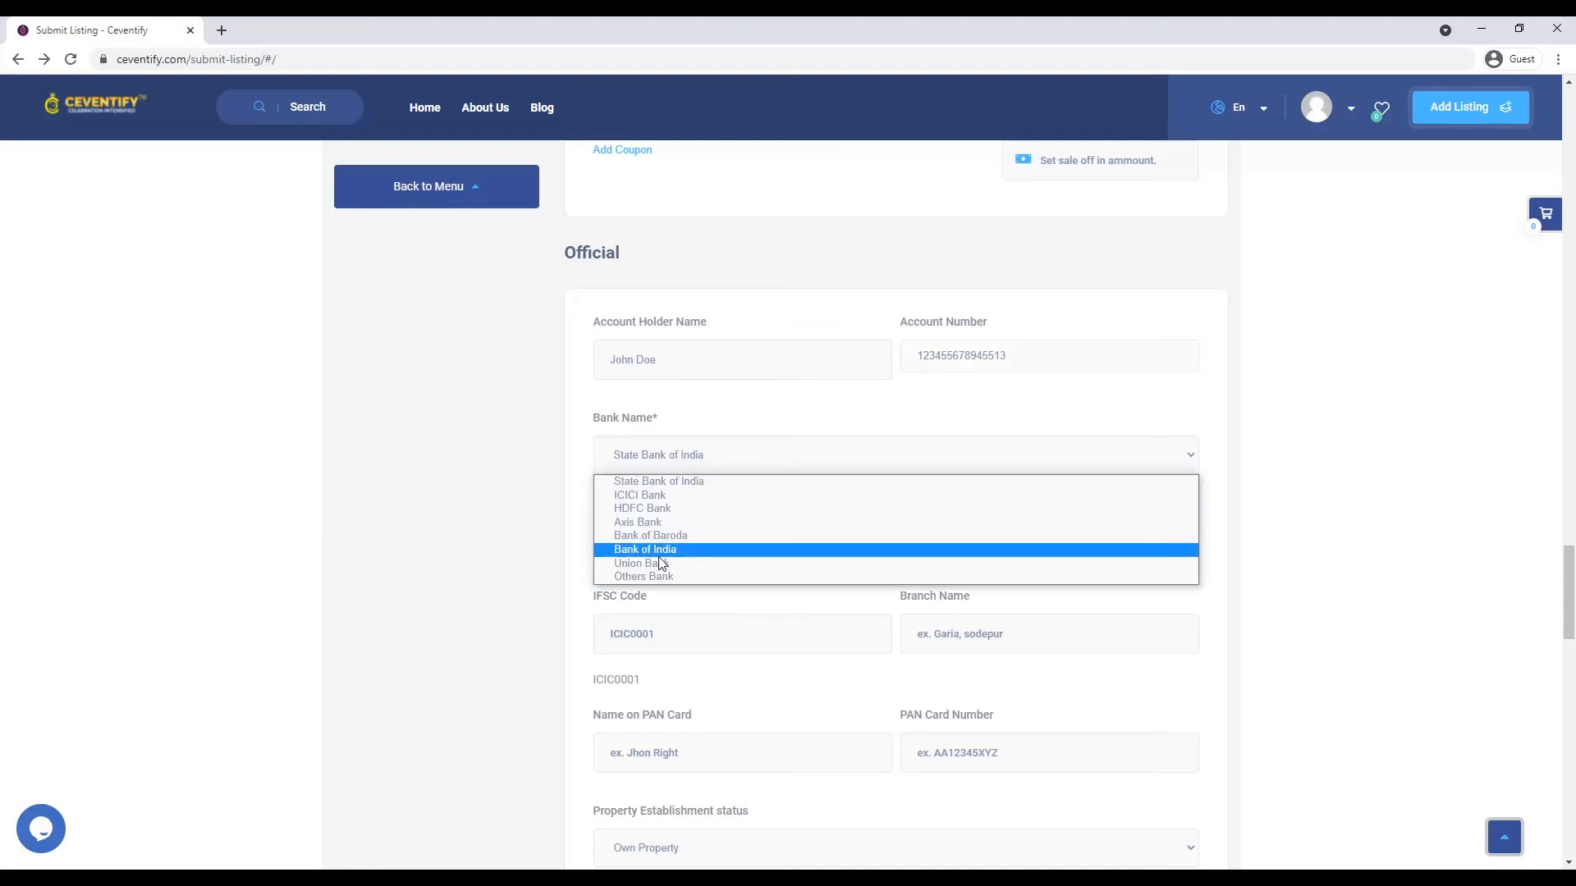
{"action": "left_click", "coordinate": [663, 577]}
{"action": "left_click", "coordinate": [678, 466]}
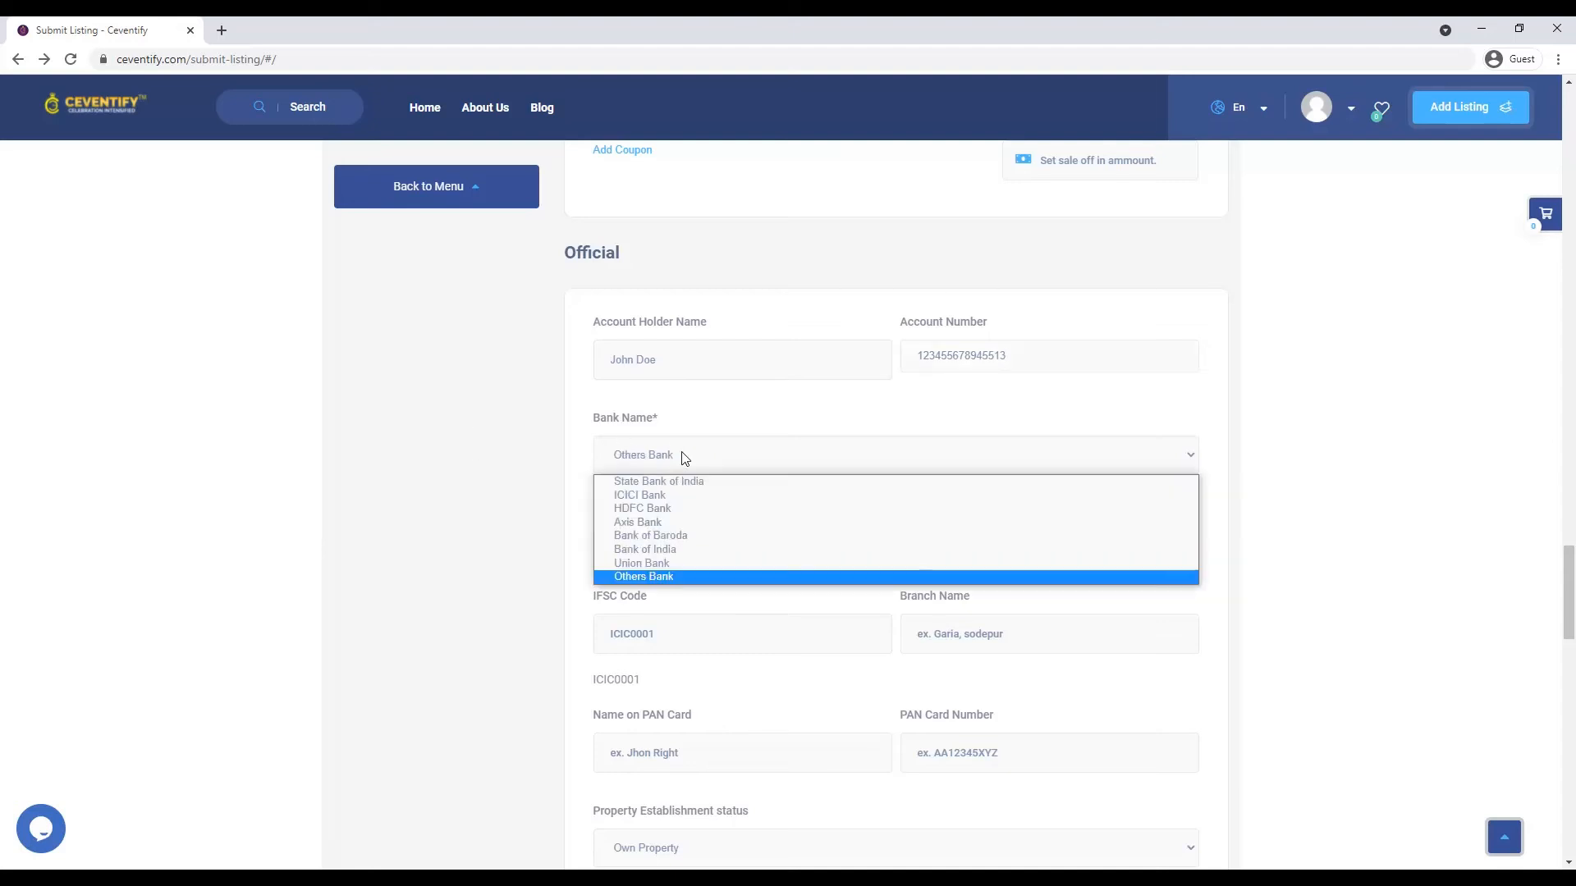
{"action": "left_click", "coordinate": [657, 499]}
{"action": "left_click", "coordinate": [690, 471]}
{"action": "left_click", "coordinate": [655, 510]}
{"action": "left_click", "coordinate": [864, 465]}
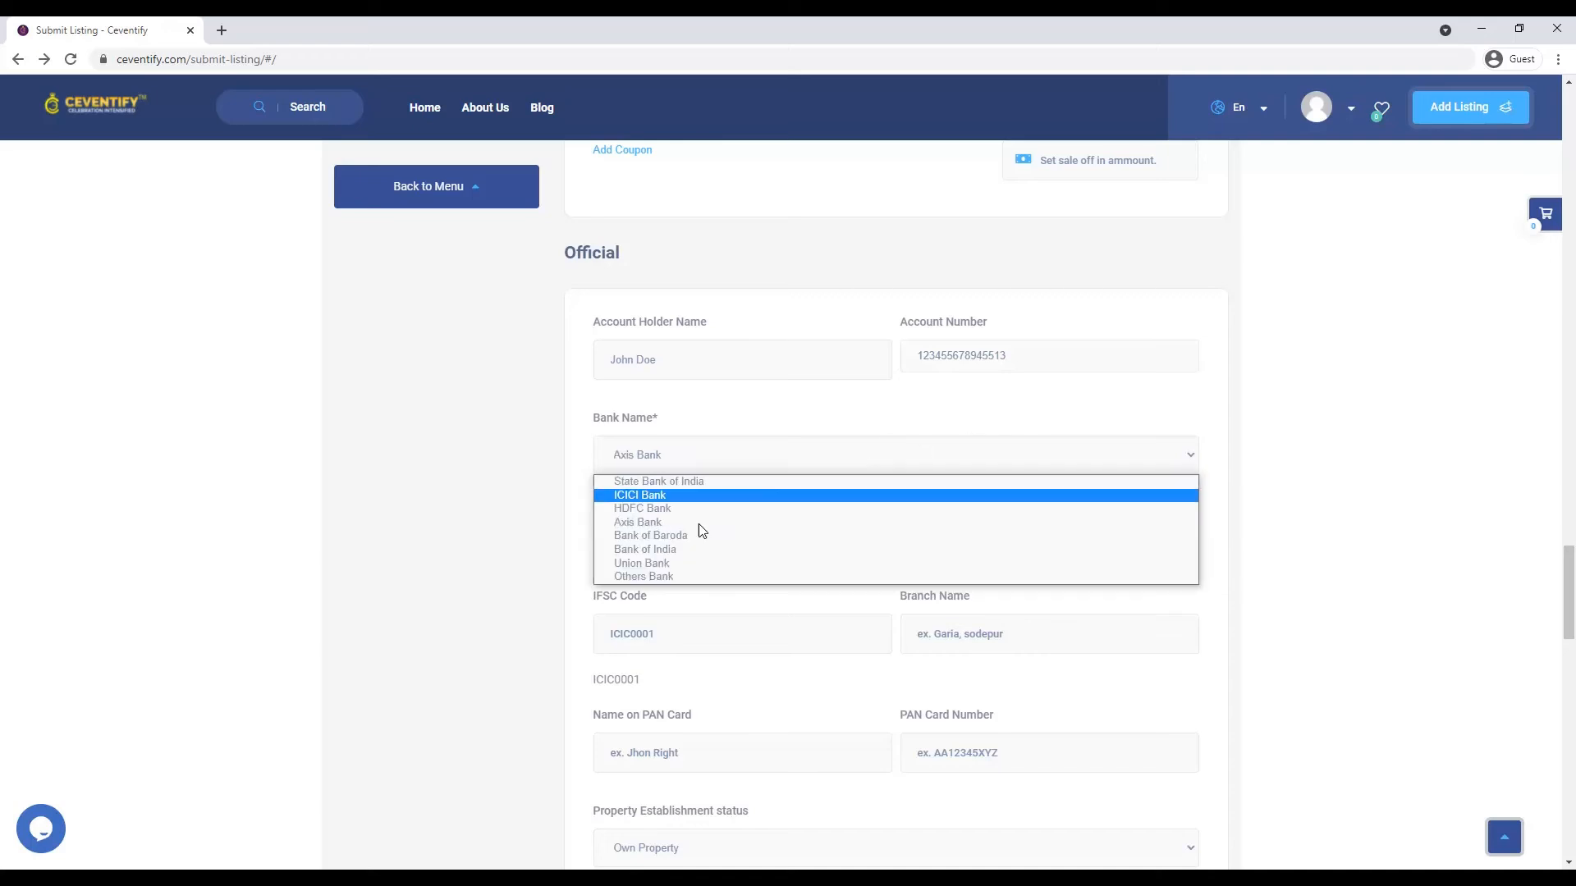
{"action": "left_click", "coordinate": [660, 575]}
{"action": "left_click", "coordinate": [662, 548]}
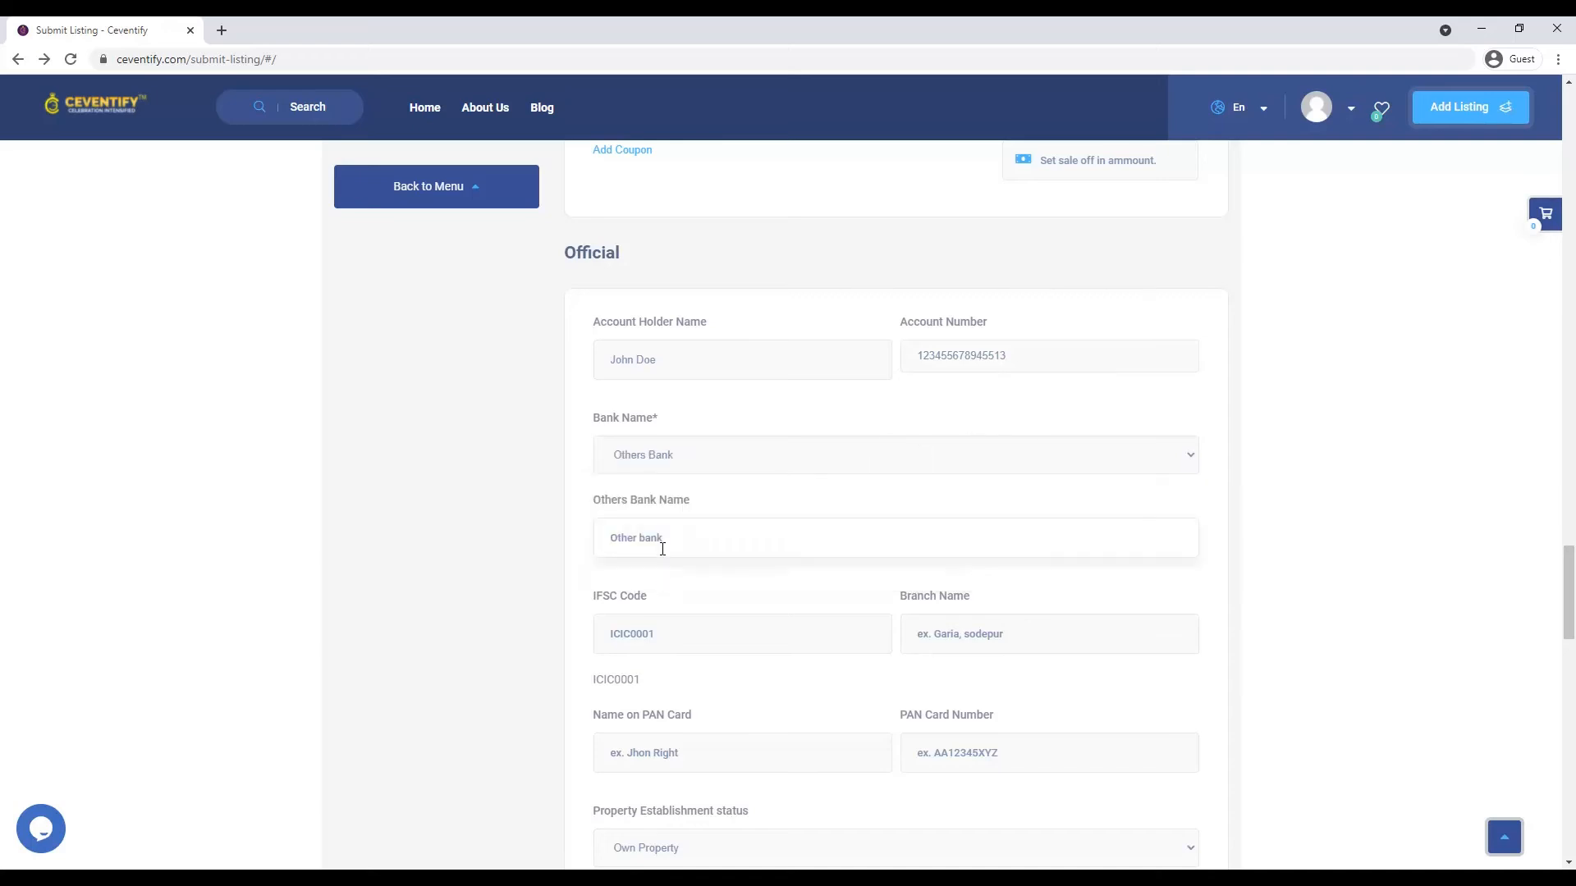
{"action": "type", "text": "Sample Bank"}
- Fill in IFSC code SA12457 and branch name DUMDUM
{"action": "left_click", "coordinate": [657, 651]}
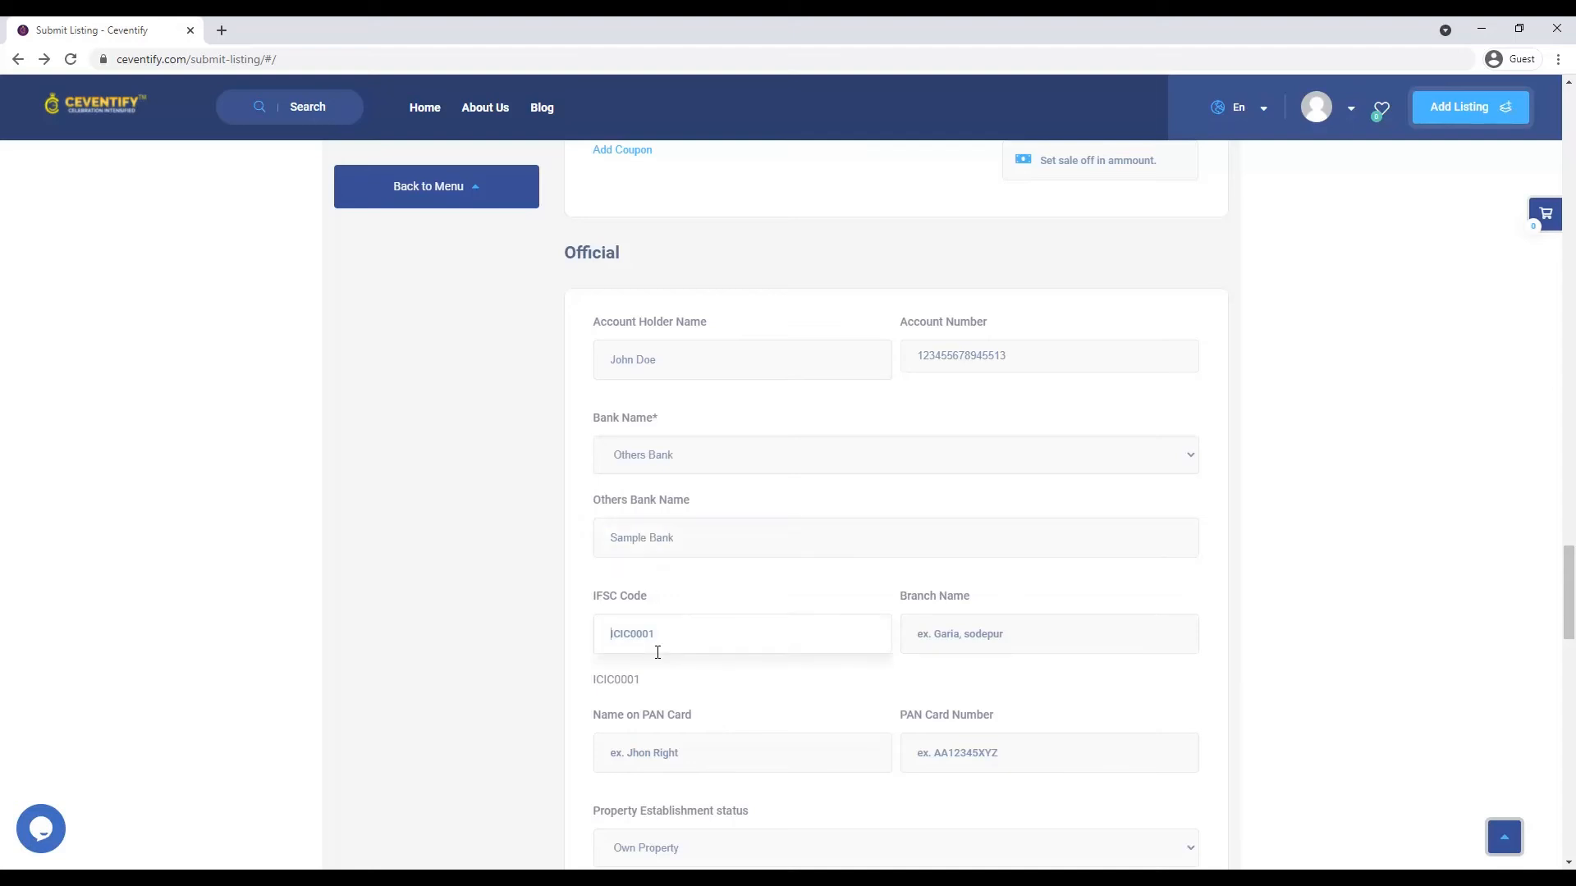
{"action": "type", "text": "SA124578"}
{"action": "left_click", "coordinate": [1044, 637]}
{"action": "type", "text": "DUMDUM"}
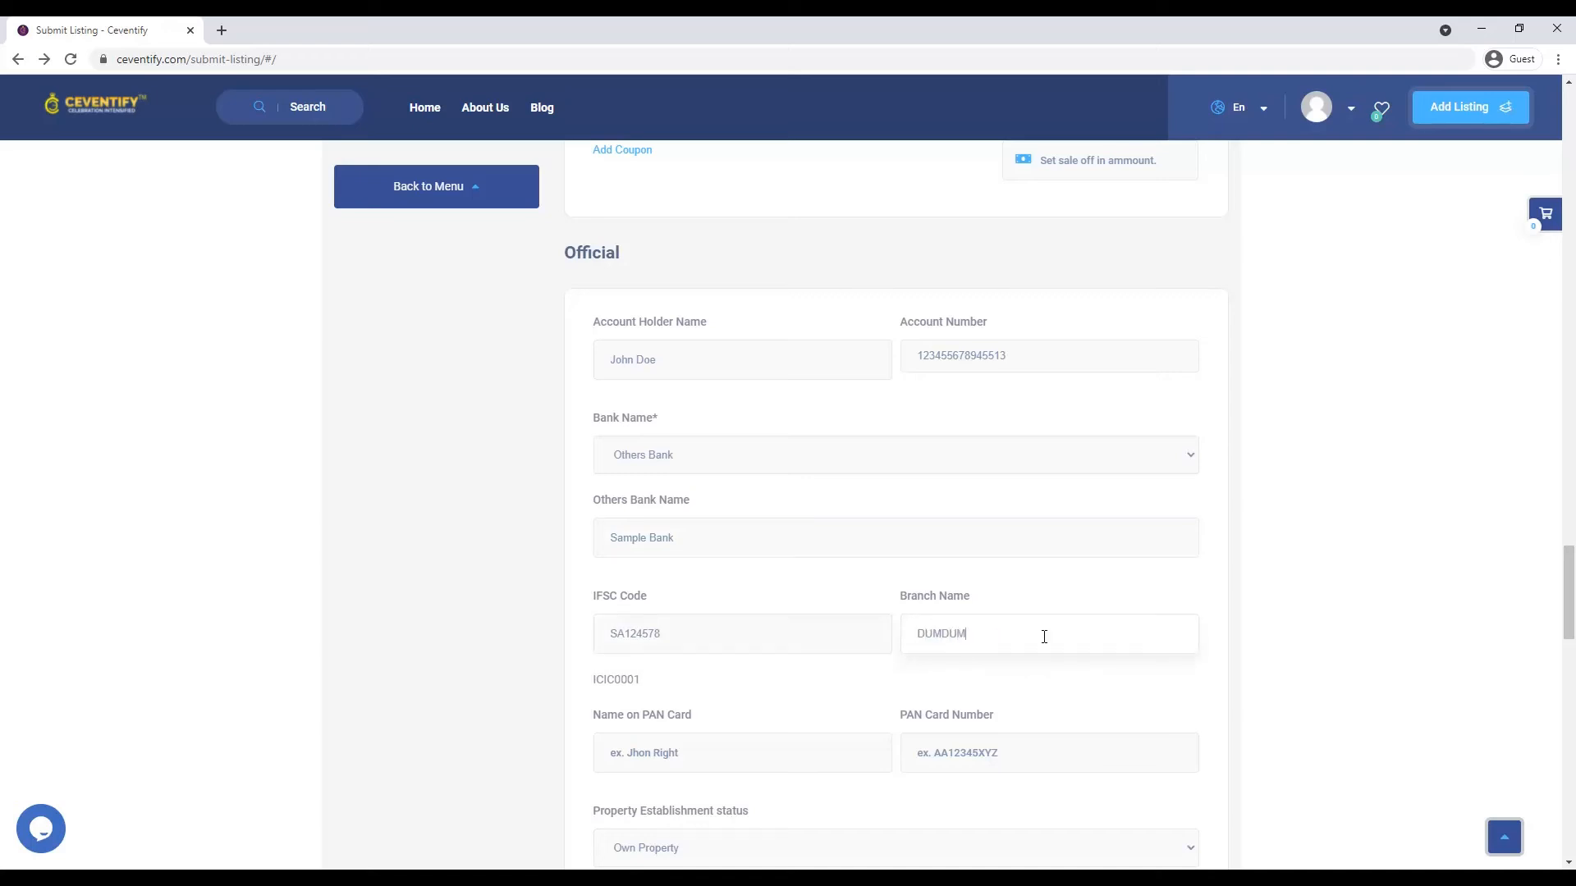
- Enter the name on the PAN card and the PAN card number
{"action": "left_click", "coordinate": [729, 749]}
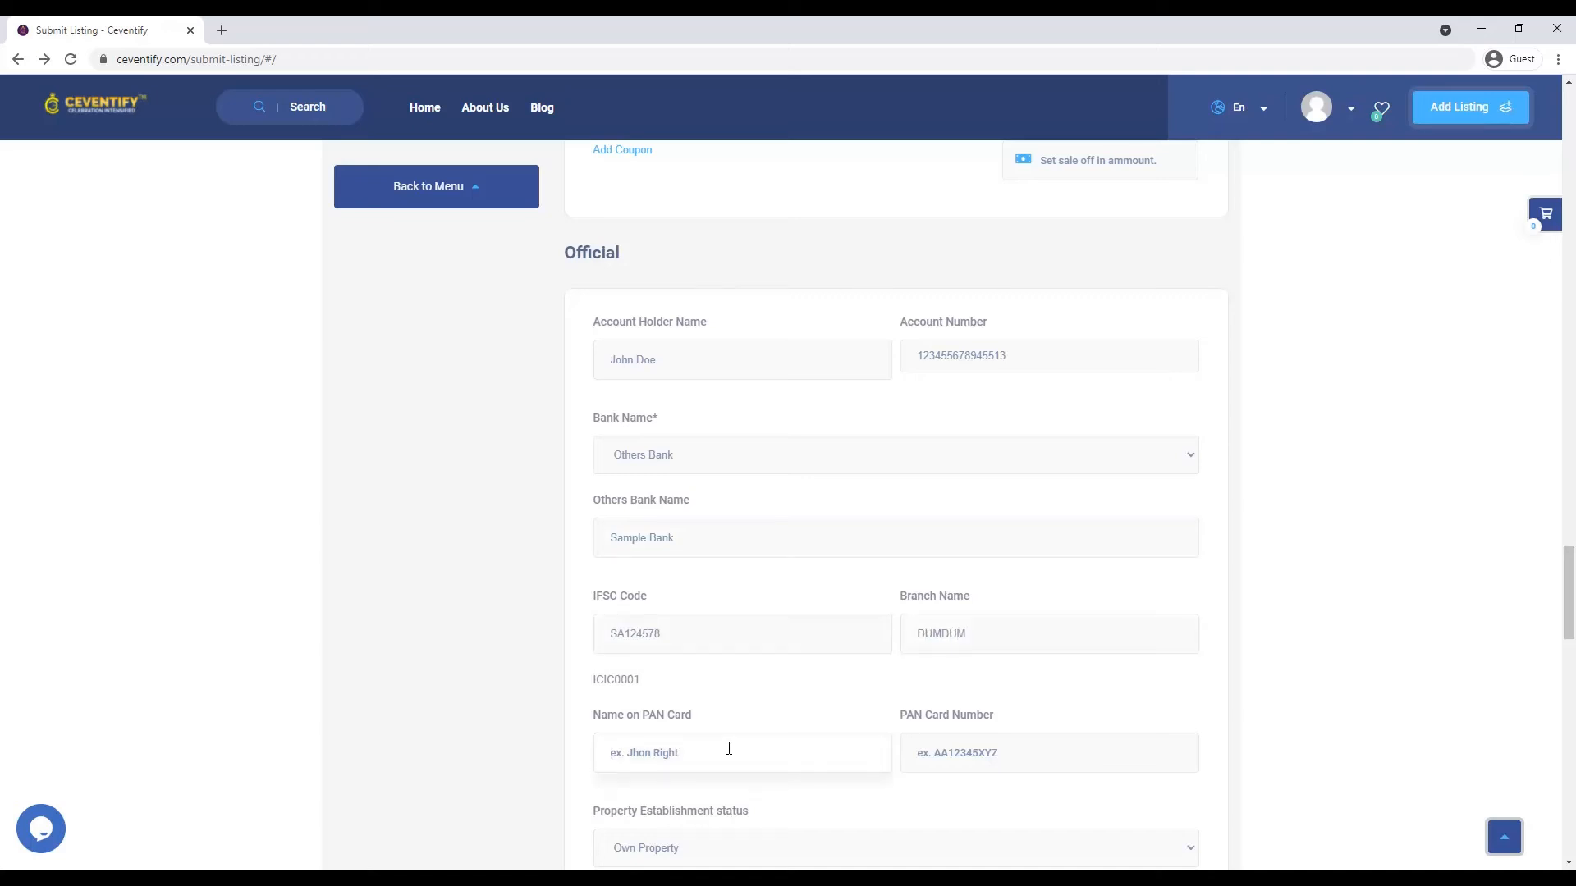
{"action": "type", "text": "John Dio"}
{"action": "left_click", "coordinate": [962, 752]}
{"action": "type", "text": "aa45"}
{"action": "key", "text": "BackSpace"}
{"action": "key", "text": "BackSpace"}
{"action": "key", "text": "BackSpace"}
{"action": "key", "text": "BackSpace"}
{"action": "type", "text": "AA12458789"}
- Set the property establishment status to Own Property
{"action": "scroll", "coordinate": [966, 757], "scroll_direction": "down", "scroll_amount": 3}
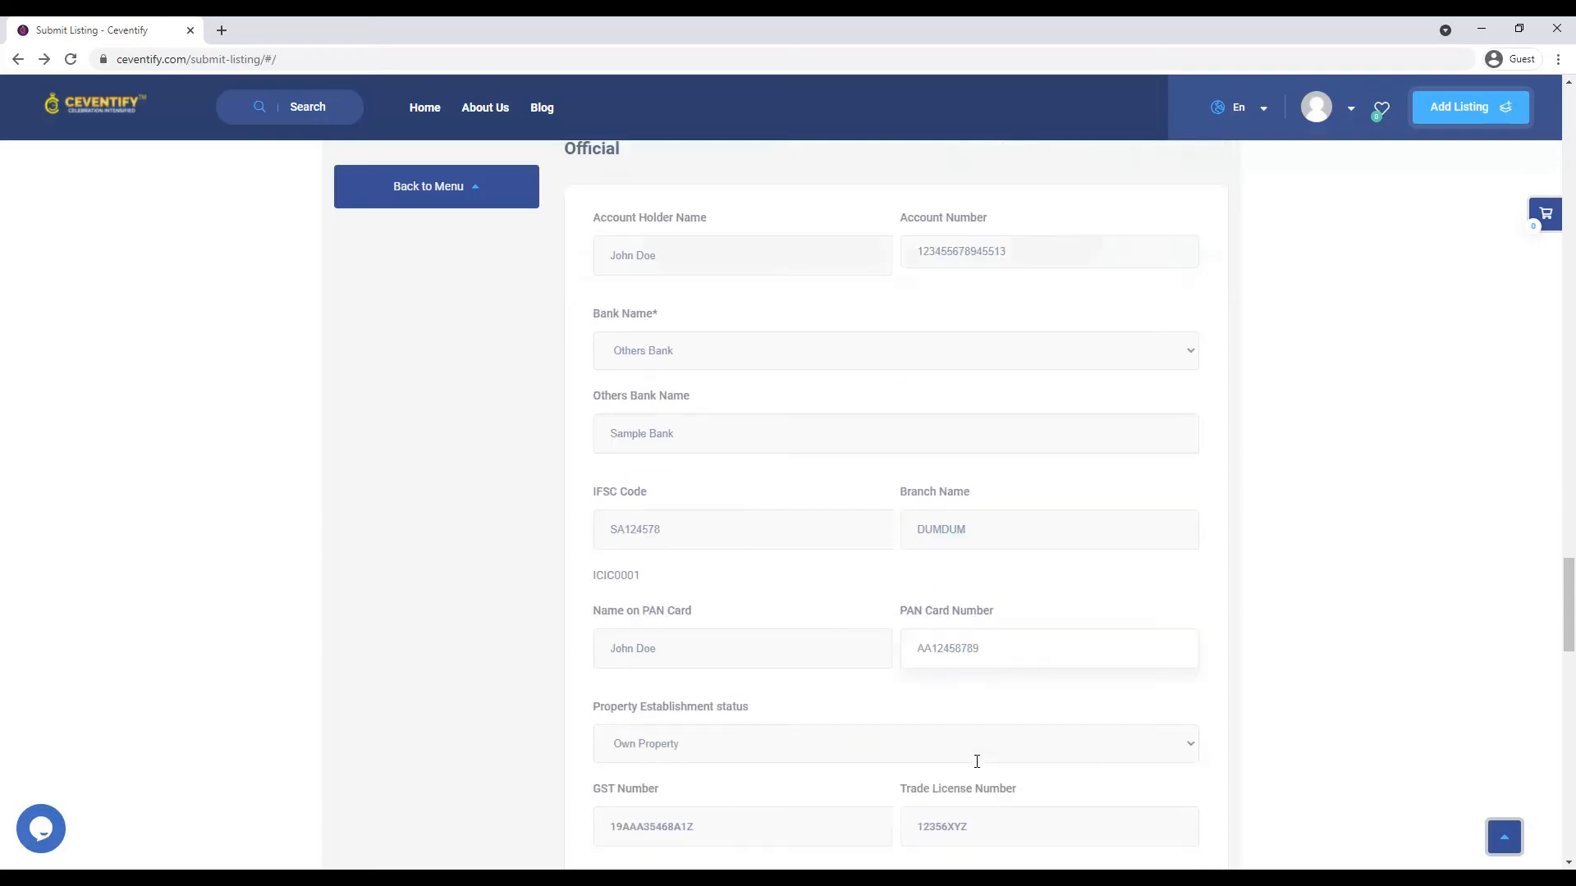
{"action": "left_click", "coordinate": [771, 603]}
{"action": "left_click", "coordinate": [777, 634]}
{"action": "left_click", "coordinate": [781, 599]}
{"action": "left_click", "coordinate": [732, 641]}
{"action": "left_click", "coordinate": [741, 589]}
{"action": "left_click", "coordinate": [715, 619]}
- Begin a GST Number entry, clear it, and scroll further down the form
{"action": "left_click", "coordinate": [695, 675]}
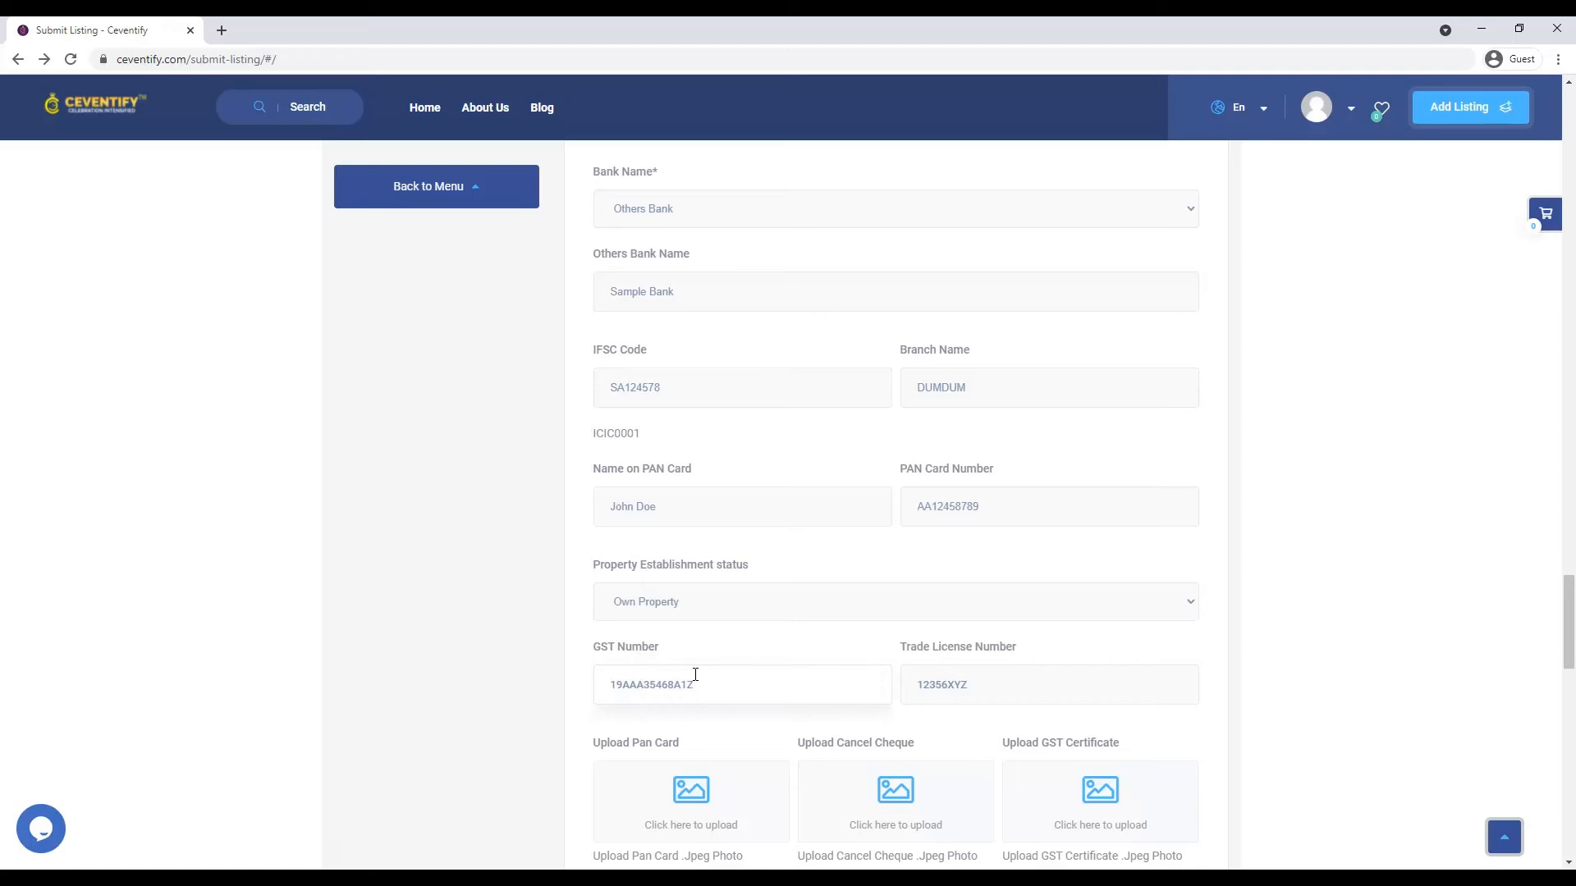
{"action": "scroll", "coordinate": [1125, 632], "scroll_direction": "down", "scroll_amount": 2}
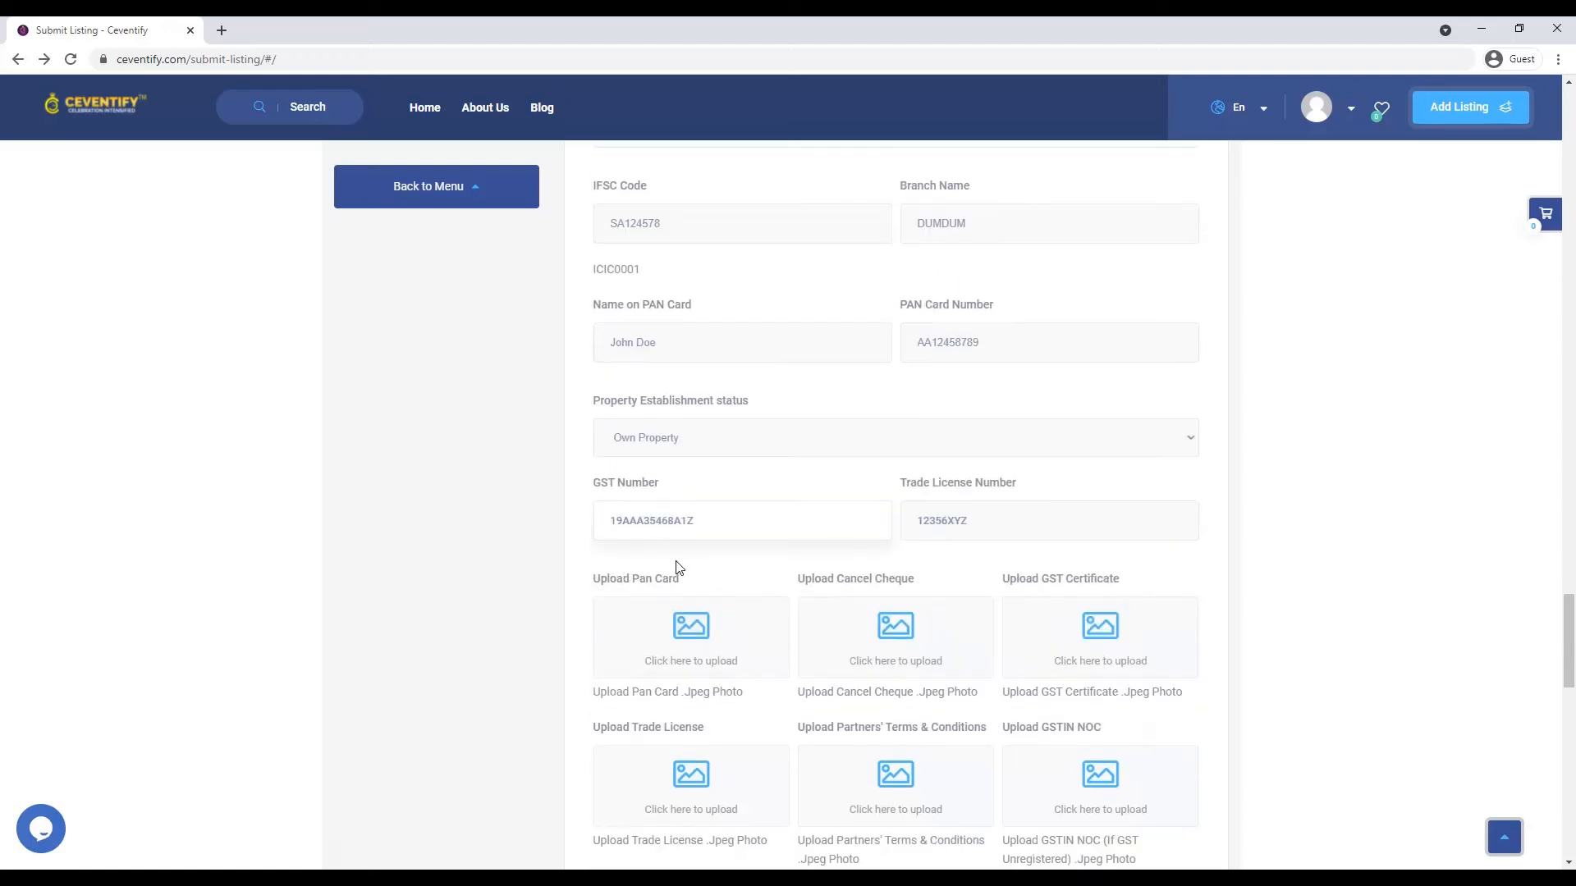
{"action": "type", "text": "19AAAA"}
{"action": "key", "text": "BackSpace"}
{"action": "key", "text": "BackSpace"}
{"action": "key", "text": "BackSpace"}
{"action": "key", "text": "BackSpace"}
{"action": "key", "text": "BackSpace"}
{"action": "scroll", "coordinate": [809, 657], "scroll_direction": "down", "scroll_amount": 3}
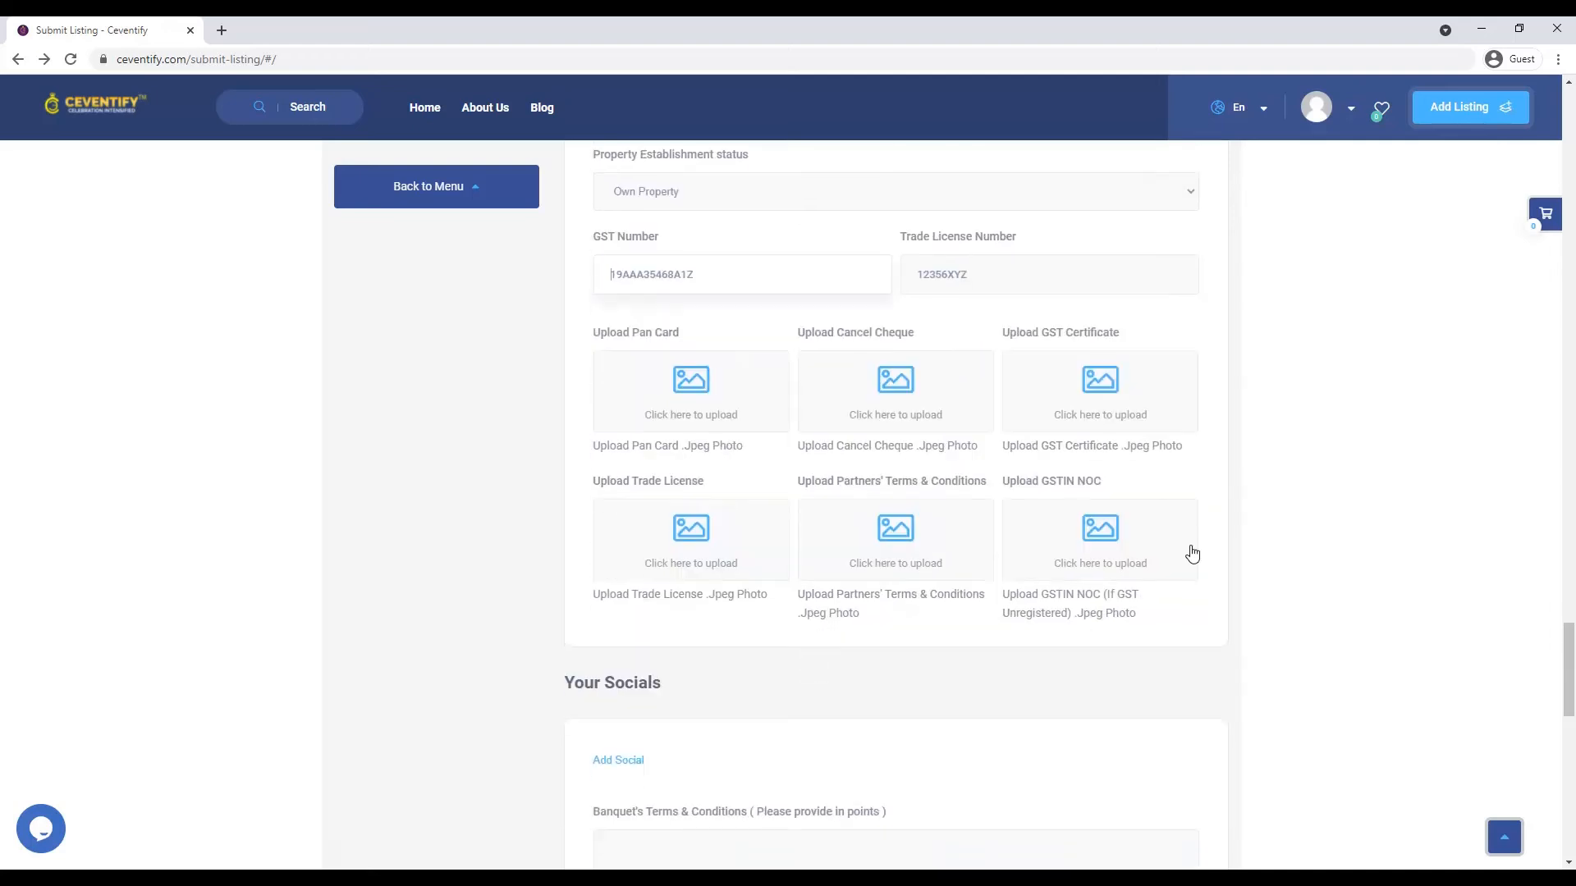
{"action": "scroll", "coordinate": [1083, 566], "scroll_direction": "up", "scroll_amount": 1}
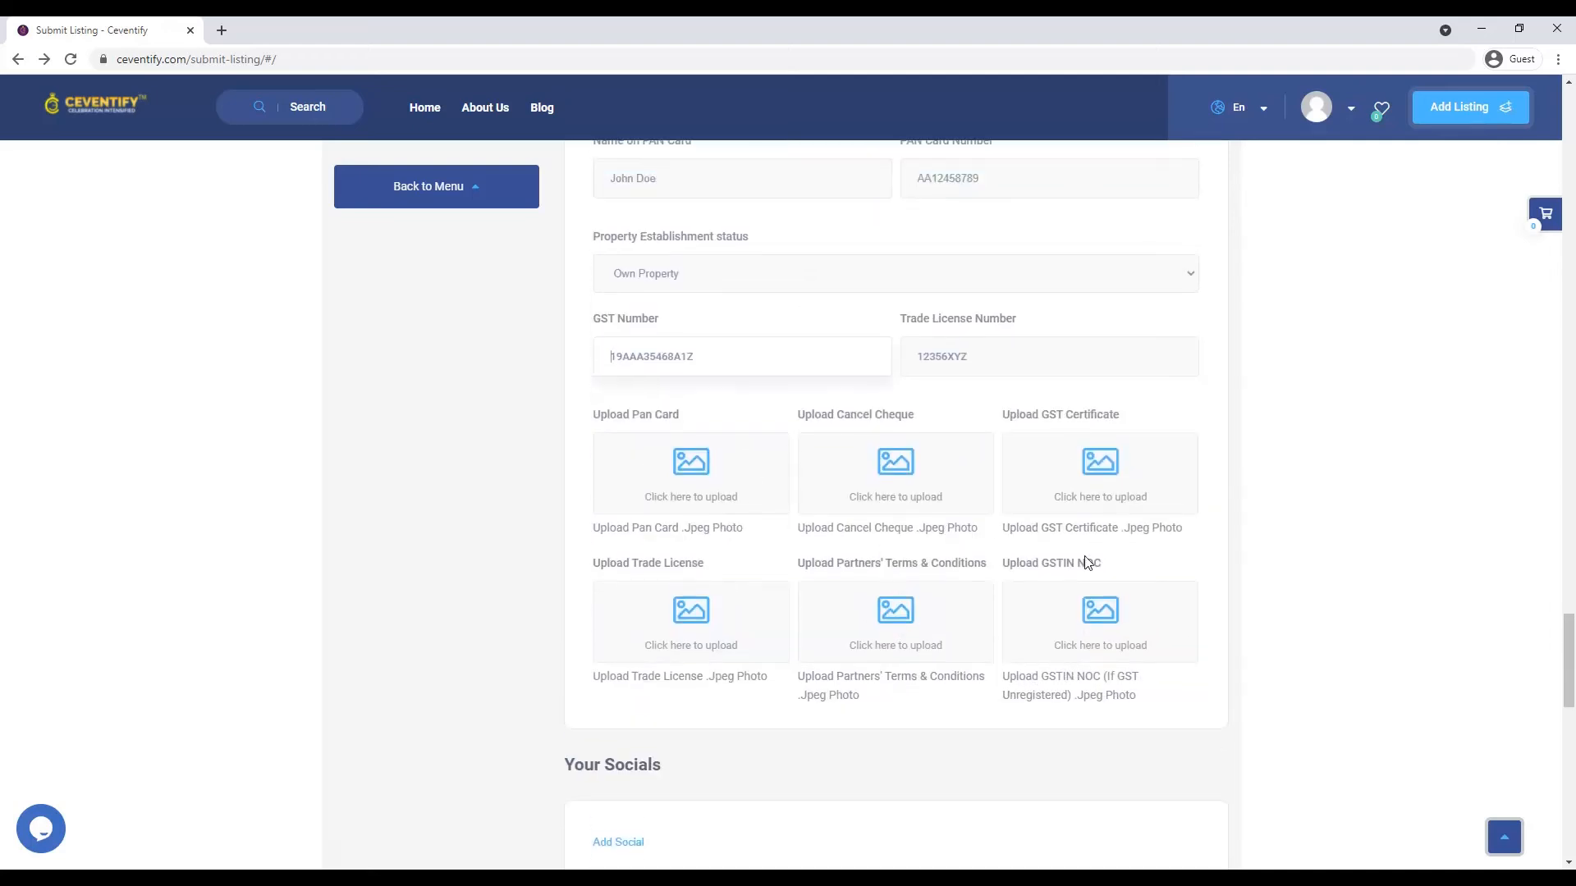
{"action": "scroll", "coordinate": [1091, 564], "scroll_direction": "down", "scroll_amount": 10}
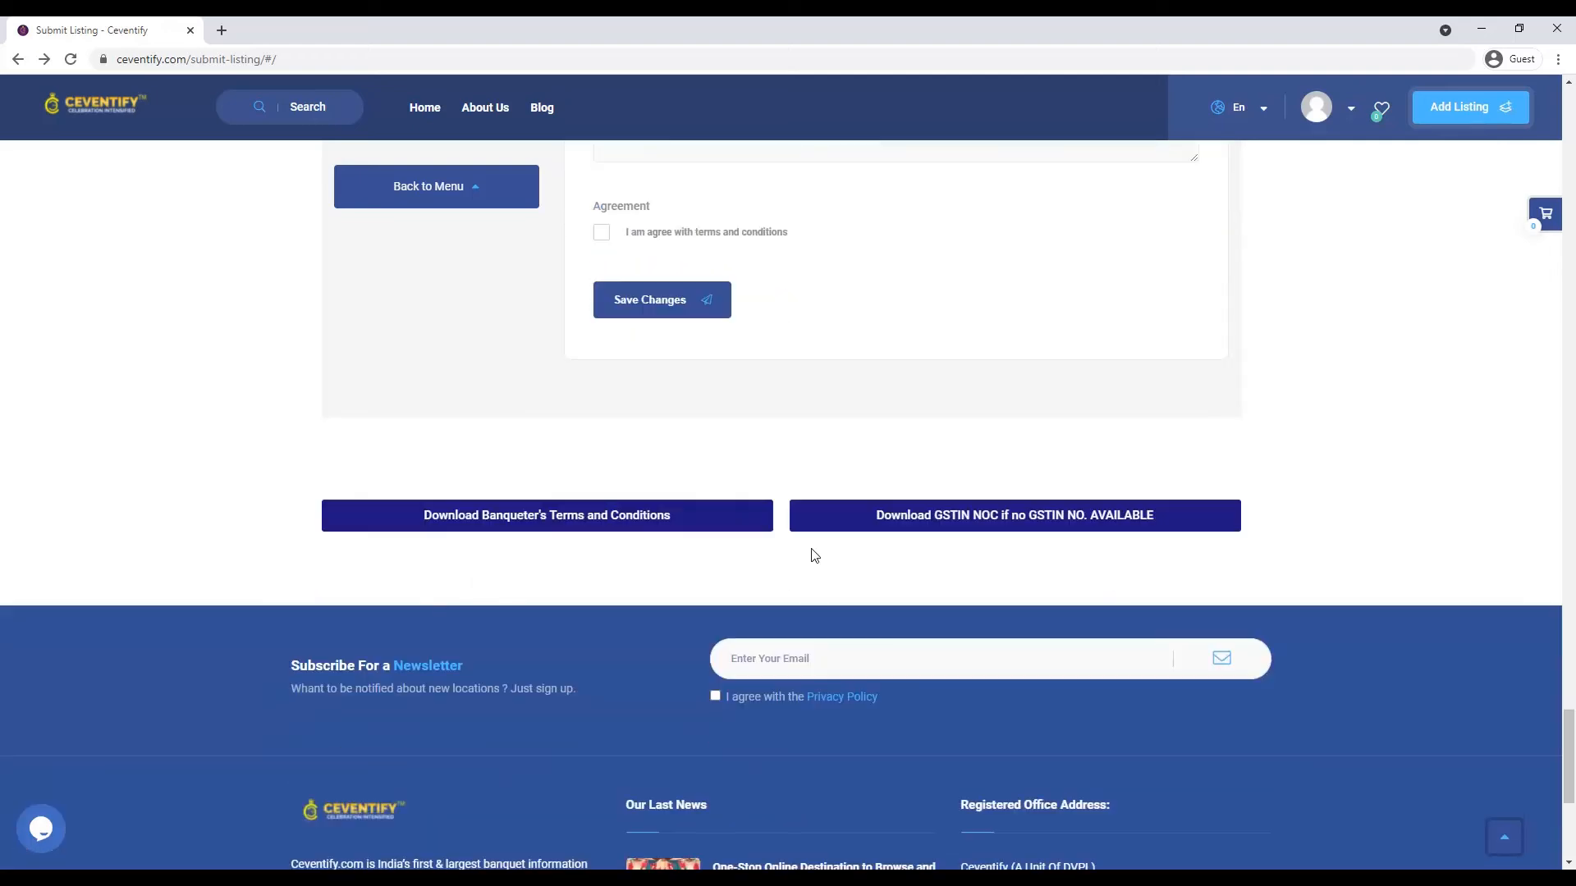
- Download the GSTIN NOC declaration, opening GST-NOC.pdf in a new tab
{"action": "left_click", "coordinate": [973, 522]}
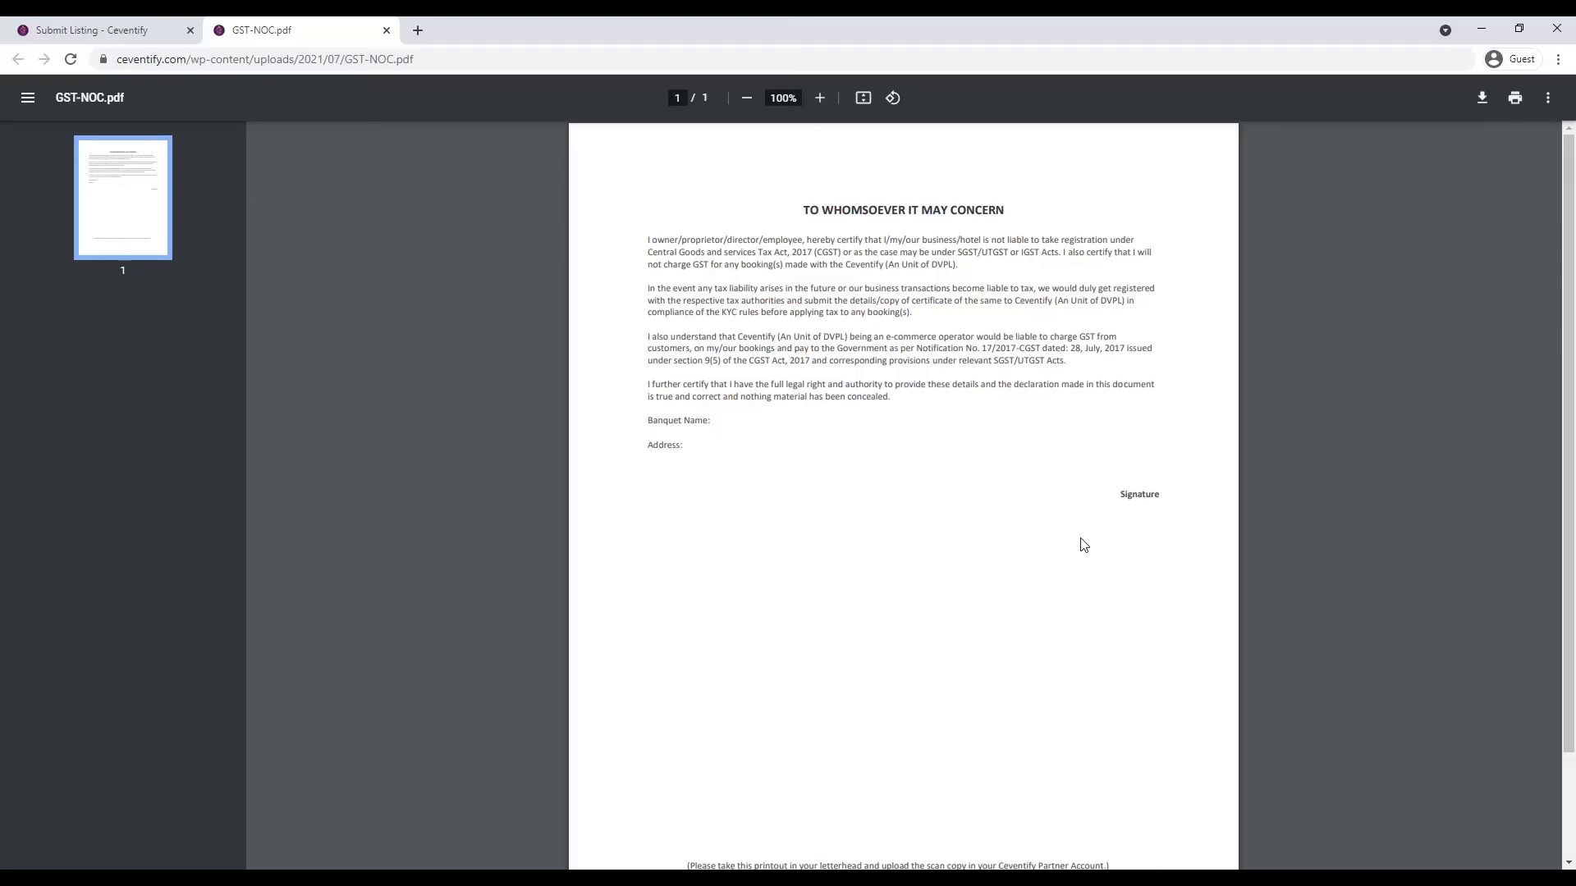
- Go back to the Submit Listing tab and scroll up to the GST Number and document upload fields
{"action": "left_click", "coordinate": [131, 30]}
{"action": "scroll", "coordinate": [771, 501], "scroll_direction": "up", "scroll_amount": 5}
{"action": "scroll", "coordinate": [787, 532], "scroll_direction": "up", "scroll_amount": 3}
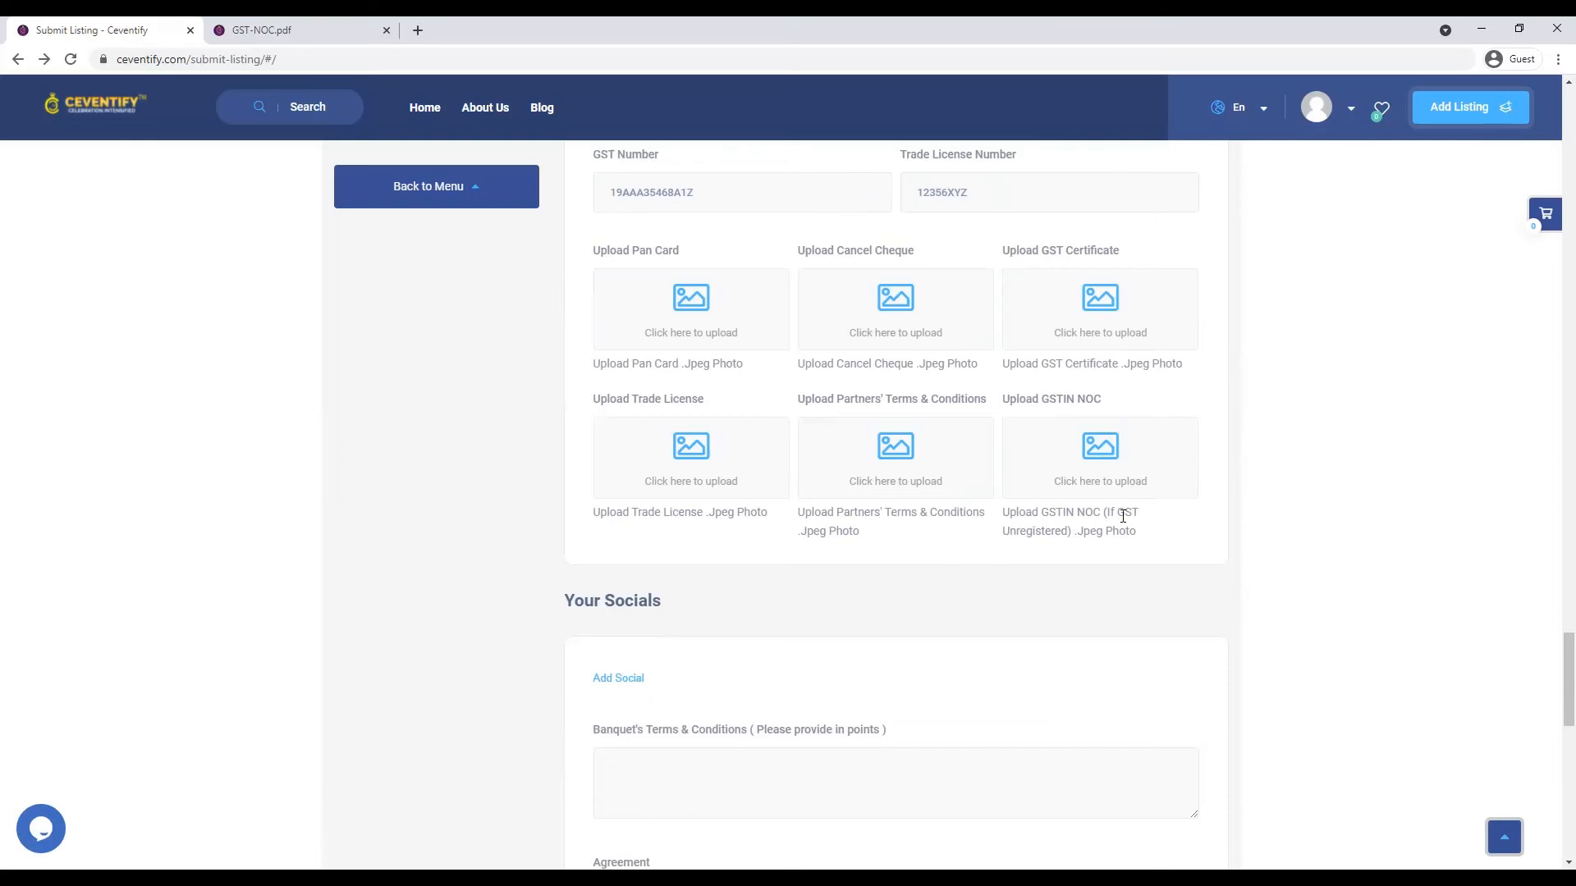
- Open the GSTIN NOC image picker and dismiss it without choosing a file
{"action": "left_click", "coordinate": [1114, 490]}
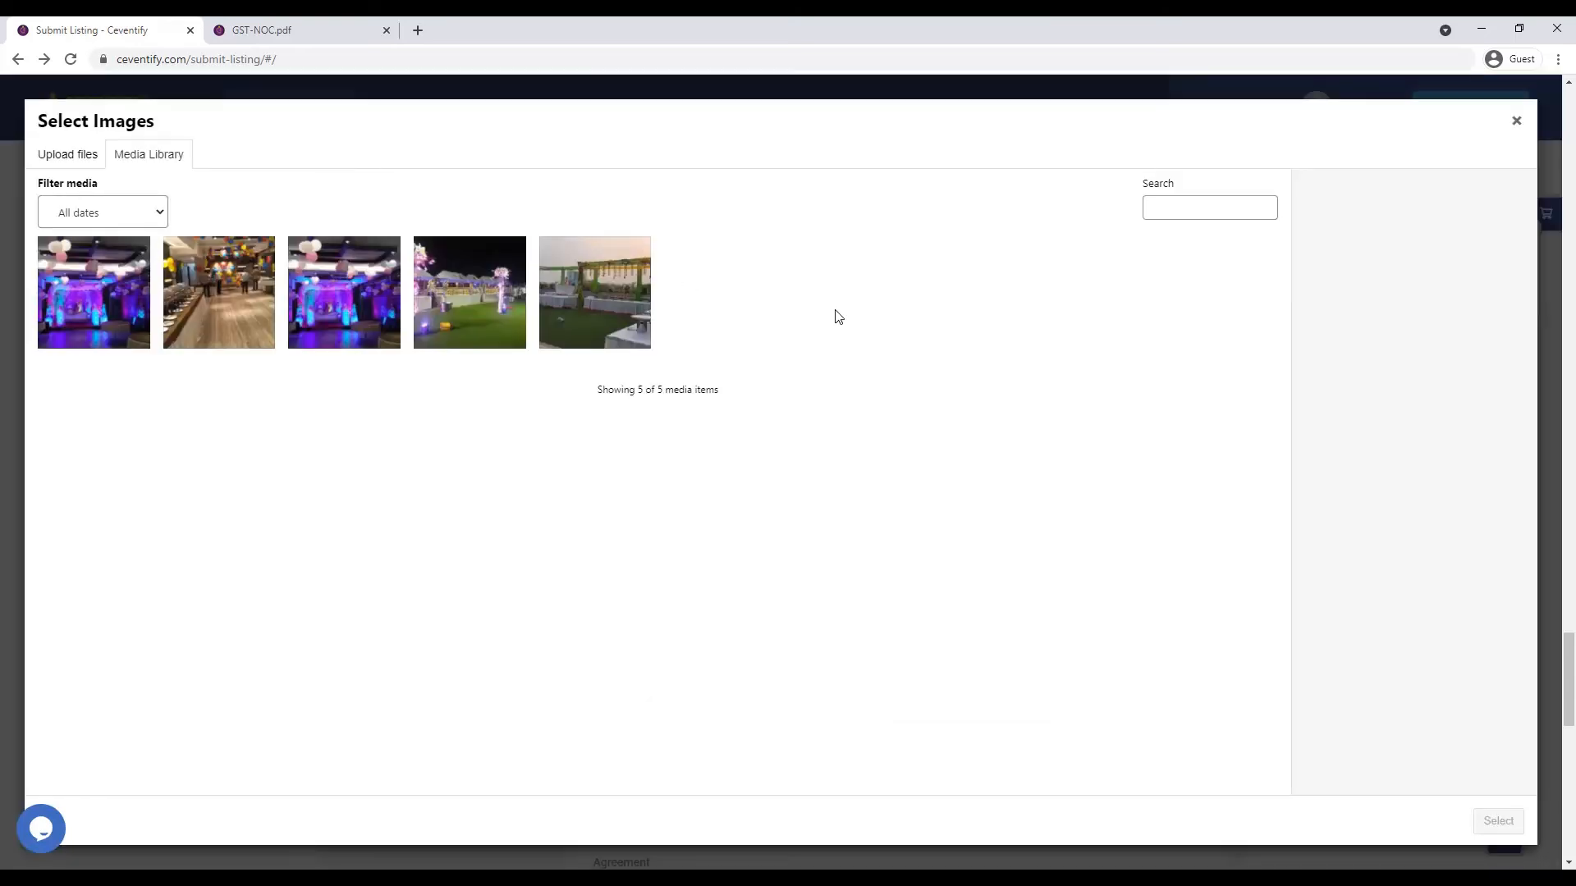
{"action": "left_click", "coordinate": [1516, 120]}
{"action": "scroll", "coordinate": [1063, 411], "scroll_direction": "up", "scroll_amount": 4}
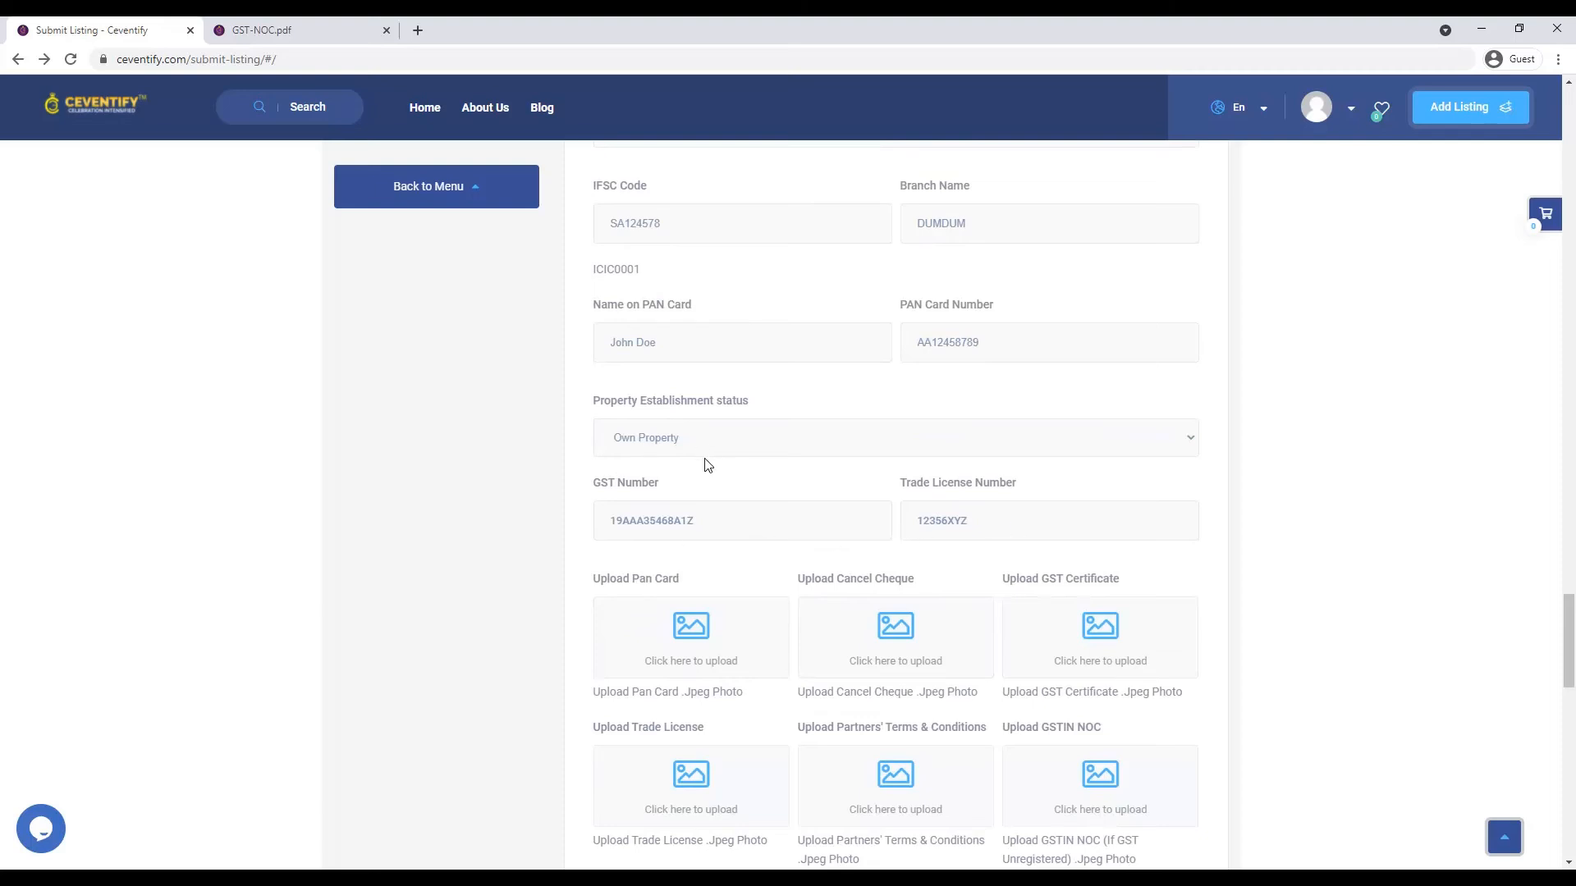
- Enter a GST number, then clear it so the GST Number field is empty
{"action": "left_click", "coordinate": [689, 521]}
{"action": "type", "text": "19AAHGLFHAFAPOOP"}
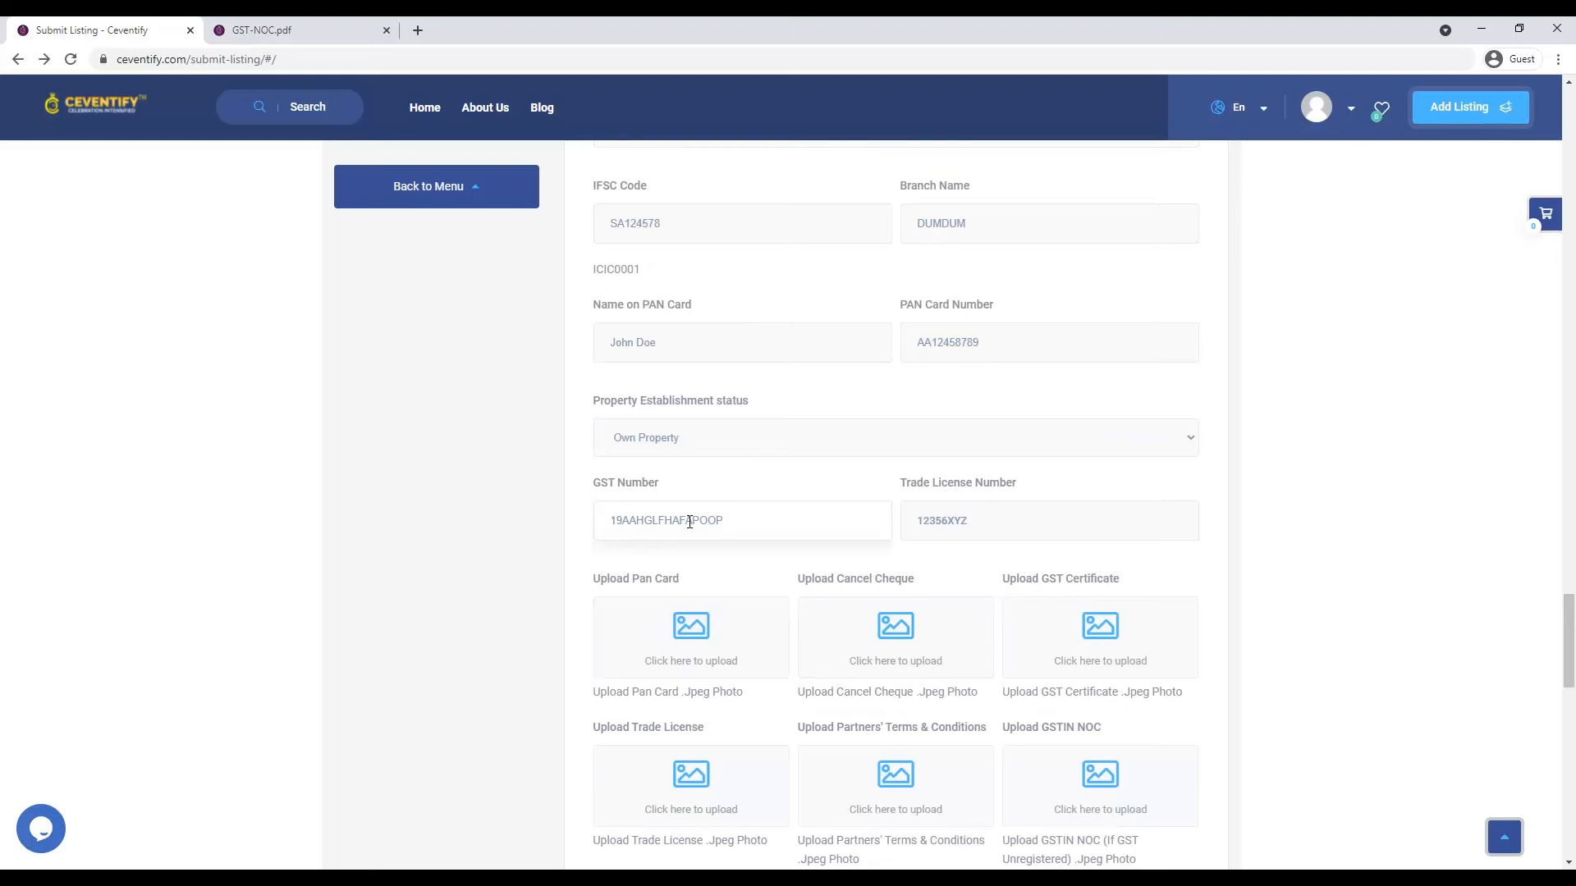
{"action": "key", "text": "ctrl+a"}
{"action": "key", "text": "BackSpace"}
- Enter 123457889 as the Trade License Number
{"action": "left_click", "coordinate": [962, 534]}
{"action": "type", "text": "123457889"}
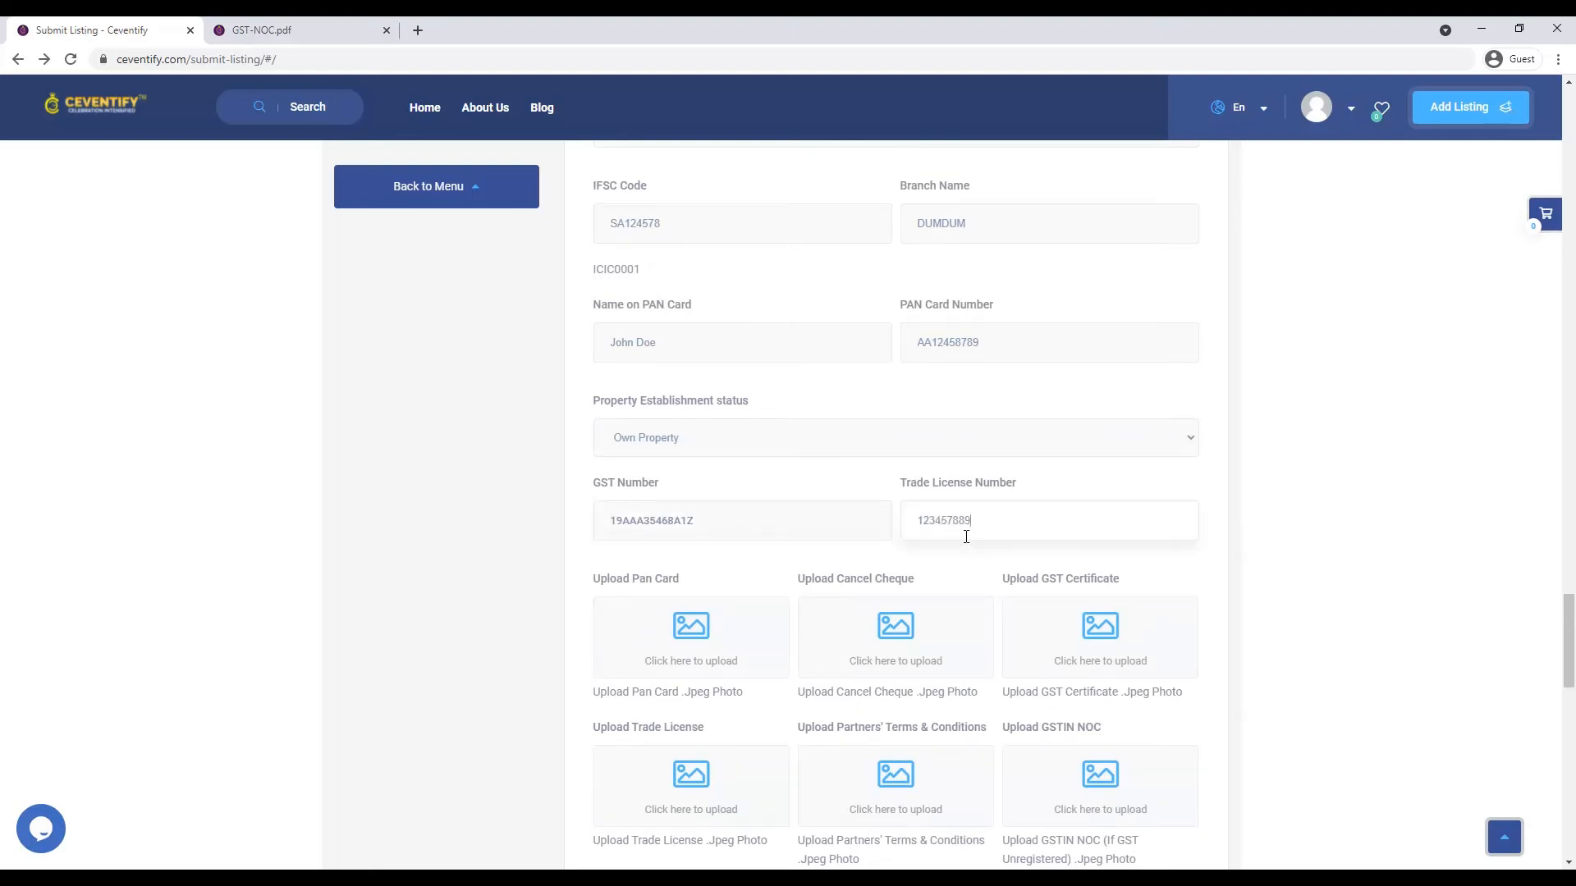
{"action": "scroll", "coordinate": [870, 546], "scroll_direction": "down", "scroll_amount": 6}
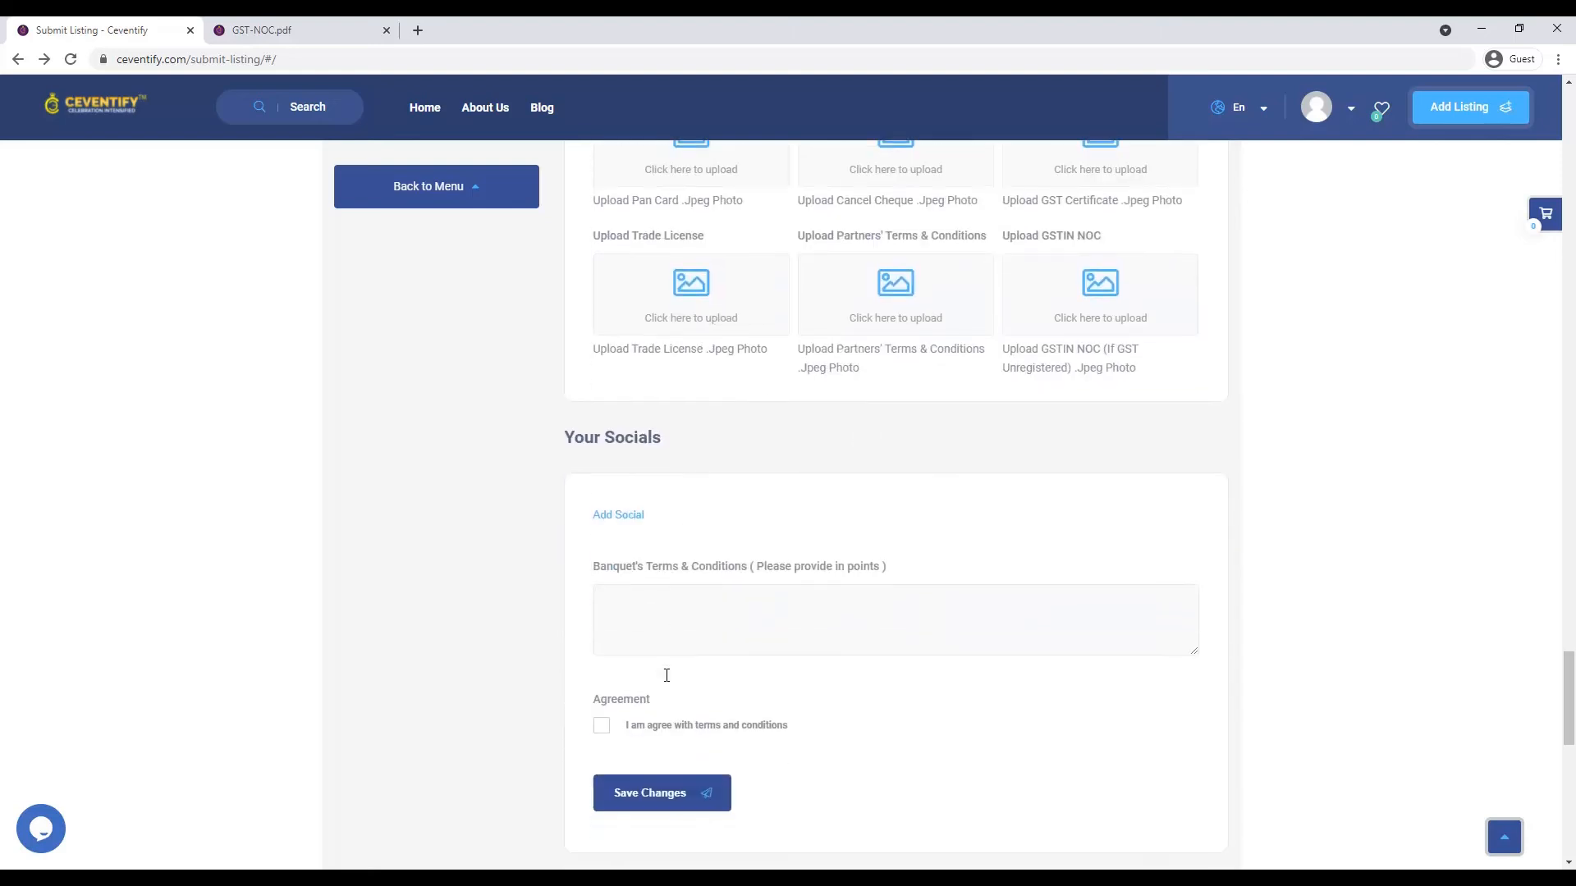
- Write the banquet terms: Rs. 5000.00 cancellation charge, no alcohol, Rs. 20 per extra chair; tick the agreement
{"action": "left_click", "coordinate": [647, 608]}
{"action": "type", "text": "Cancellation Charges "}
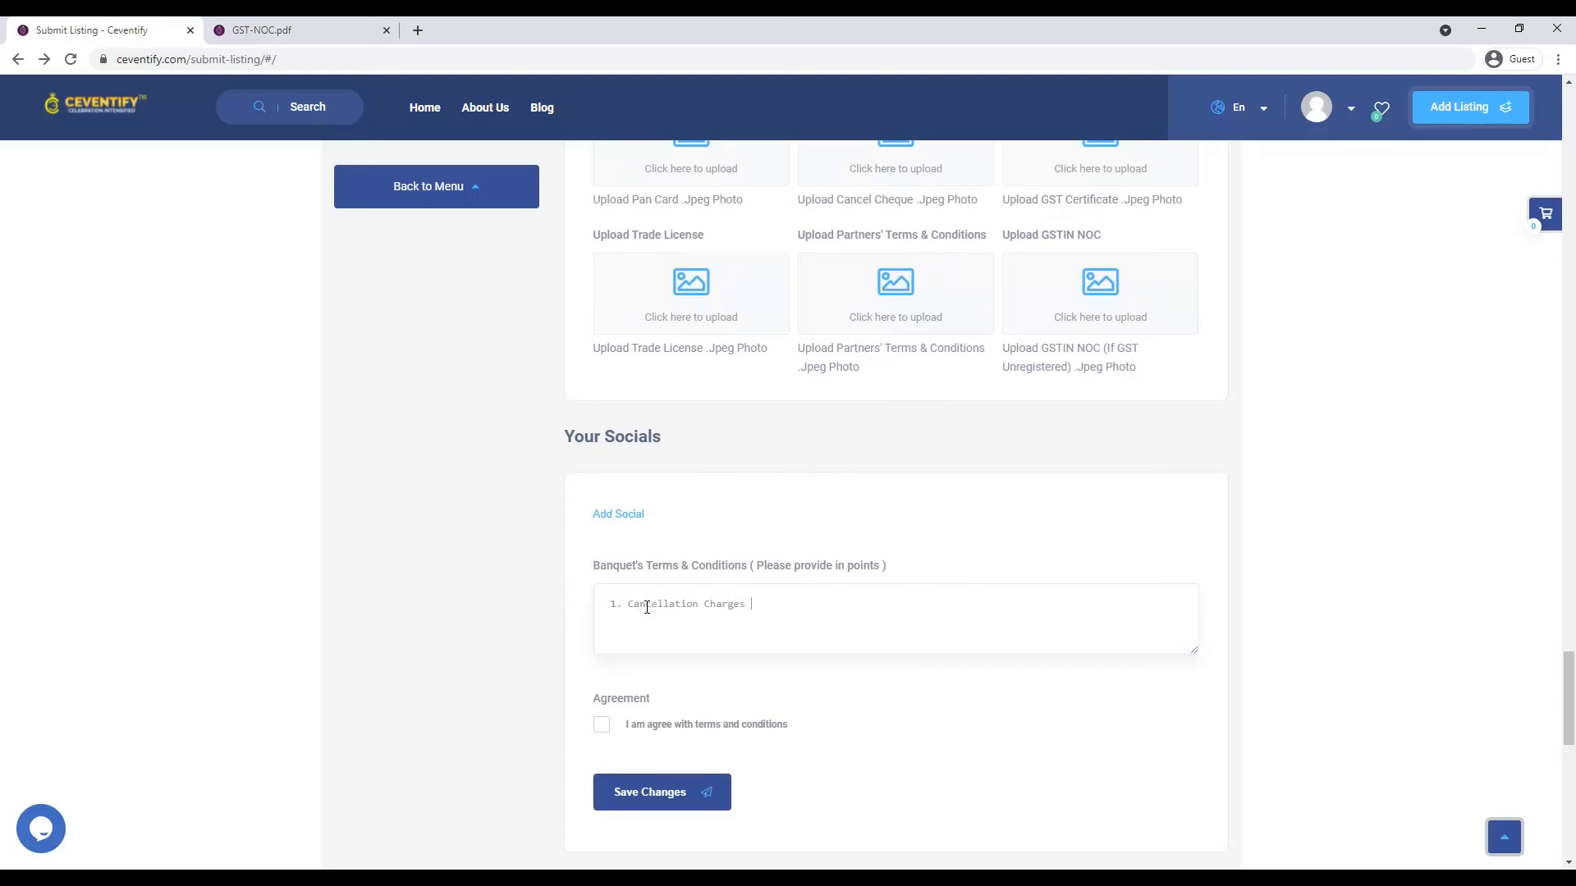
{"action": "type", "text": "is Rs. 5000"}
{"action": "type", "text": ".00 2."}
{"action": "type", "text": " No Alcohol allowe"}
{"action": "type", "text": "d in the premises. 3. For e"}
{"action": "type", "text": "xtra chairs"}
{"action": "type", "text": " it will "}
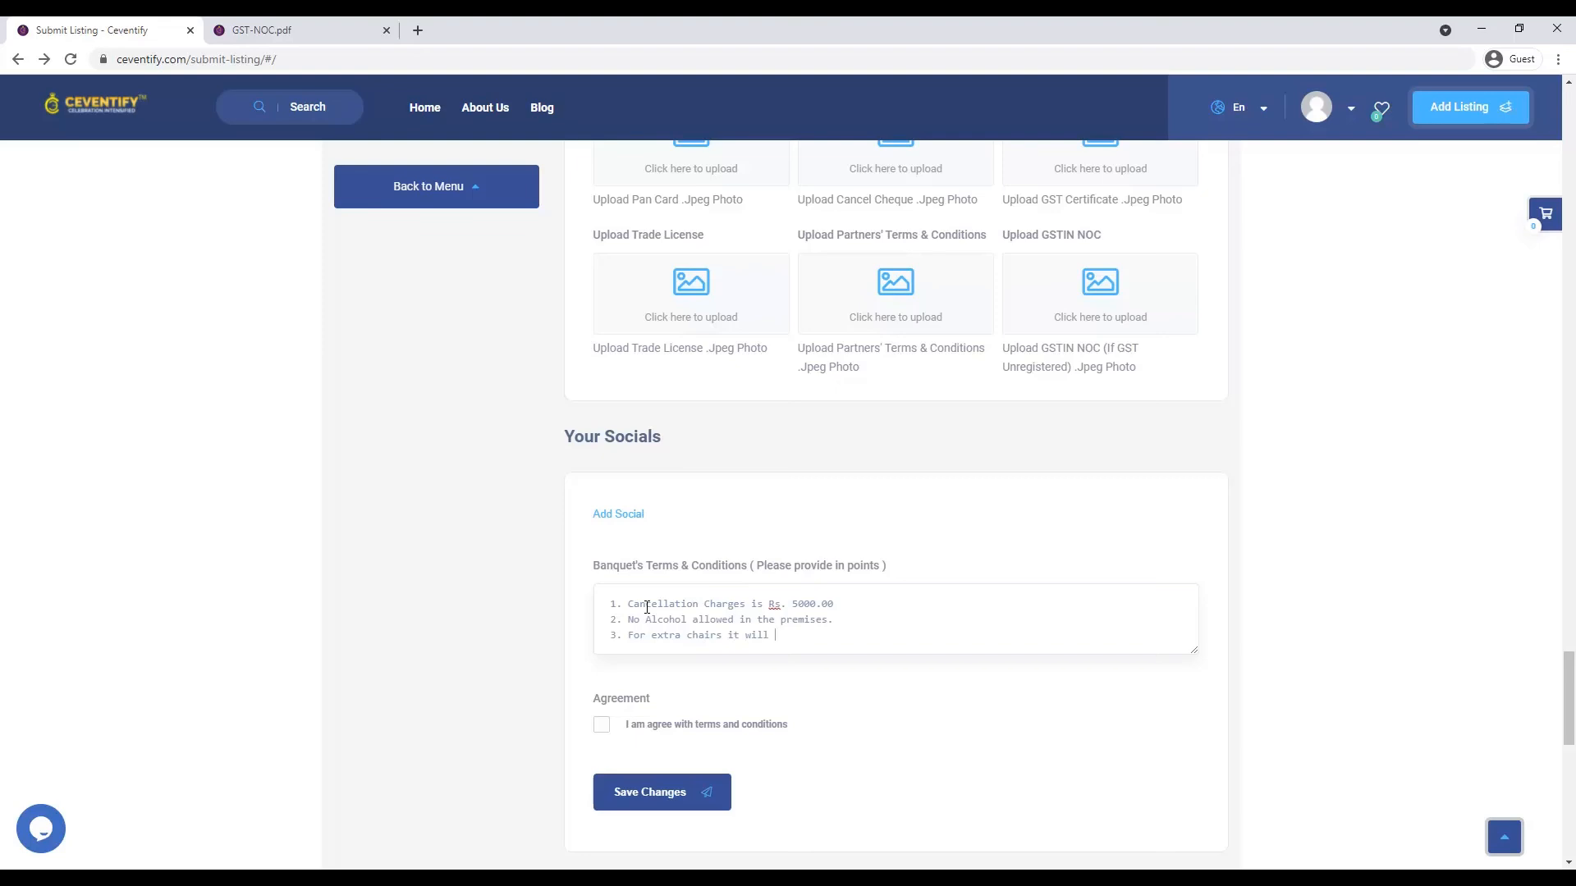
{"action": "type", "text": "be Rs. 20 per chari"}
{"action": "key", "text": "Return"}
{"action": "type", "text": "4"}
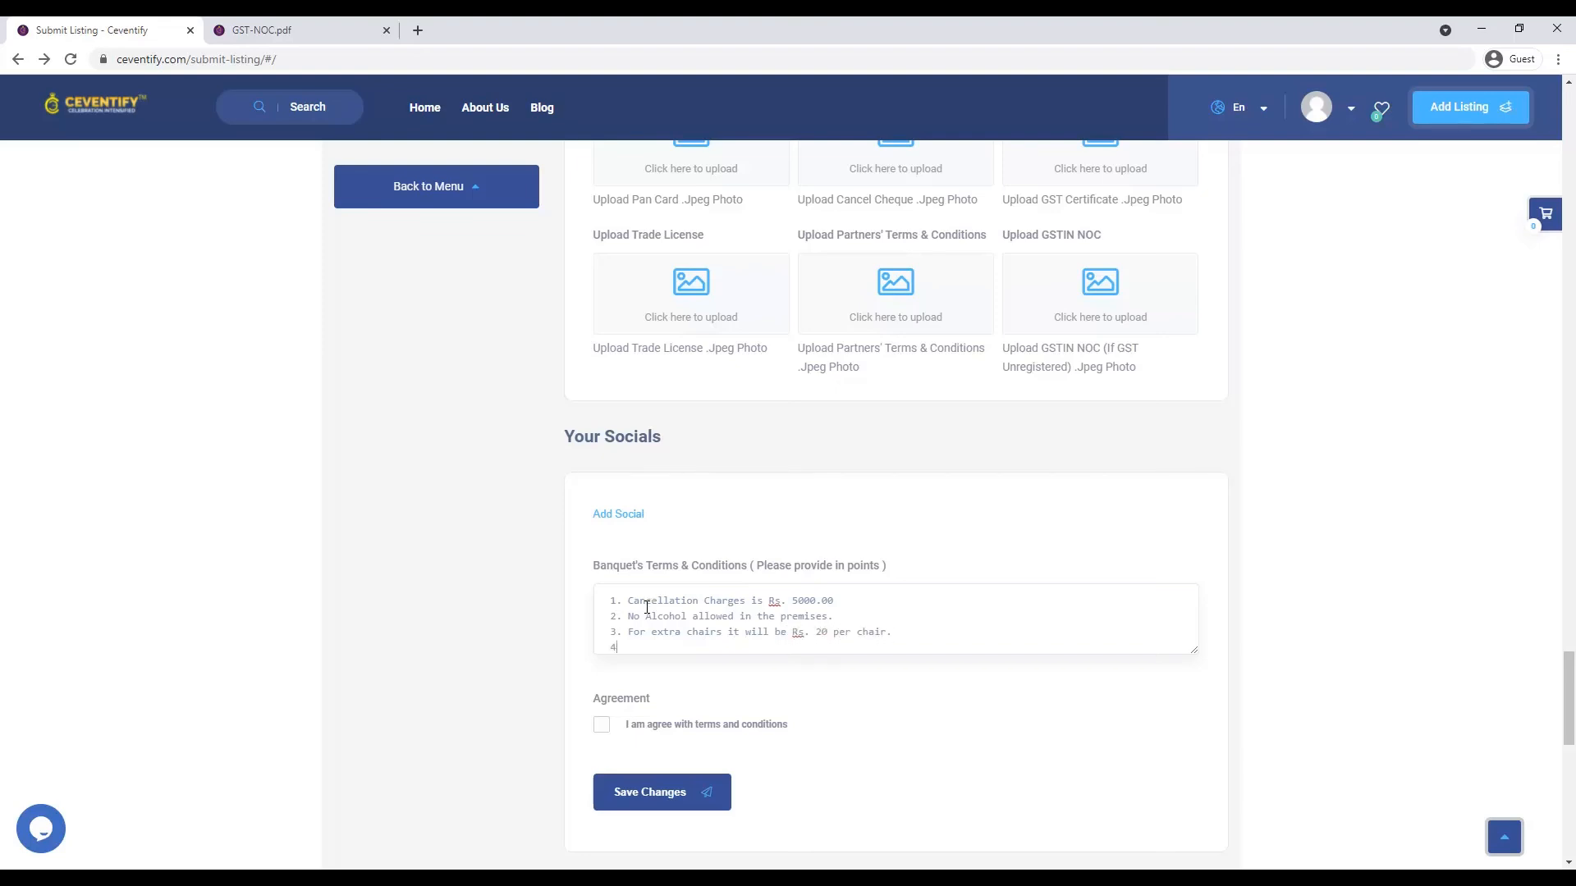
{"action": "left_click", "coordinate": [602, 725]}
{"action": "scroll", "coordinate": [702, 747], "scroll_direction": "down", "scroll_amount": 3}
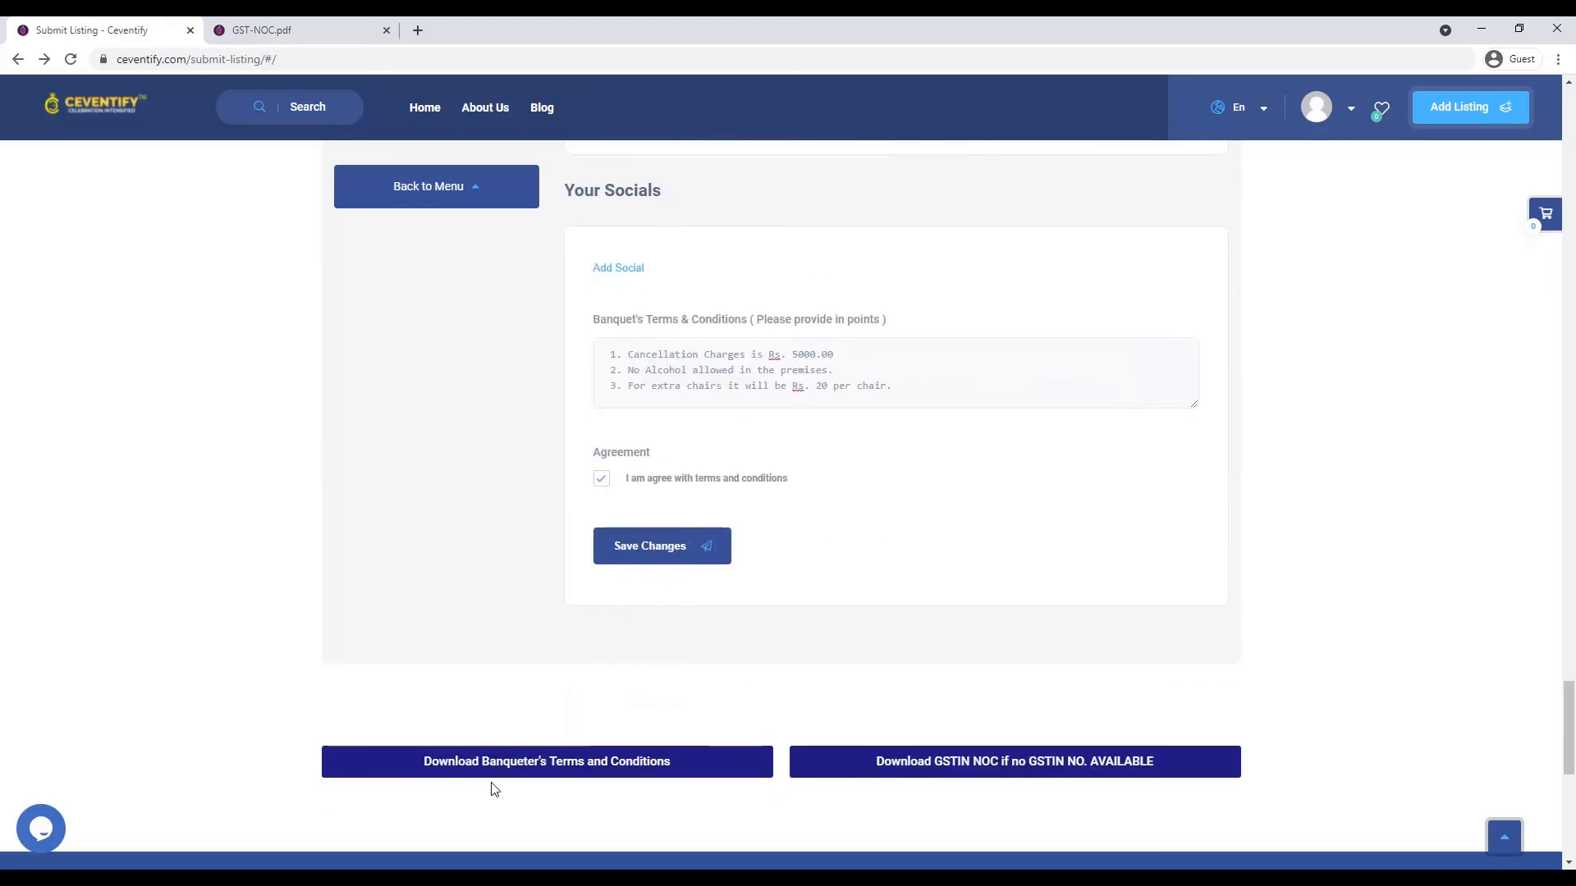
{"action": "scroll", "coordinate": [550, 718], "scroll_direction": "up", "scroll_amount": 1}
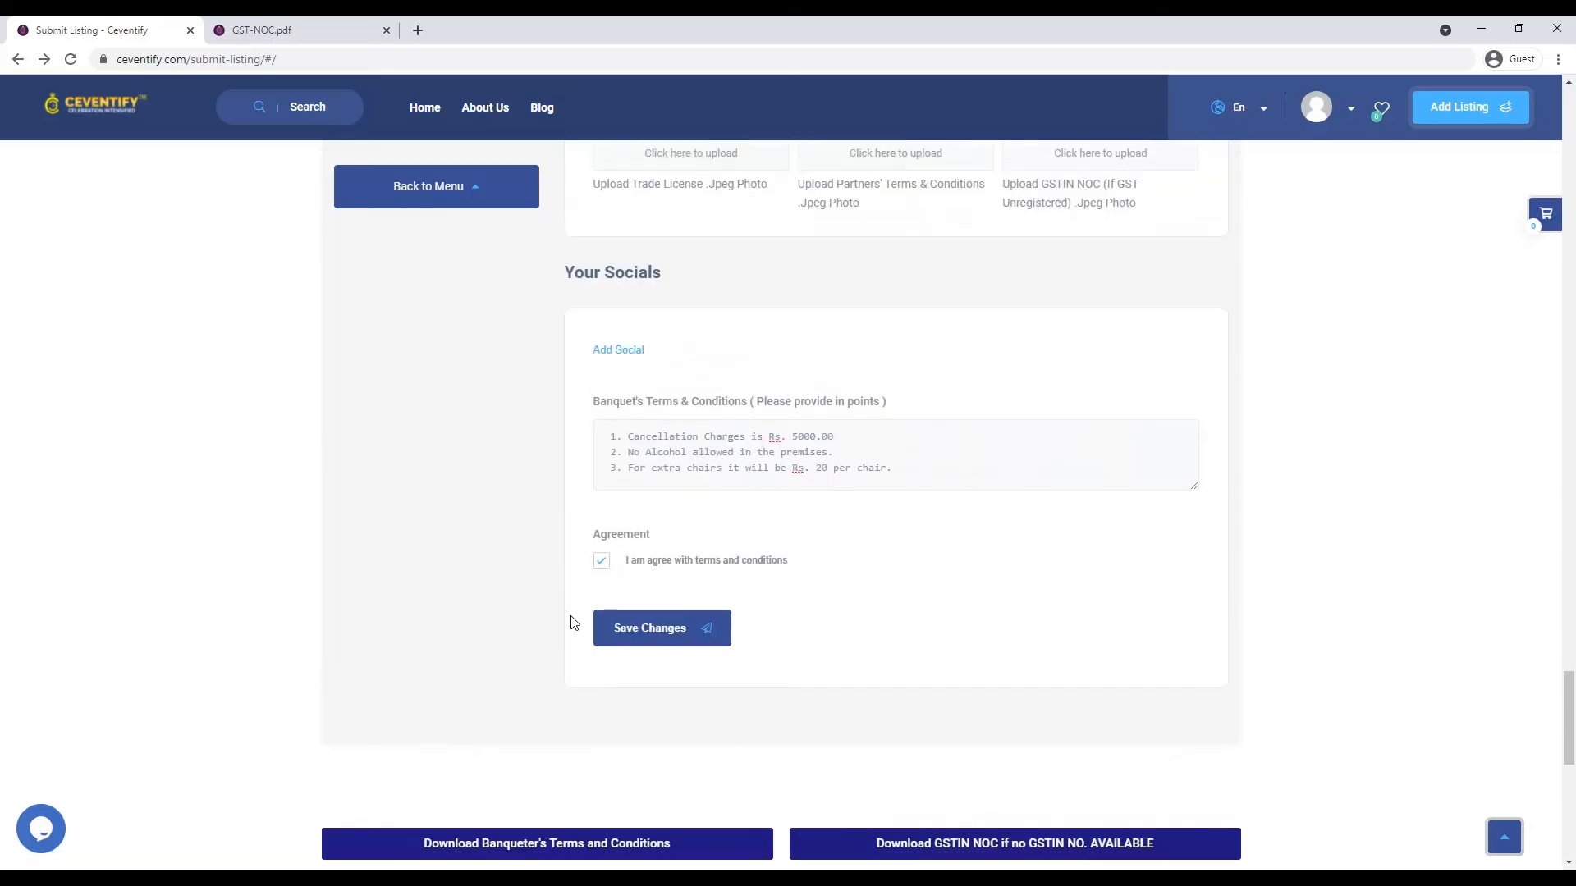
- Review the twelve-point Terms & Conditions for Banqueters PDF, then return to the listing form
{"action": "left_click", "coordinate": [589, 846]}
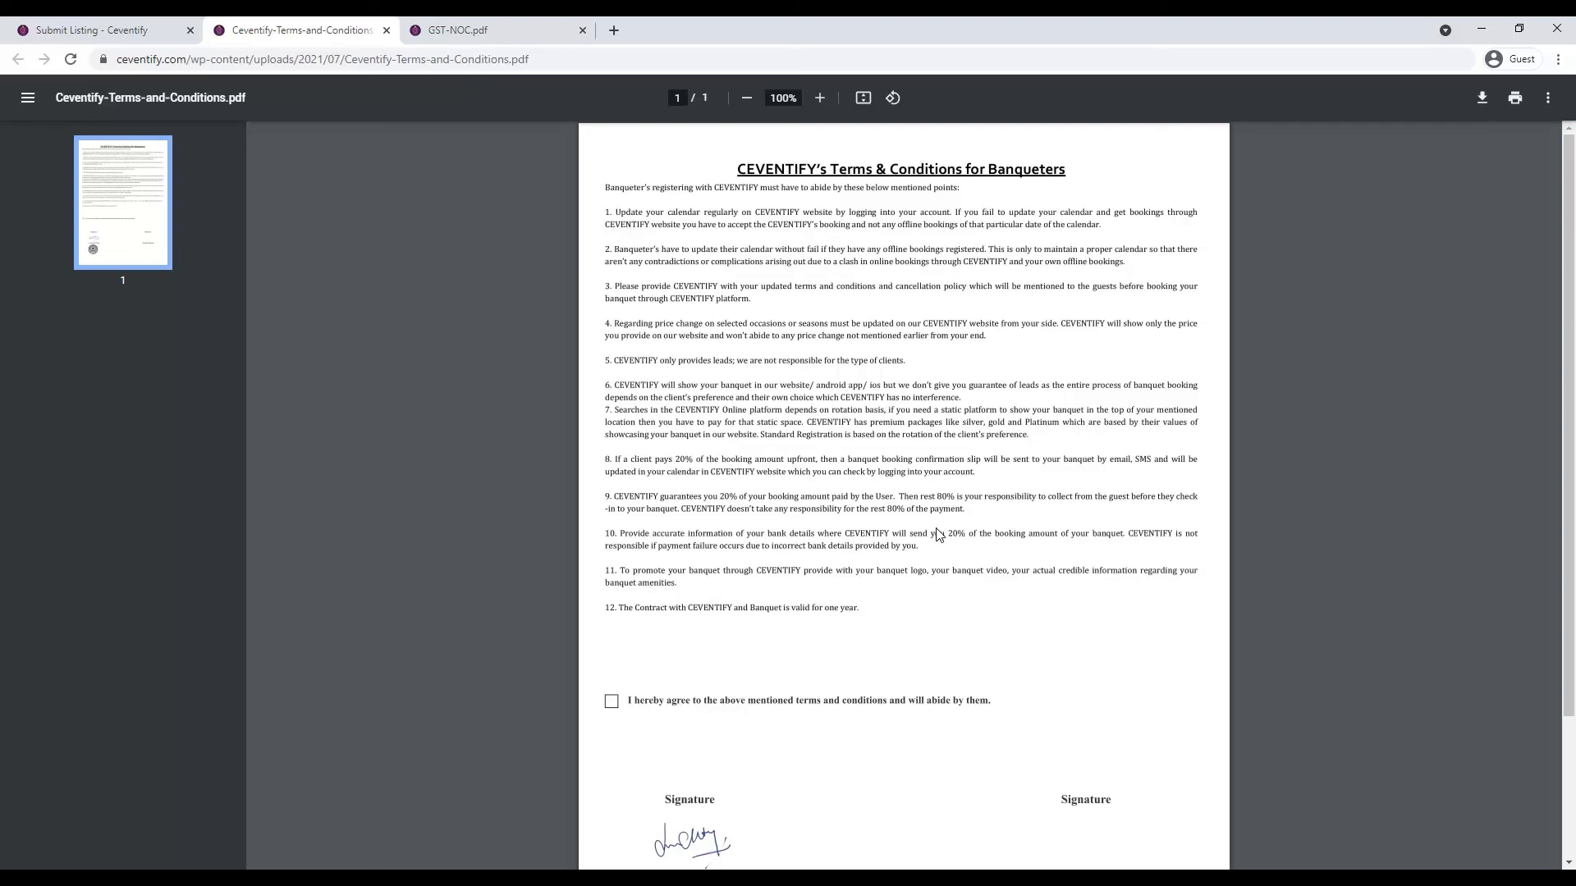
{"action": "scroll", "coordinate": [922, 733], "scroll_direction": "down", "scroll_amount": 3}
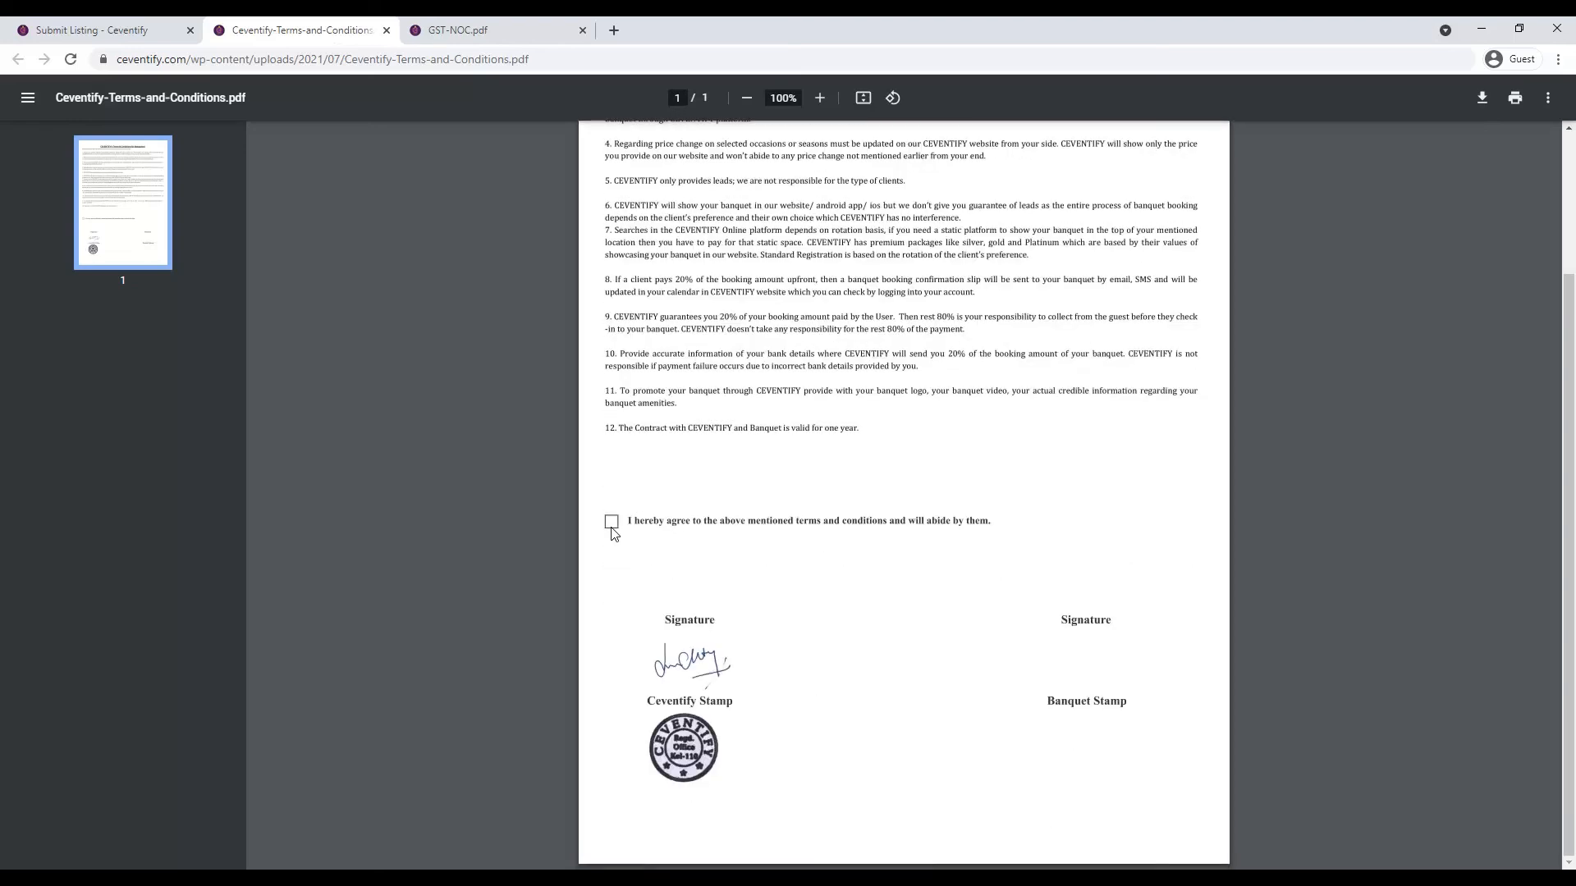
{"action": "left_click", "coordinate": [102, 22]}
{"action": "scroll", "coordinate": [608, 459], "scroll_direction": "up", "scroll_amount": 4}
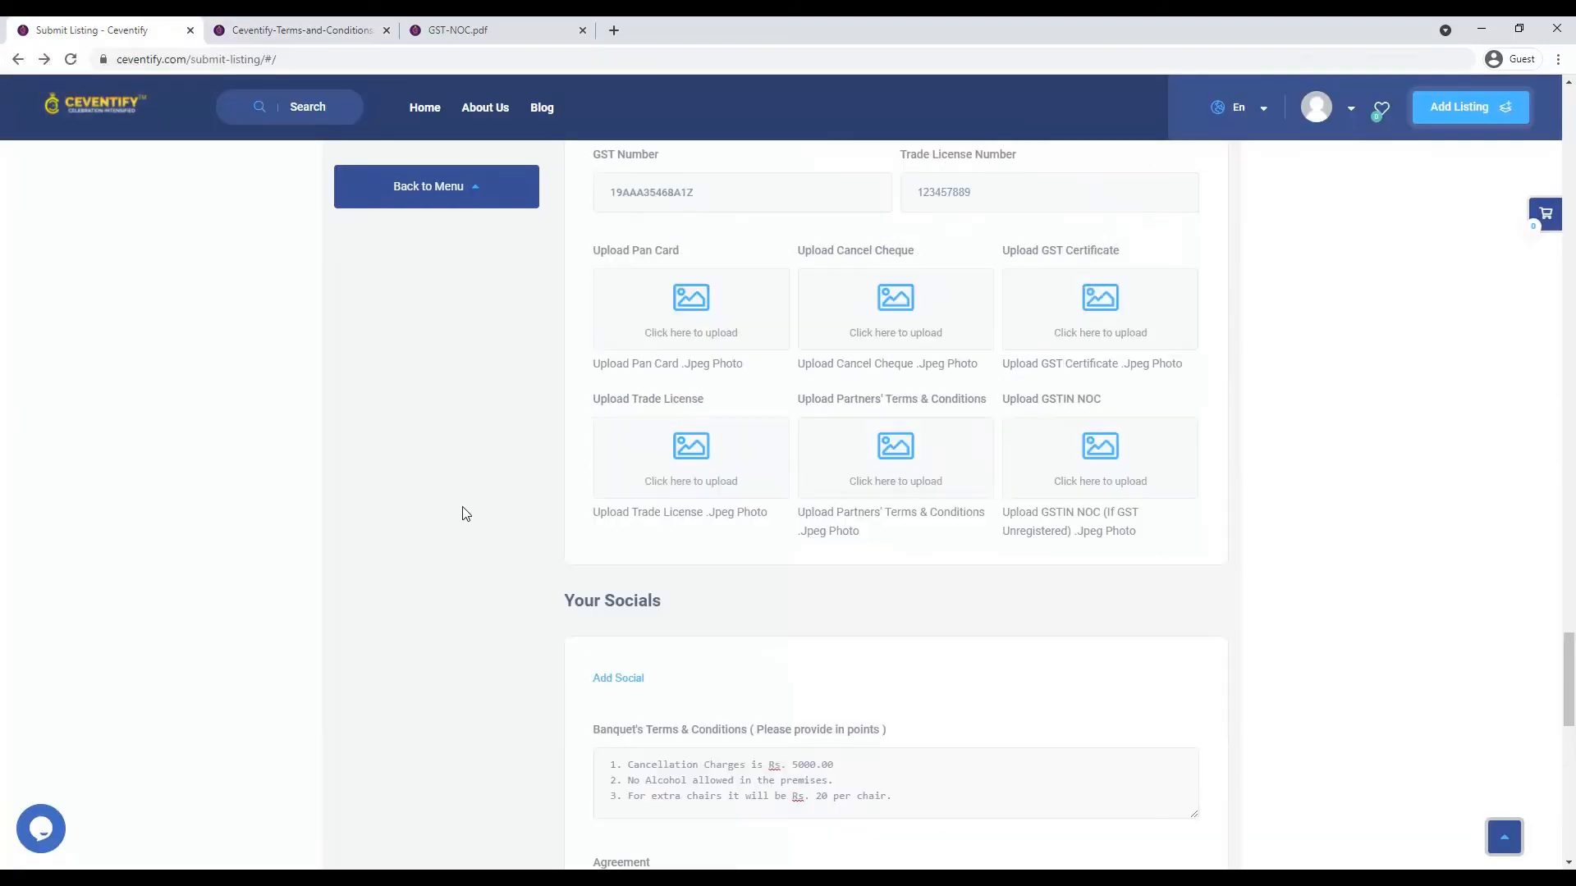
- Open the Partners' Terms upload picker and close it without choosing anything
{"action": "scroll", "coordinate": [558, 514], "scroll_direction": "up", "scroll_amount": 1}
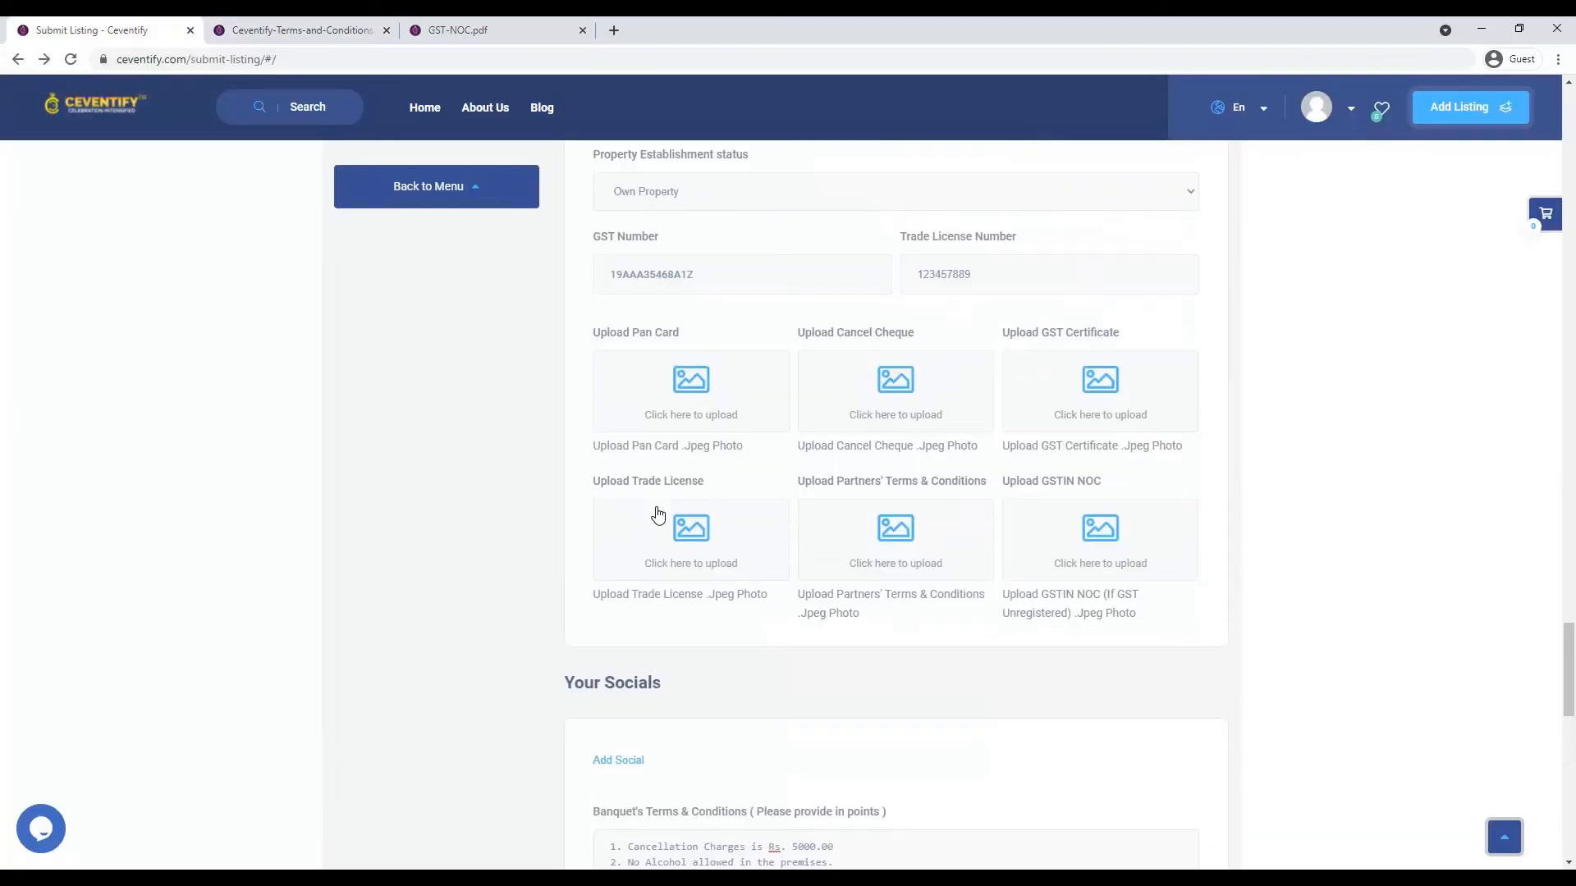
{"action": "left_click", "coordinate": [902, 566]}
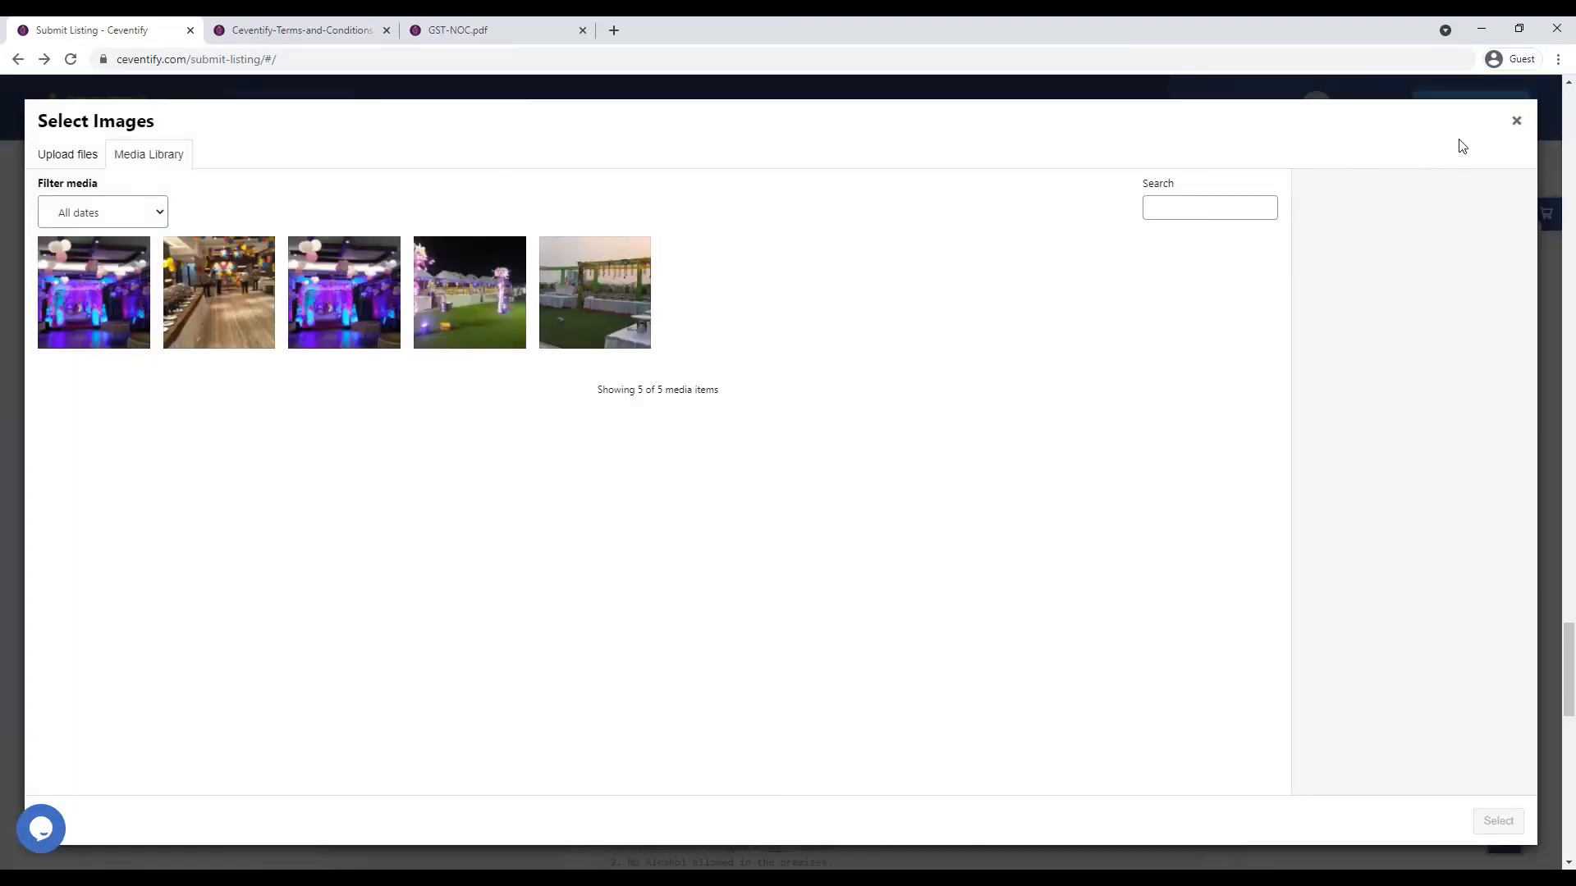
{"action": "left_click", "coordinate": [1518, 121]}
{"action": "scroll", "coordinate": [404, 521], "scroll_direction": "down", "scroll_amount": 6}
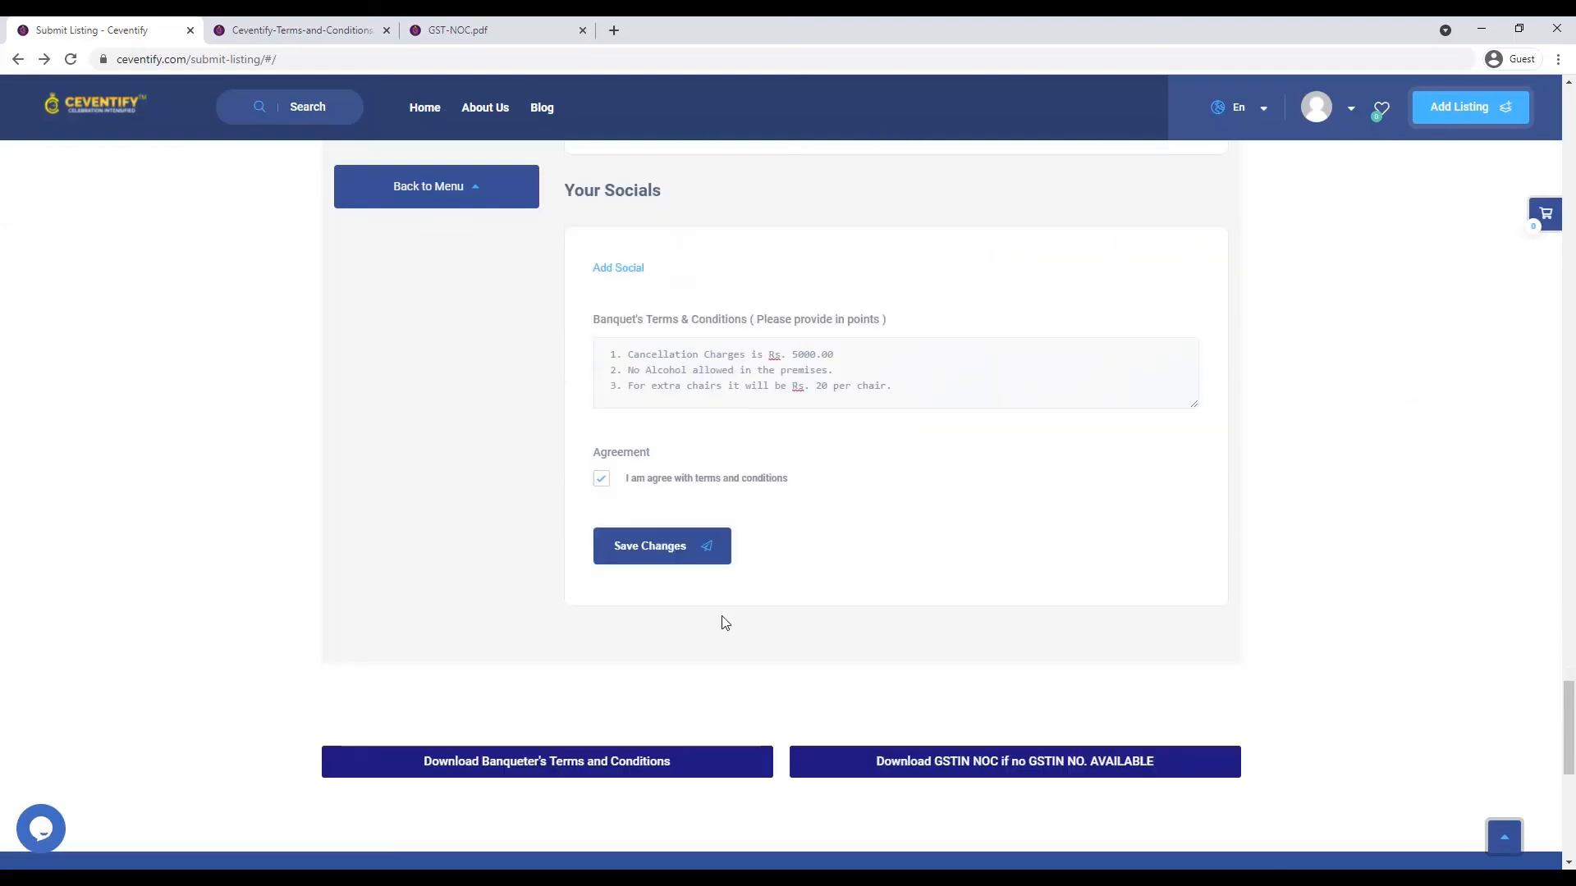
- Try saving the listing and review the five missing-document upload errors
{"action": "left_click", "coordinate": [666, 546]}
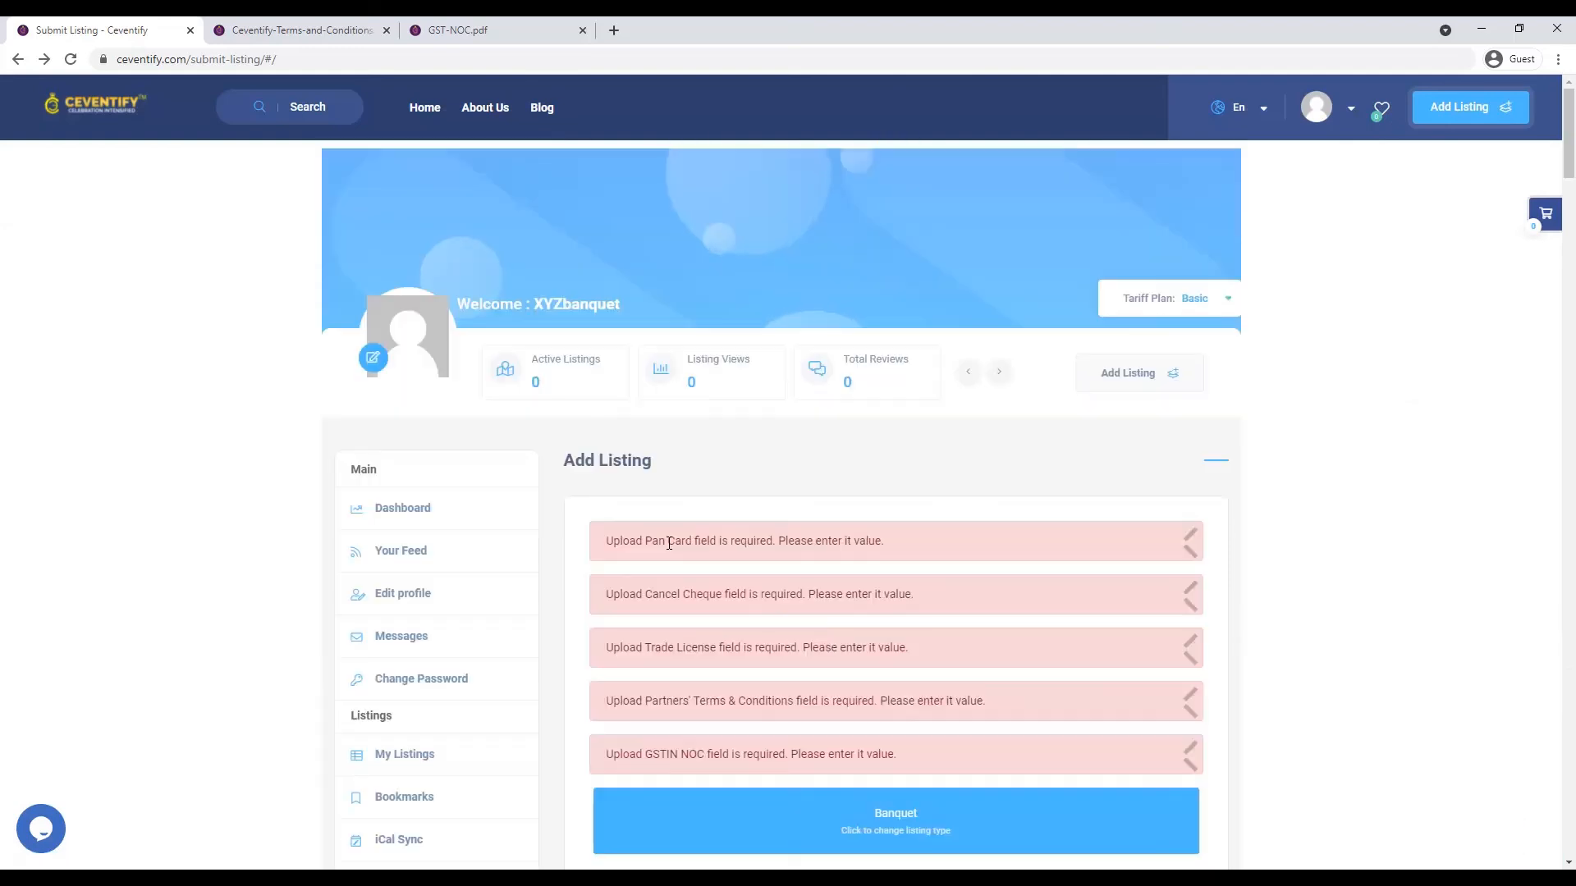
{"action": "scroll", "coordinate": [711, 570], "scroll_direction": "down", "scroll_amount": 1}
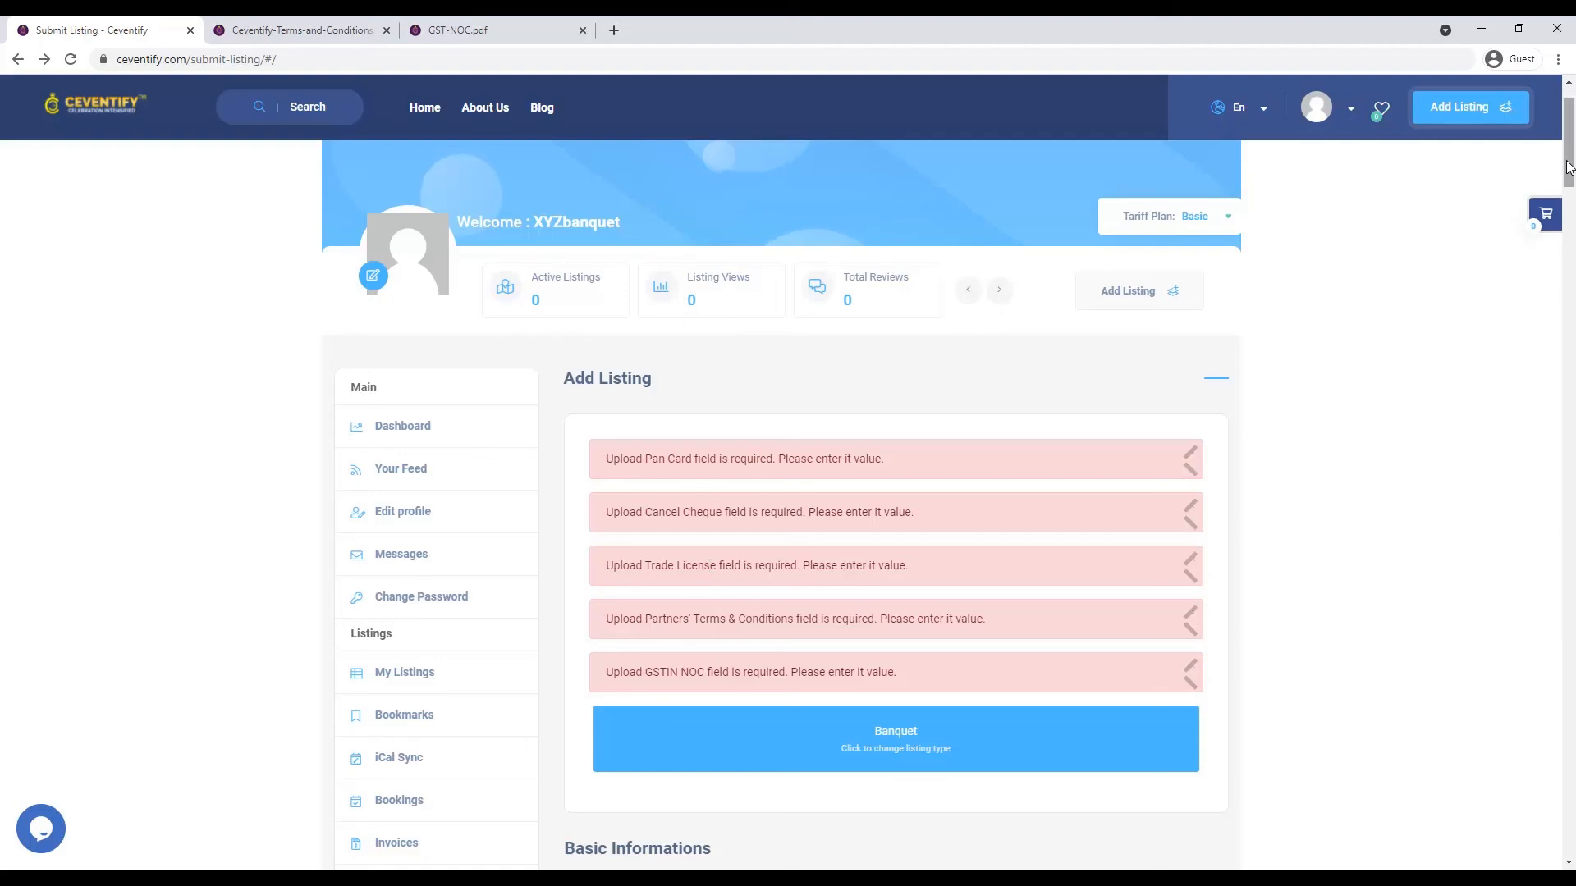
{"action": "left_click_drag", "start_coordinate": [1569, 164], "coordinate": [1569, 737]}
{"action": "scroll", "coordinate": [825, 515], "scroll_direction": "up", "scroll_amount": 2}
- Upload the PAN card image and attach it to the Pan Card field
{"action": "left_click", "coordinate": [721, 434]}
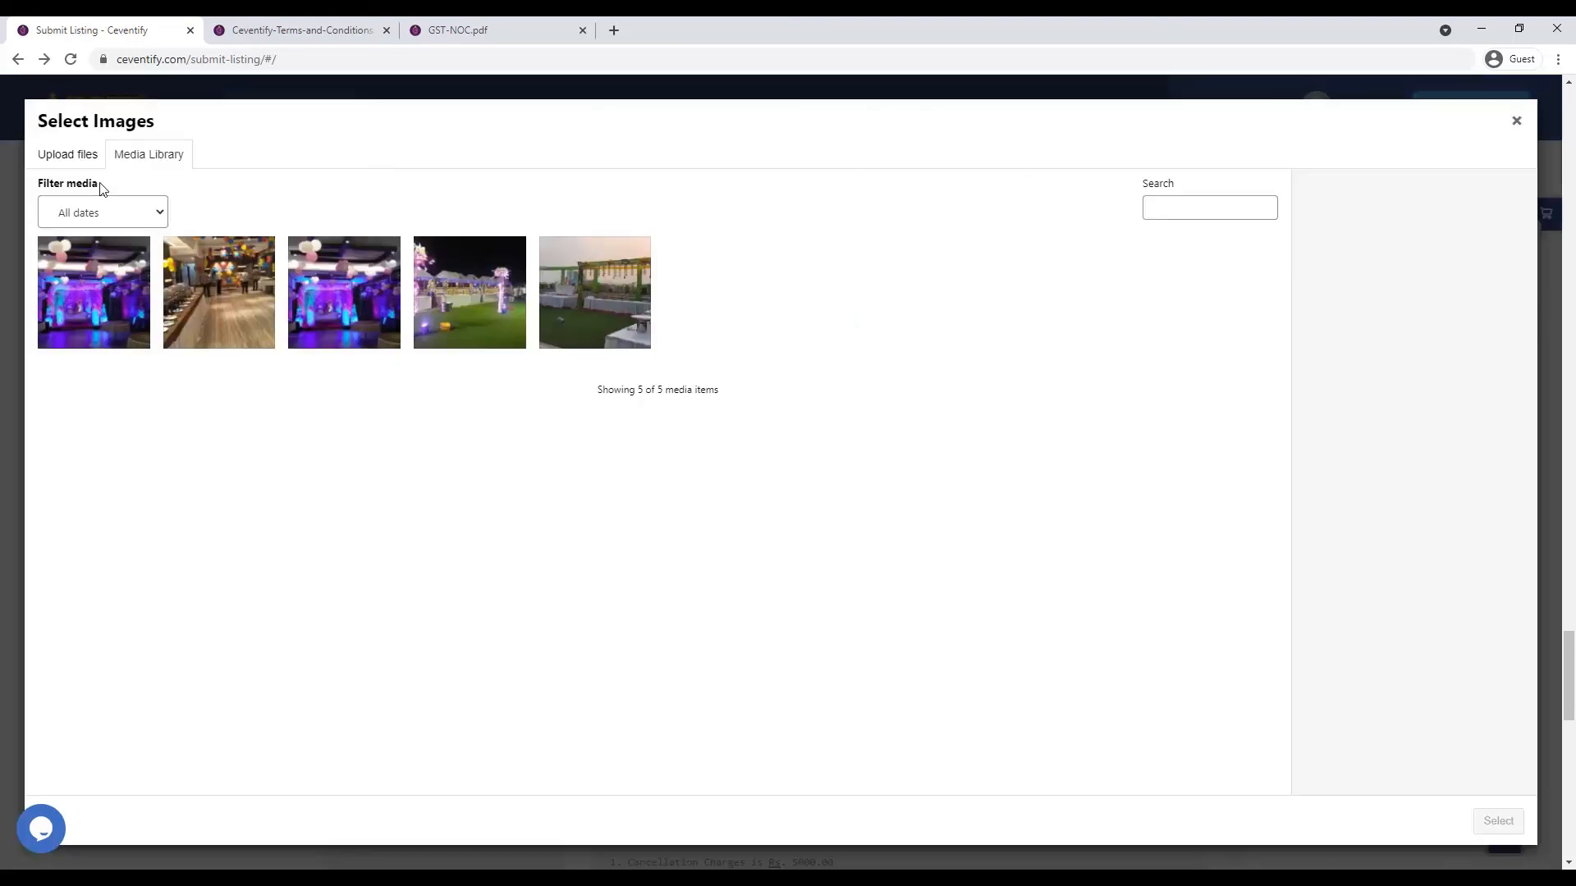
{"action": "left_click", "coordinate": [68, 156]}
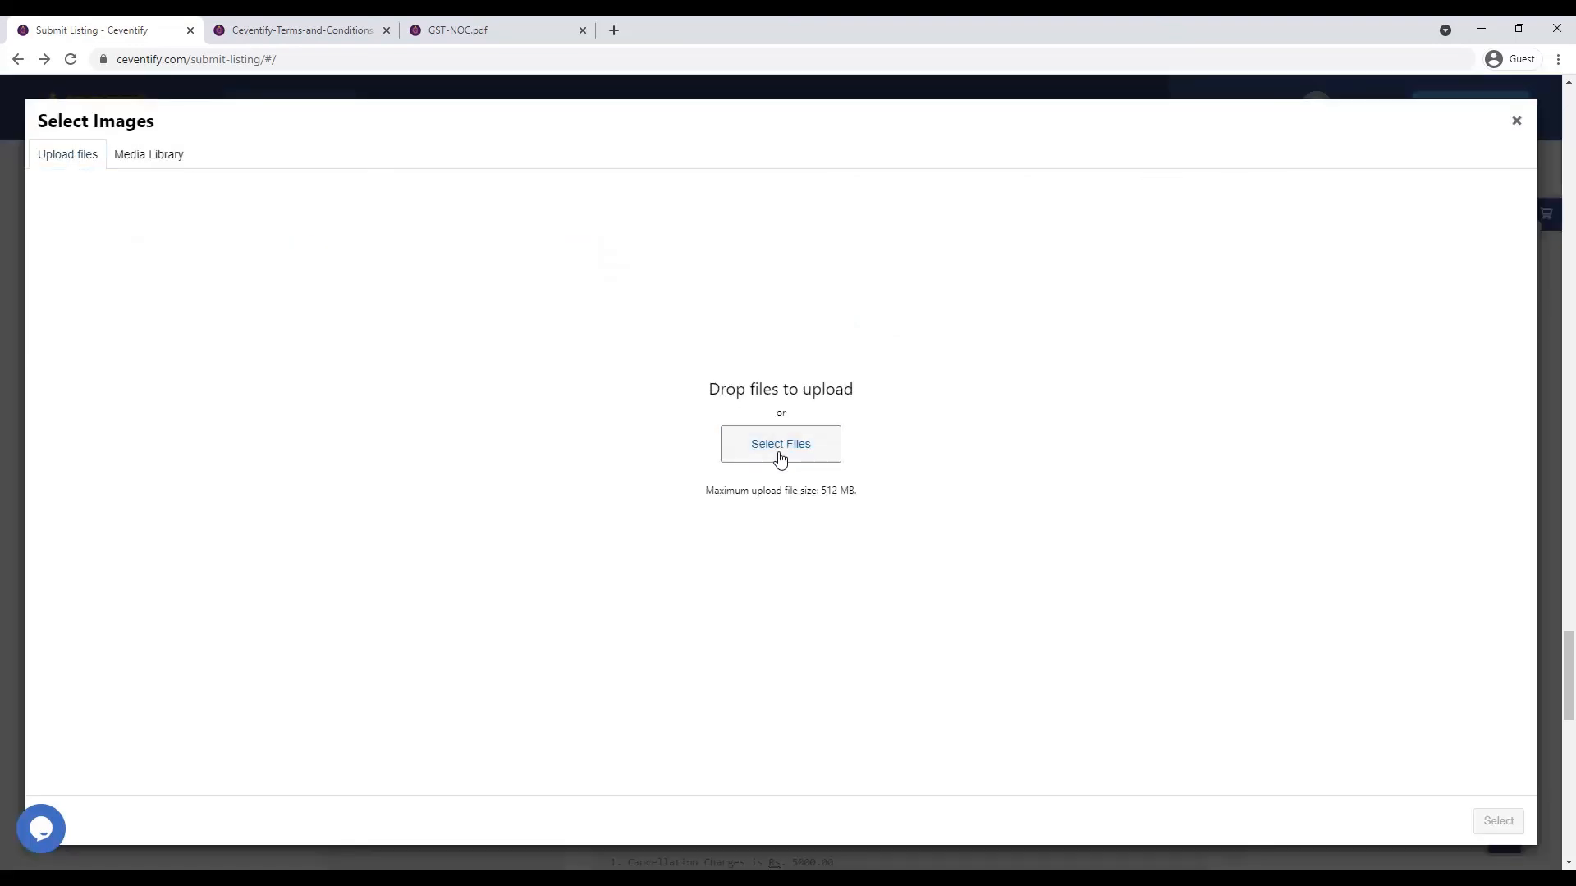
{"action": "left_click", "coordinate": [780, 451]}
{"action": "double_click", "coordinate": [564, 152]}
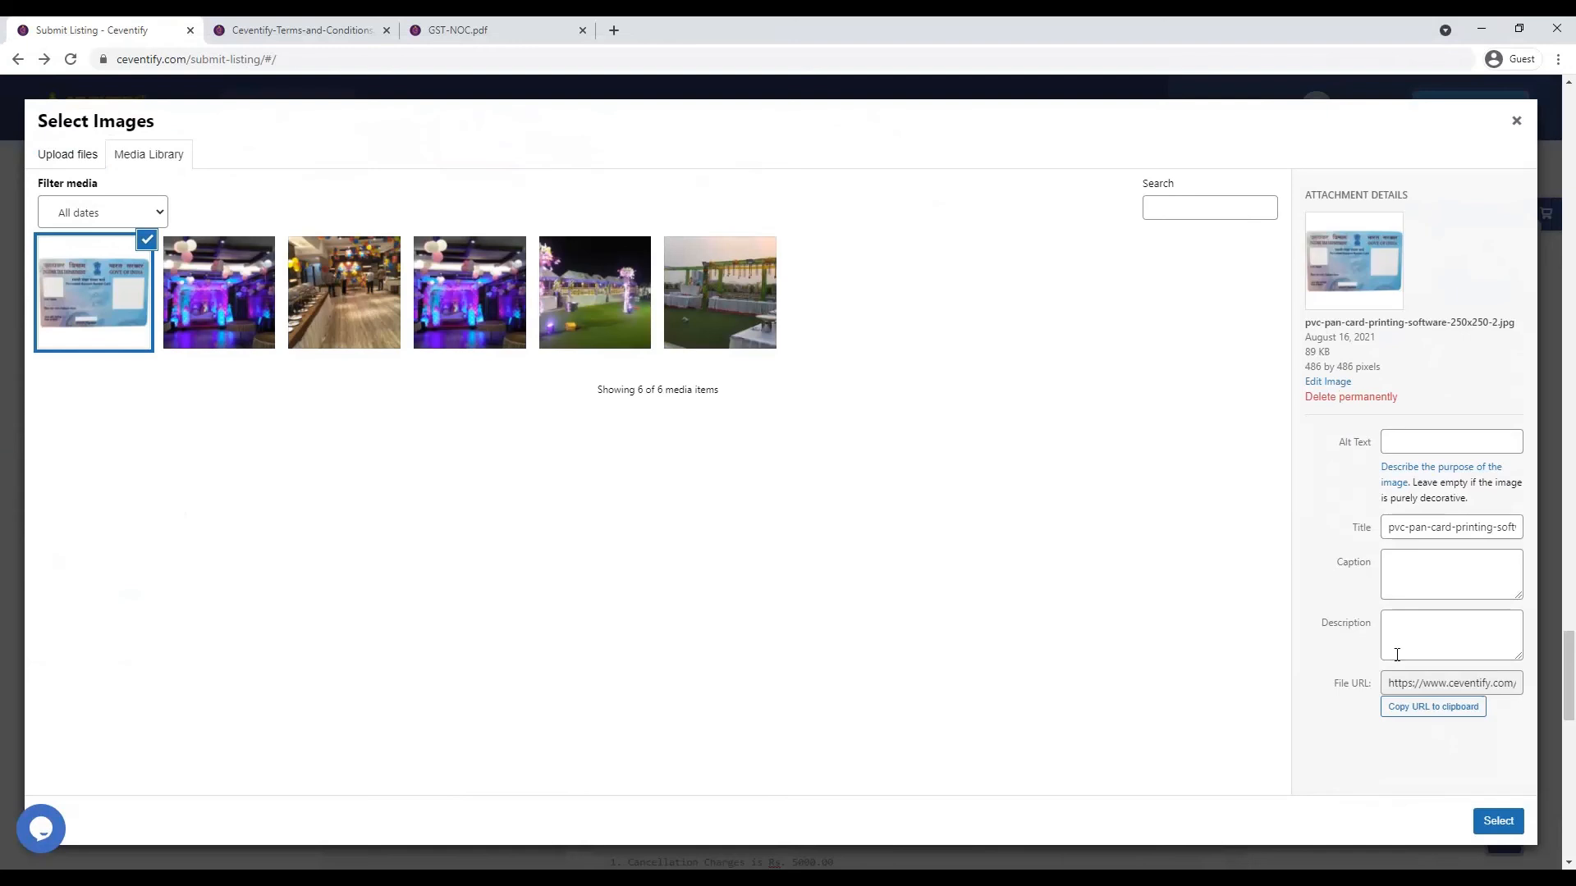
{"action": "left_click", "coordinate": [1495, 822]}
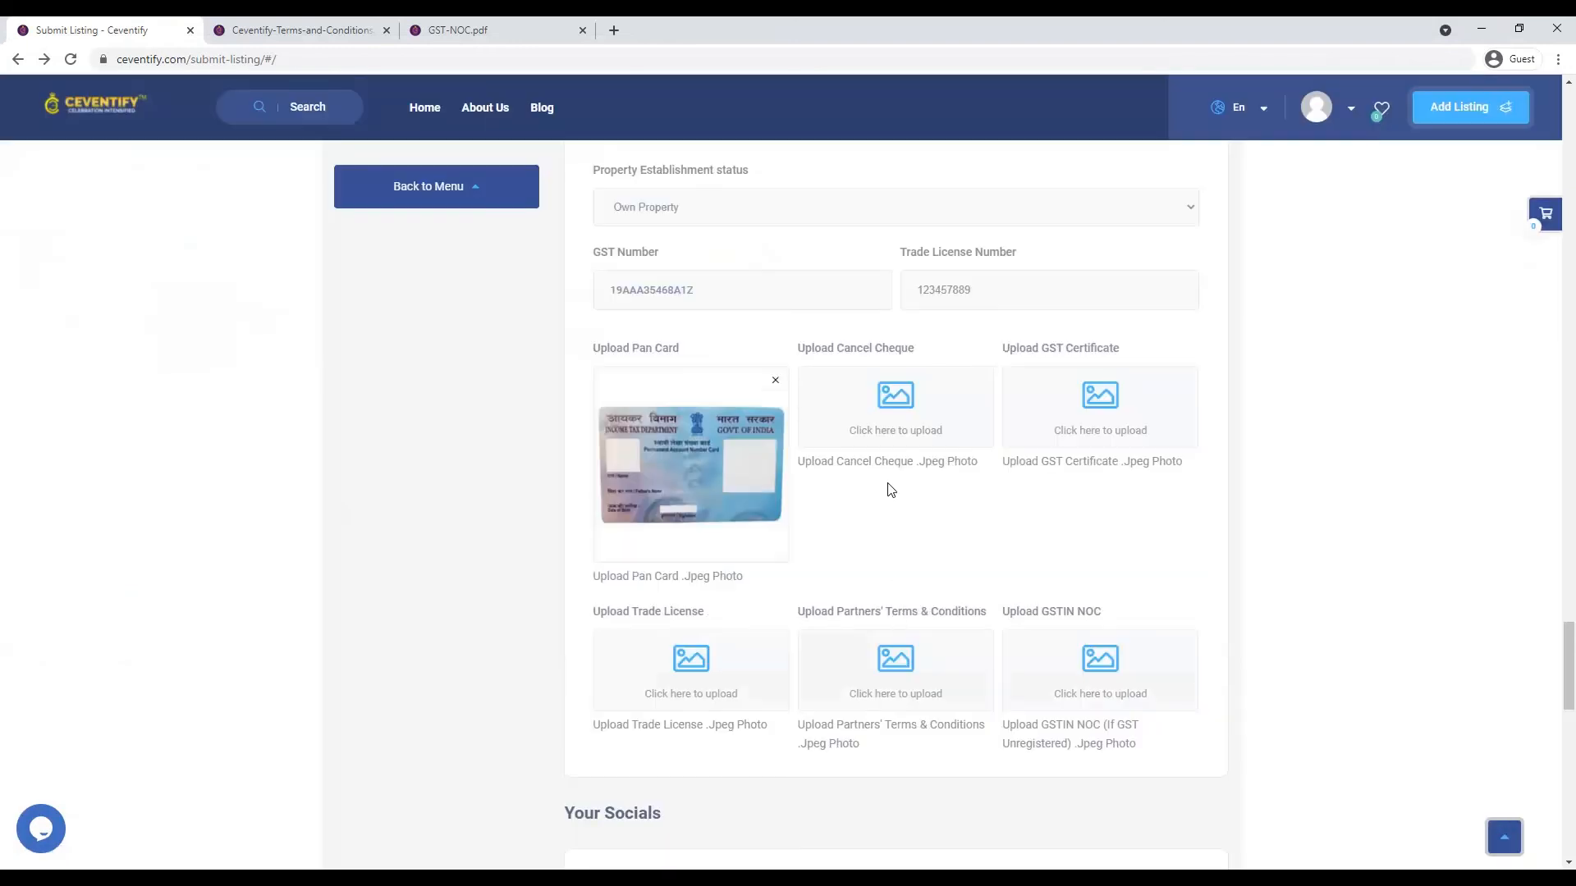
- Upload the cancel-cheque-img file and attach it to the Cancel Cheque field
{"action": "left_click", "coordinate": [927, 432]}
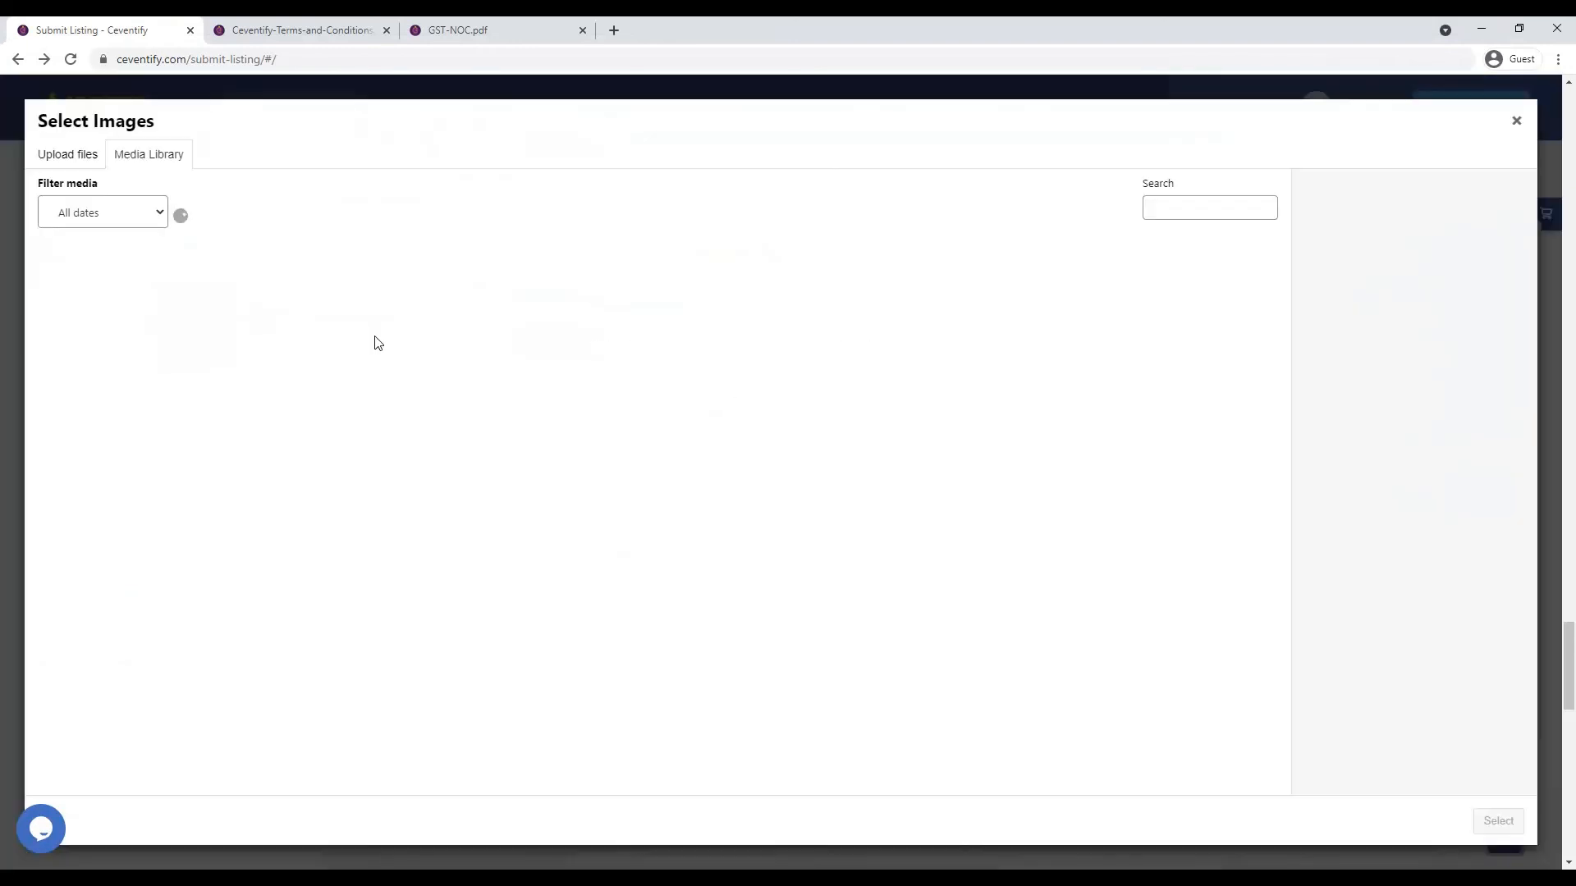
{"action": "left_click", "coordinate": [62, 162]}
{"action": "left_click", "coordinate": [796, 447]}
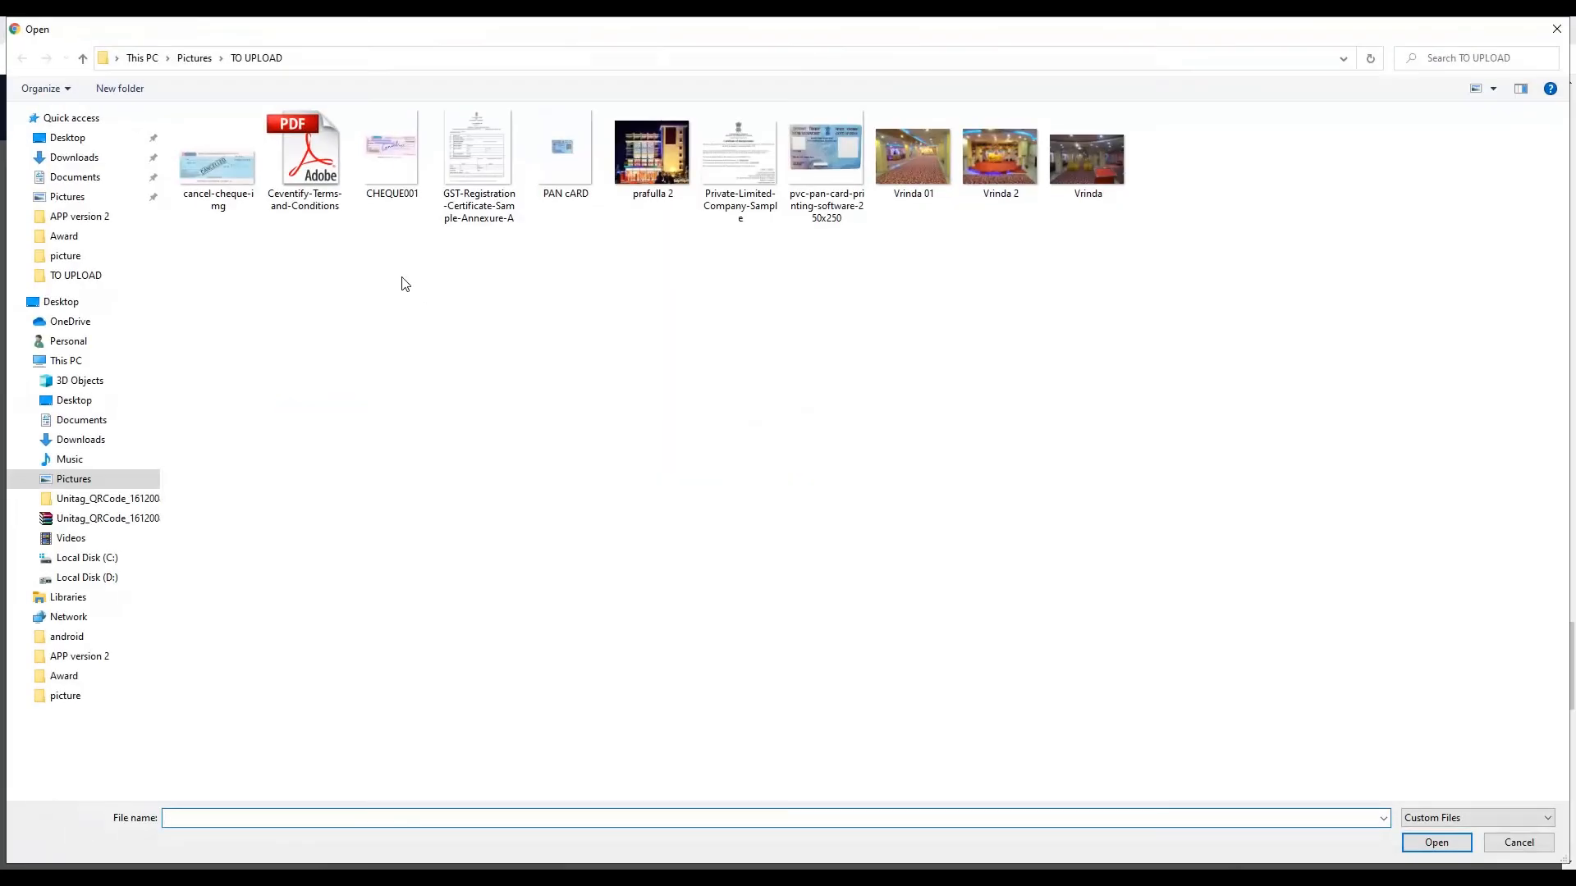
{"action": "left_click", "coordinate": [258, 179]}
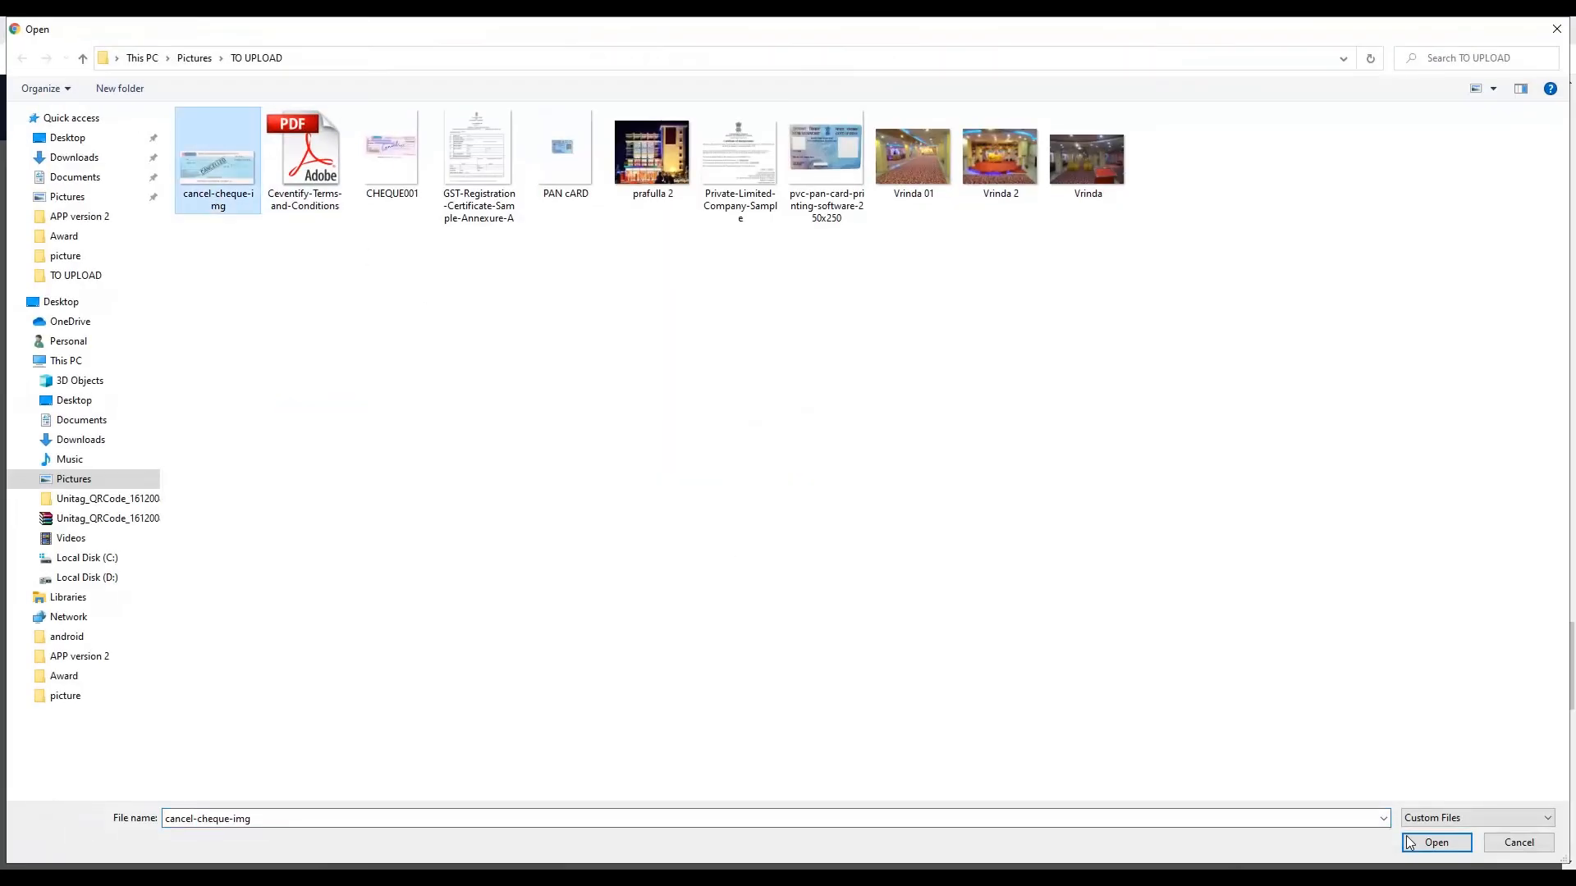
{"action": "left_click", "coordinate": [1456, 852]}
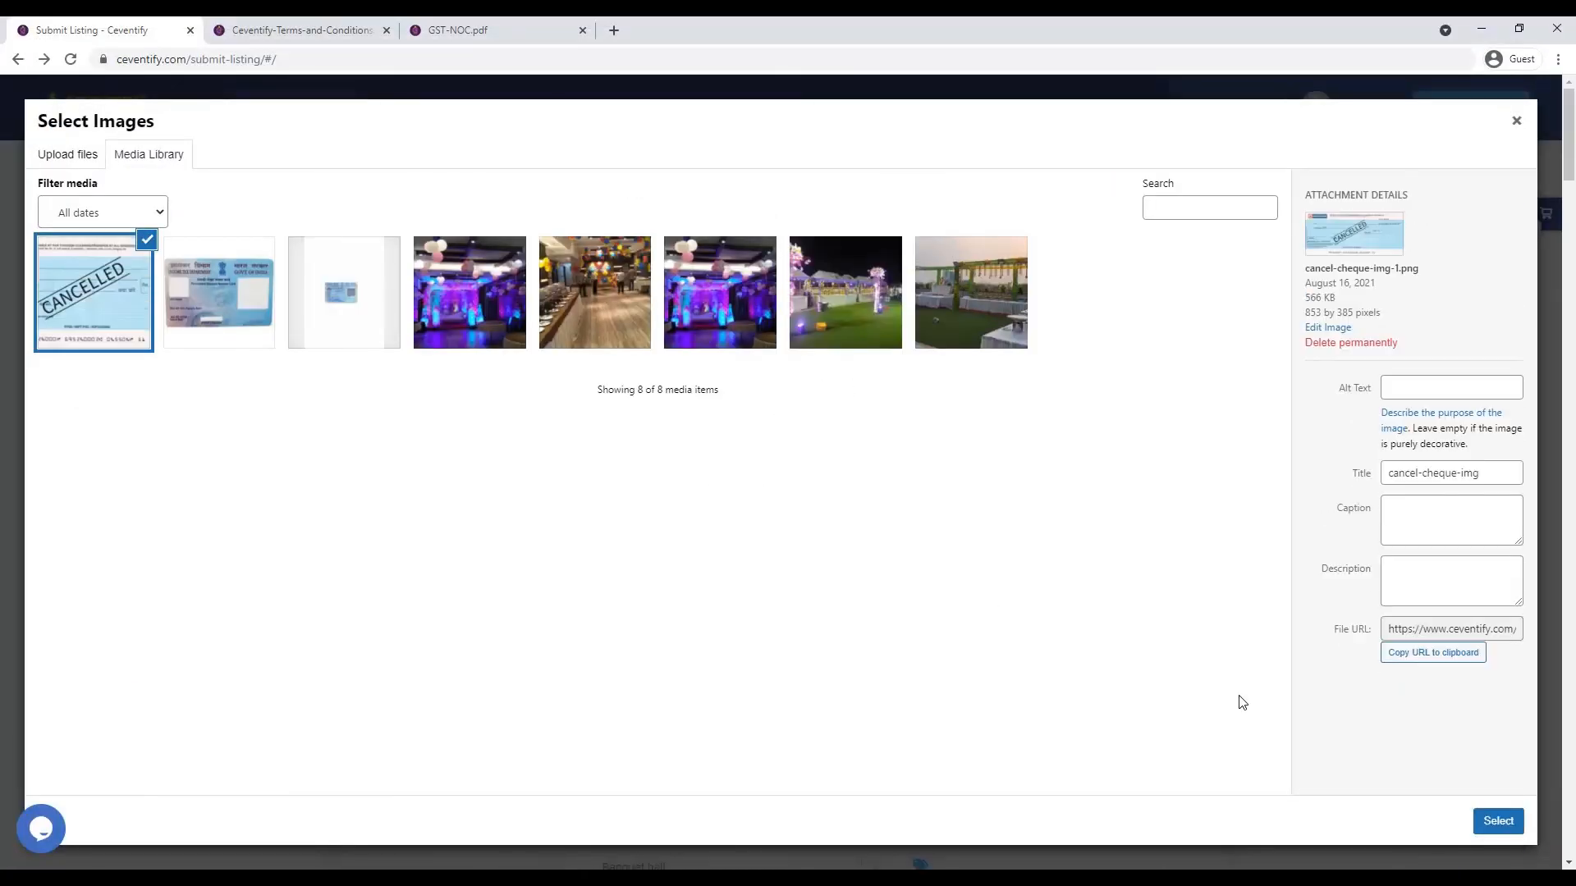
{"action": "left_click", "coordinate": [1506, 831]}
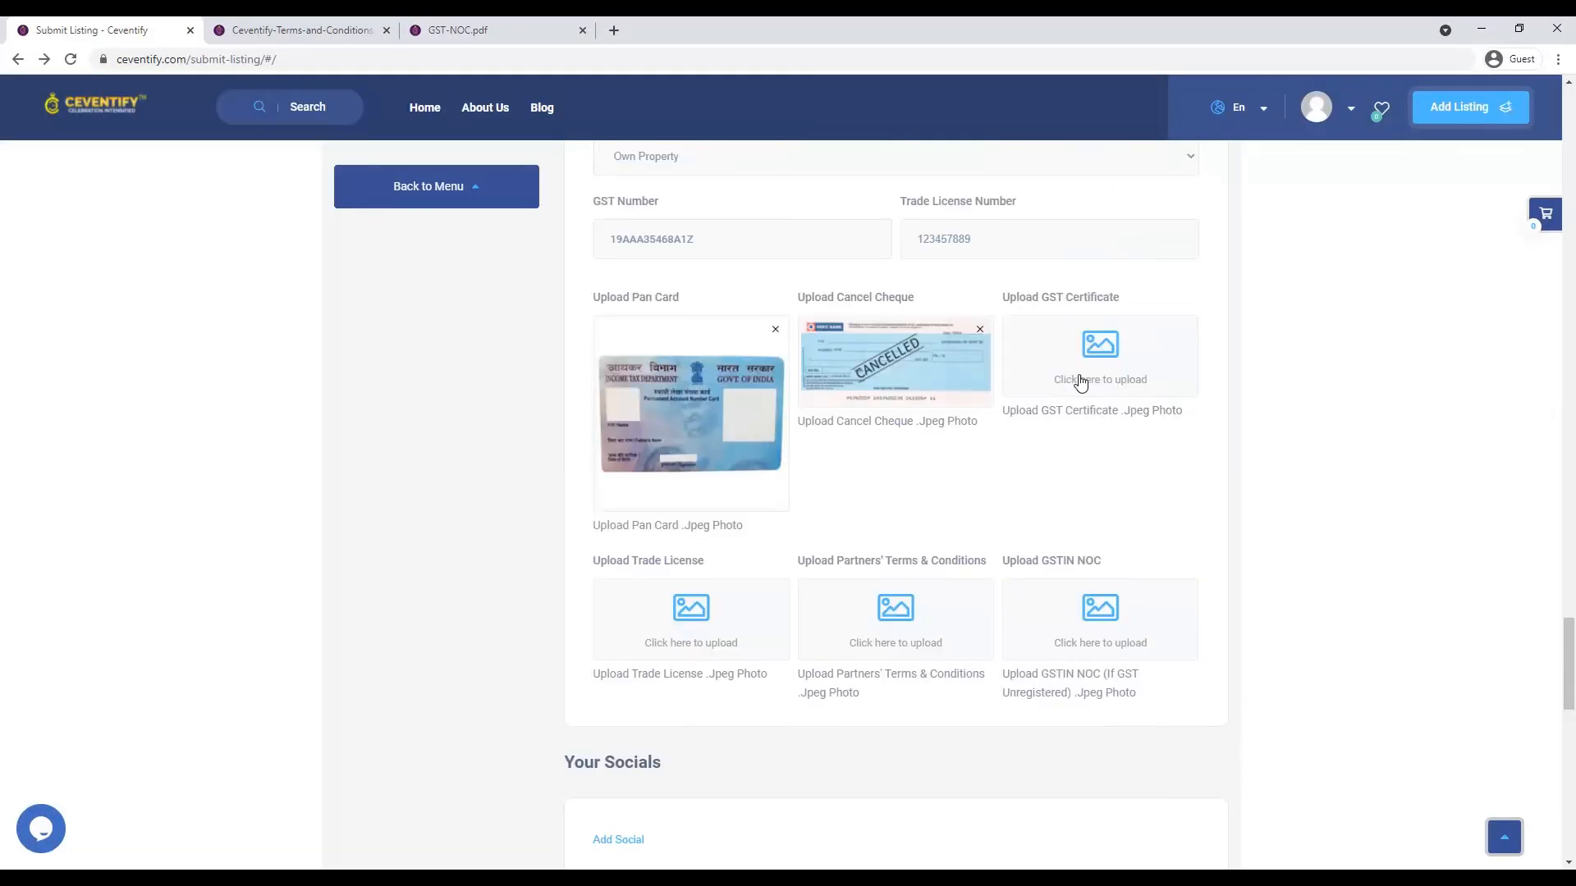
- Upload the GST registration certificate and attach it to the GST Certificate field
{"action": "left_click", "coordinate": [1082, 387]}
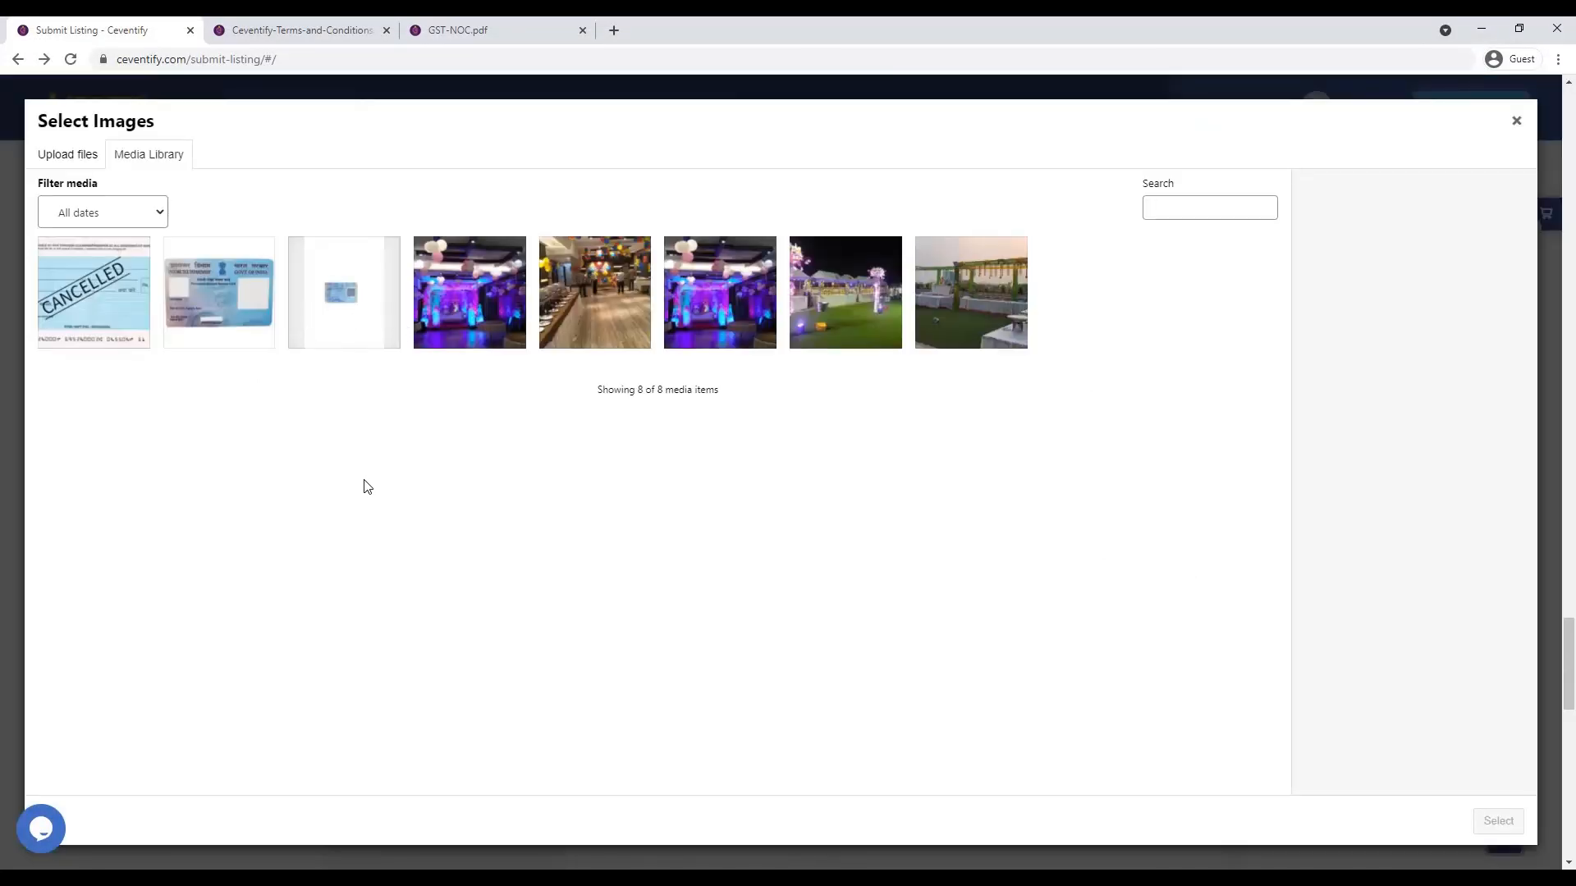
{"action": "left_click", "coordinate": [72, 158]}
{"action": "left_click", "coordinate": [770, 461]}
{"action": "double_click", "coordinate": [479, 169]}
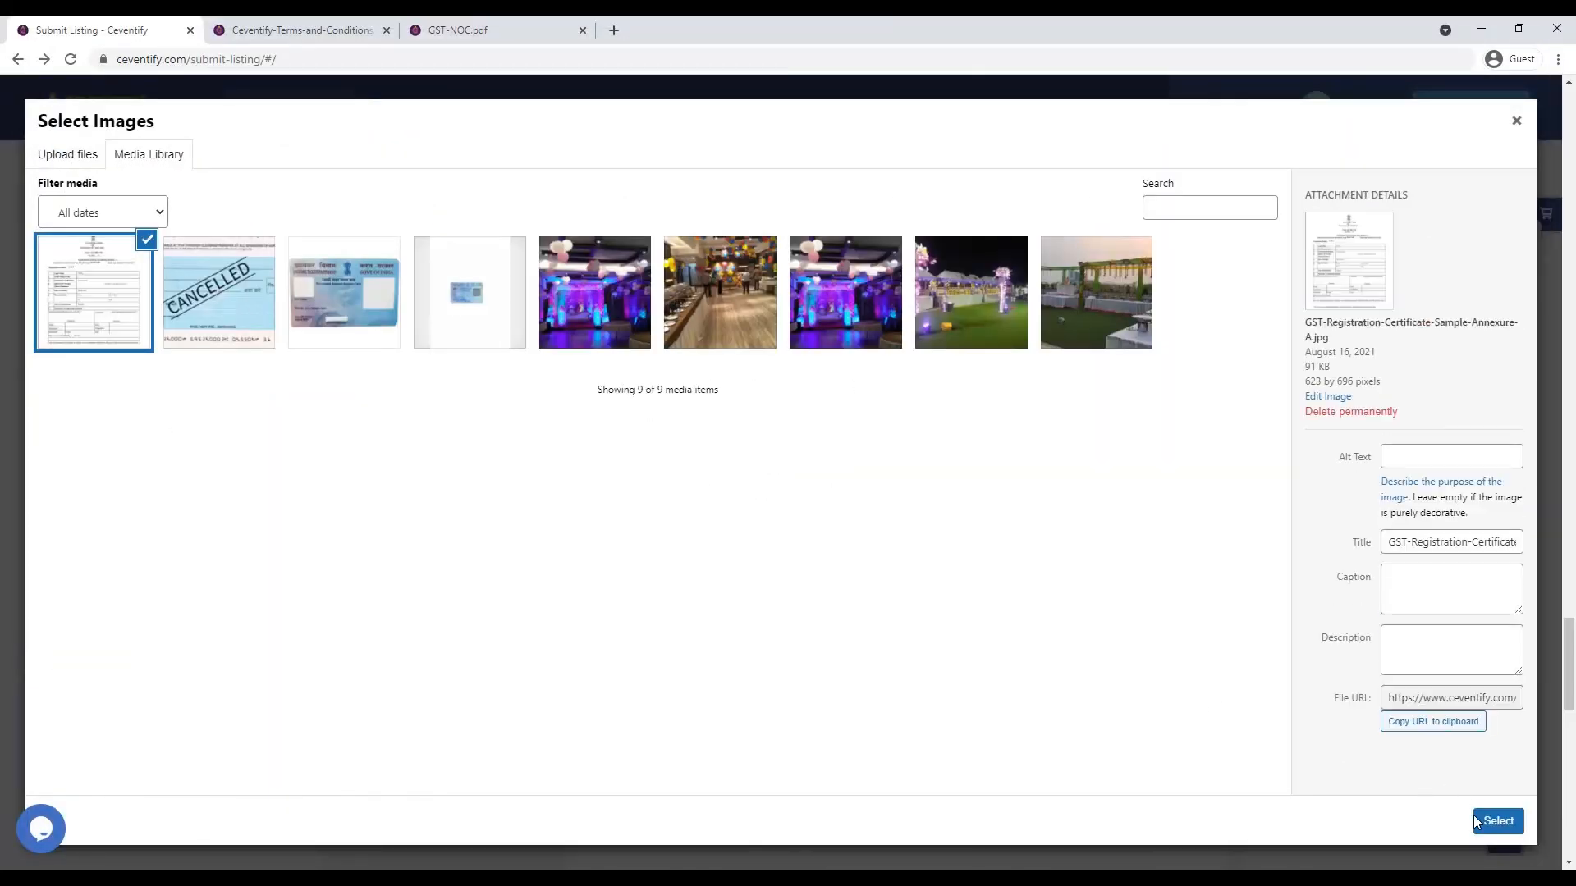
{"action": "left_click", "coordinate": [1475, 817]}
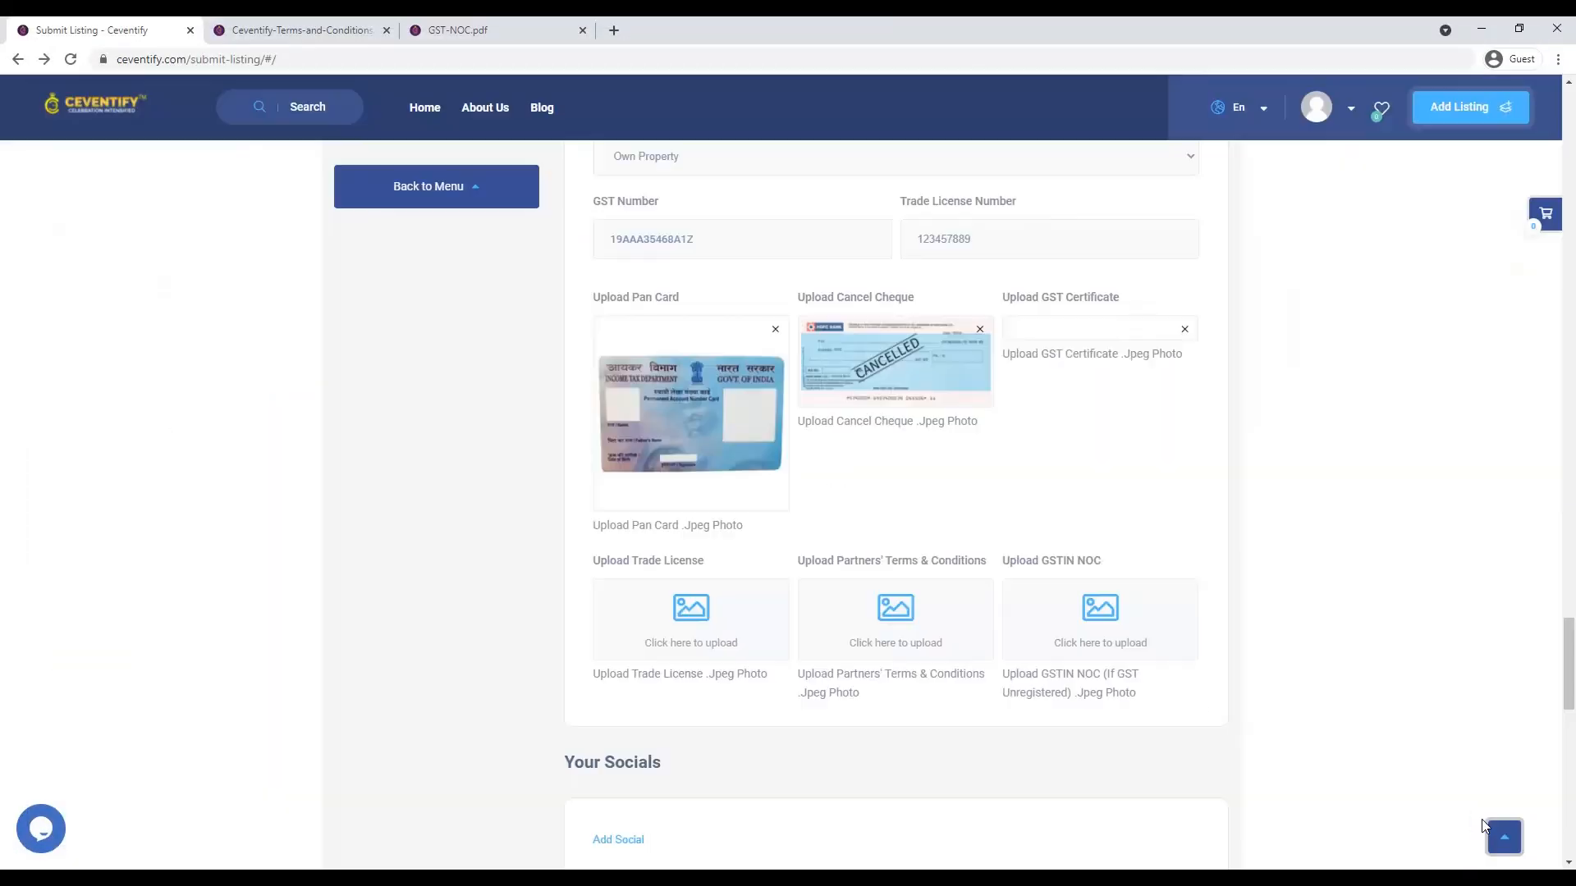
- Upload the Private-Limited-Company-Sample certificate and attach it to the Trade License field
{"action": "left_click", "coordinate": [677, 665]}
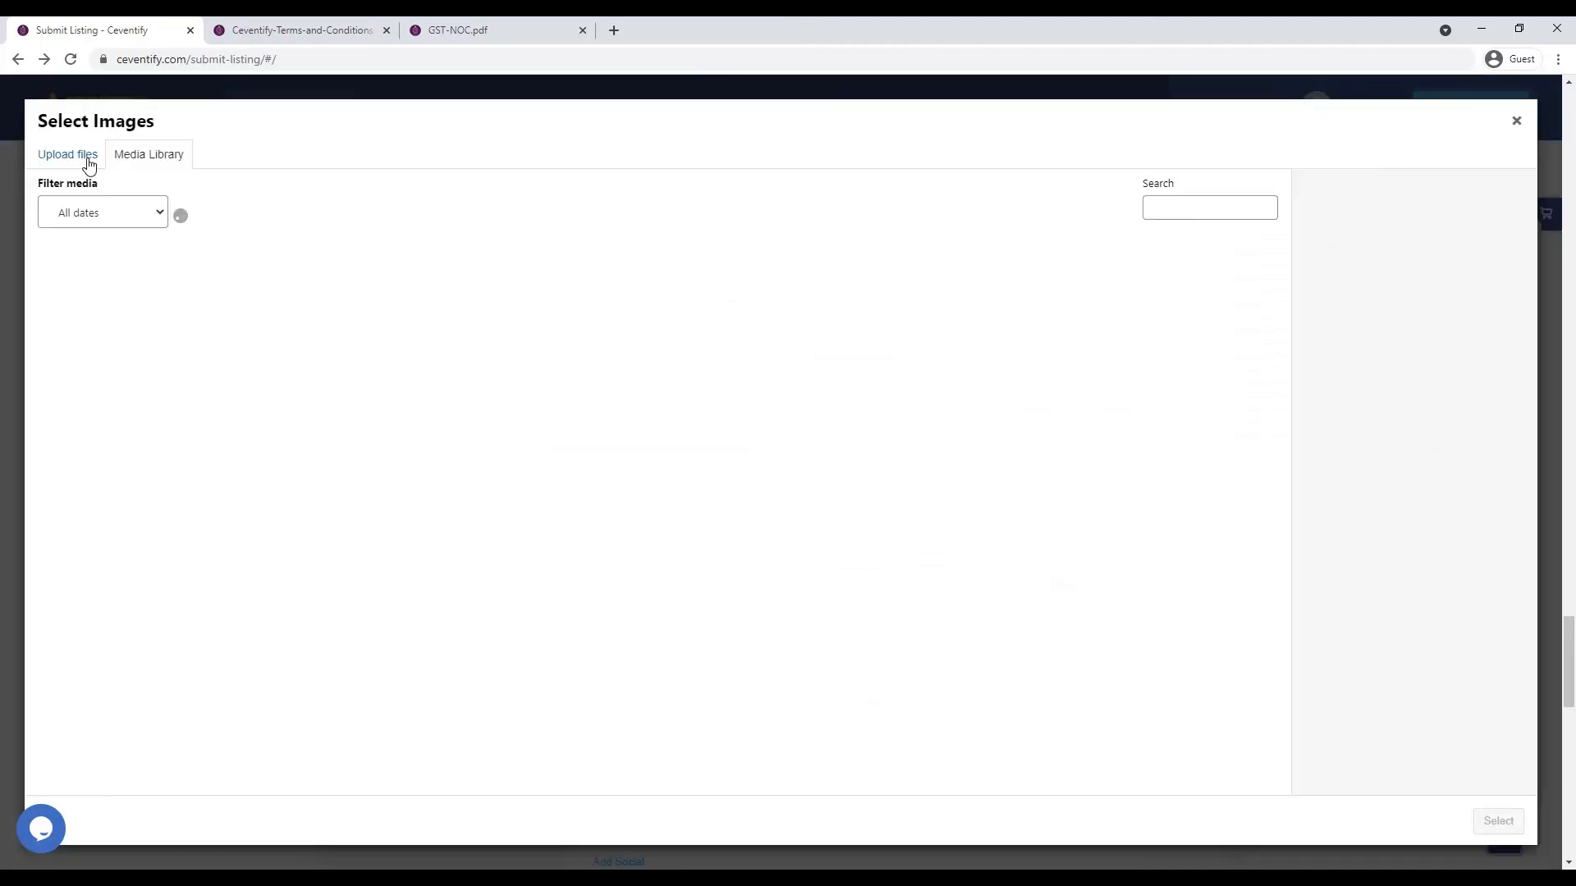
{"action": "left_click", "coordinate": [89, 163]}
{"action": "left_click", "coordinate": [811, 435]}
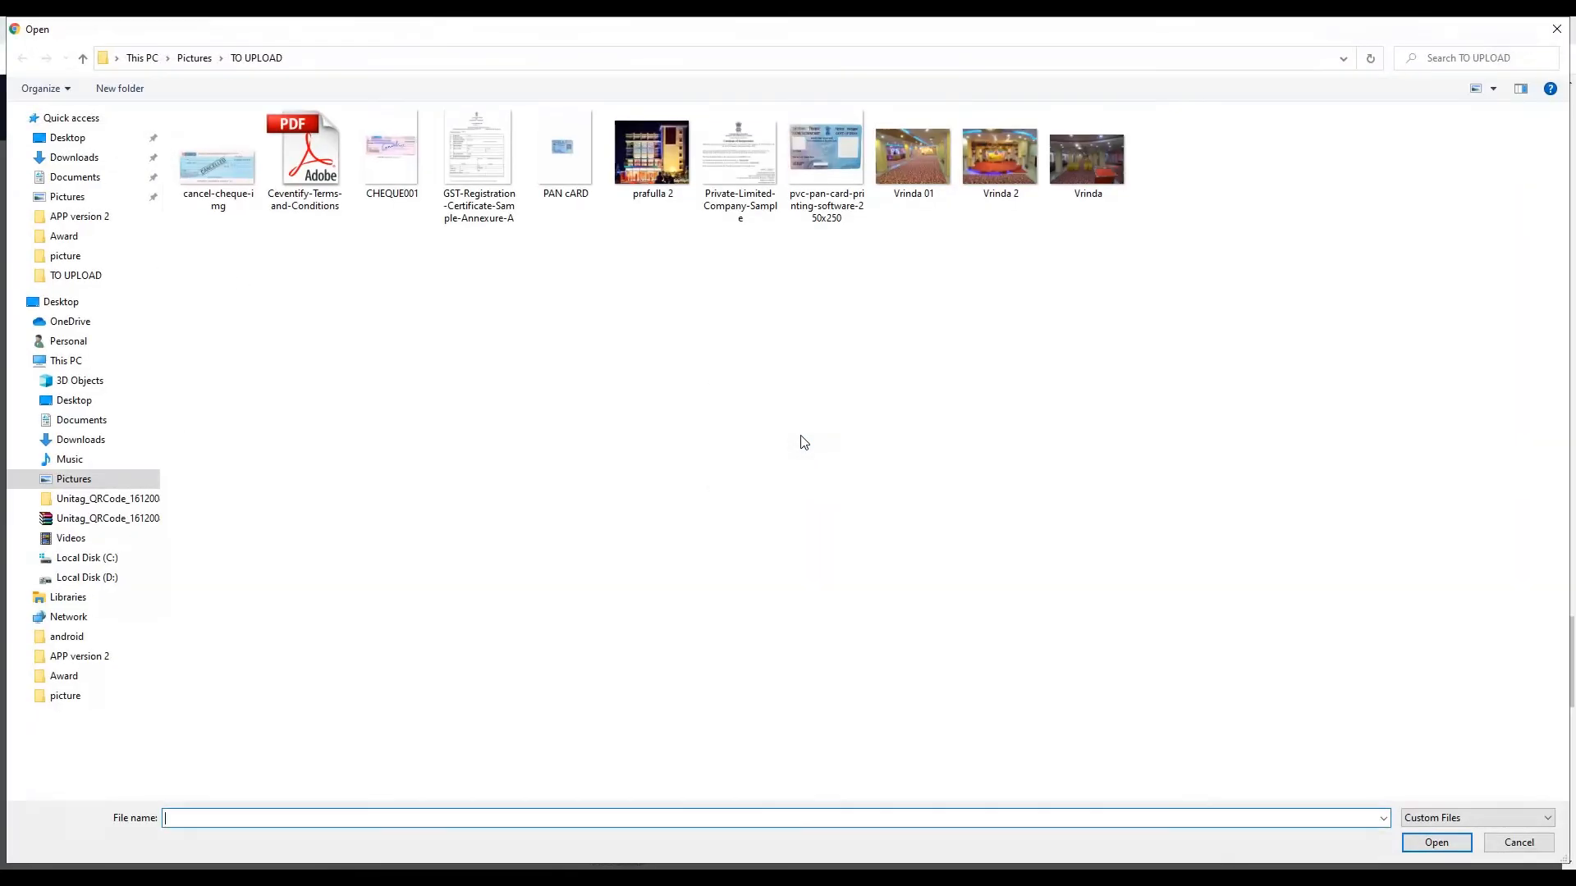
{"action": "left_click", "coordinate": [739, 160]}
{"action": "left_click", "coordinate": [1432, 842]}
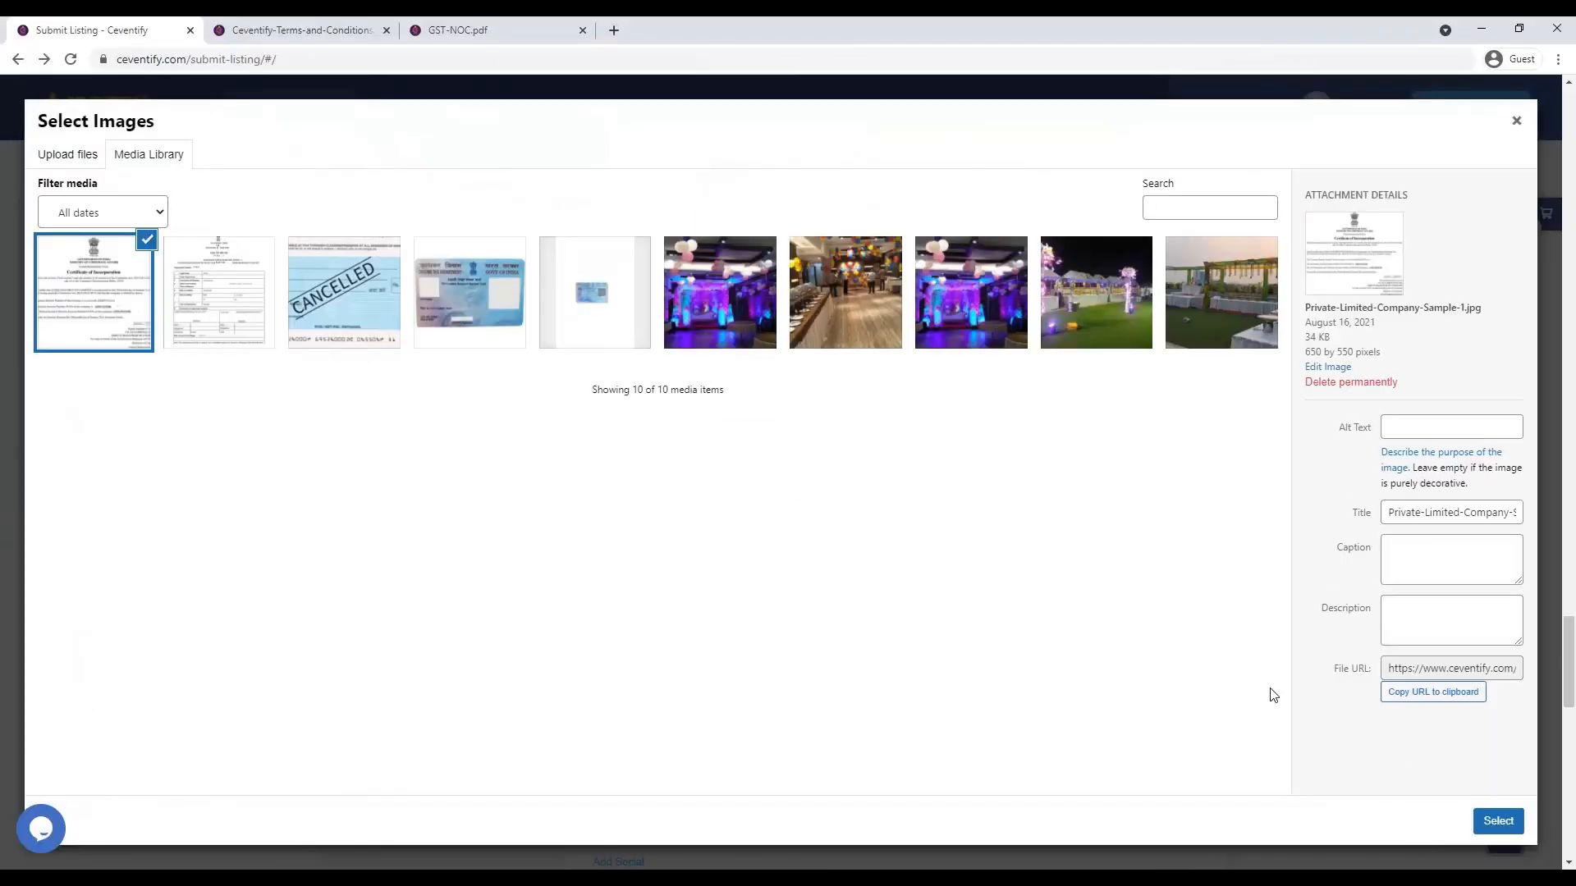
{"action": "left_click", "coordinate": [1499, 821]}
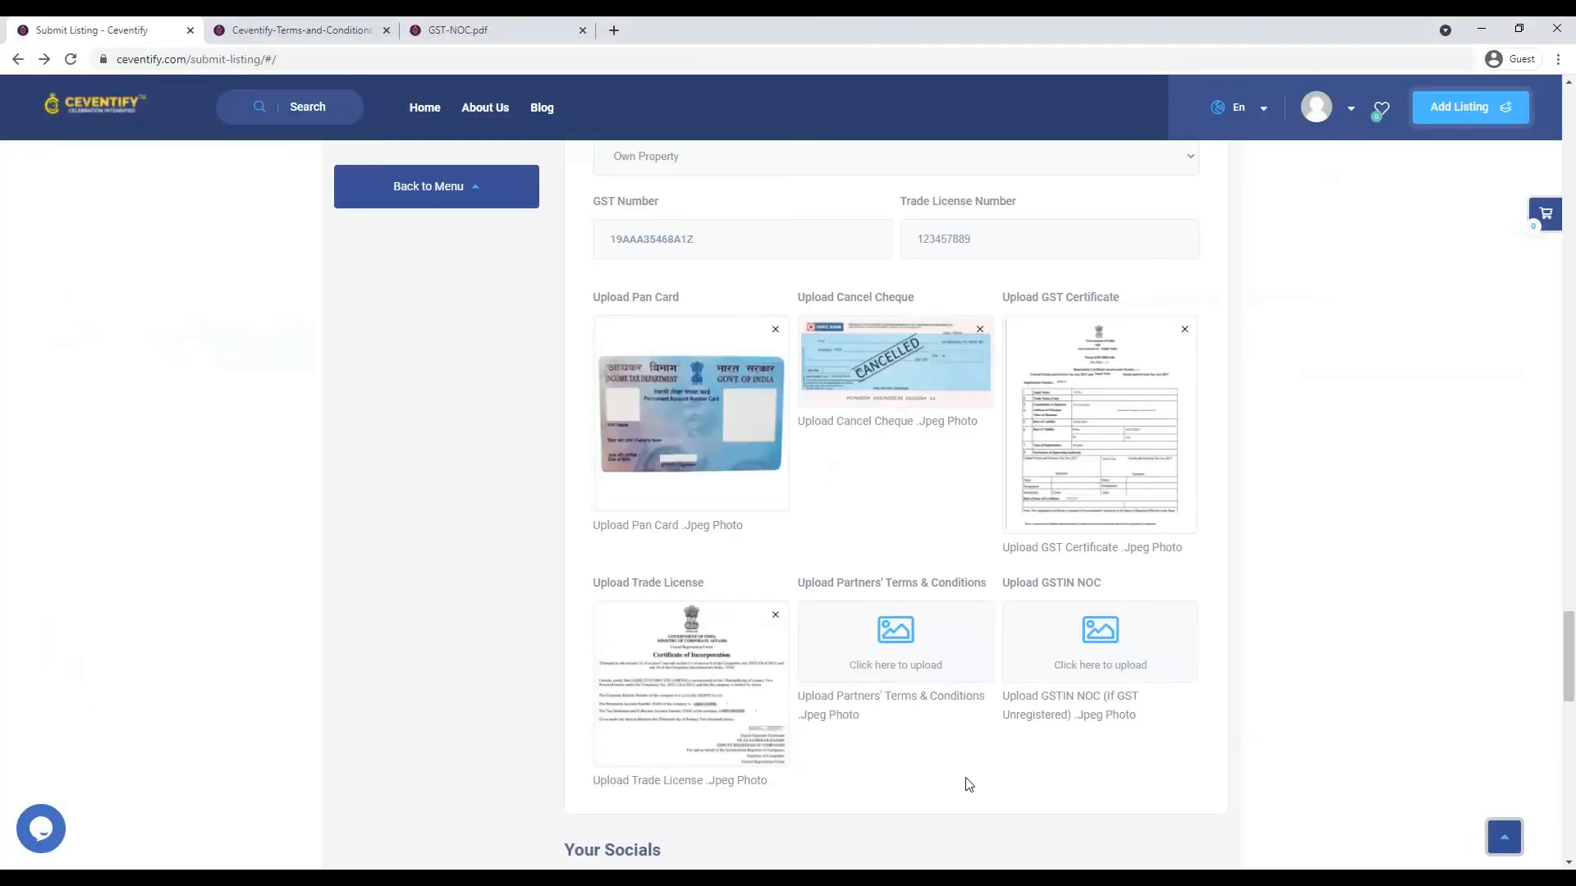
{"action": "scroll", "coordinate": [968, 784], "scroll_direction": "down", "scroll_amount": 2}
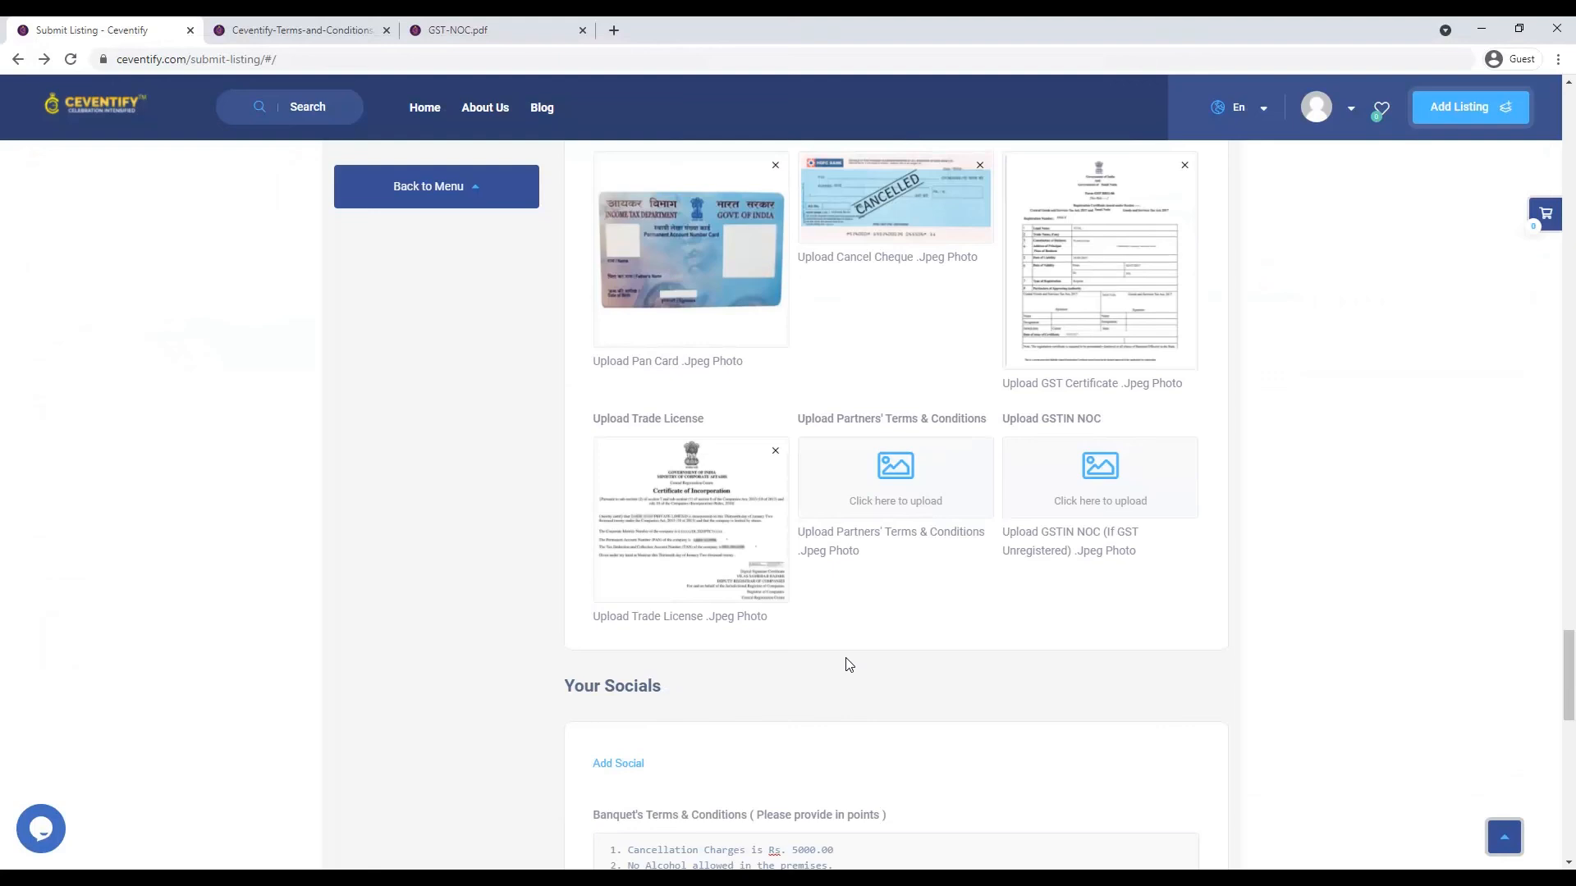
{"action": "scroll", "coordinate": [907, 690], "scroll_direction": "up", "scroll_amount": 1}
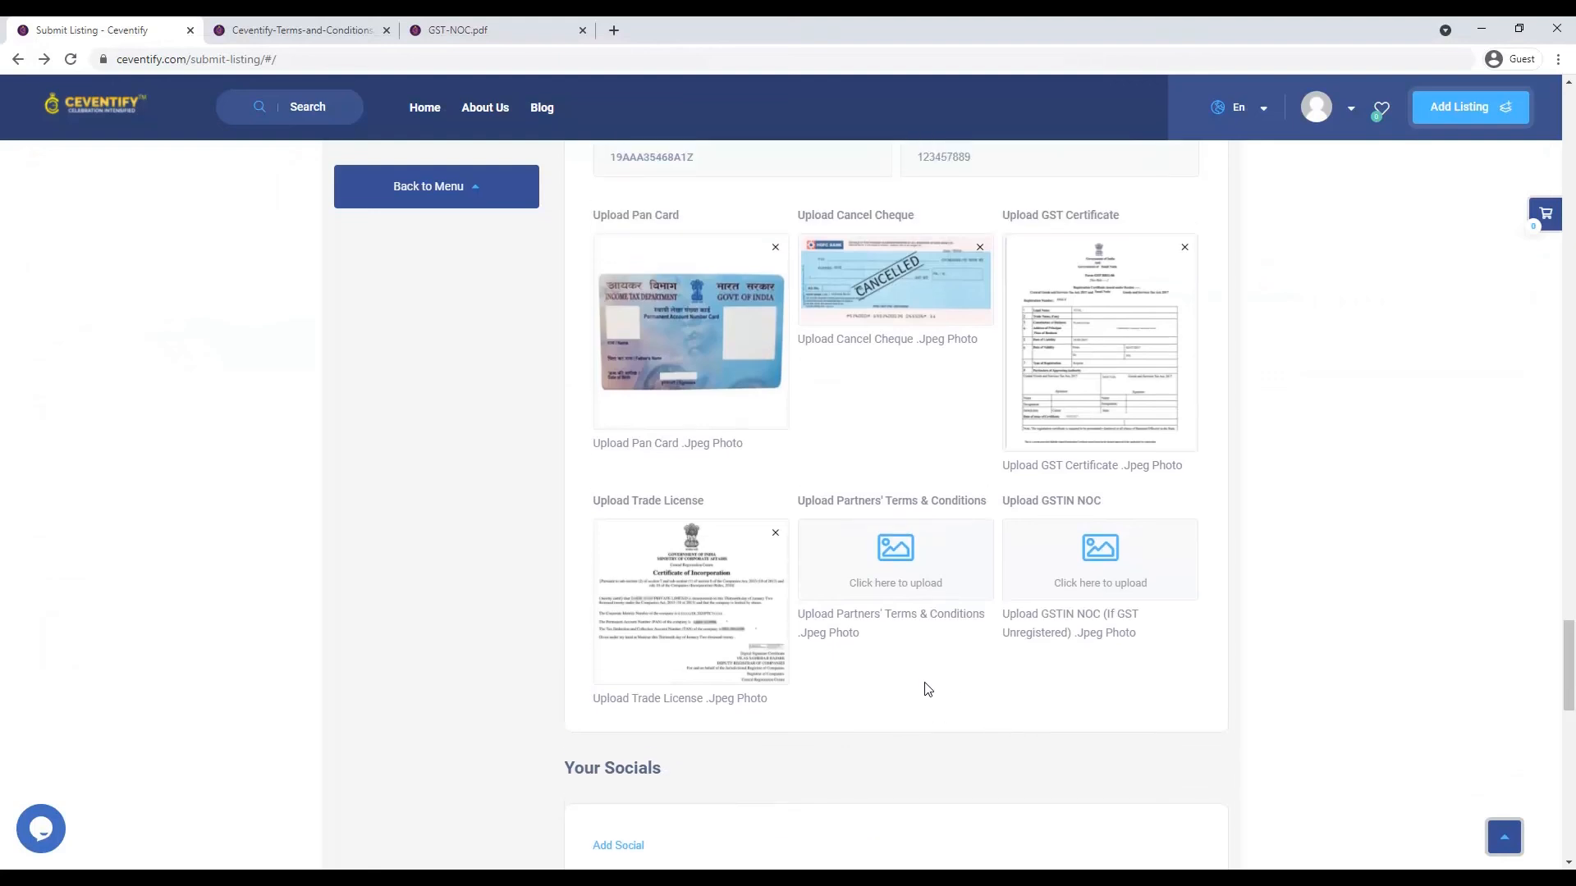
{"action": "scroll", "coordinate": [925, 624], "scroll_direction": "down", "scroll_amount": 8}
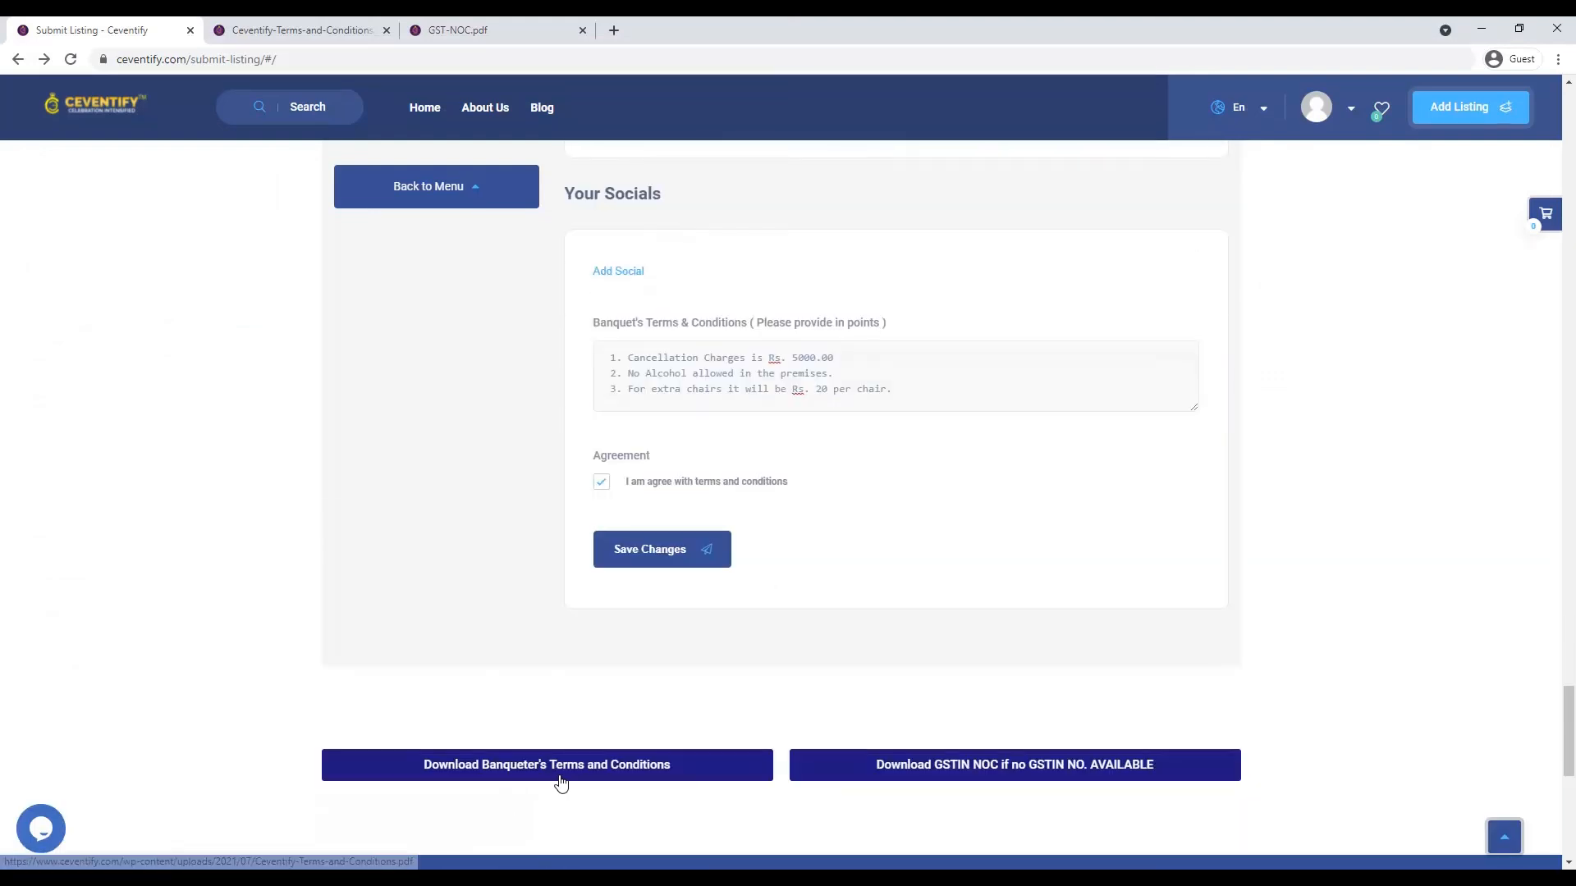
- Save the banquet terms-and-conditions PDF into the TO UPLOAD folder, replacing the existing copy
{"action": "left_click", "coordinate": [558, 774]}
{"action": "scroll", "coordinate": [842, 771], "scroll_direction": "down", "scroll_amount": 3}
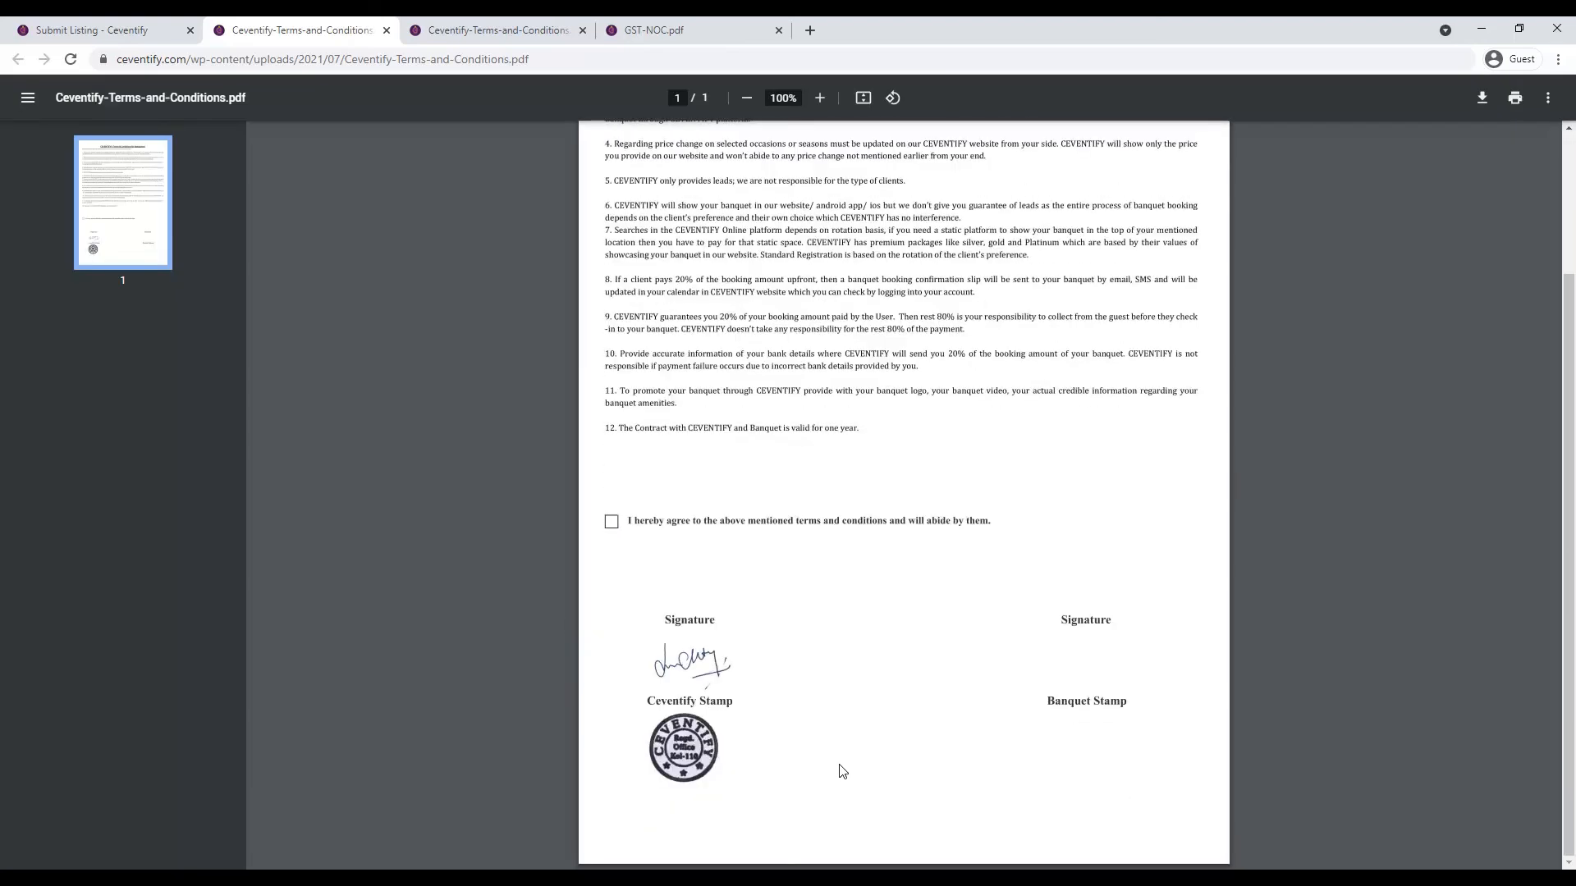
{"action": "left_click", "coordinate": [1477, 106]}
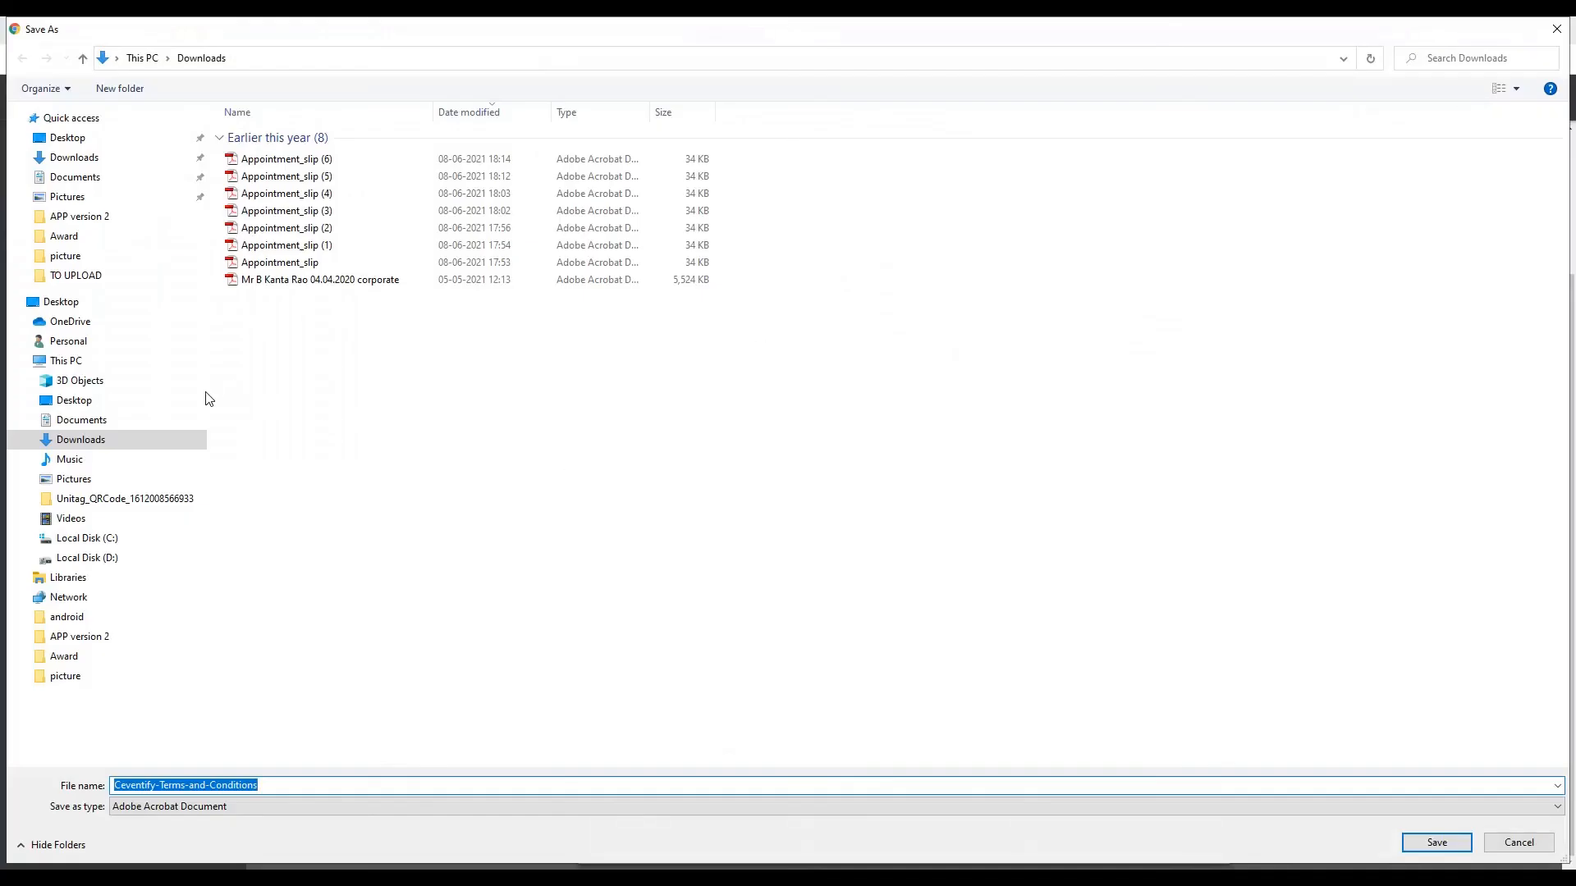
{"action": "left_click", "coordinate": [82, 275]}
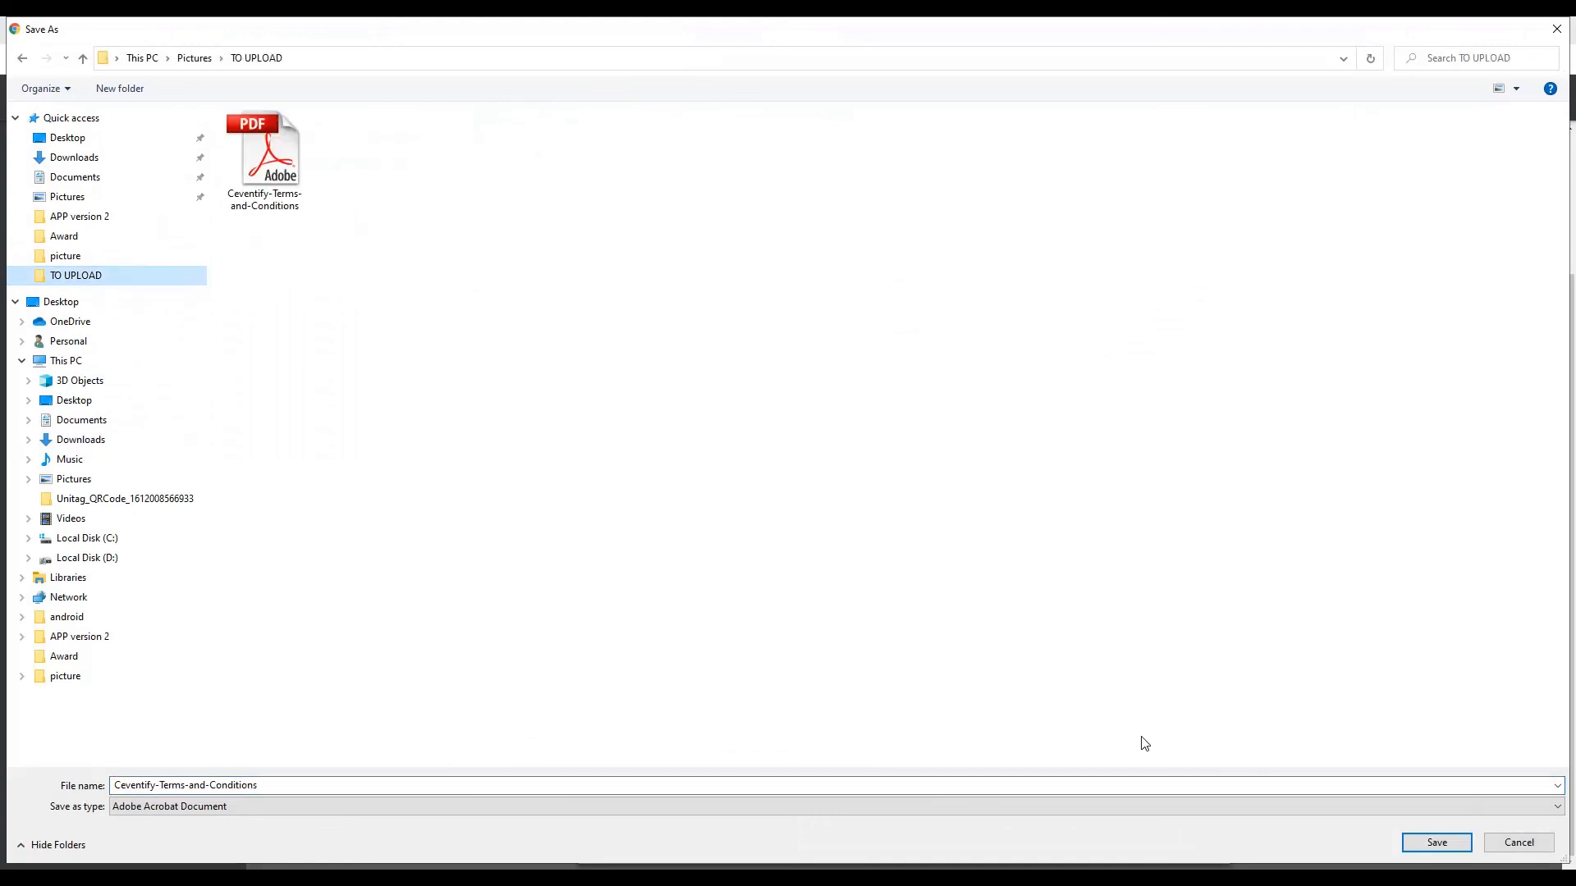
{"action": "left_click", "coordinate": [1432, 843]}
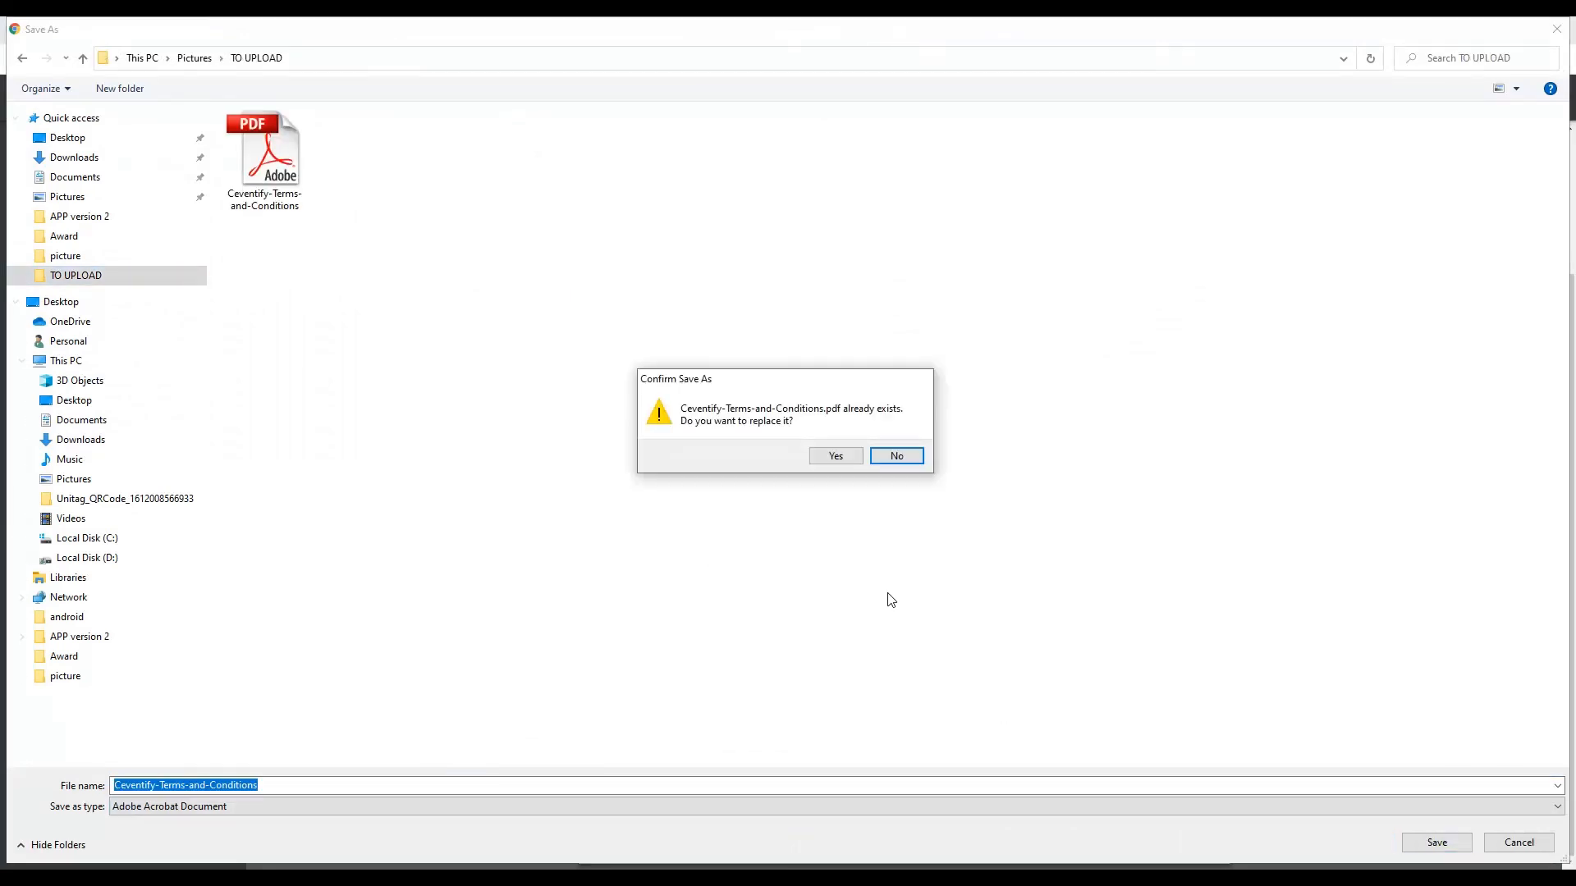
{"action": "left_click", "coordinate": [834, 457]}
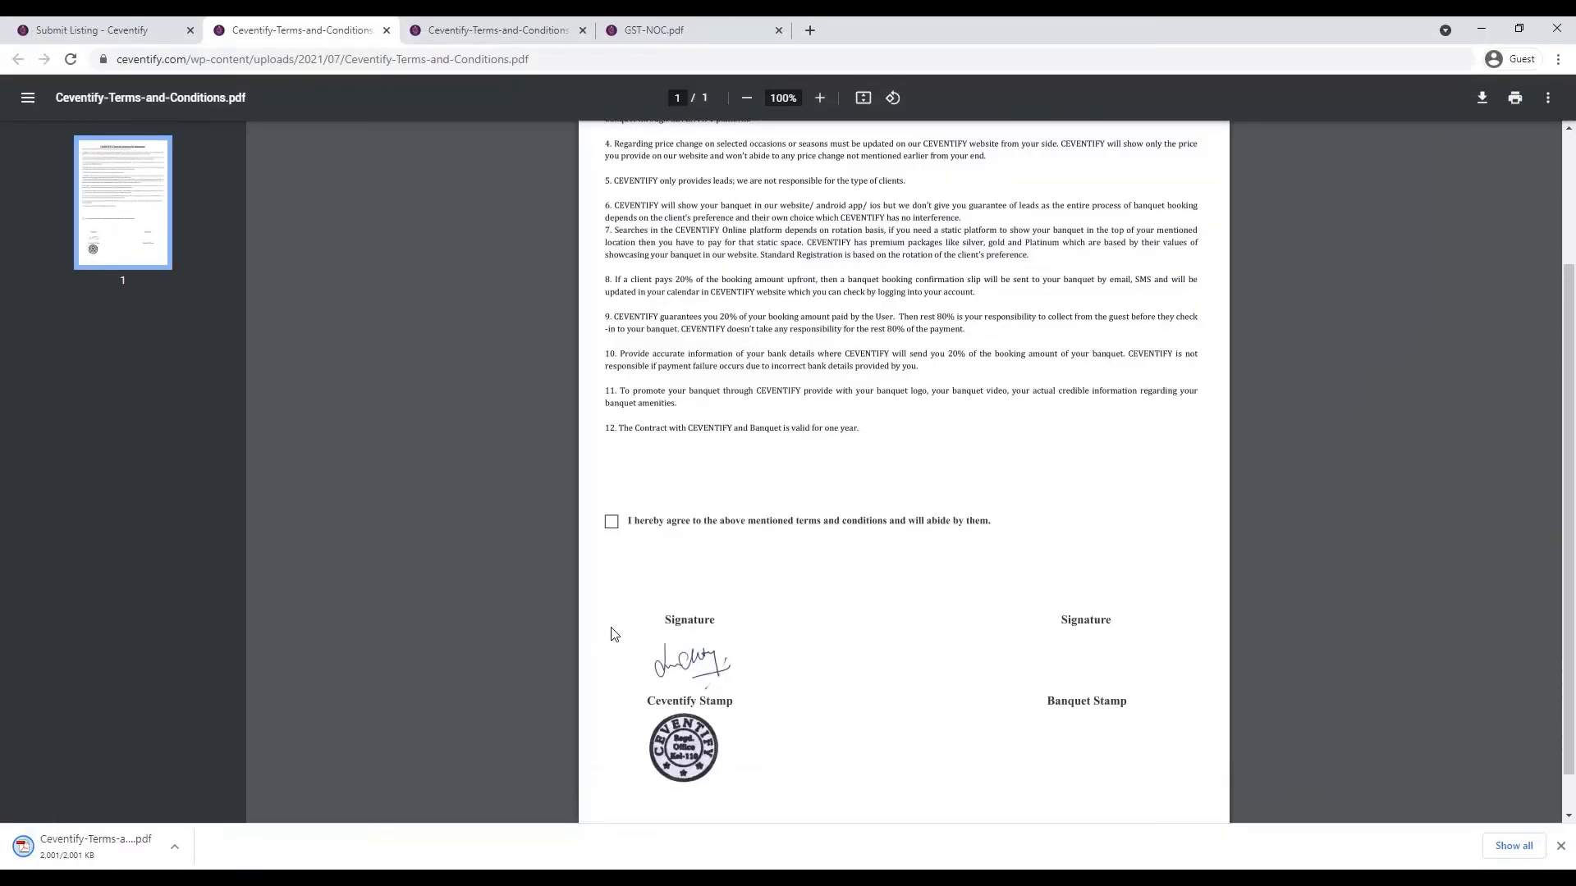
{"action": "left_click", "coordinate": [121, 31]}
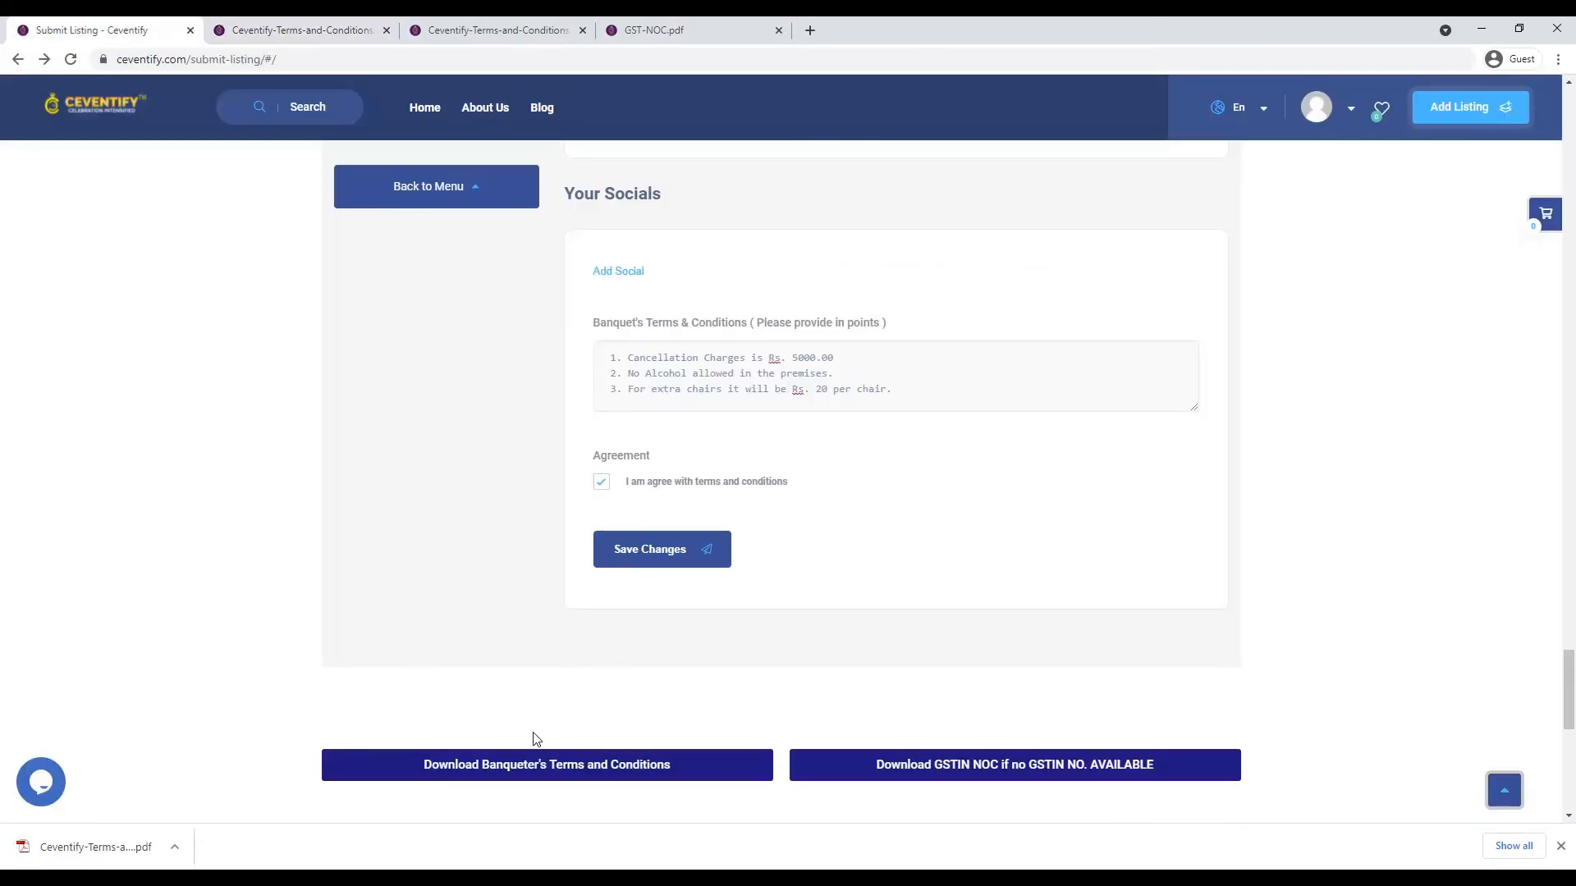
- Upload Ceventify-Terms-and-Conditions PDF and attach it to the Partners' Terms & Conditions field
{"action": "scroll", "coordinate": [515, 698], "scroll_direction": "up", "scroll_amount": 8}
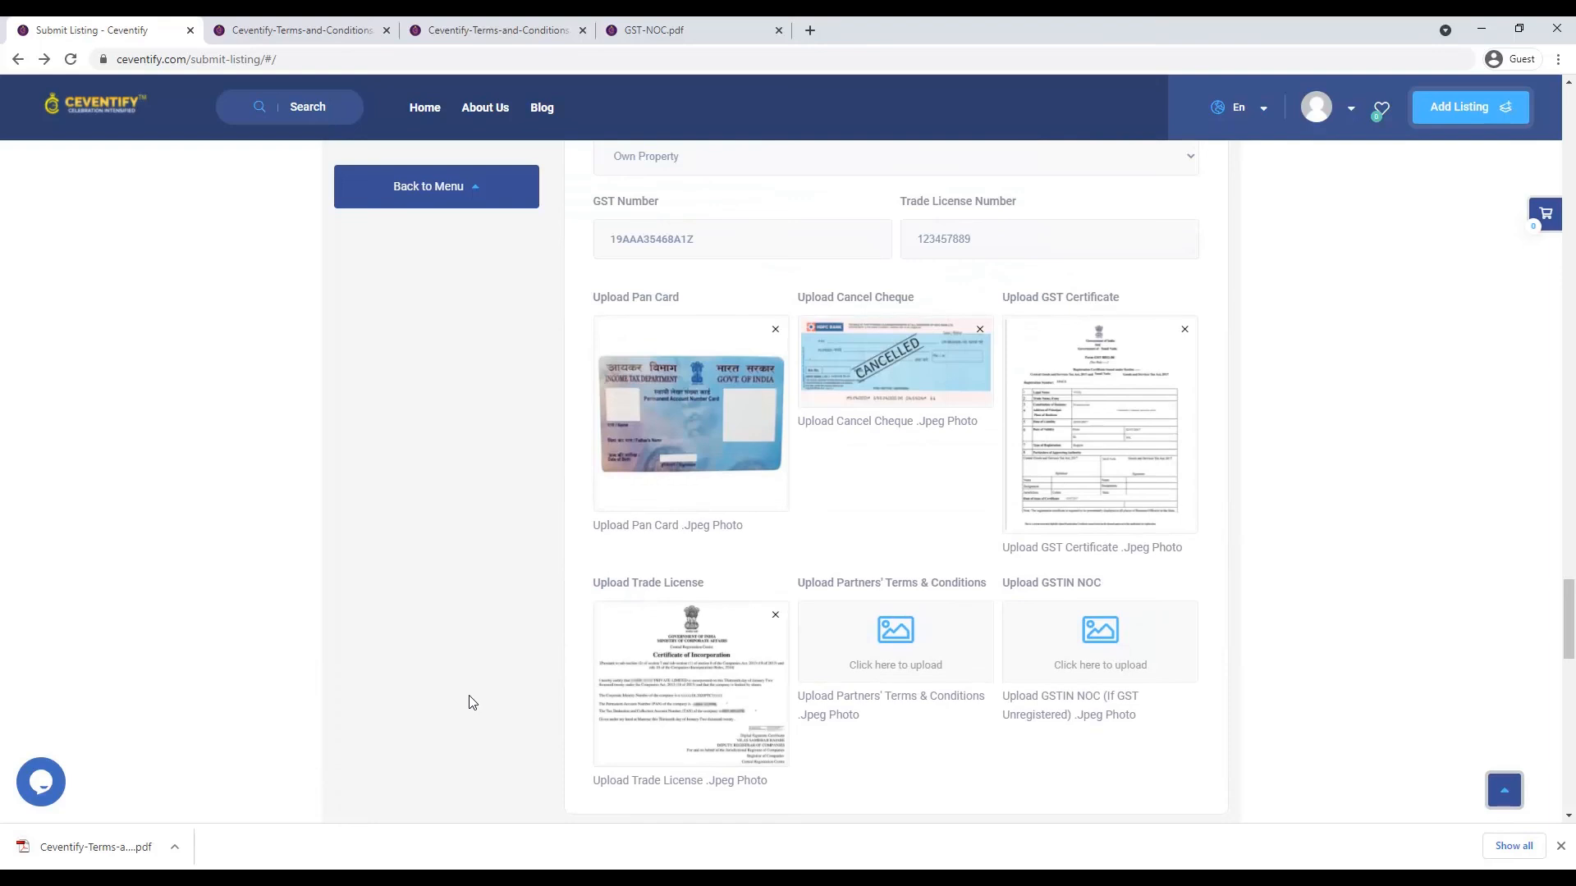
{"action": "scroll", "coordinate": [893, 505], "scroll_direction": "down", "scroll_amount": 2}
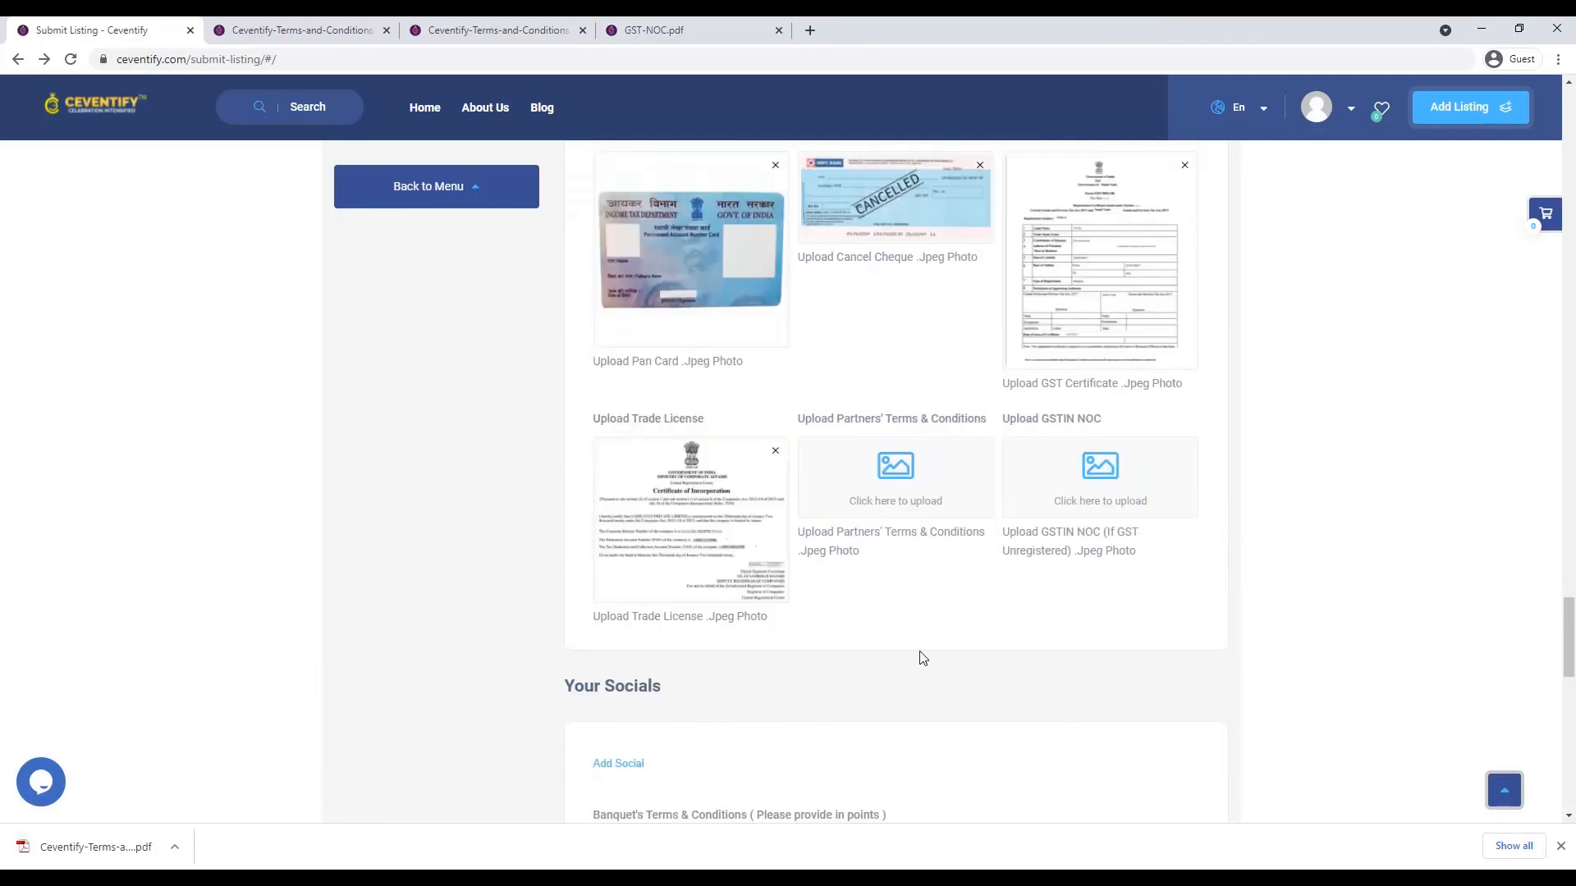
{"action": "left_click", "coordinate": [907, 494]}
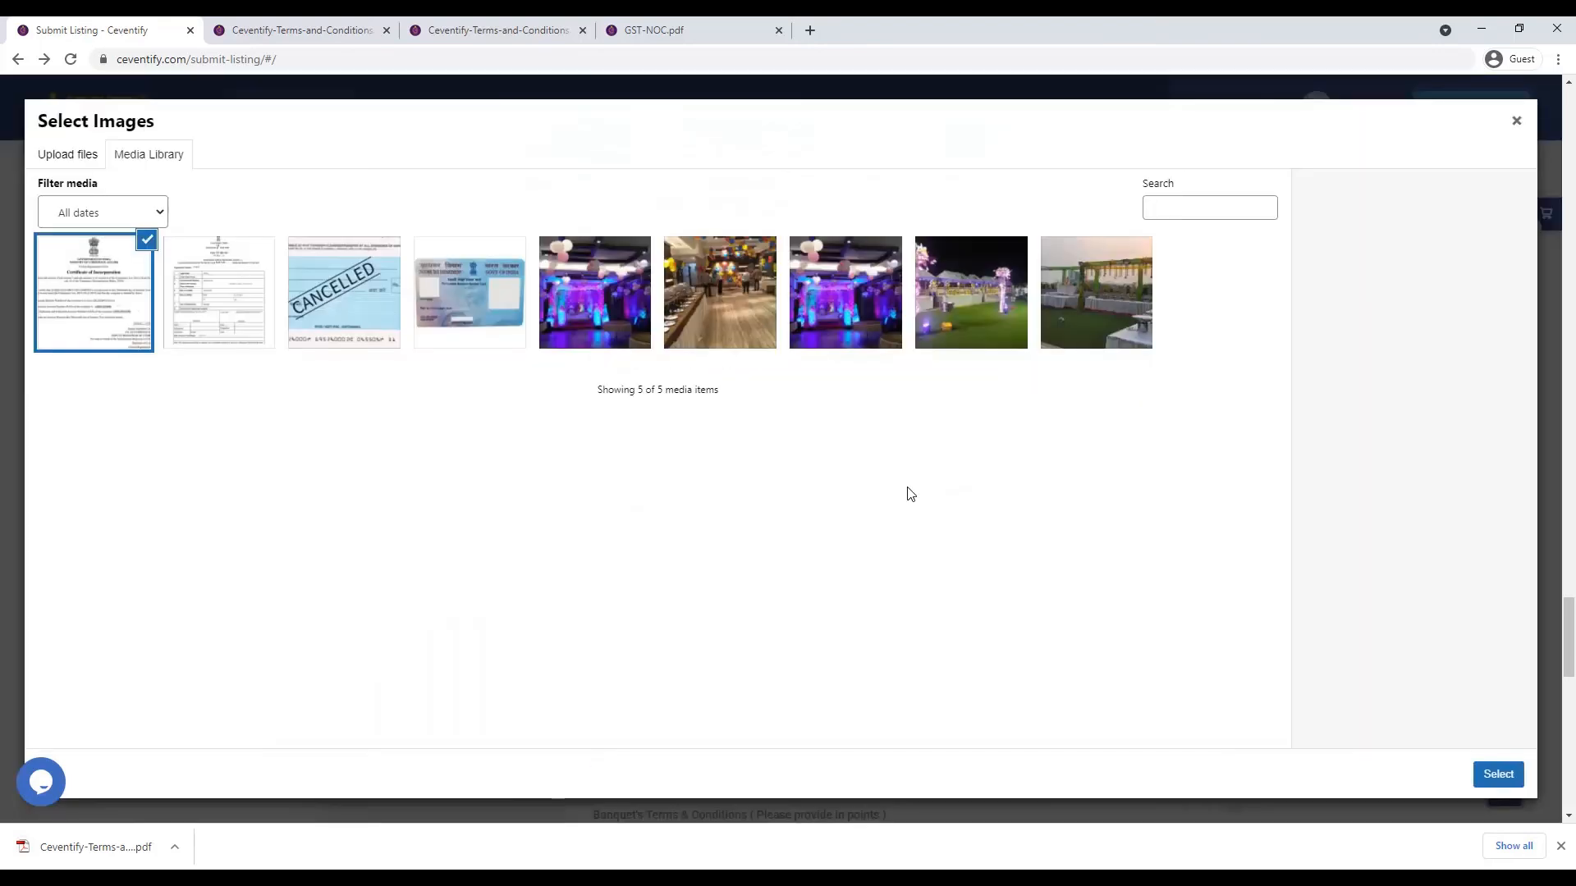
{"action": "left_click", "coordinate": [88, 155]}
{"action": "left_click", "coordinate": [745, 443]}
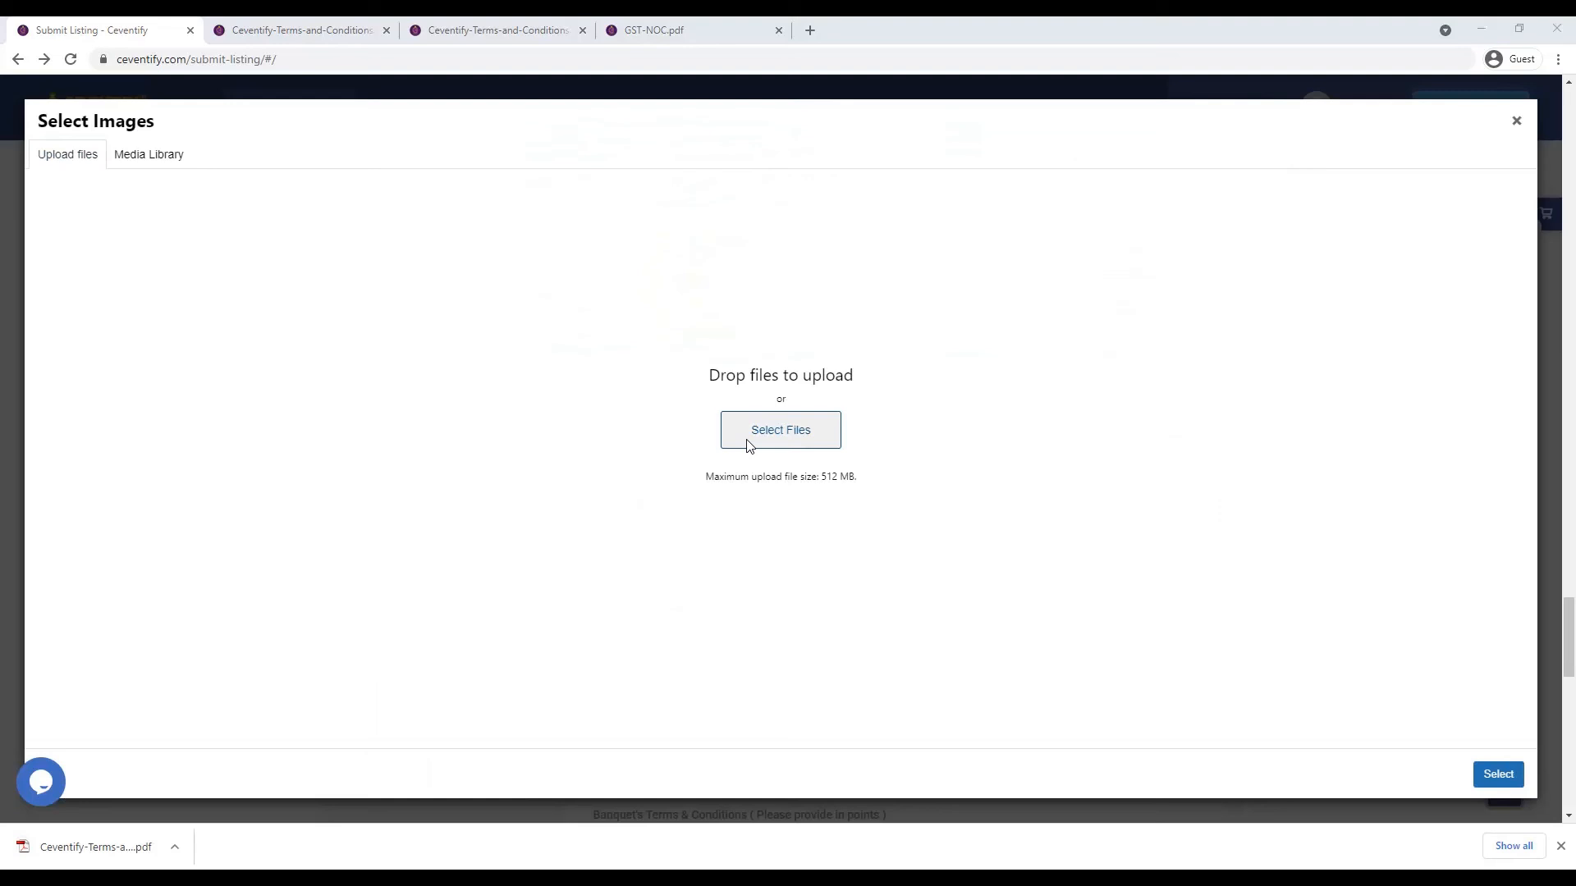
{"action": "double_click", "coordinate": [304, 156]}
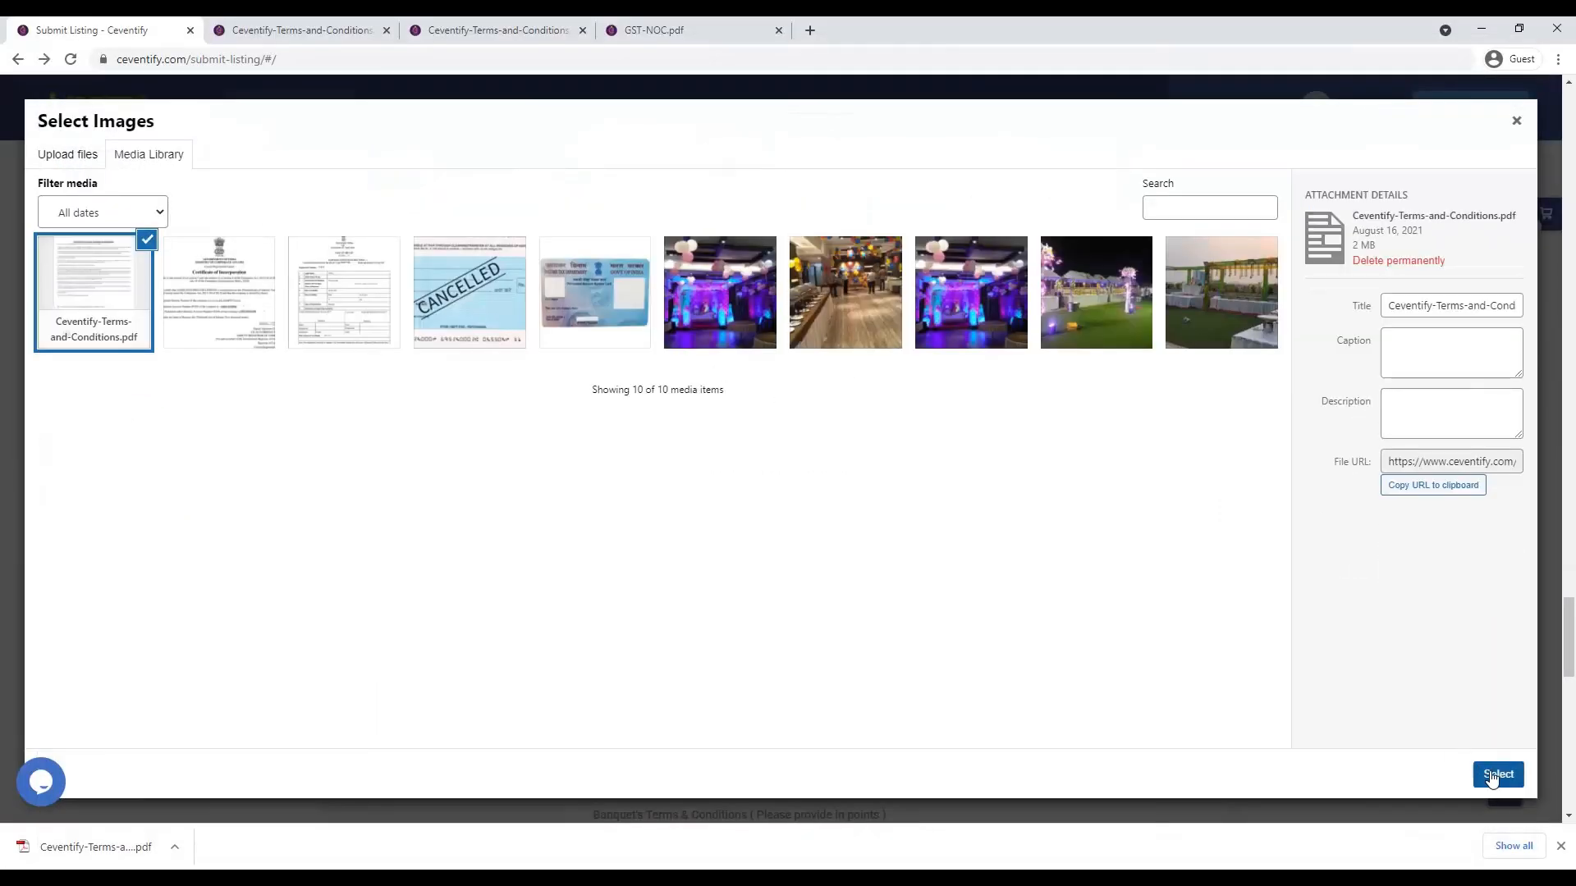
{"action": "left_click", "coordinate": [1492, 779]}
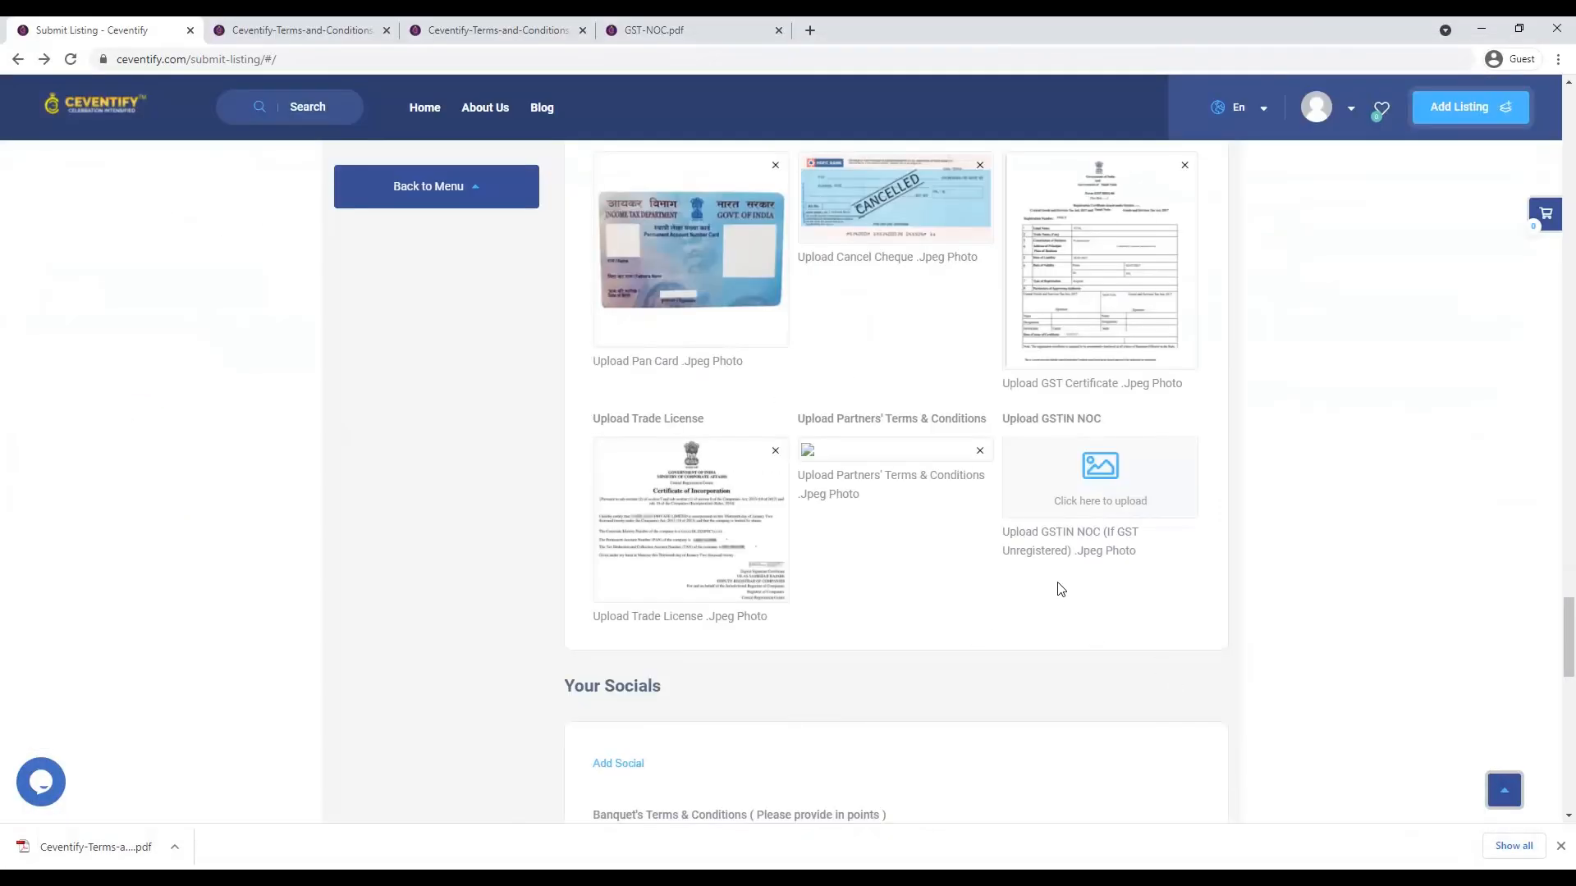
- Begin a GSTIN NOC upload, browsing the computer for the NOC file
{"action": "scroll", "coordinate": [1205, 681], "scroll_direction": "down", "scroll_amount": 1}
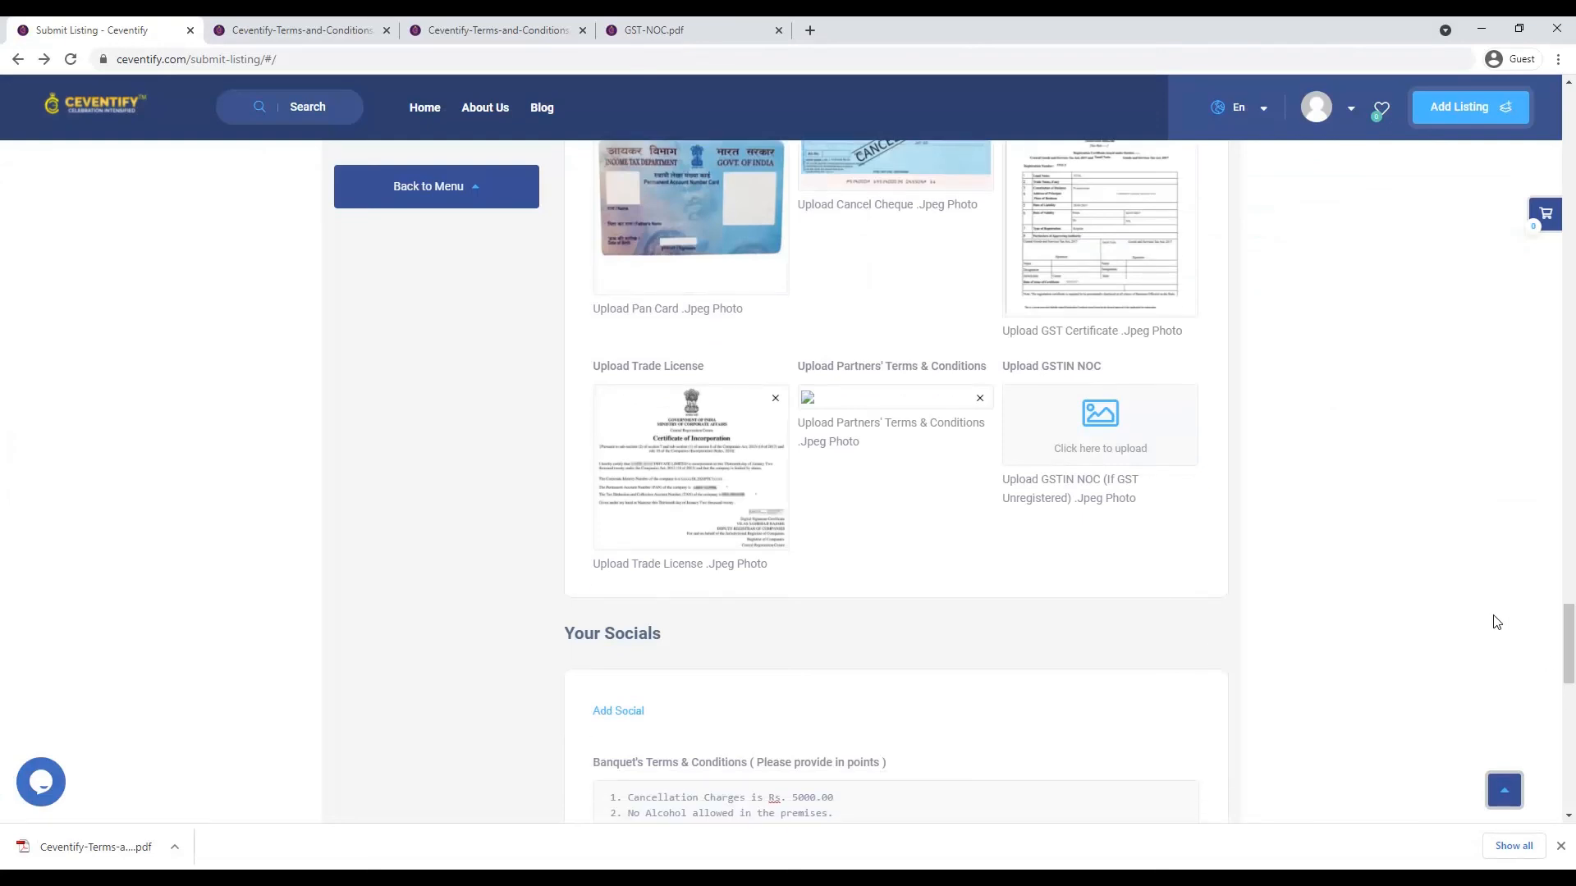
{"action": "left_click", "coordinate": [1162, 444]}
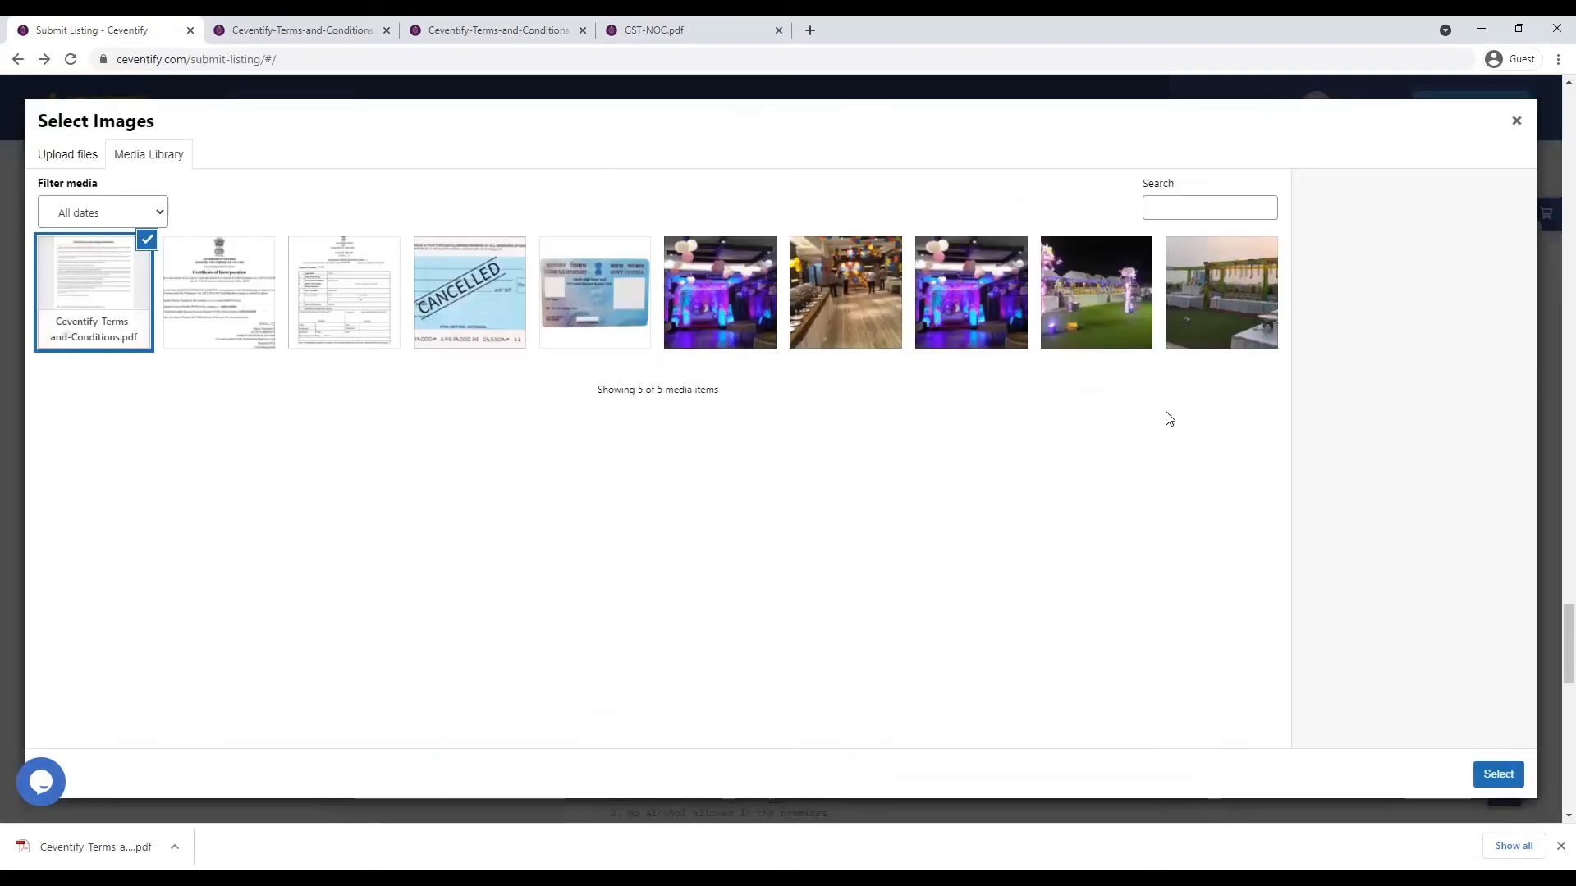
{"action": "left_click", "coordinate": [69, 167]}
{"action": "left_click", "coordinate": [753, 443]}
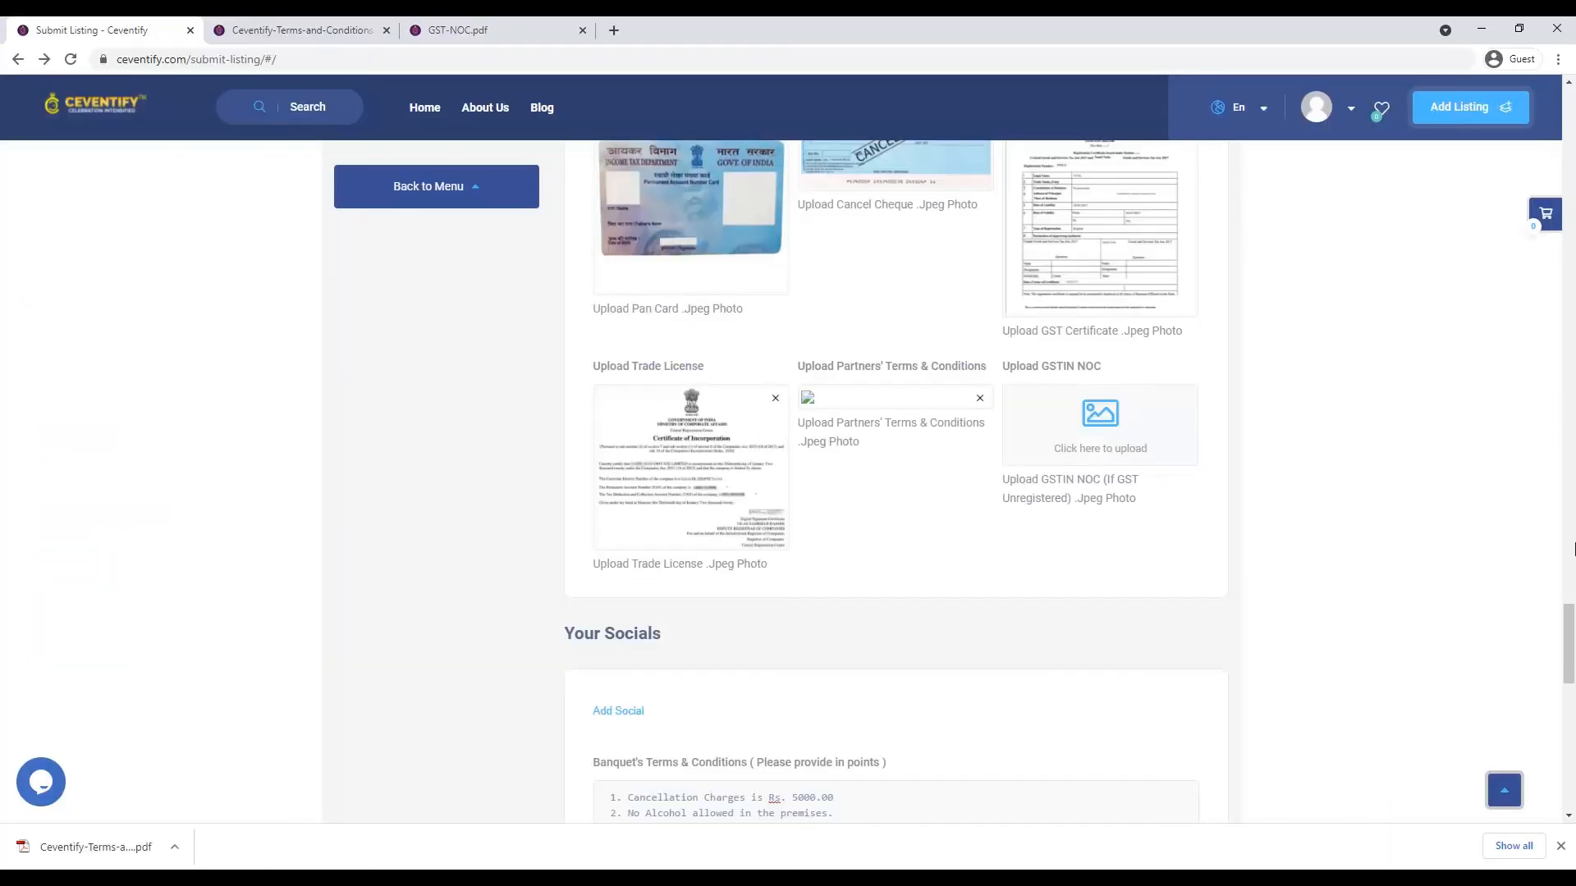
- Download GST-NOC.pdf from the GSTIN NOC link into the TO UPLOAD folder
{"action": "scroll", "coordinate": [1565, 641], "scroll_direction": "down", "scroll_amount": 8}
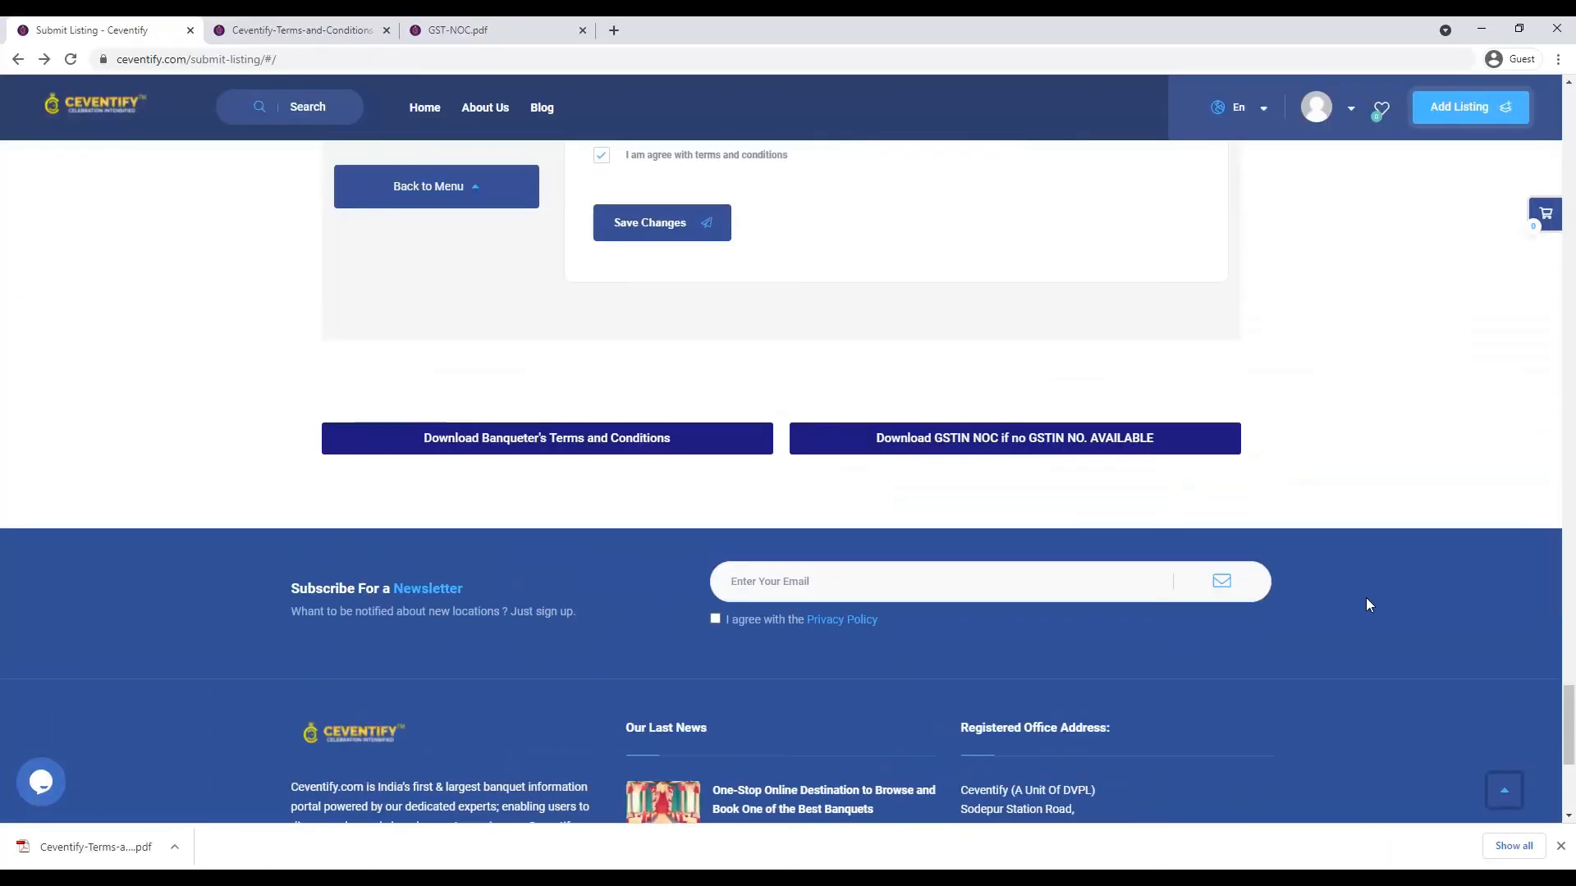
{"action": "left_click", "coordinate": [1077, 447]}
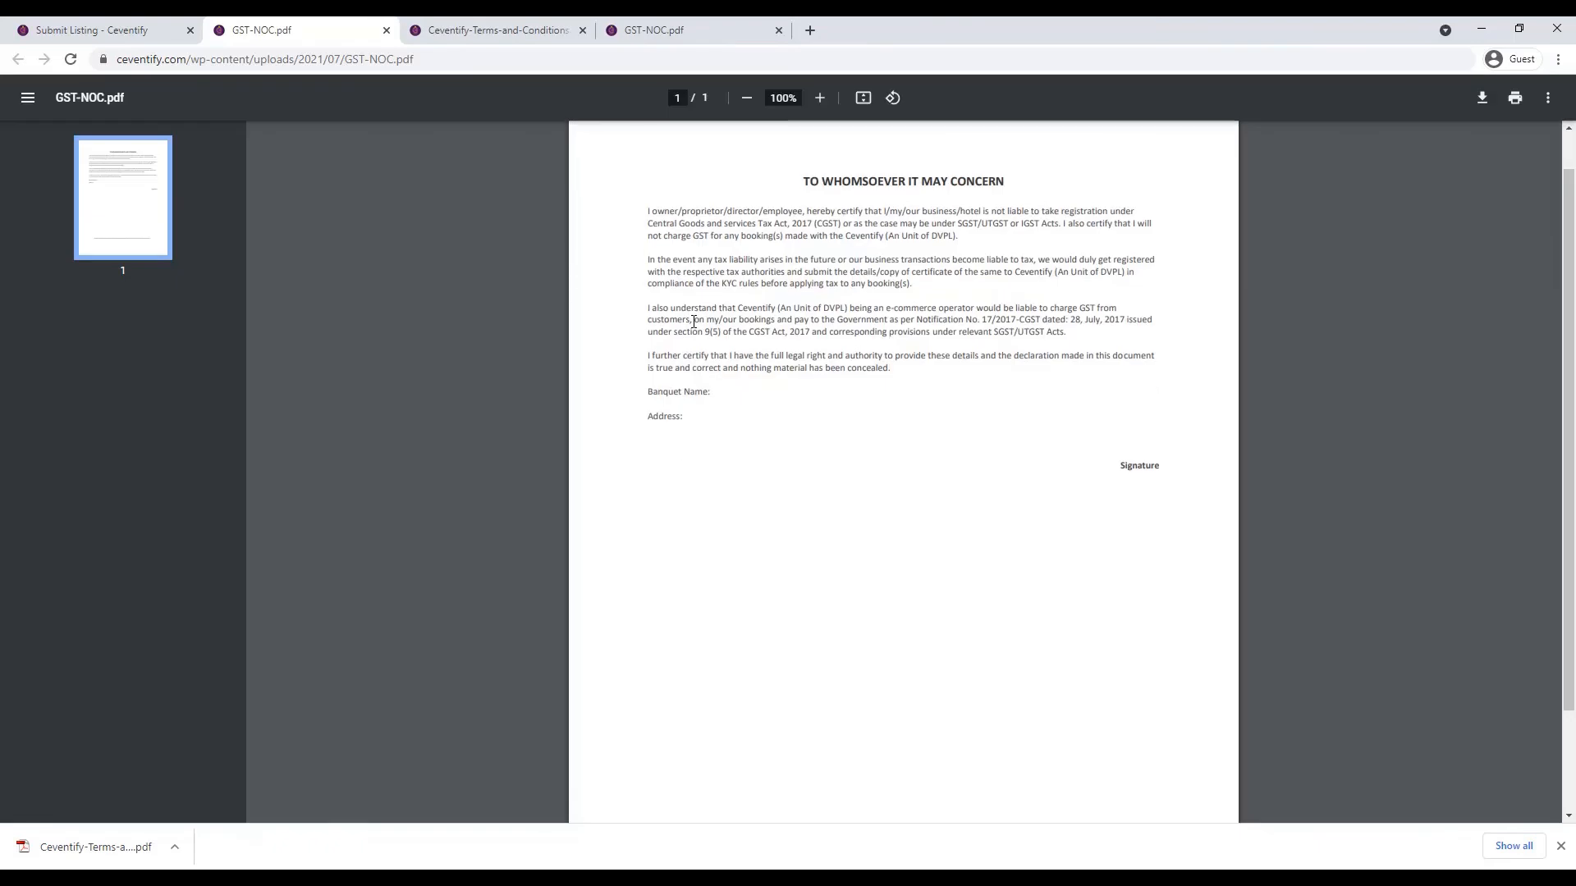
{"action": "scroll", "coordinate": [709, 400], "scroll_direction": "down", "scroll_amount": 2}
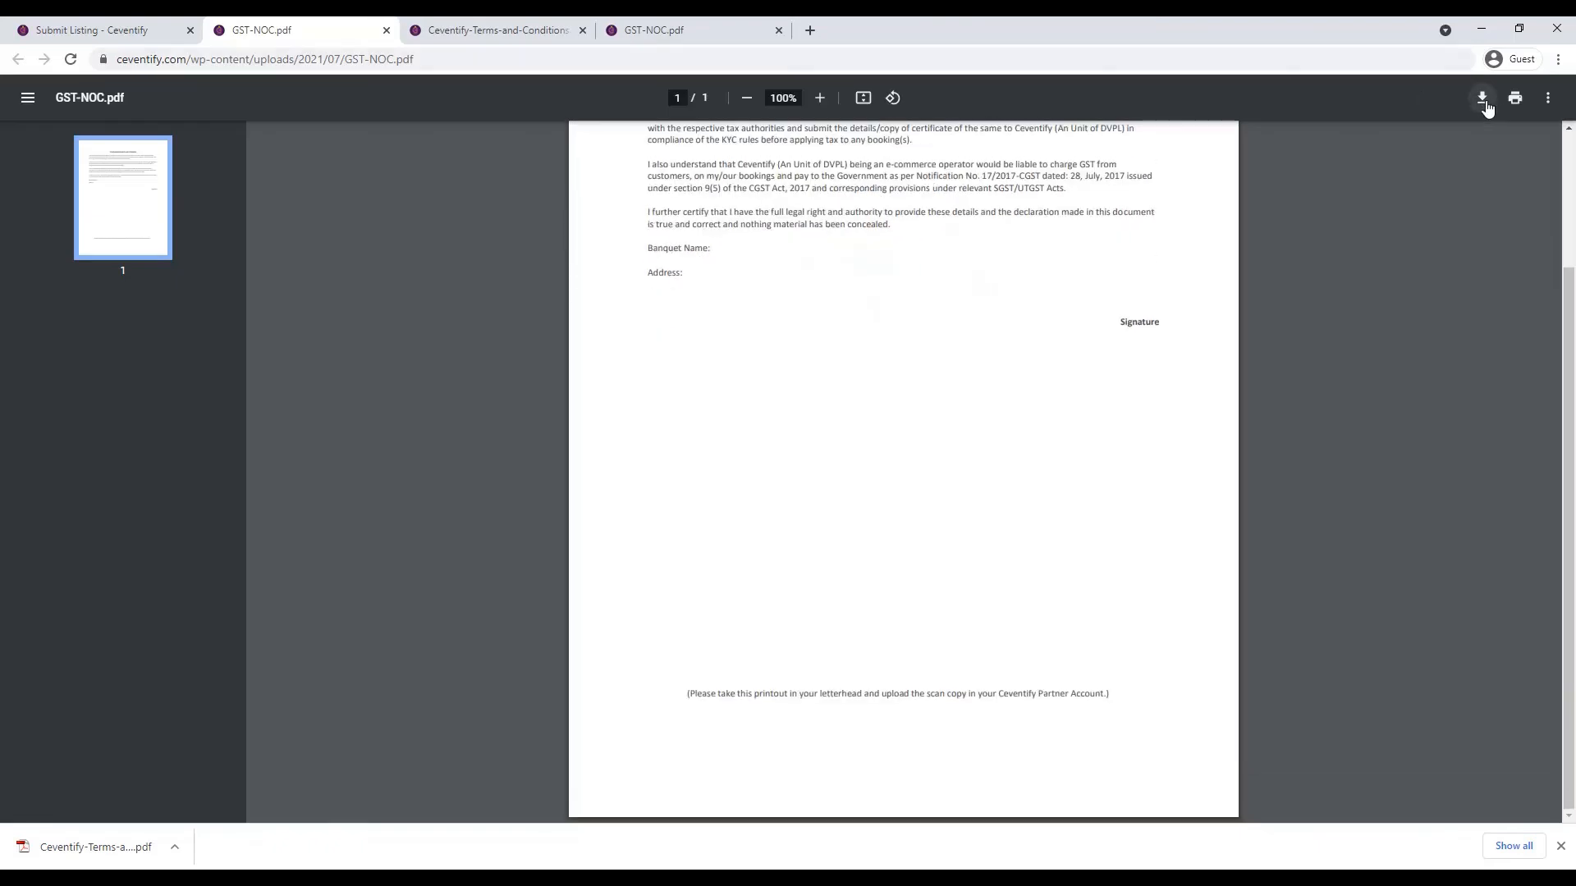
{"action": "scroll", "coordinate": [1421, 278], "scroll_direction": "up", "scroll_amount": 2}
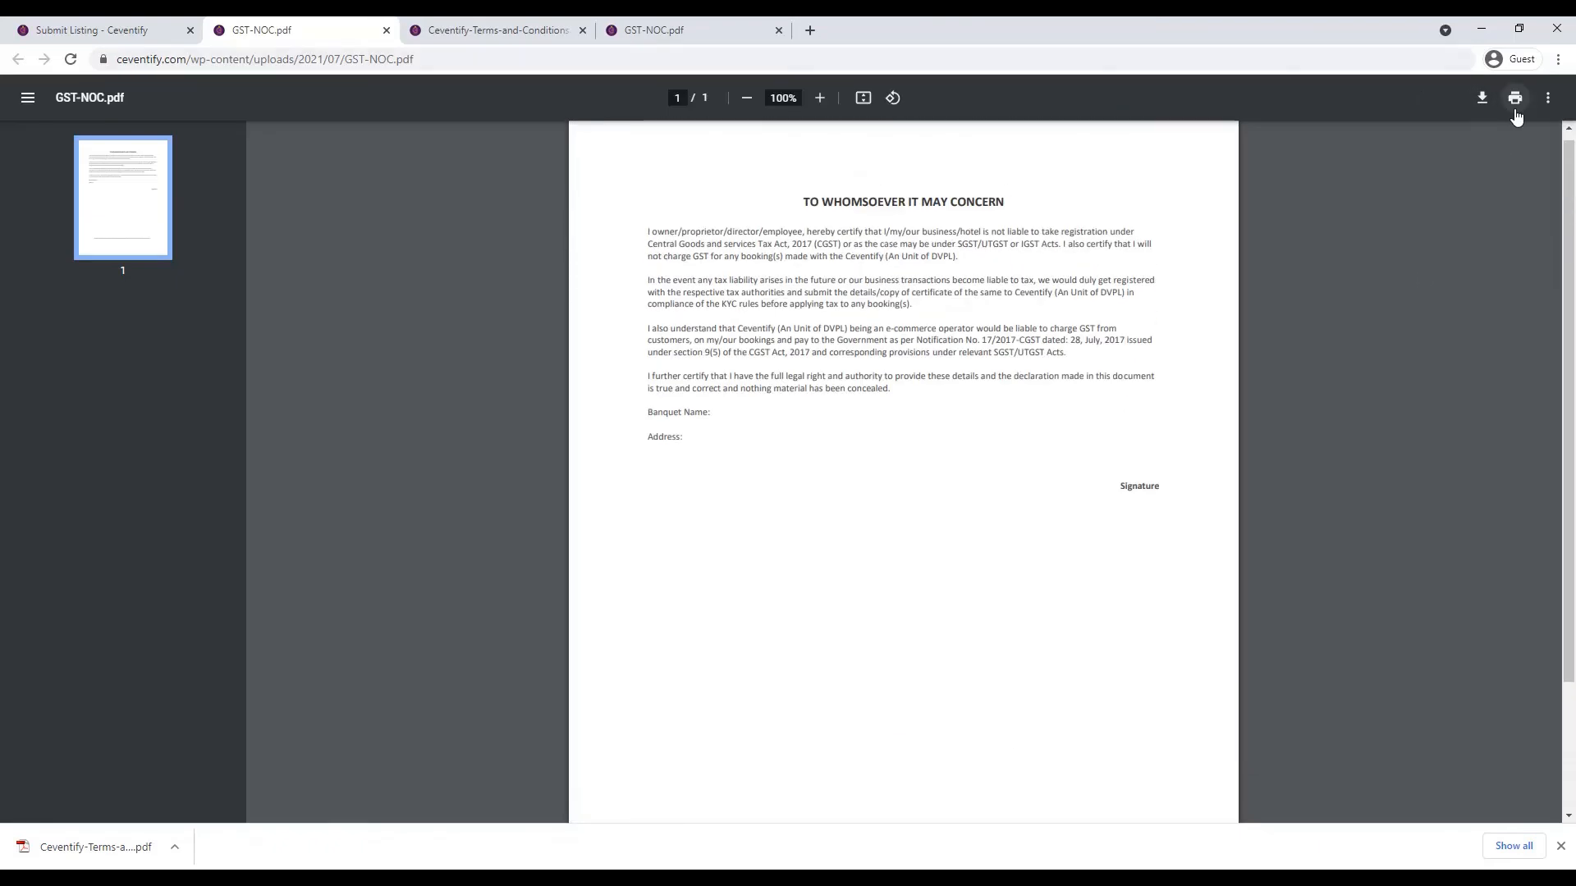
{"action": "left_click", "coordinate": [1484, 100]}
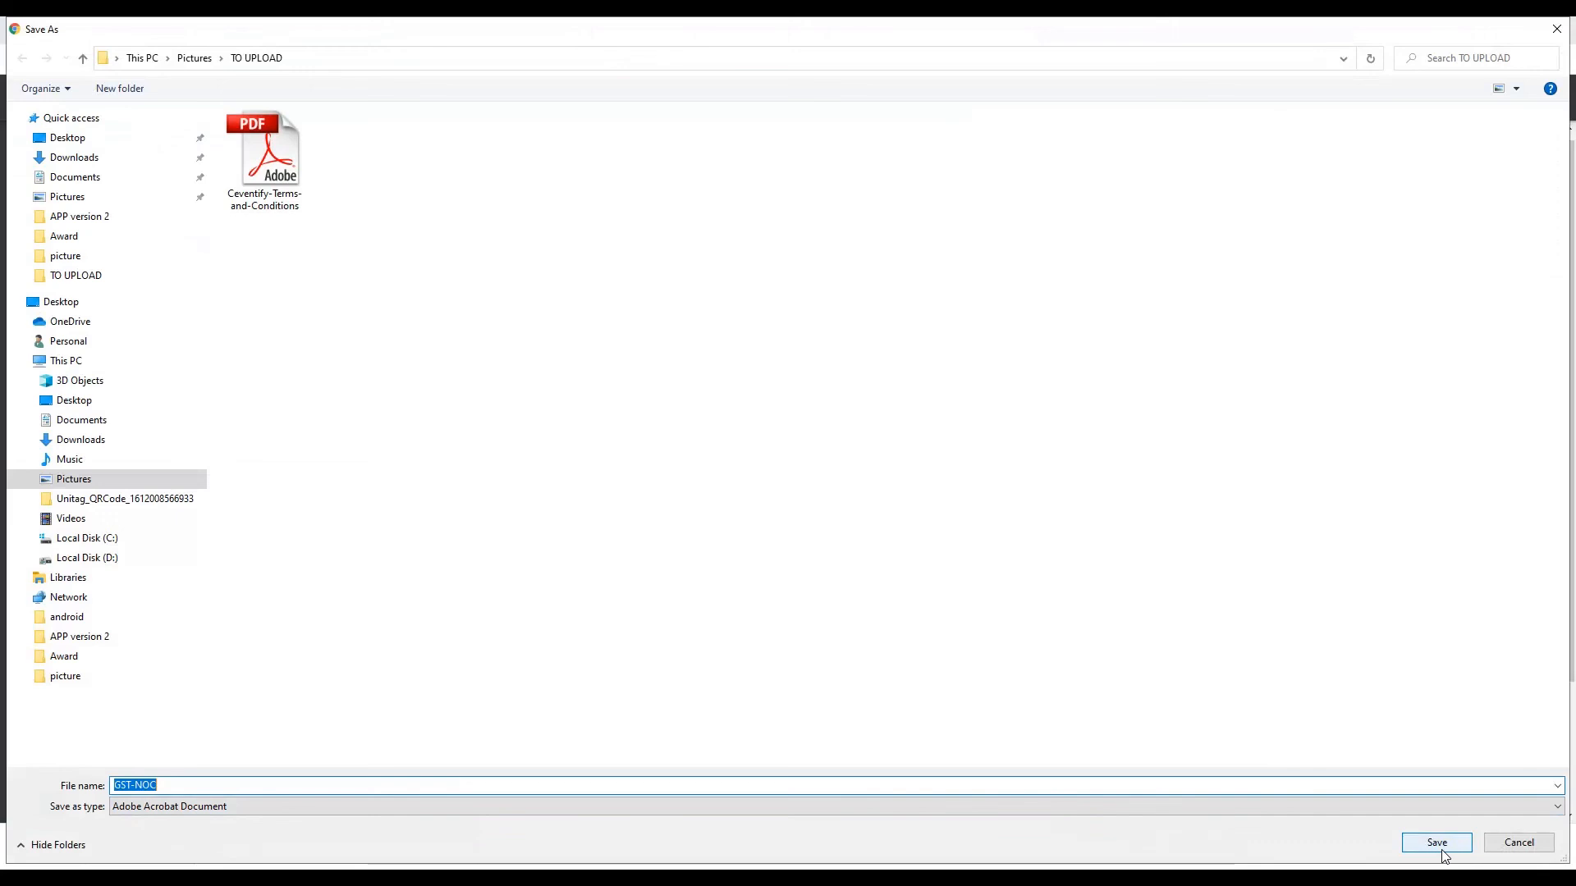
{"action": "left_click", "coordinate": [1438, 844]}
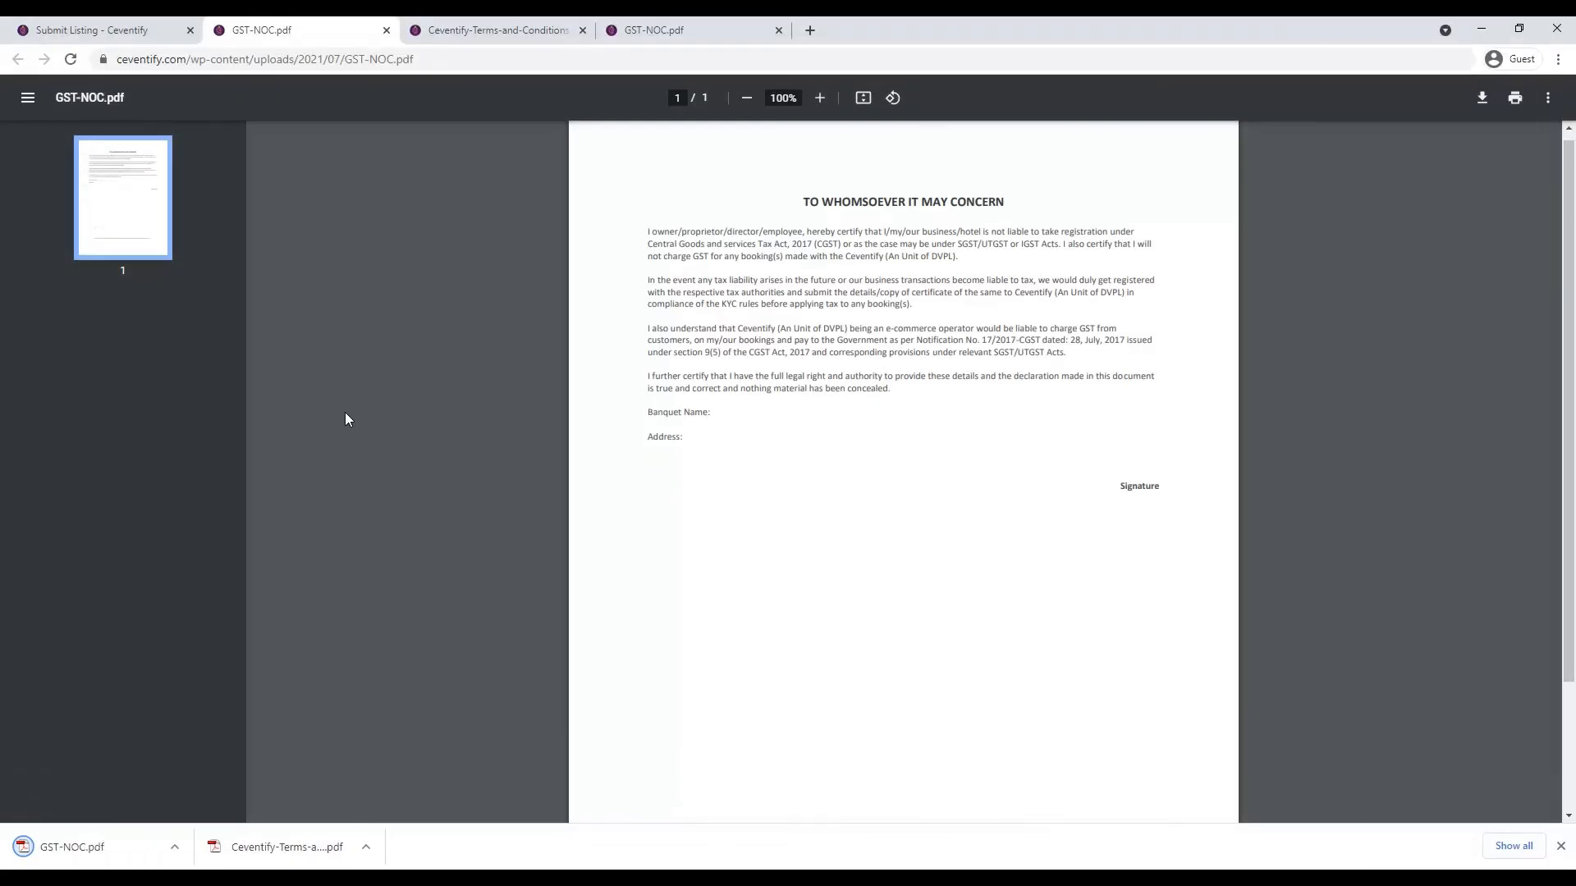
{"action": "left_click", "coordinate": [92, 29]}
{"action": "scroll", "coordinate": [650, 379], "scroll_direction": "up", "scroll_amount": 5}
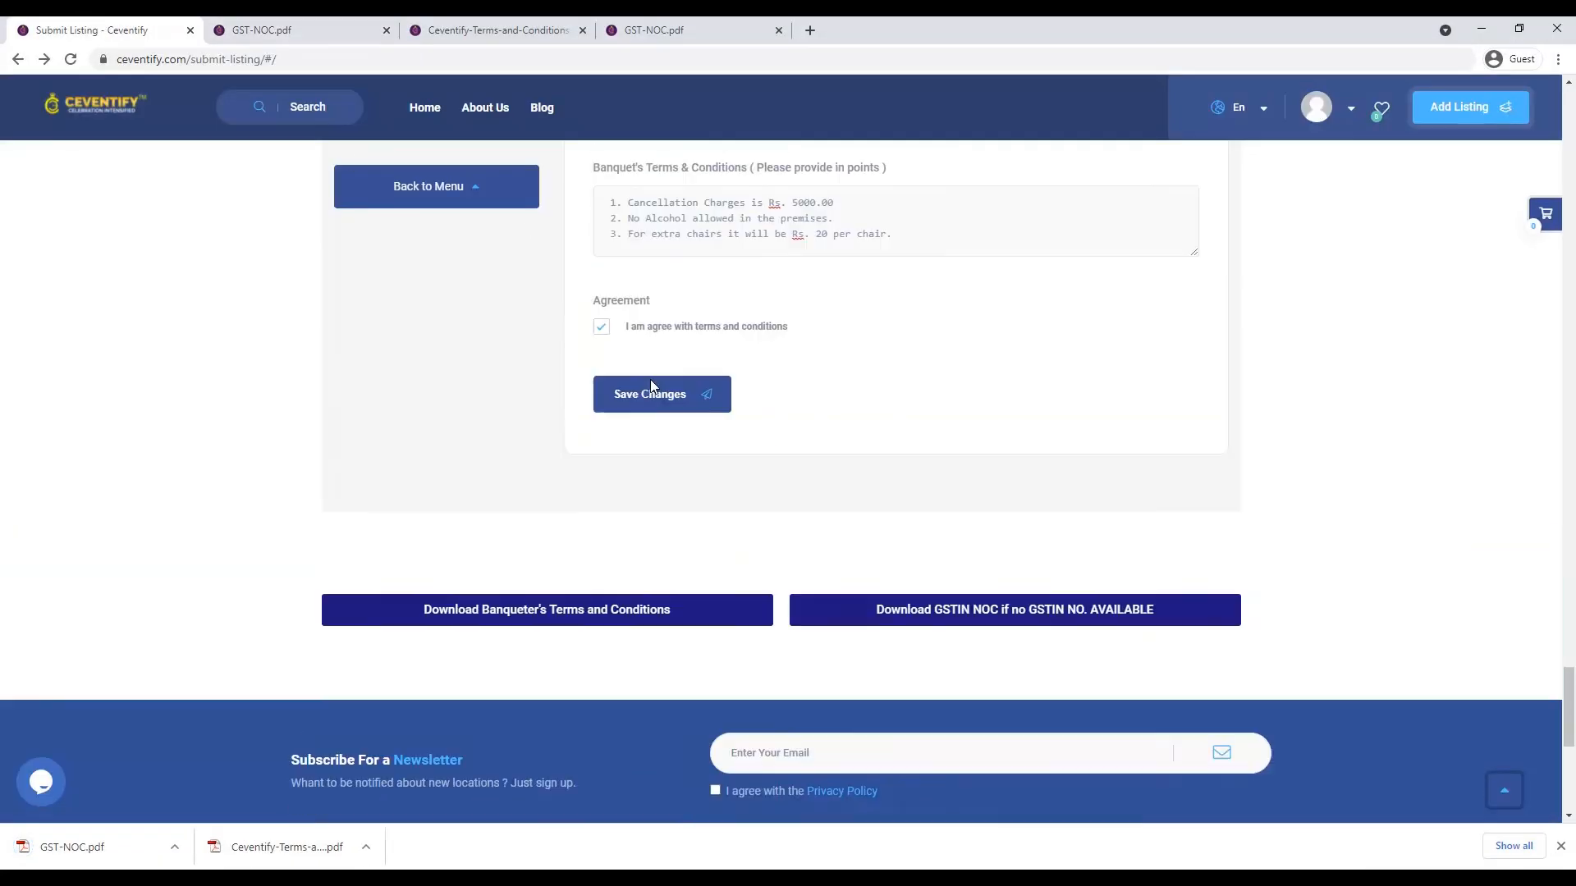
- Attach GST-NOC.pdf to the GSTIN NOC slot, leaving the saved XYZ Banquet Hall listing showing
{"action": "scroll", "coordinate": [653, 386], "scroll_direction": "up", "scroll_amount": 5}
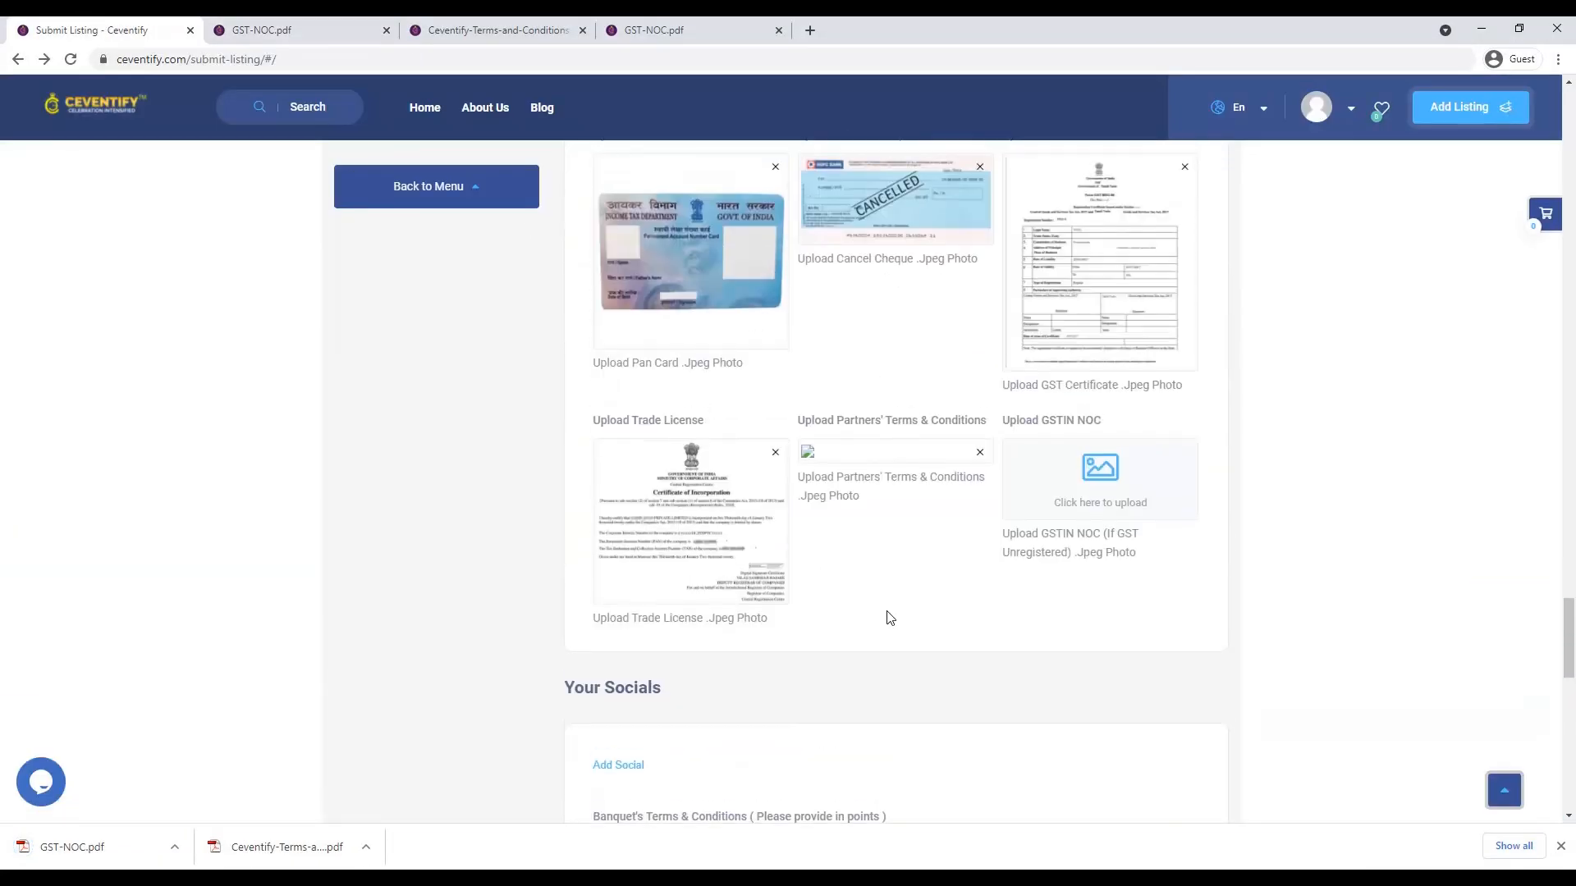
{"action": "left_click", "coordinate": [1114, 502]}
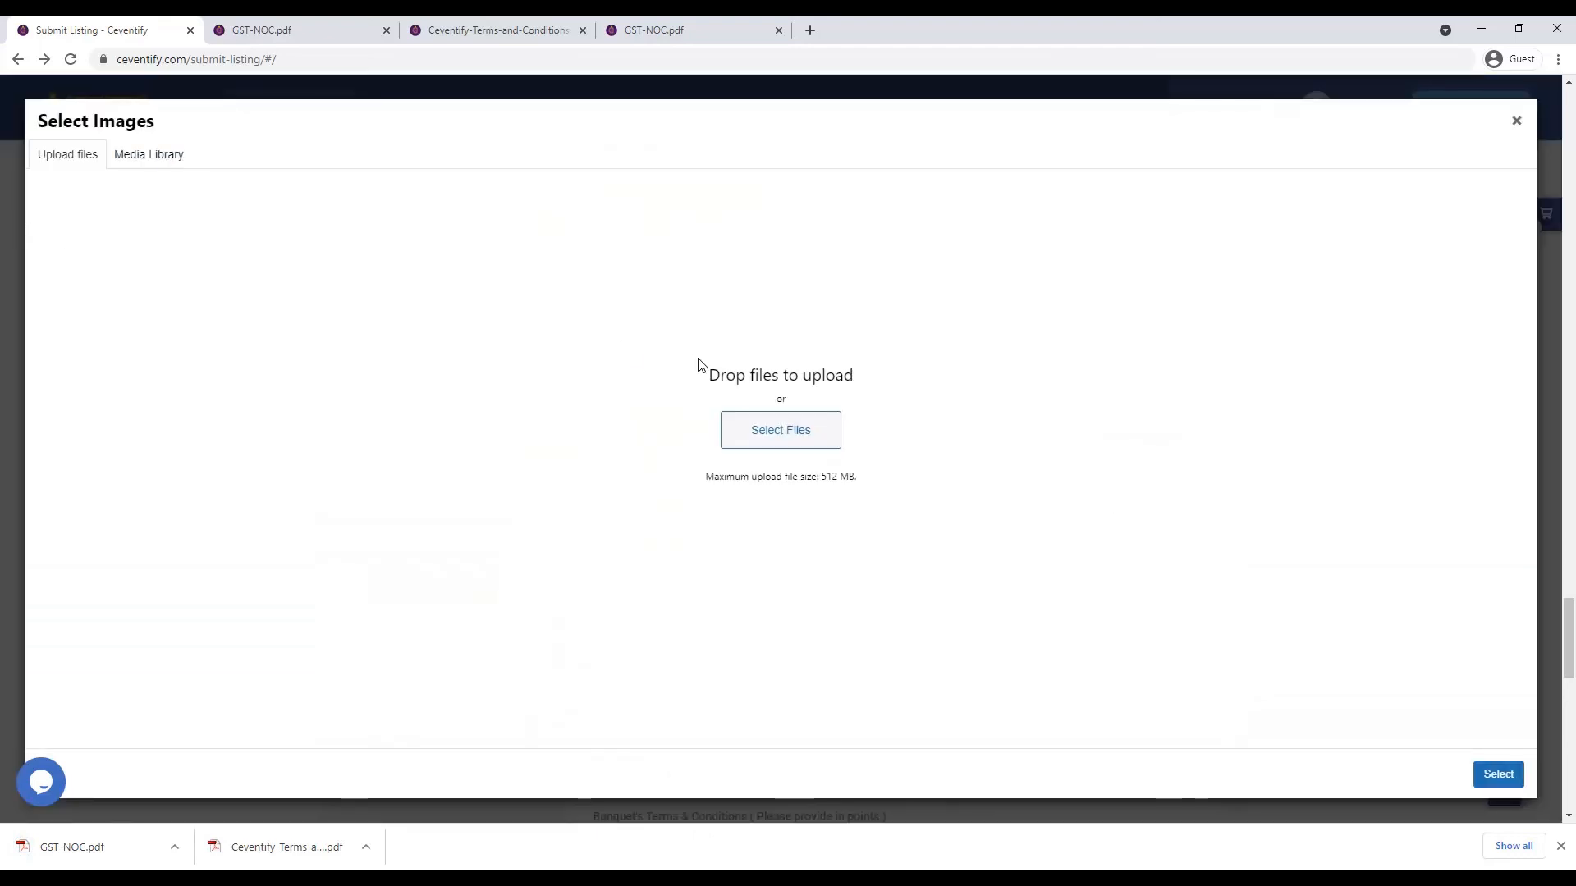
{"action": "left_click", "coordinate": [776, 431]}
{"action": "double_click", "coordinate": [472, 160]}
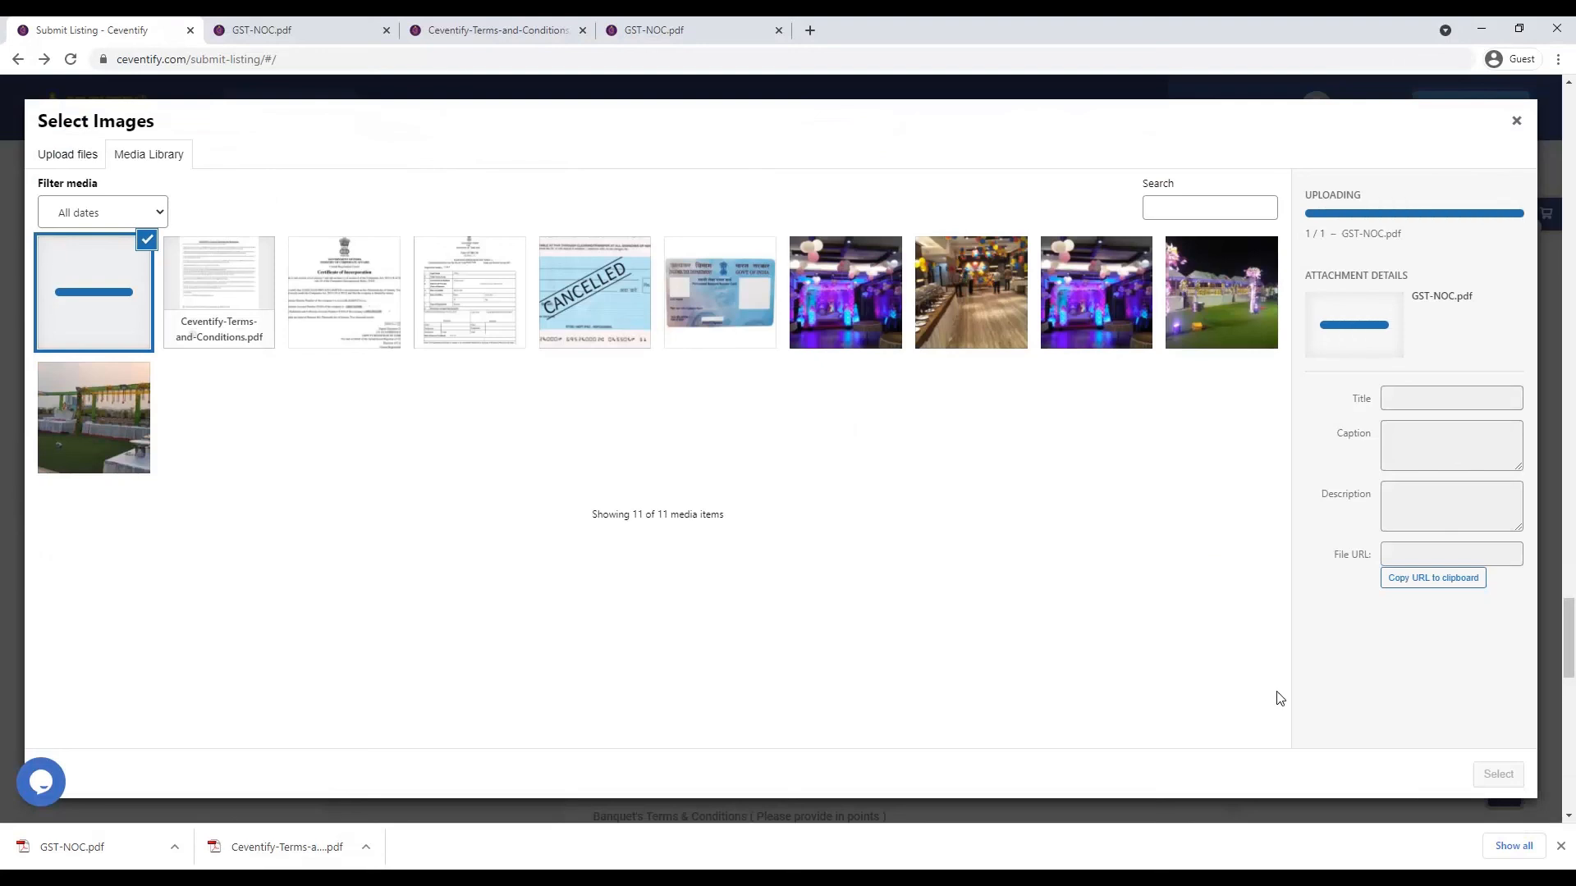
{"action": "left_click", "coordinate": [1498, 774]}
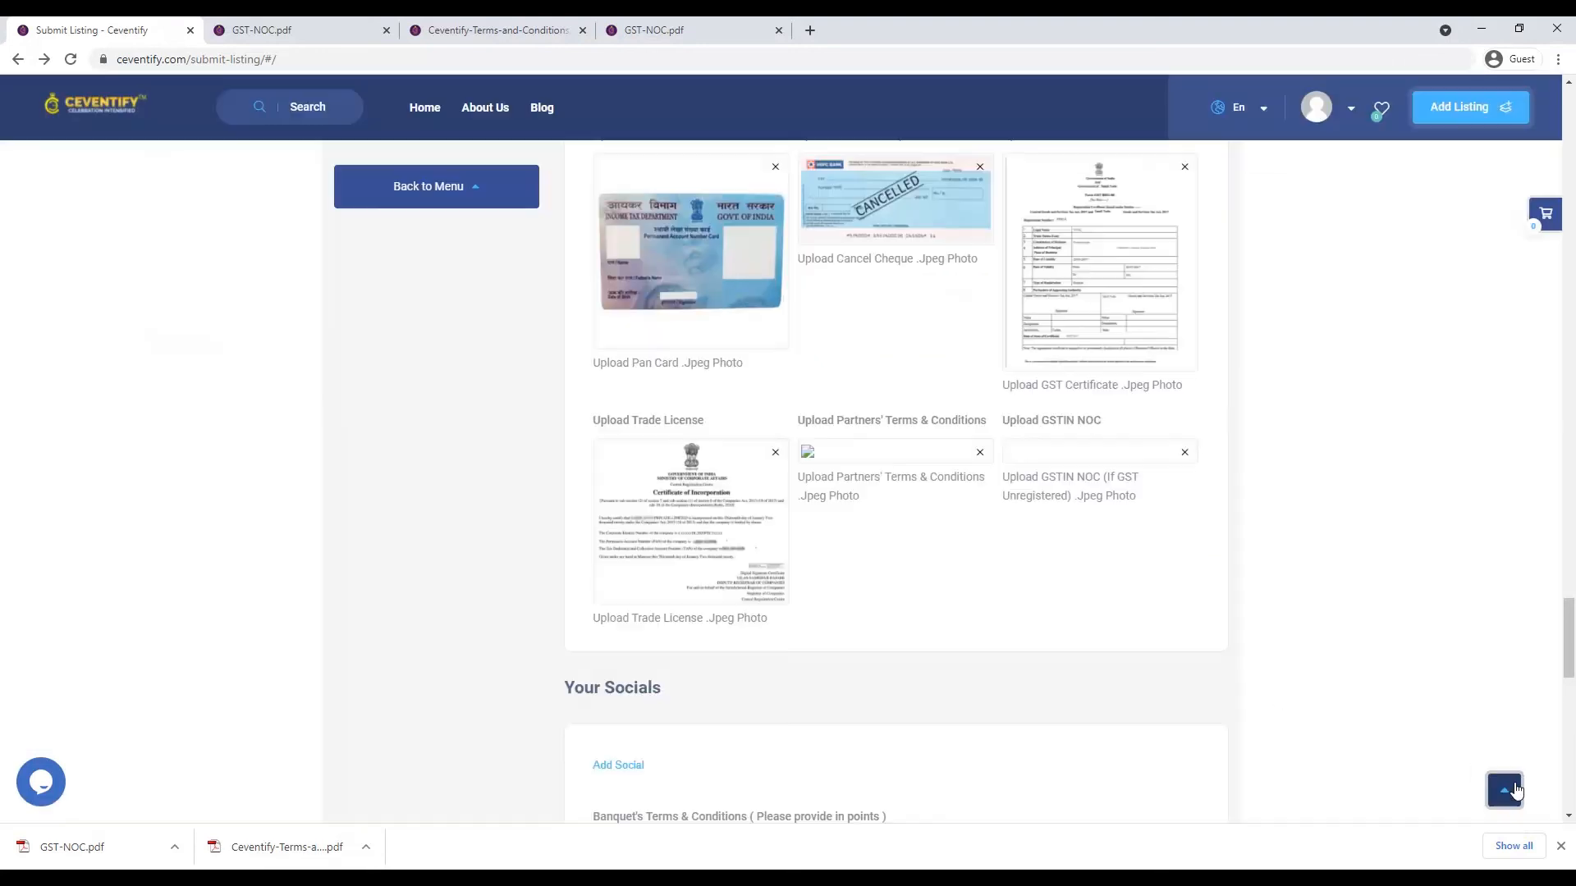
{"action": "scroll", "coordinate": [1054, 636], "scroll_direction": "down", "scroll_amount": 2}
{"action": "scroll", "coordinate": [1054, 638], "scroll_direction": "down", "scroll_amount": 6}
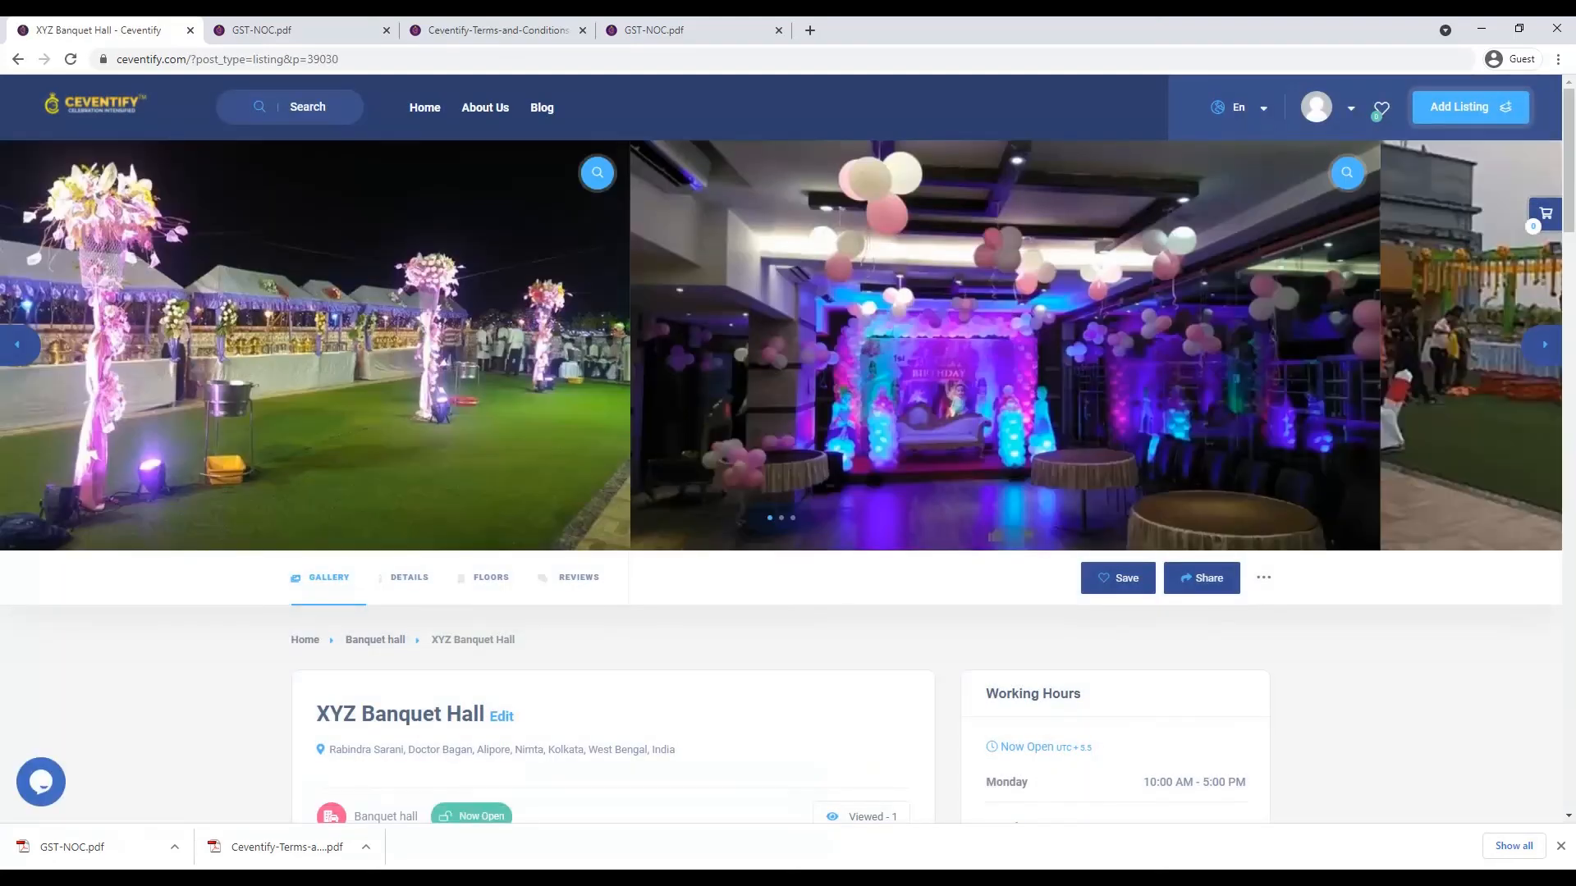
{"action": "scroll", "coordinate": [692, 575], "scroll_direction": "down", "scroll_amount": 2}
{"action": "scroll", "coordinate": [692, 575], "scroll_direction": "down", "scroll_amount": 1}
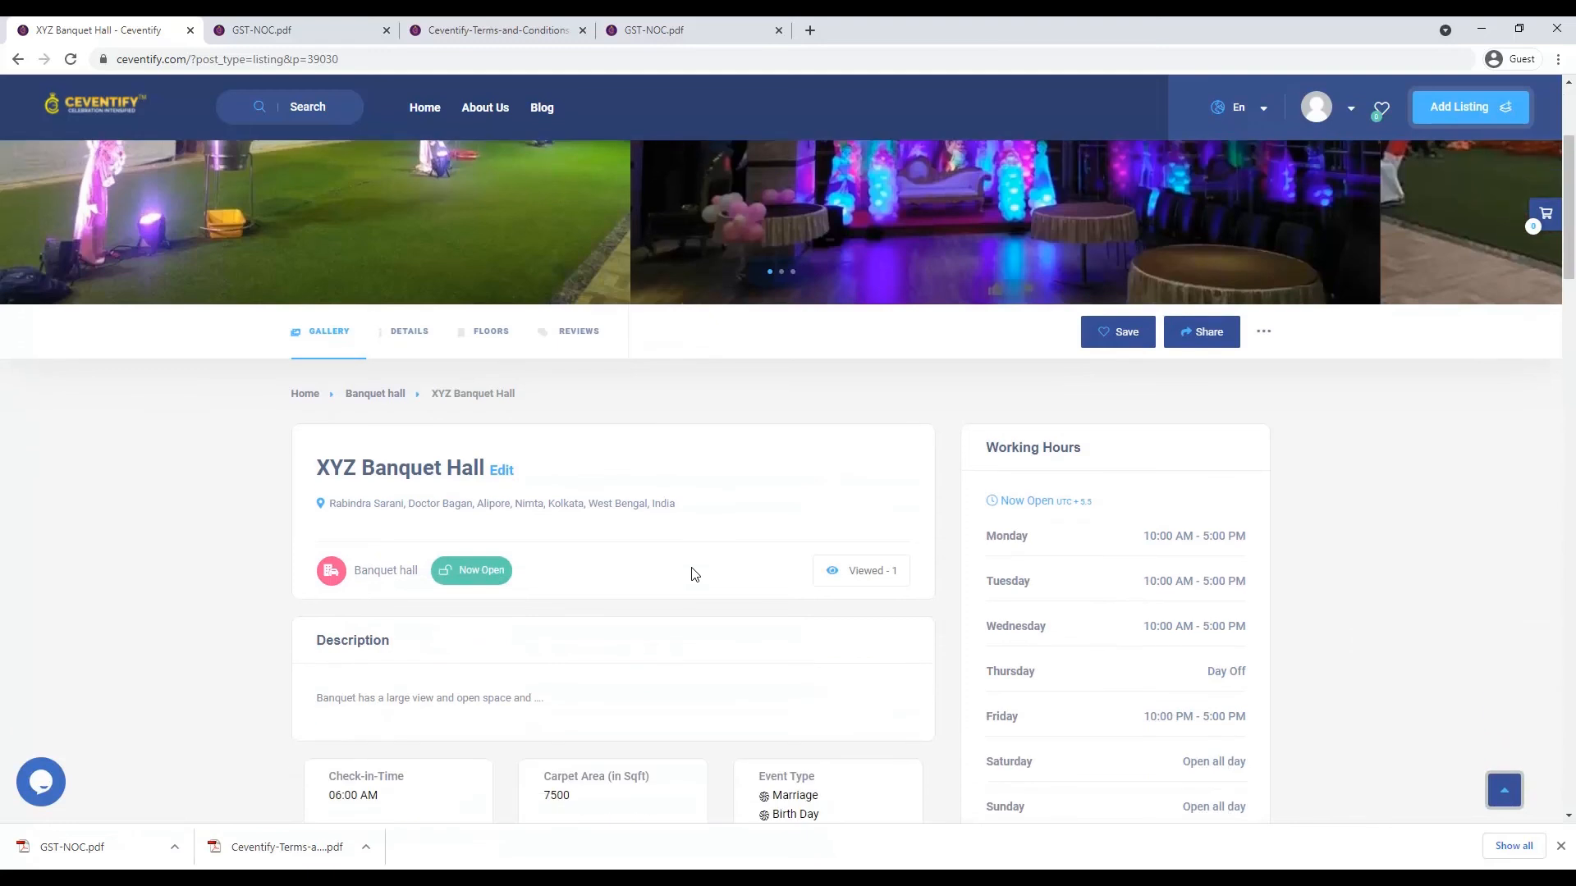
{"action": "scroll", "coordinate": [692, 574], "scroll_direction": "up", "scroll_amount": 2}
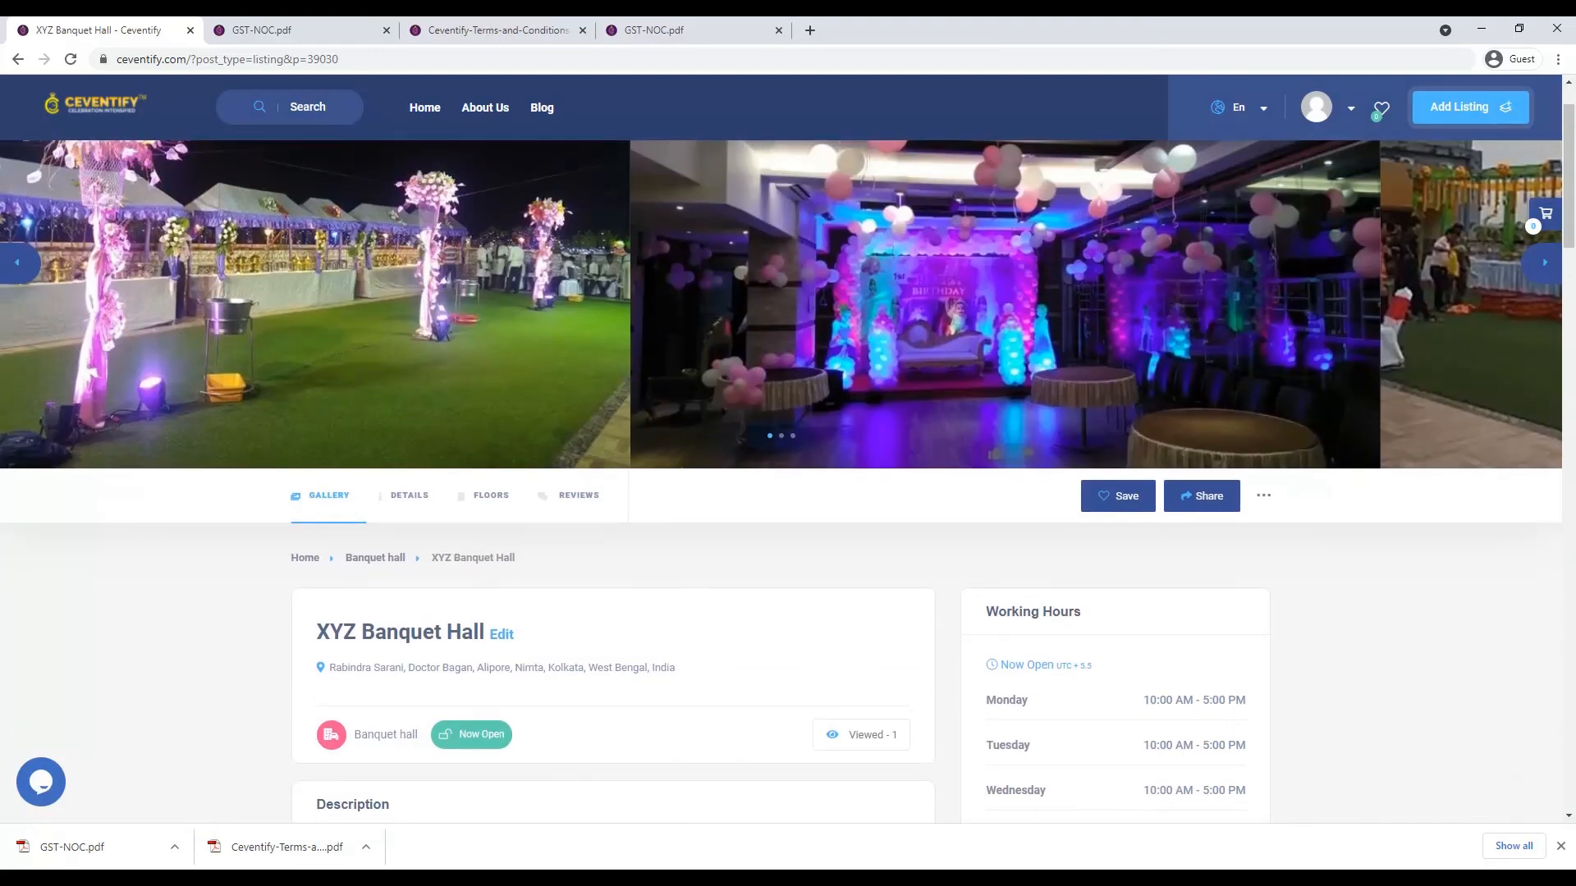
{"action": "left_click", "coordinate": [1546, 275]}
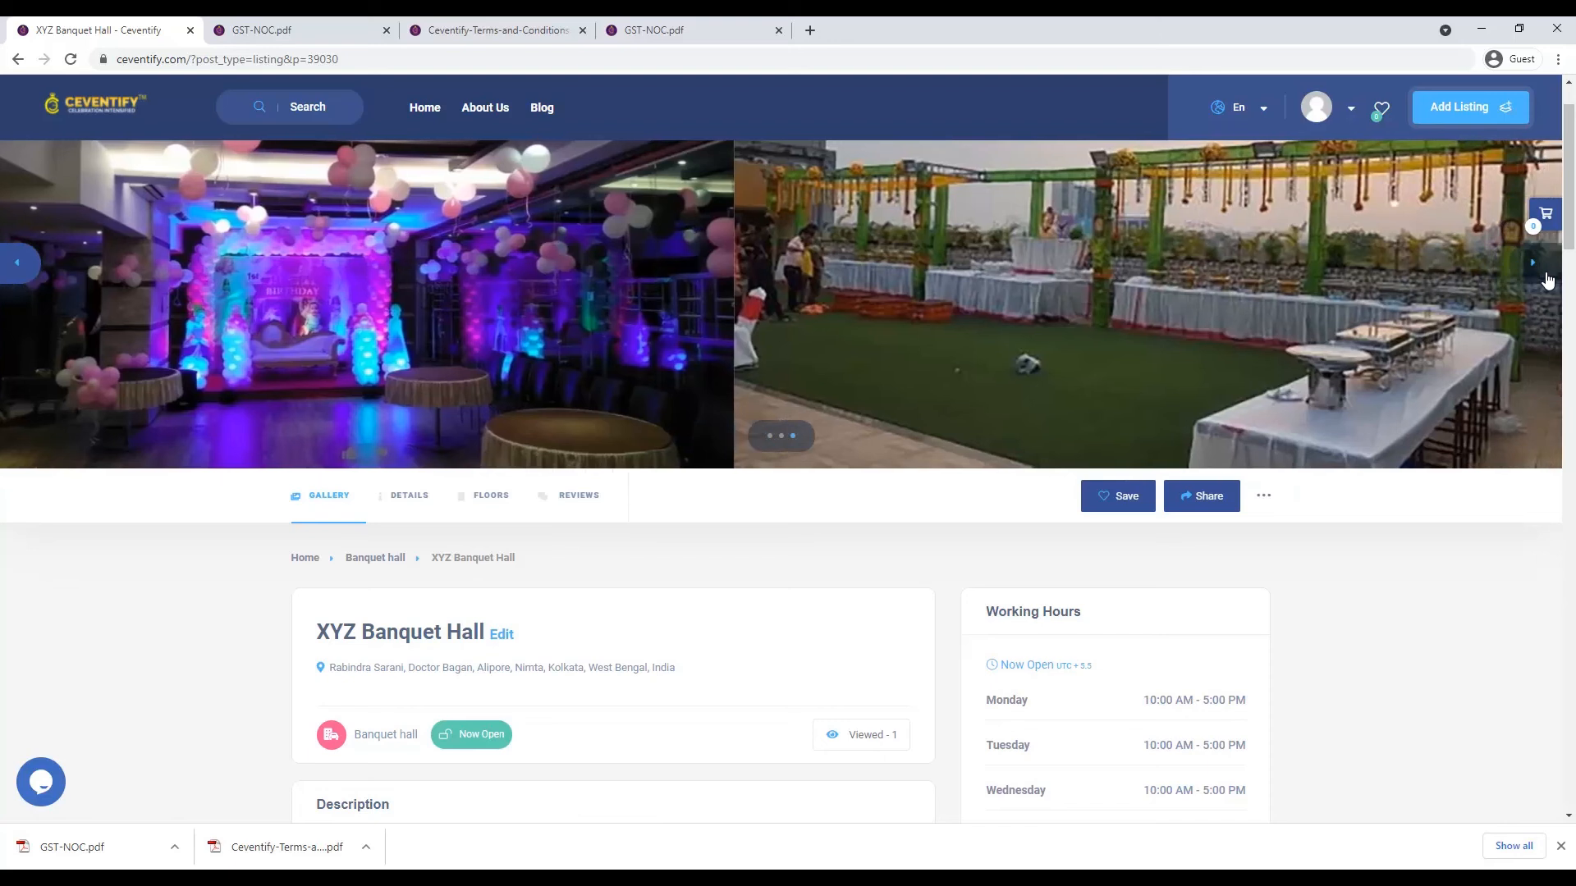
{"action": "scroll", "coordinate": [874, 431], "scroll_direction": "down", "scroll_amount": 5}
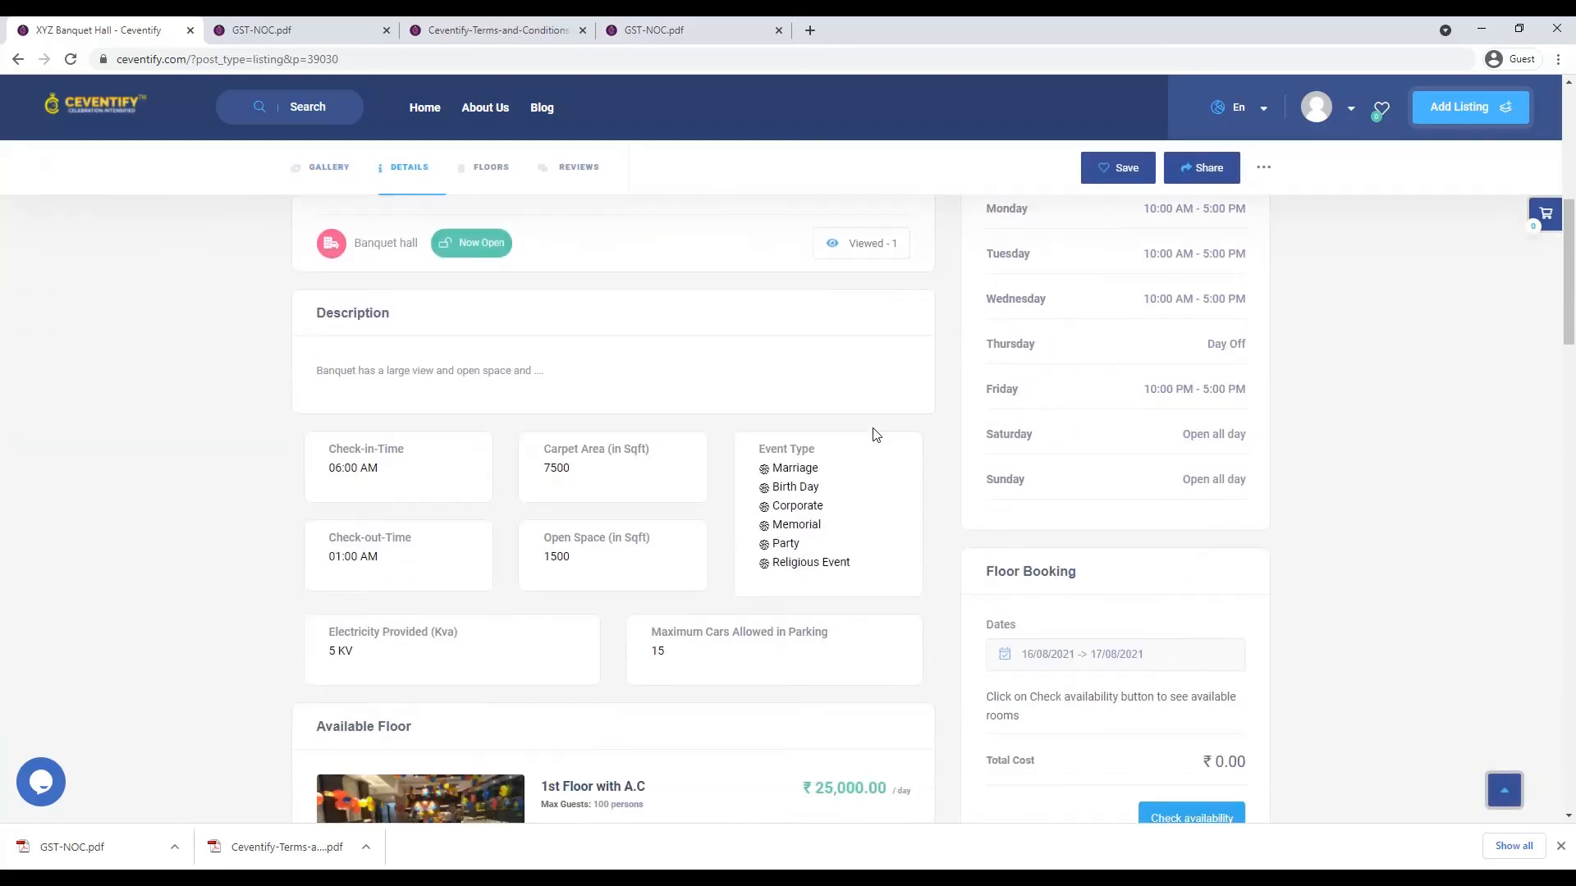
{"action": "scroll", "coordinate": [973, 566], "scroll_direction": "up", "scroll_amount": 1}
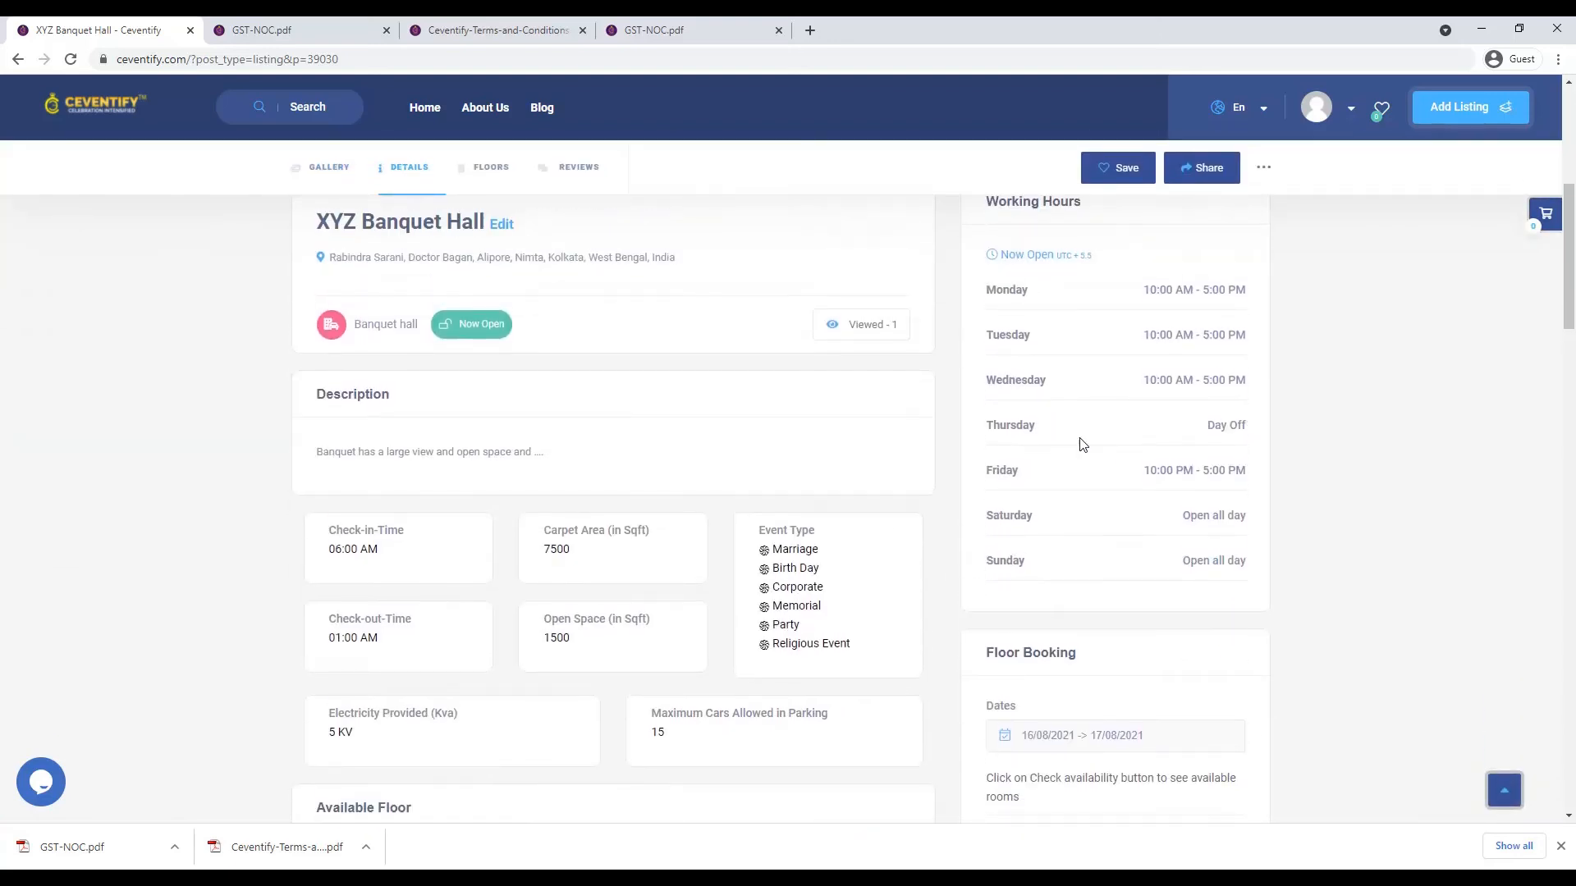
{"action": "scroll", "coordinate": [1267, 534], "scroll_direction": "down", "scroll_amount": 3}
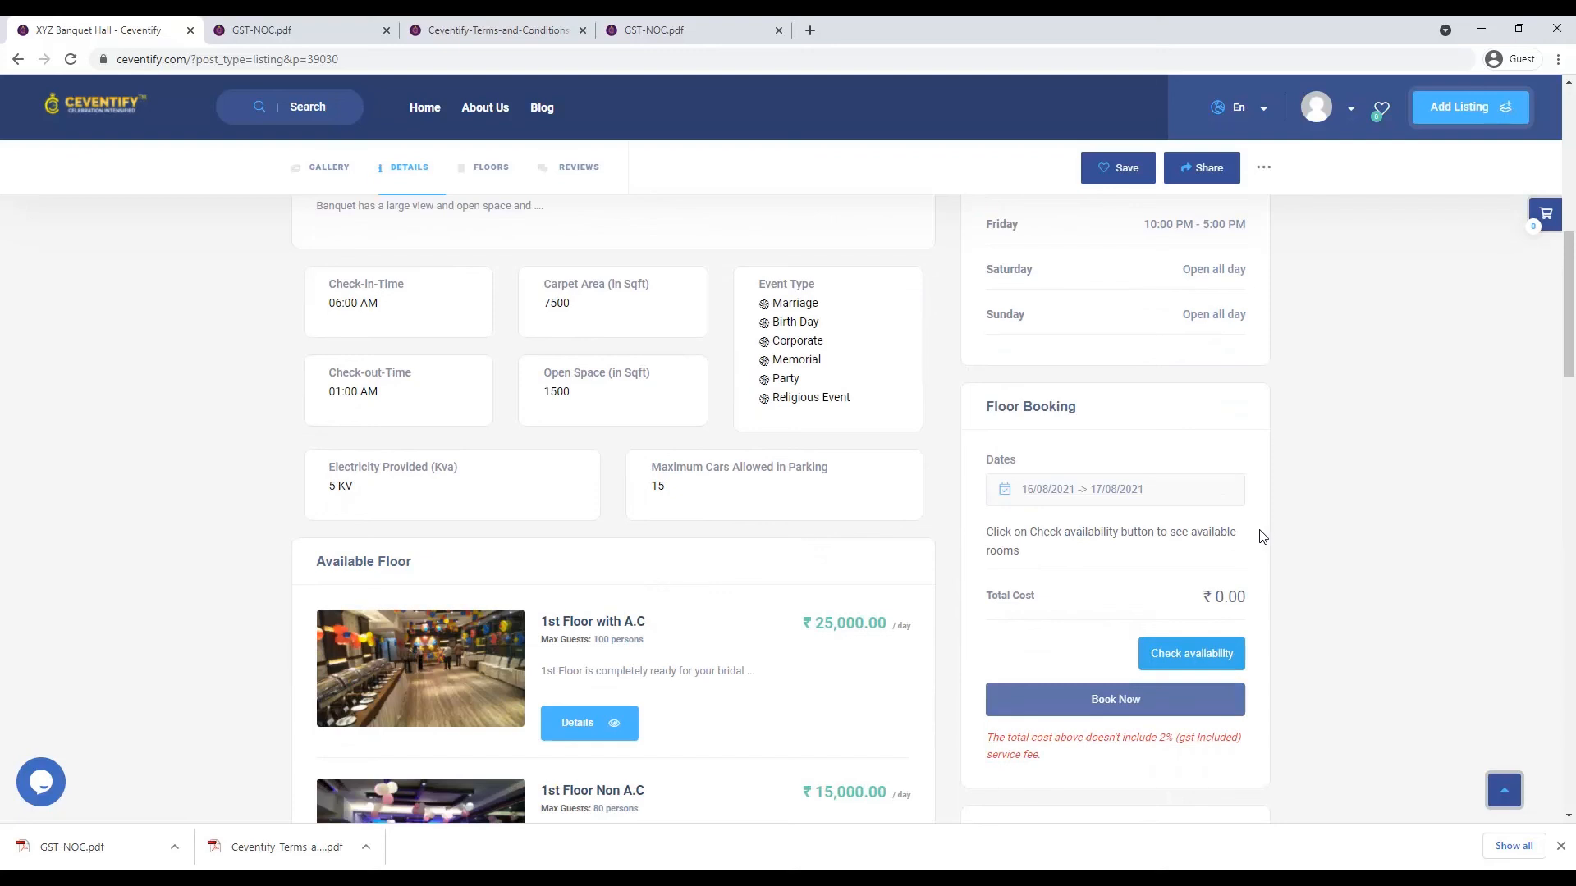
{"action": "scroll", "coordinate": [398, 731], "scroll_direction": "down", "scroll_amount": 2}
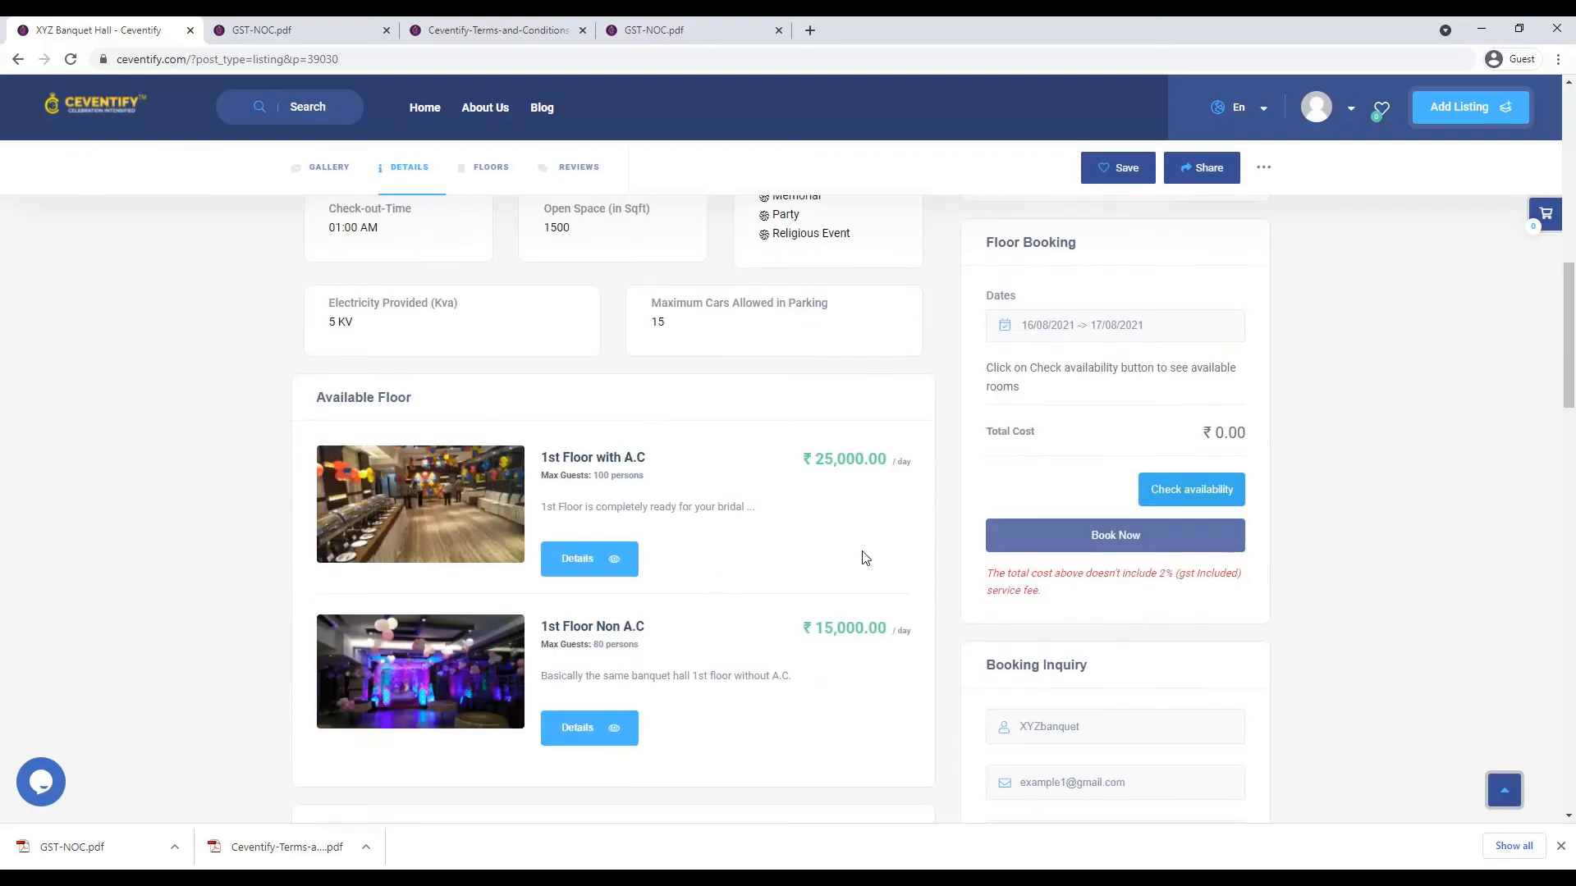
{"action": "scroll", "coordinate": [724, 669], "scroll_direction": "down", "scroll_amount": 6}
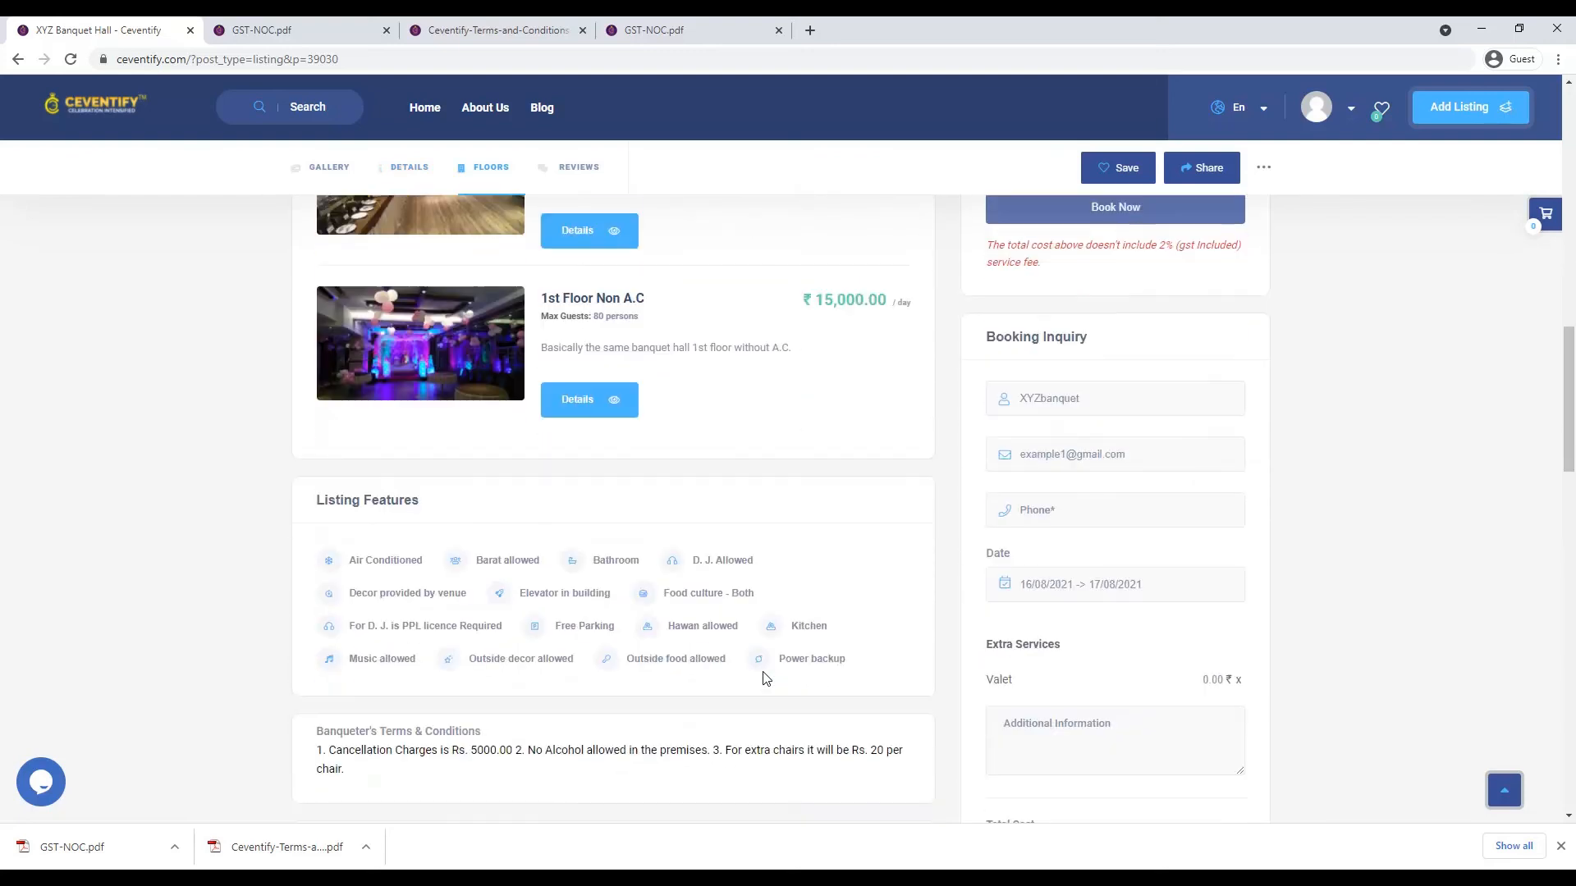
{"action": "scroll", "coordinate": [756, 668], "scroll_direction": "down", "scroll_amount": 5}
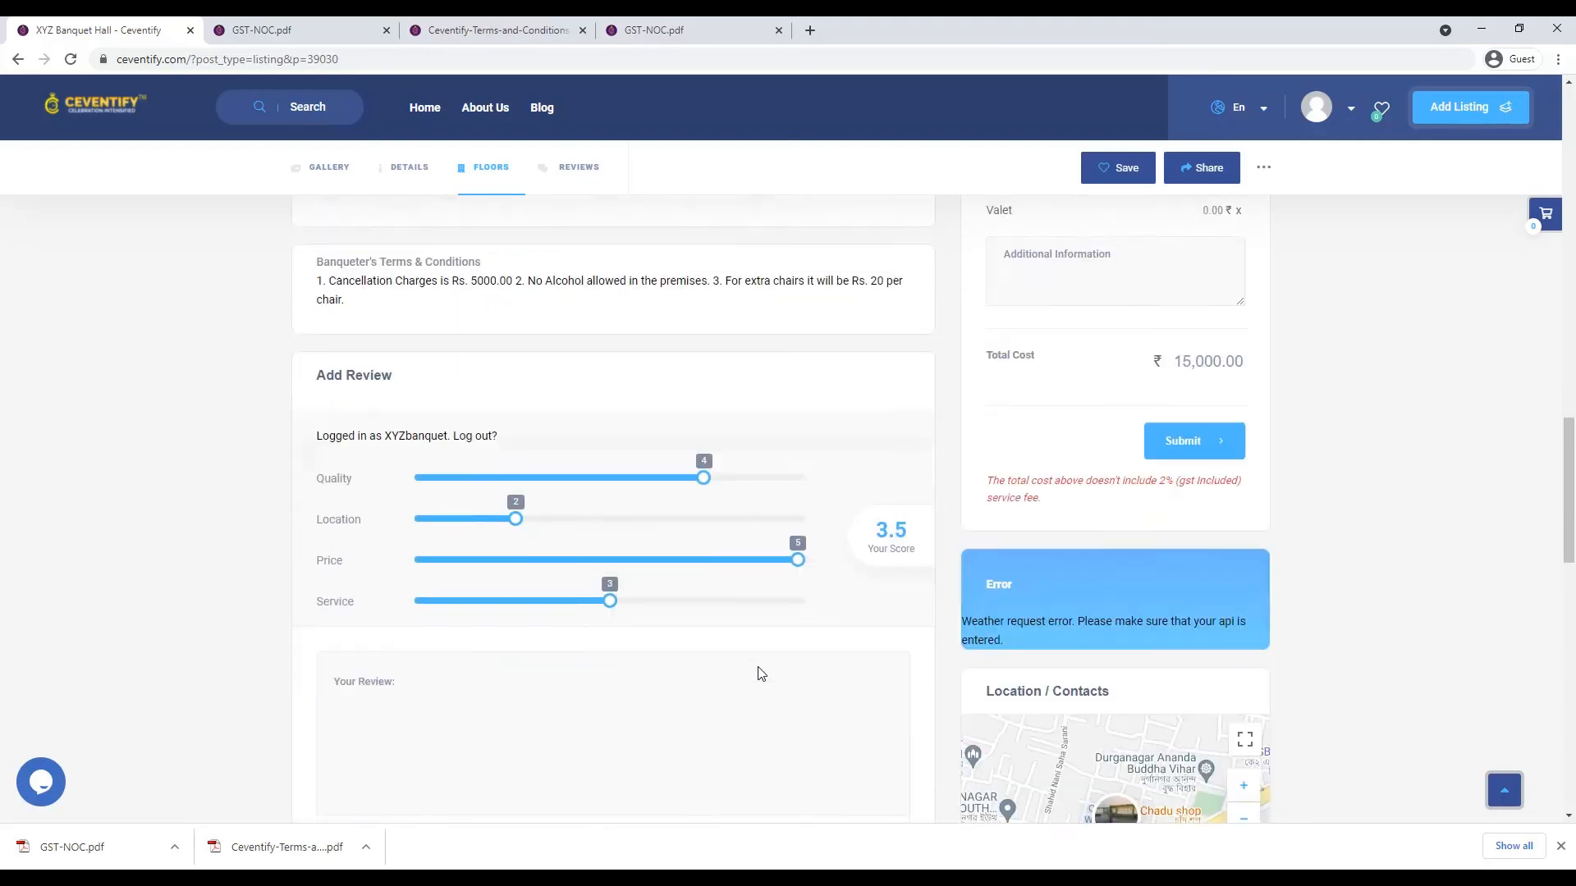
{"action": "scroll", "coordinate": [760, 668], "scroll_direction": "down", "scroll_amount": 2}
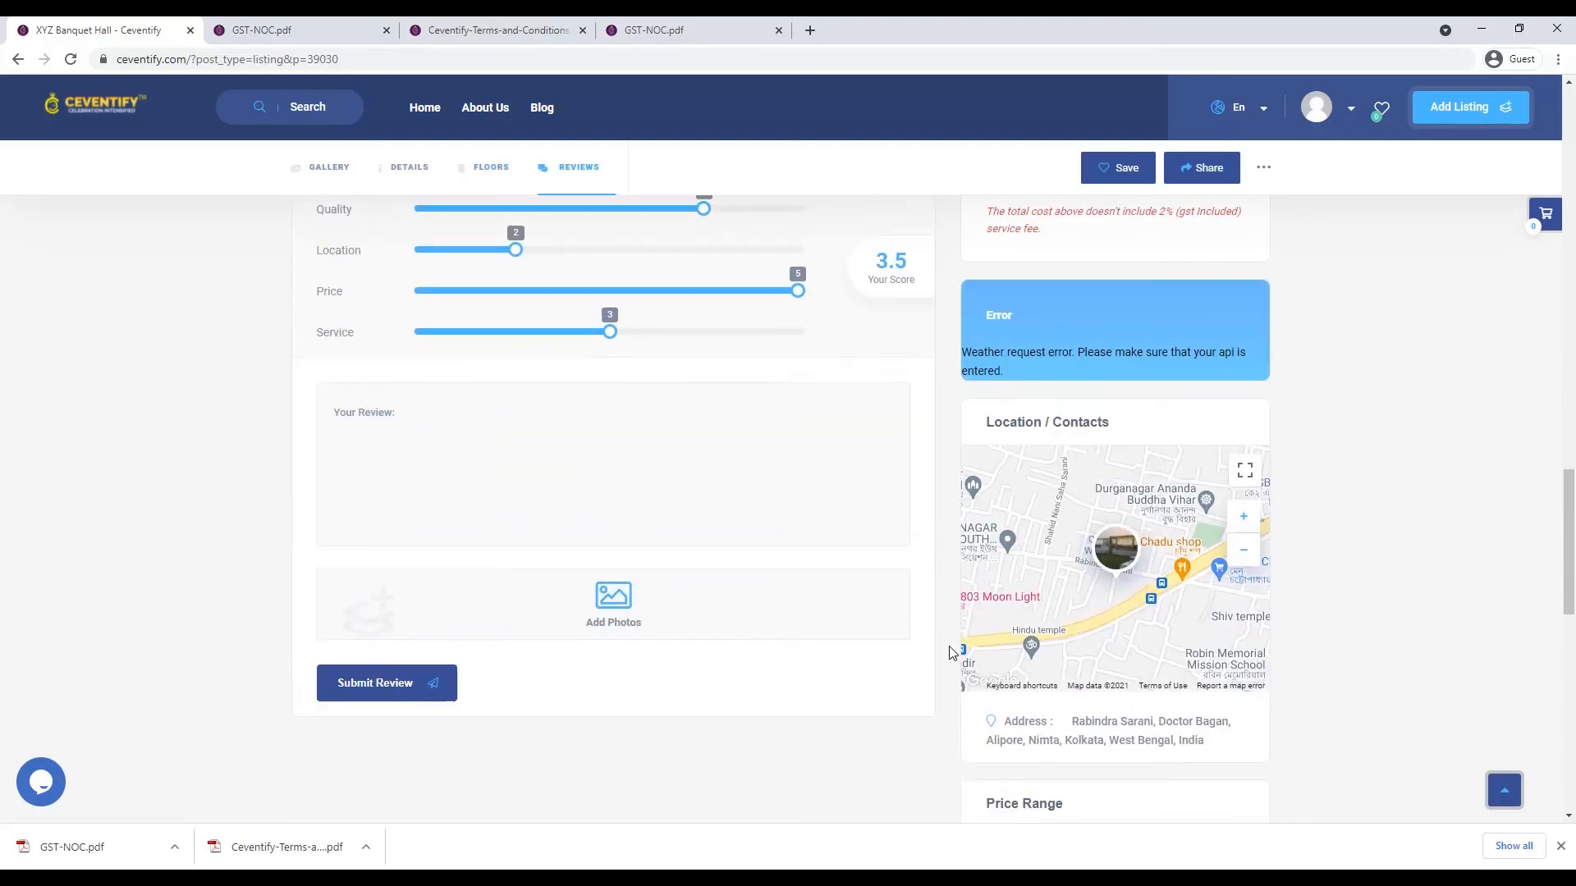
{"action": "scroll", "coordinate": [722, 658], "scroll_direction": "down", "scroll_amount": 5}
{"action": "scroll", "coordinate": [725, 660], "scroll_direction": "up", "scroll_amount": 6}
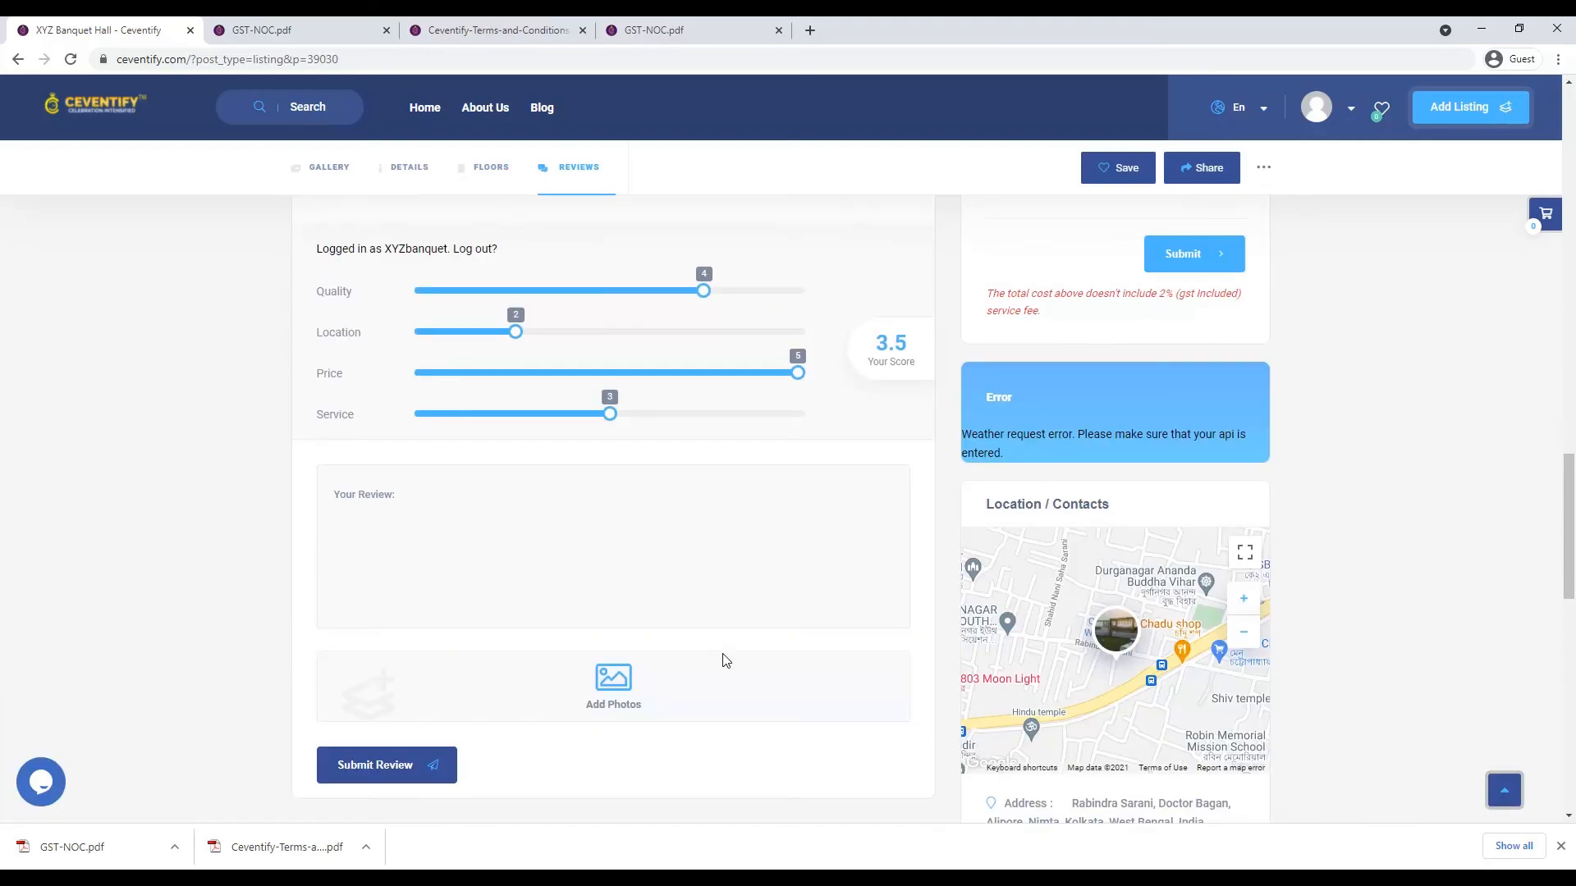
{"action": "scroll", "coordinate": [726, 660], "scroll_direction": "up", "scroll_amount": 14}
{"action": "scroll", "coordinate": [726, 660], "scroll_direction": "up", "scroll_amount": 4}
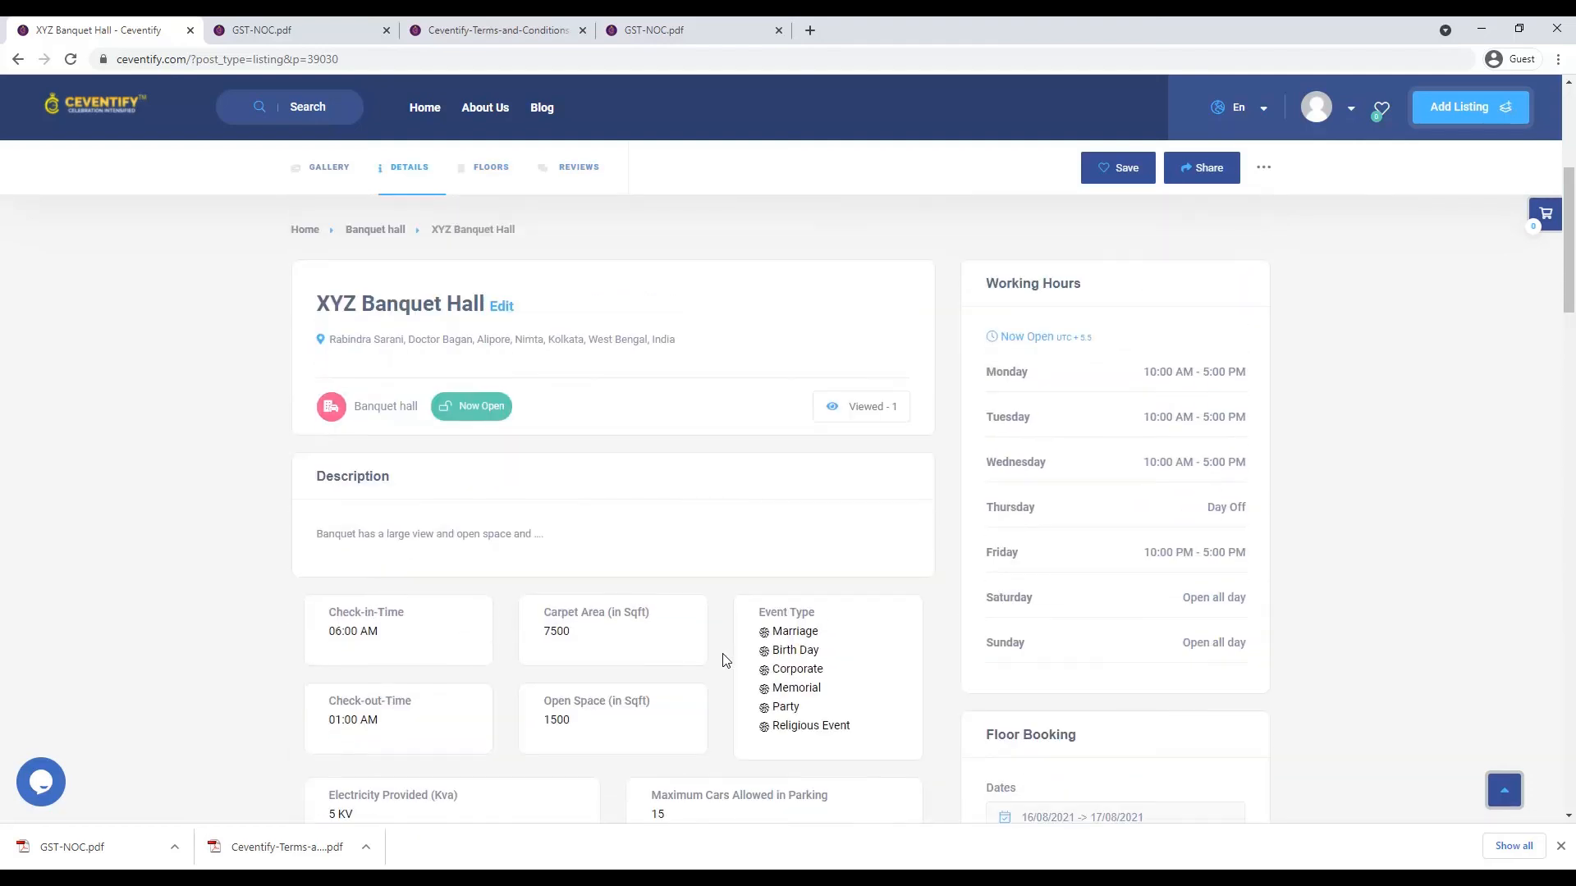
{"action": "scroll", "coordinate": [726, 660], "scroll_direction": "up", "scroll_amount": 2}
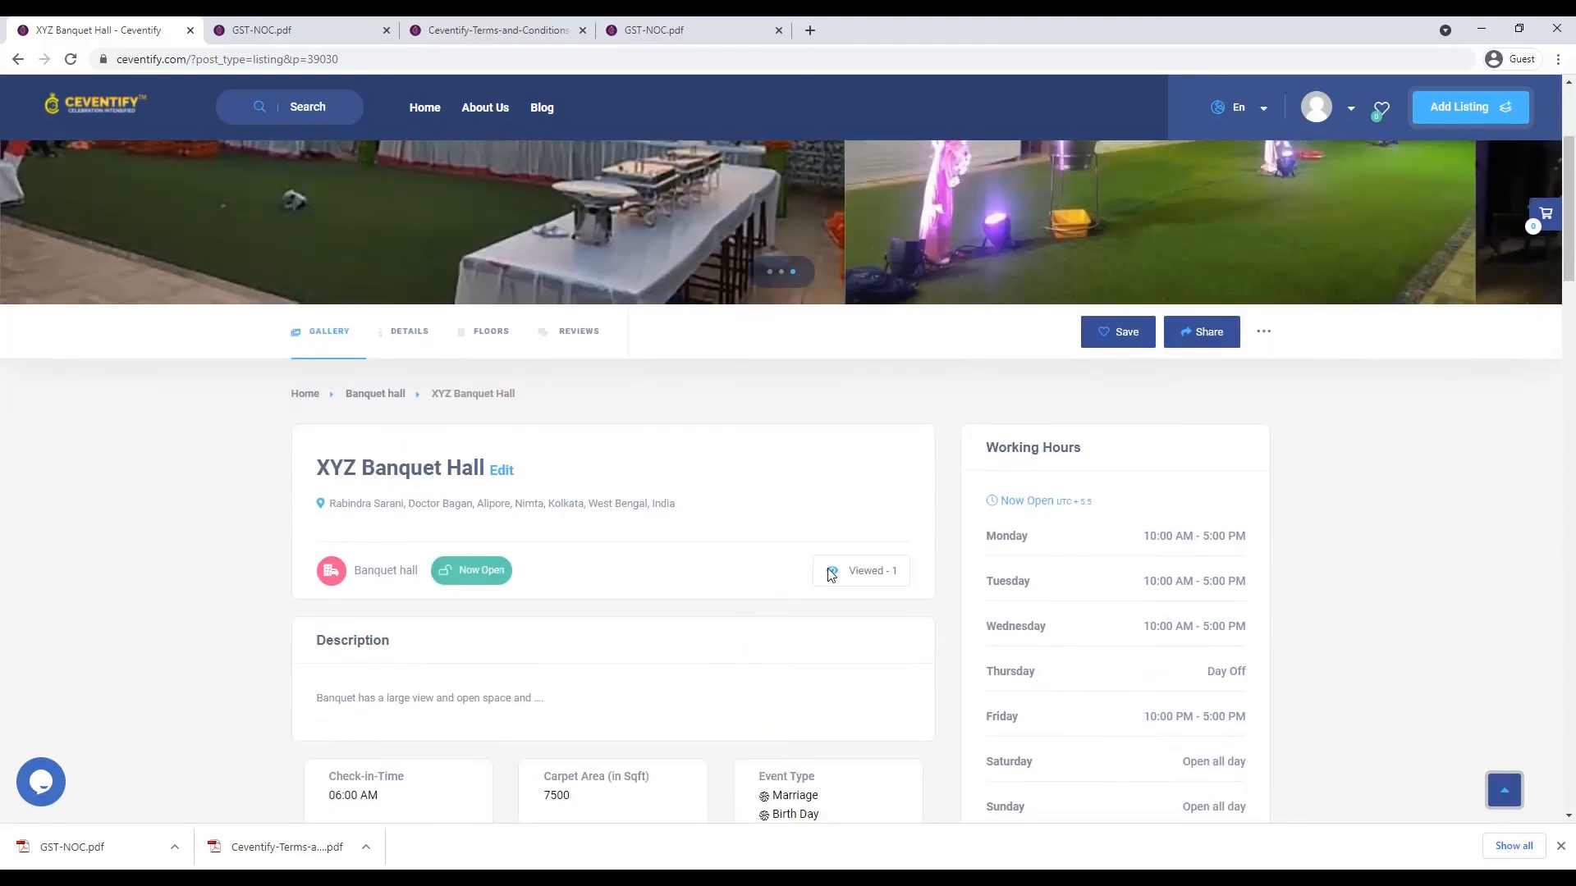